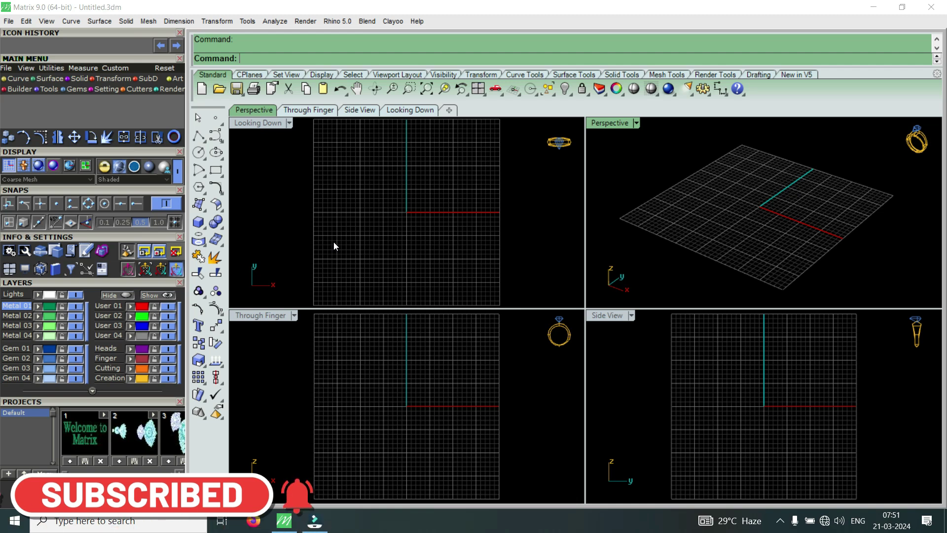
# In the document's grid properties, hide the grid lines and set the grid line count to 200 for all viewports.
pyautogui.click(305, 21)
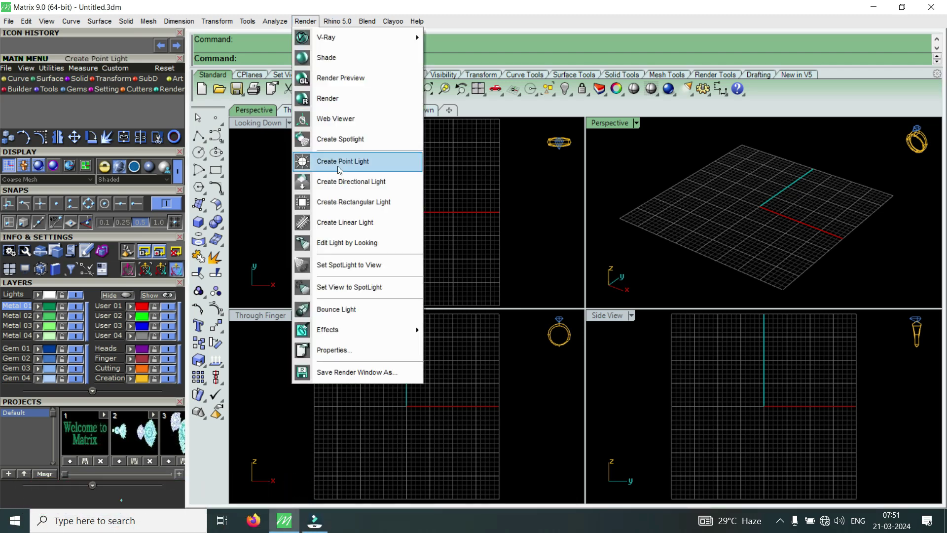
pyautogui.click(336, 349)
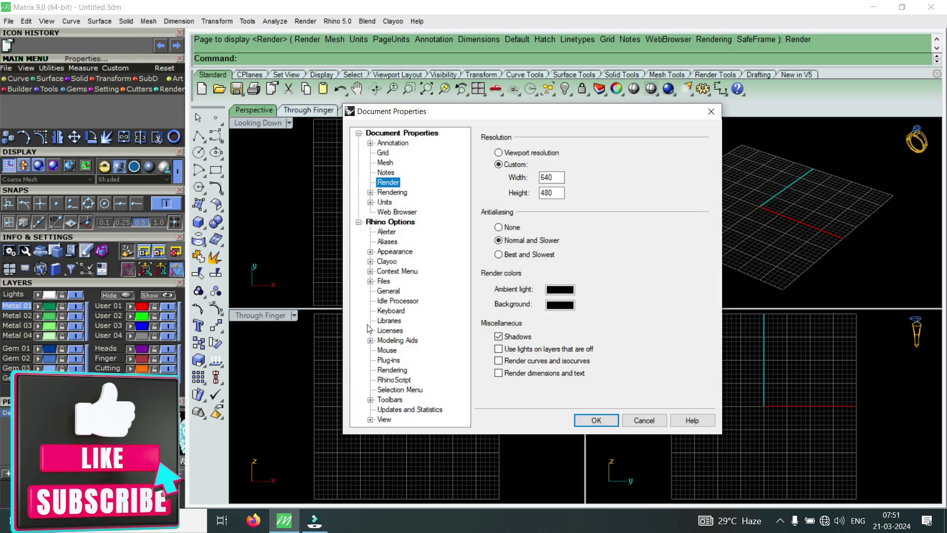
pyautogui.click(384, 154)
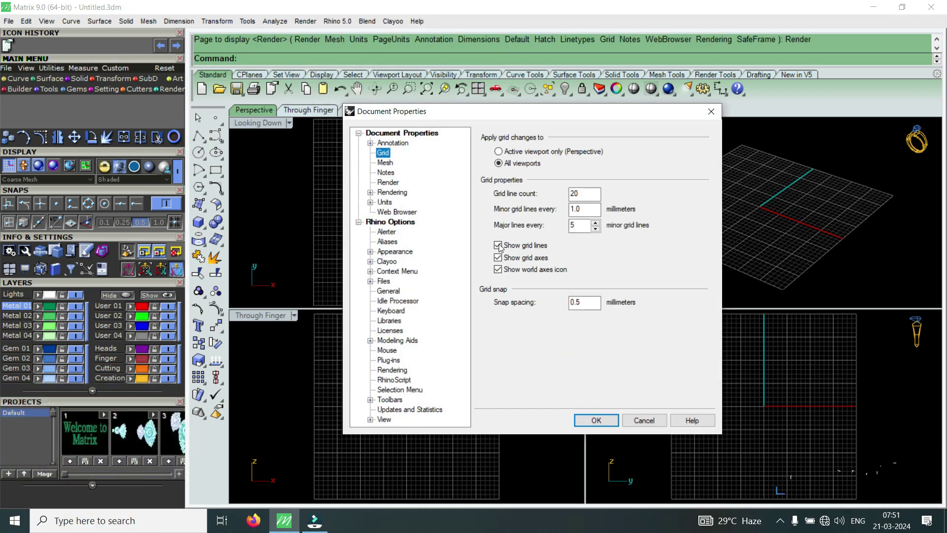
pyautogui.click(498, 245)
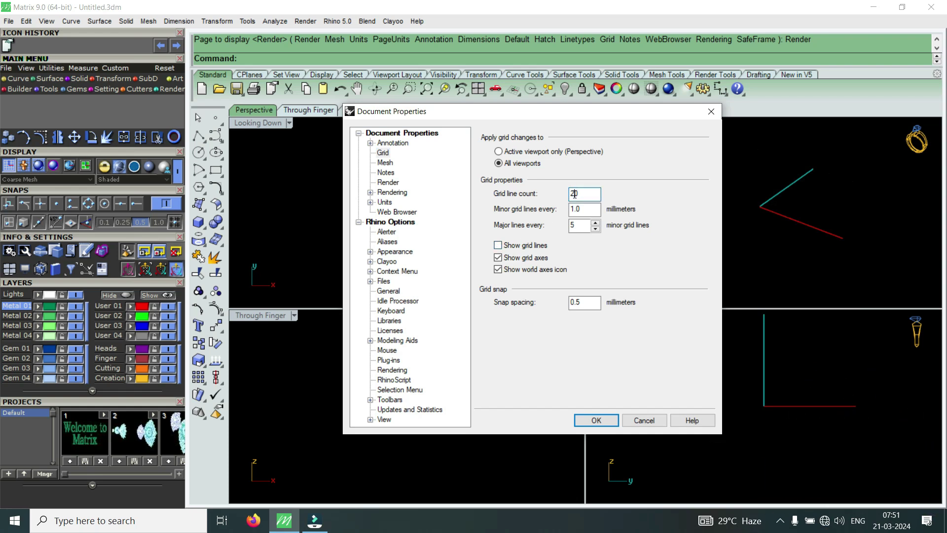
pyautogui.write('0')
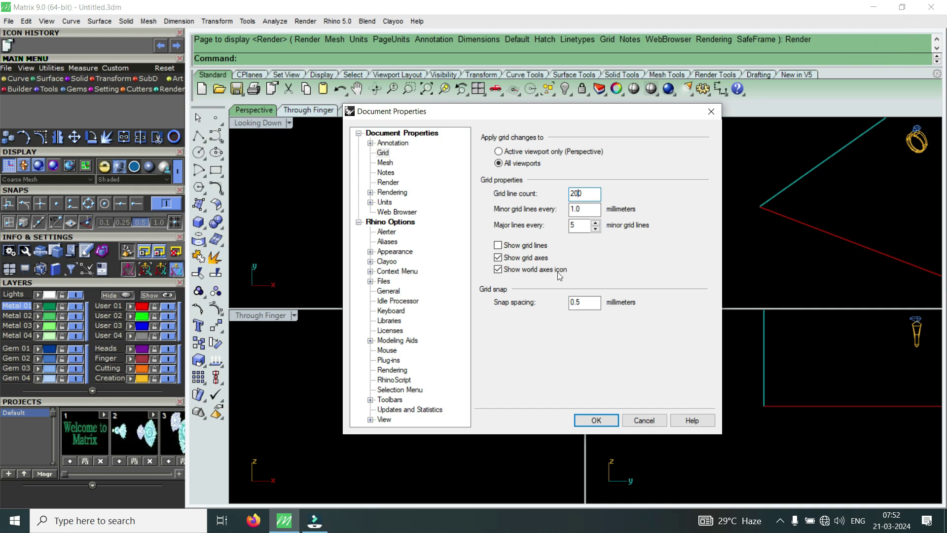
pyautogui.click(604, 423)
pyautogui.moveTo(414, 239); pyautogui.dragTo(417, 246, button='right')
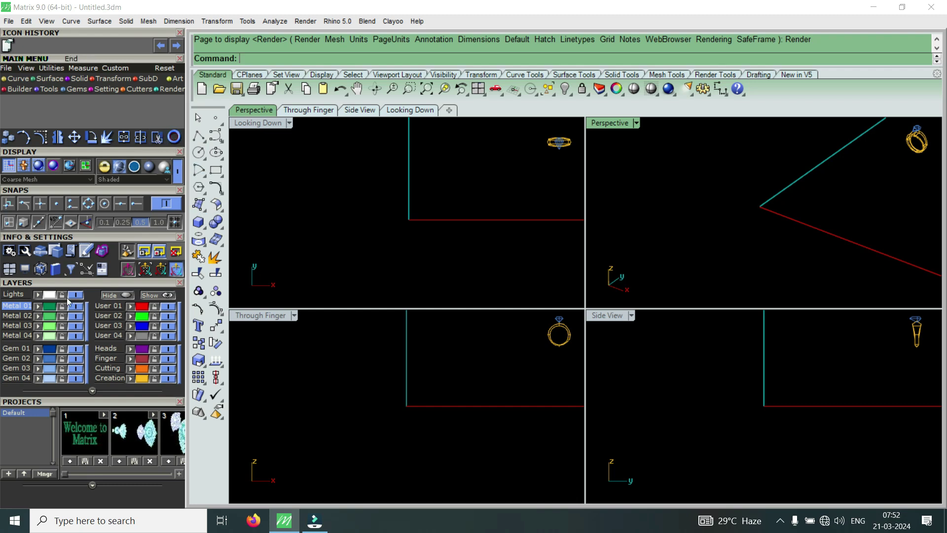
# Create a ring rail in Japanese size 18.
pyautogui.scroll(-5, 108, 282)
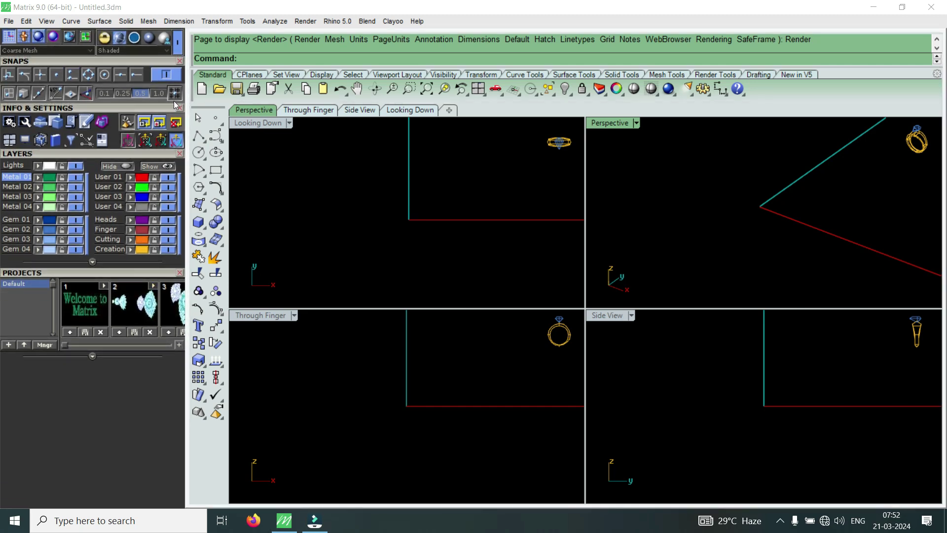
pyautogui.scroll(6, 162, 154)
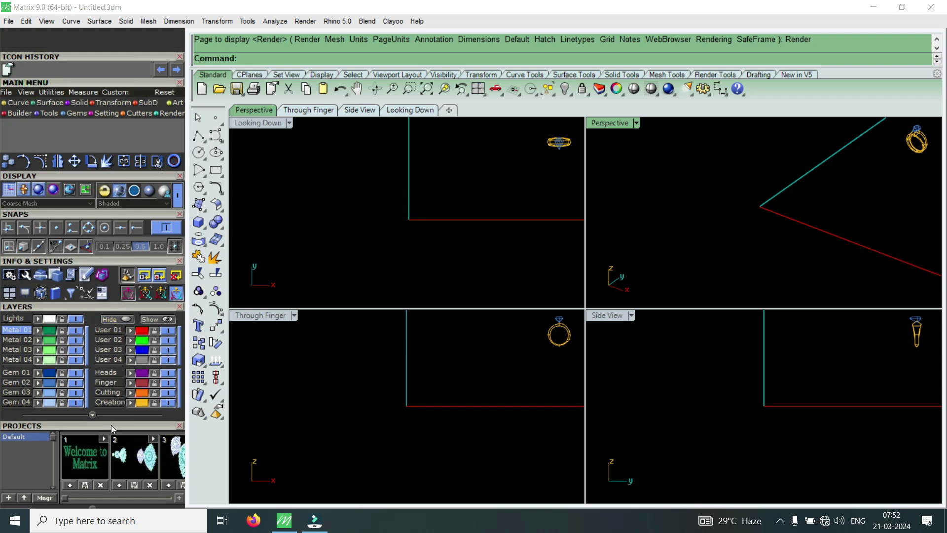
pyautogui.scroll(-7, 111, 427)
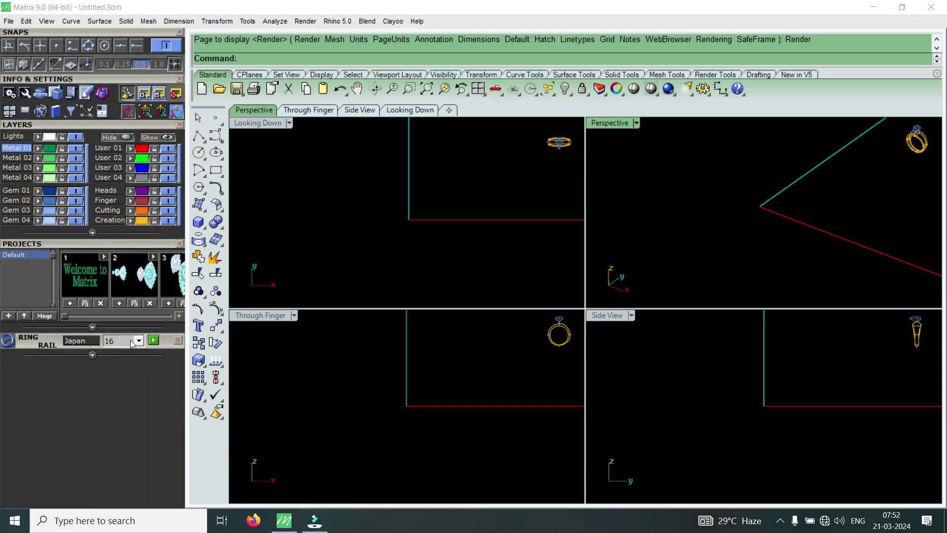
pyautogui.click(140, 342)
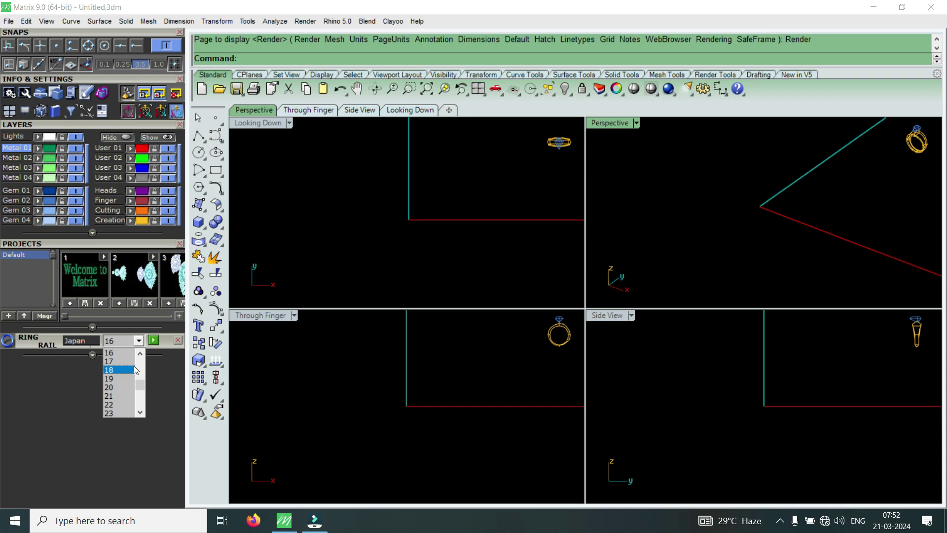
pyautogui.click(115, 370)
pyautogui.click(157, 343)
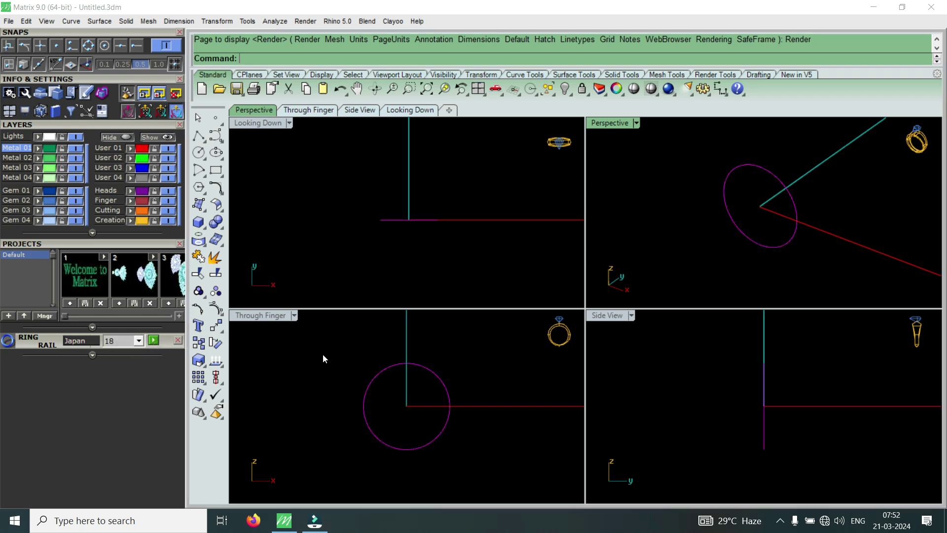
# Enable the quadrant snap and measure the ring rail's diameter between its two opposite side quadrants.
pyautogui.scroll(4, 419, 372)
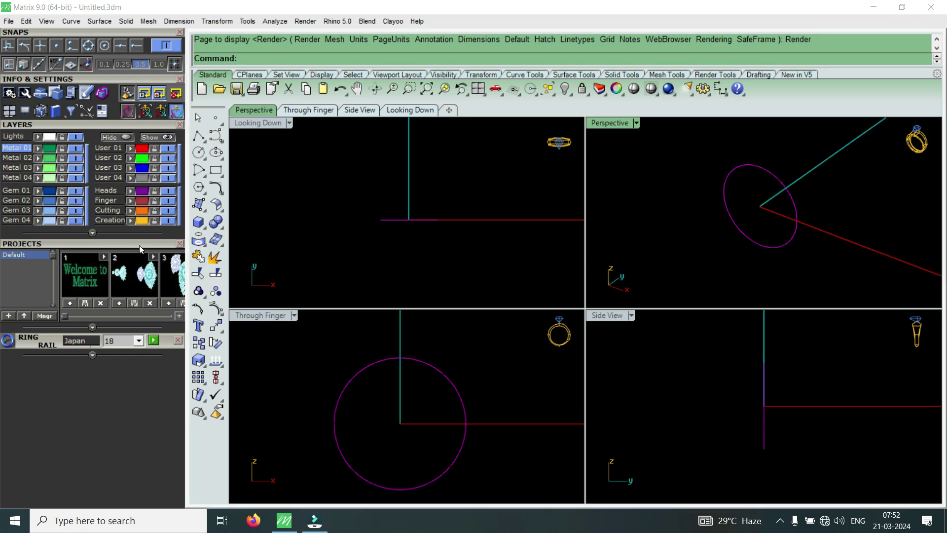
pyautogui.moveTo(139, 245); pyautogui.dragTo(114, 401)
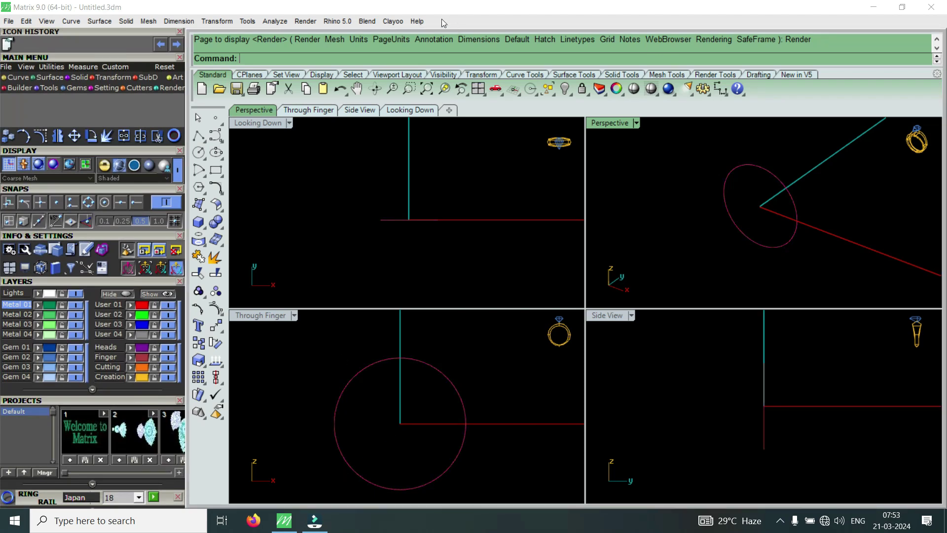
pyautogui.click(279, 23)
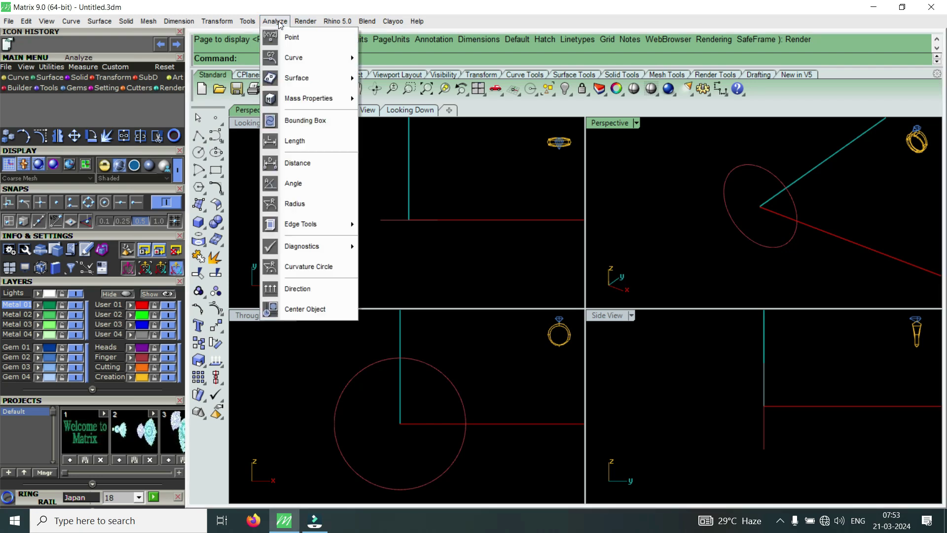
pyautogui.click(325, 161)
pyautogui.click(88, 202)
pyautogui.click(327, 421)
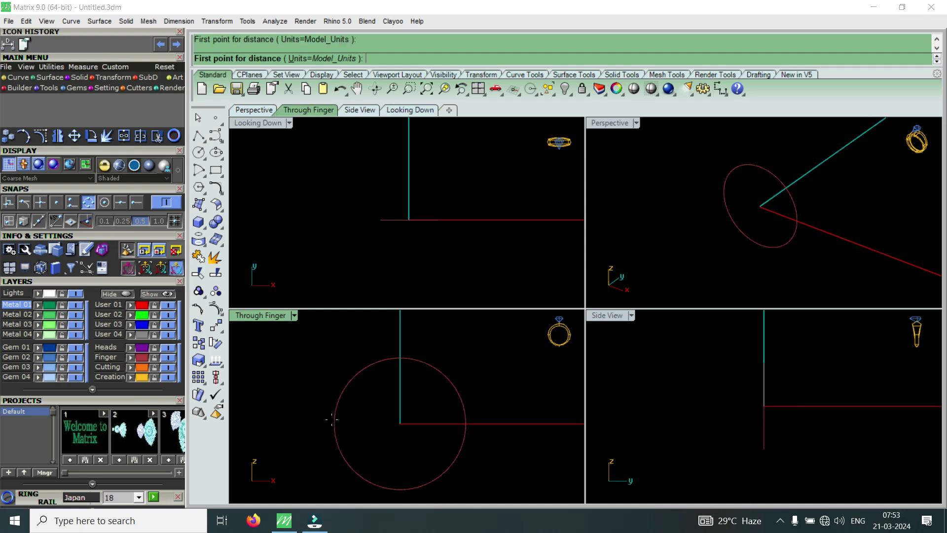
pyautogui.click(462, 423)
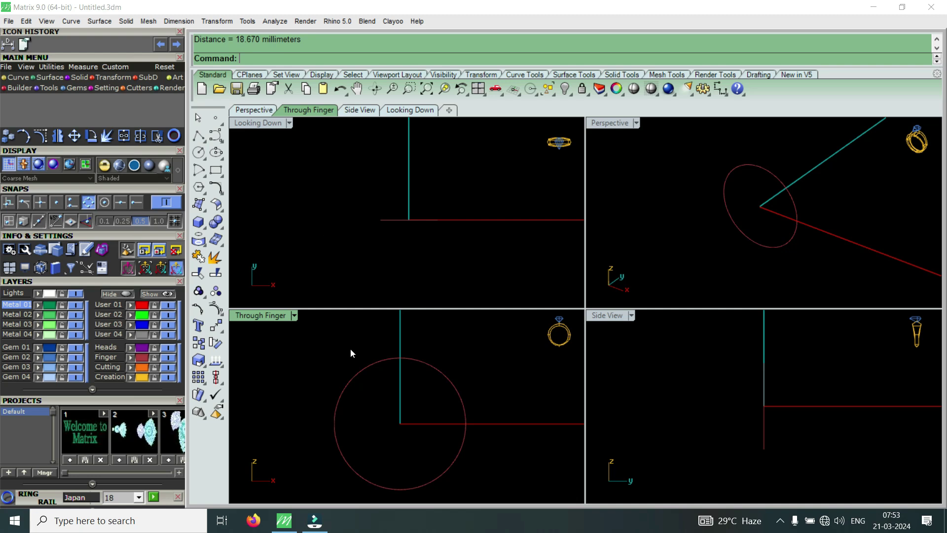
pyautogui.scroll(-2, 365, 356)
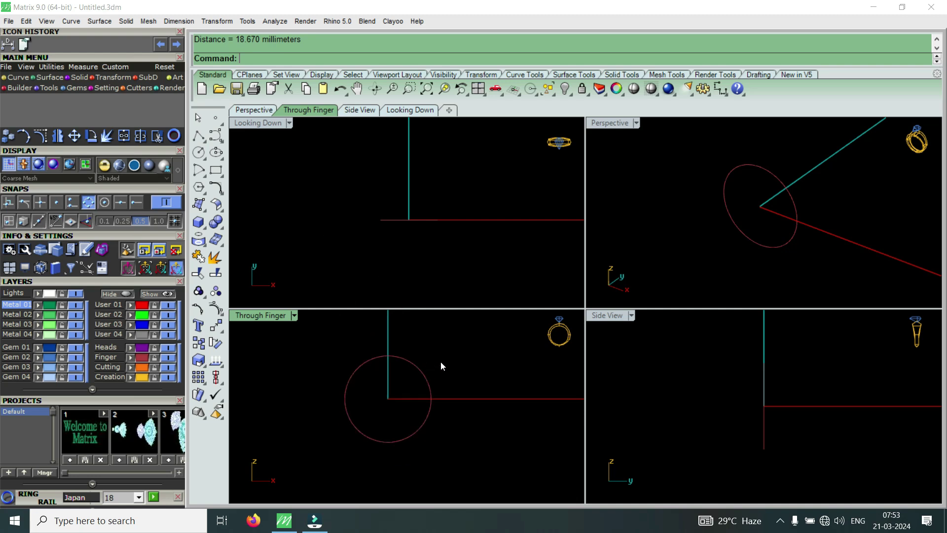
pyautogui.moveTo(442, 365); pyautogui.dragTo(406, 375)
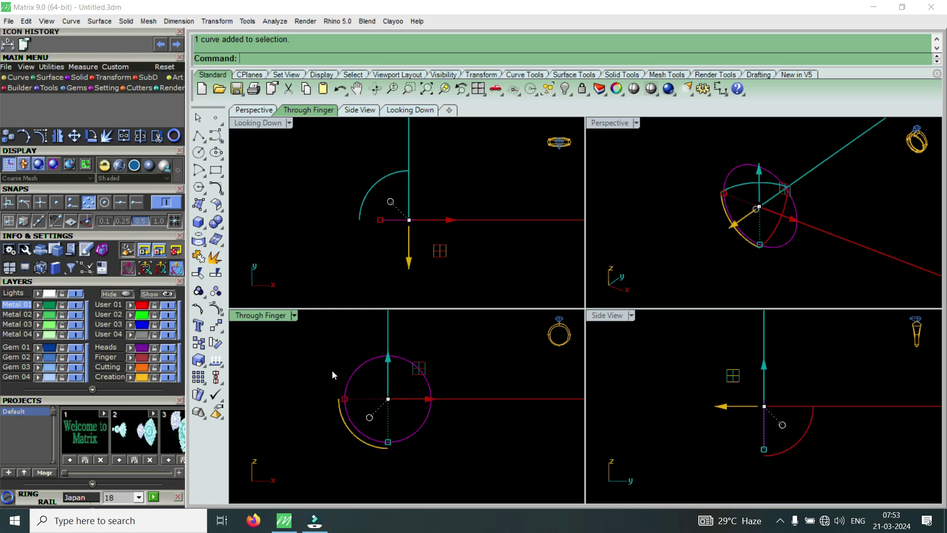
pyautogui.press('Escape')
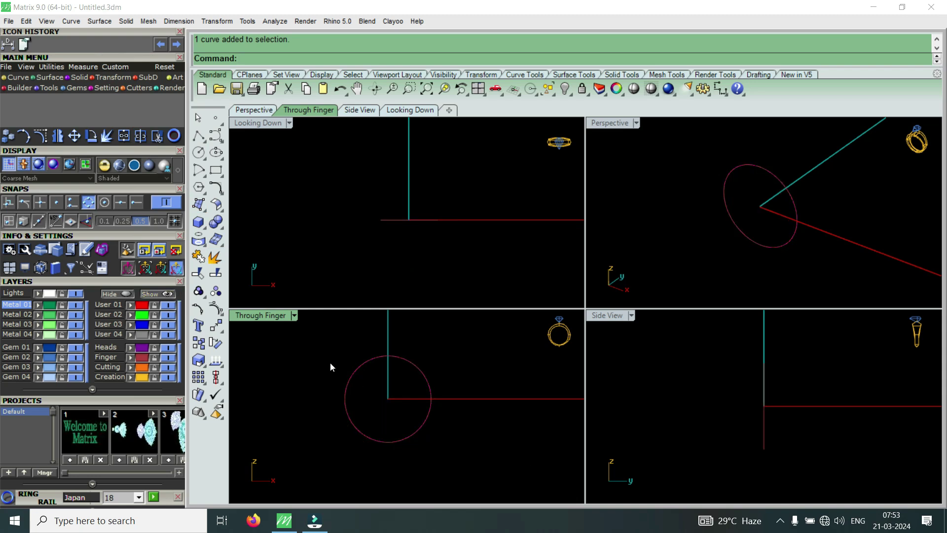
# Draw a circle 1.2 mm in diameter centred on the ring rail's bottom quadrant in the Through Finger view.
pyautogui.click(19, 78)
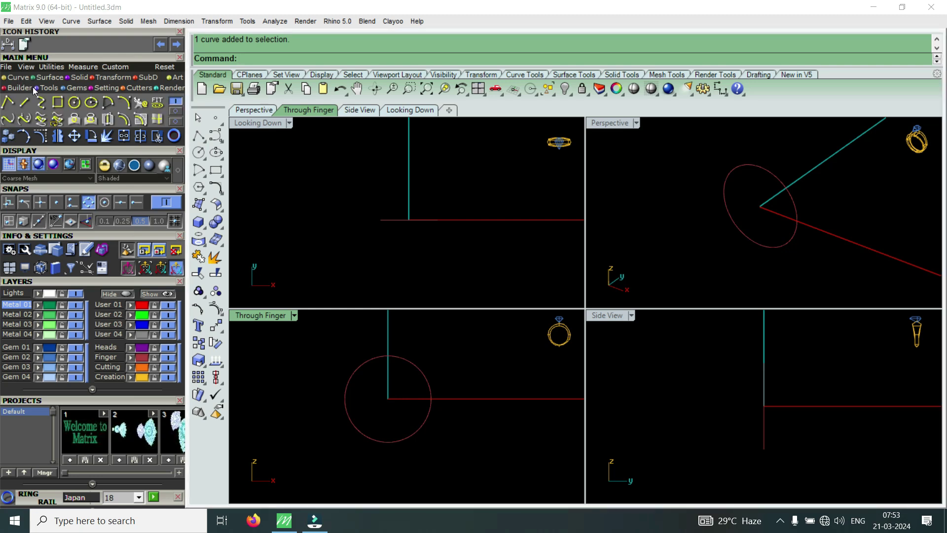
pyautogui.click(74, 102)
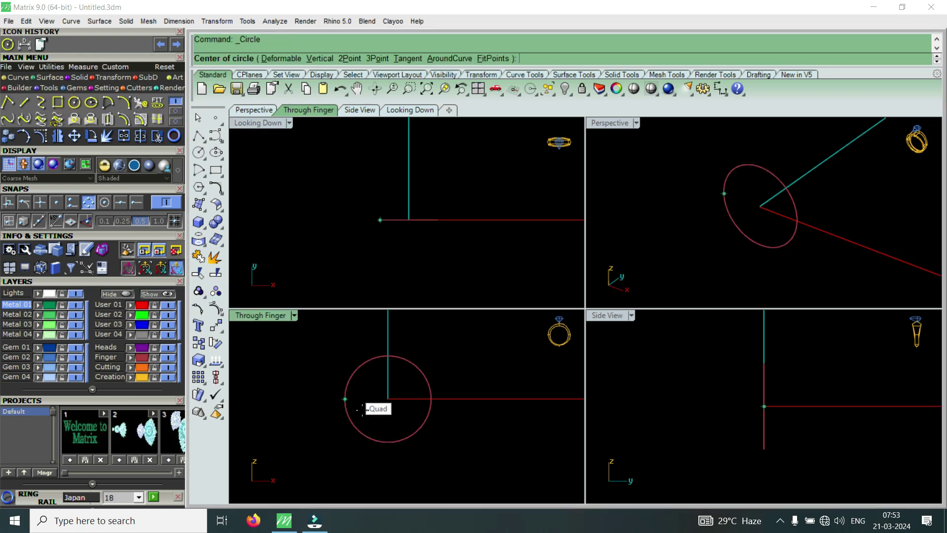
pyautogui.click(388, 442)
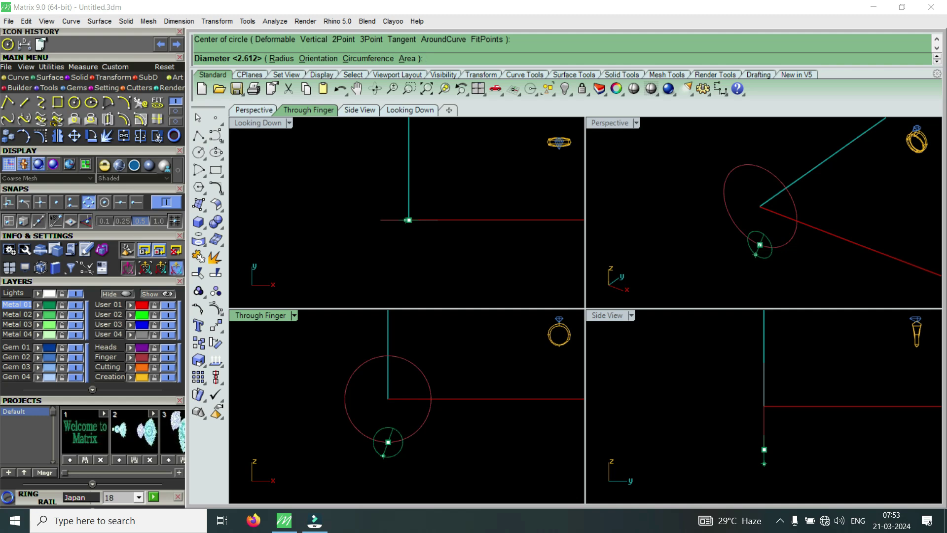
pyautogui.write('1.2')
pyautogui.press('Return')
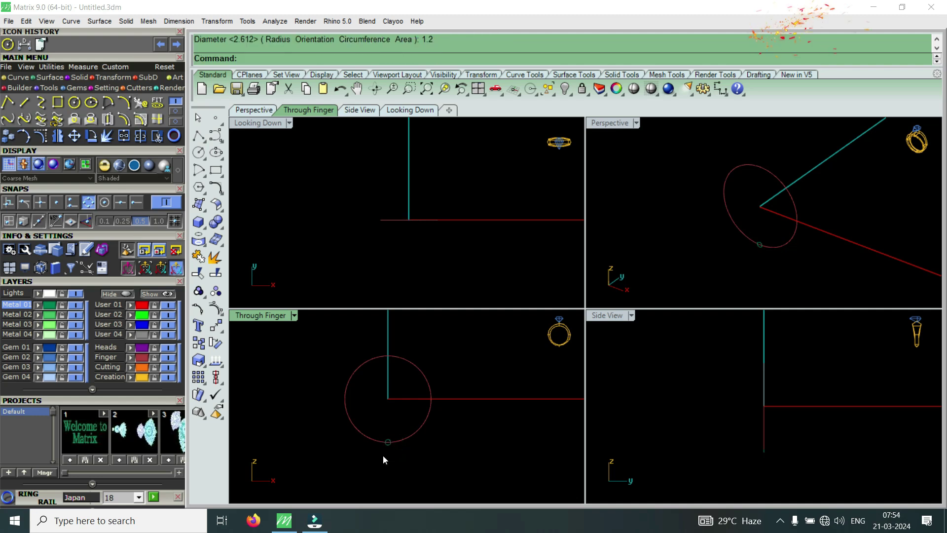
# Move the small circle straight down so its top quadrant sits on the ring rail's bottom quadrant.
pyautogui.scroll(3, 395, 440)
pyautogui.scroll(3, 382, 446)
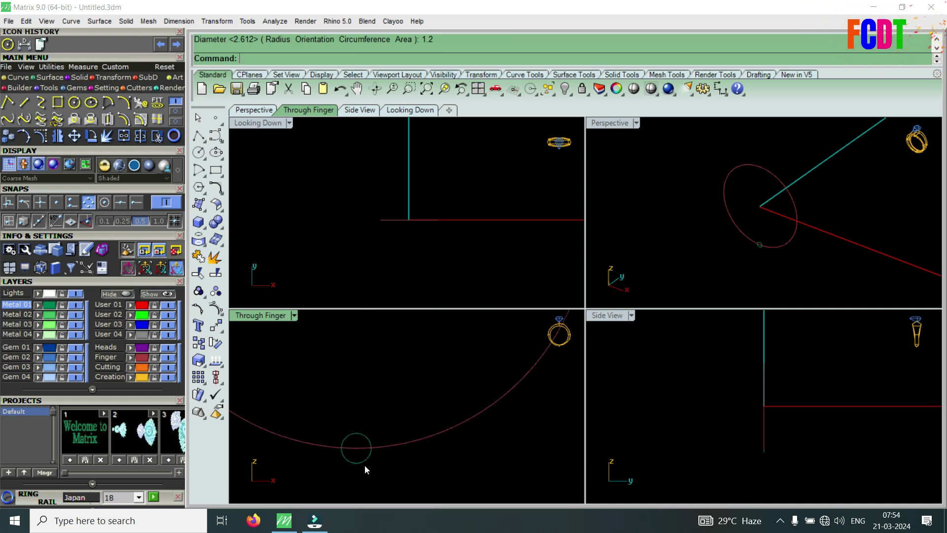
pyautogui.click(365, 460)
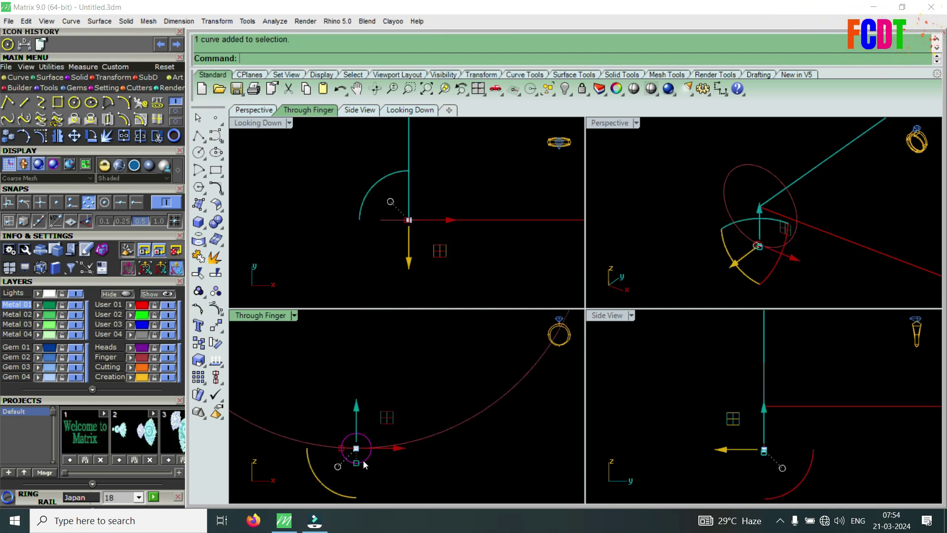
pyautogui.click(74, 136)
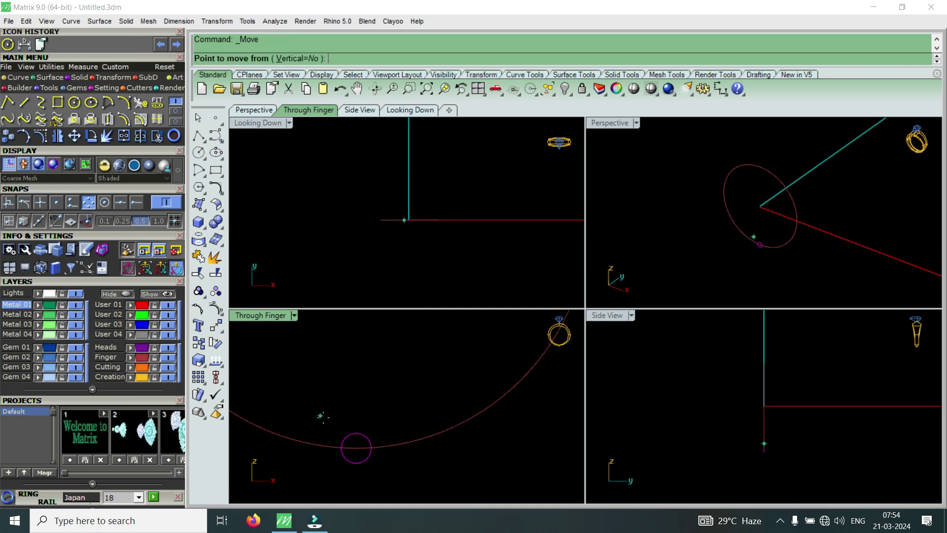
pyautogui.click(356, 448)
pyautogui.click(377, 447)
# Maximize the Through Finger view and draw a circle 2 mm in diameter centred on the ring rail's top quadrant.
pyautogui.scroll(-3, 377, 440)
pyautogui.scroll(2, 402, 365)
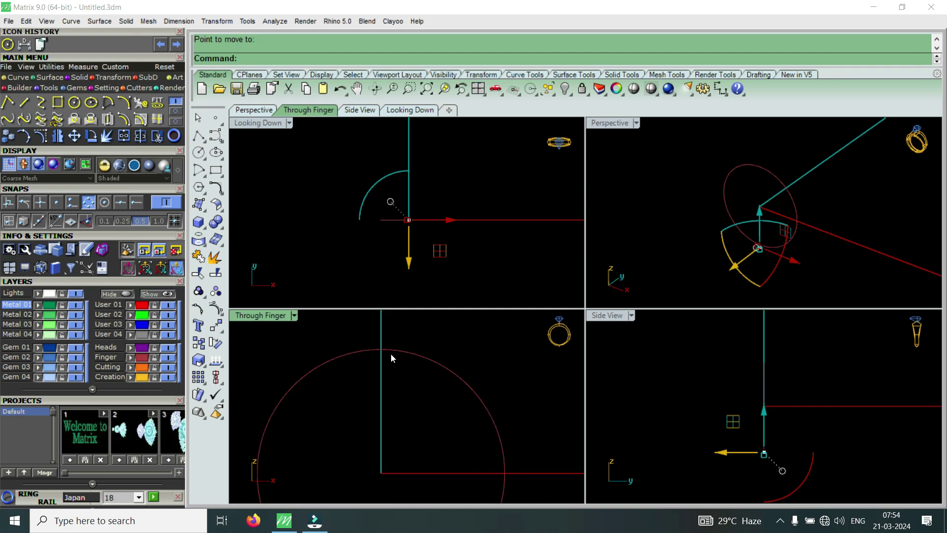
pyautogui.scroll(-2, 390, 354)
pyautogui.scroll(-2, 397, 350)
pyautogui.scroll(2, 395, 345)
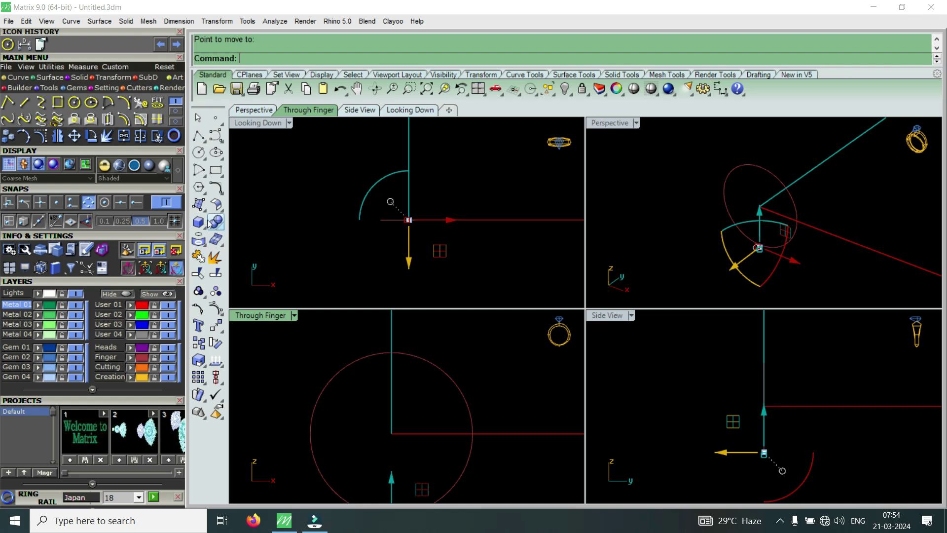
pyautogui.doubleClick(287, 318)
pyautogui.scroll(-2, 483, 334)
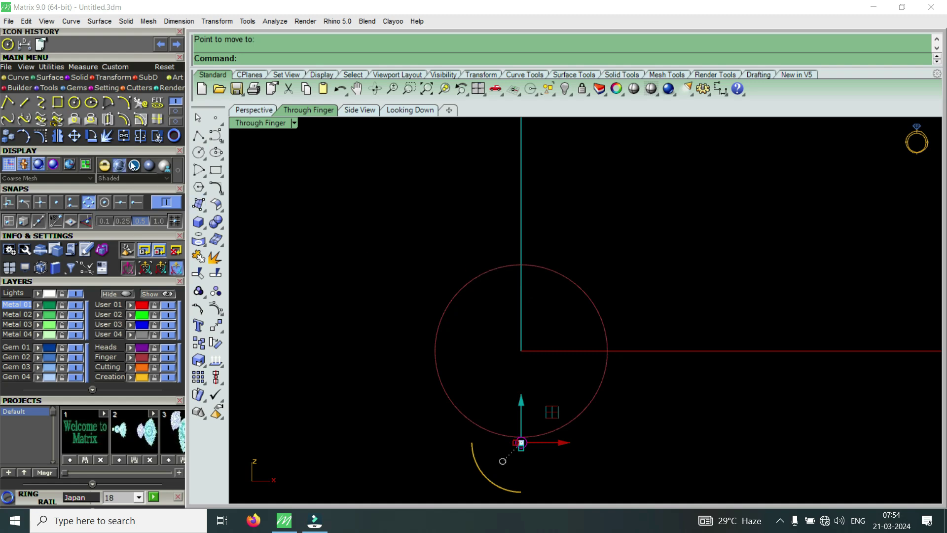
pyautogui.click(75, 104)
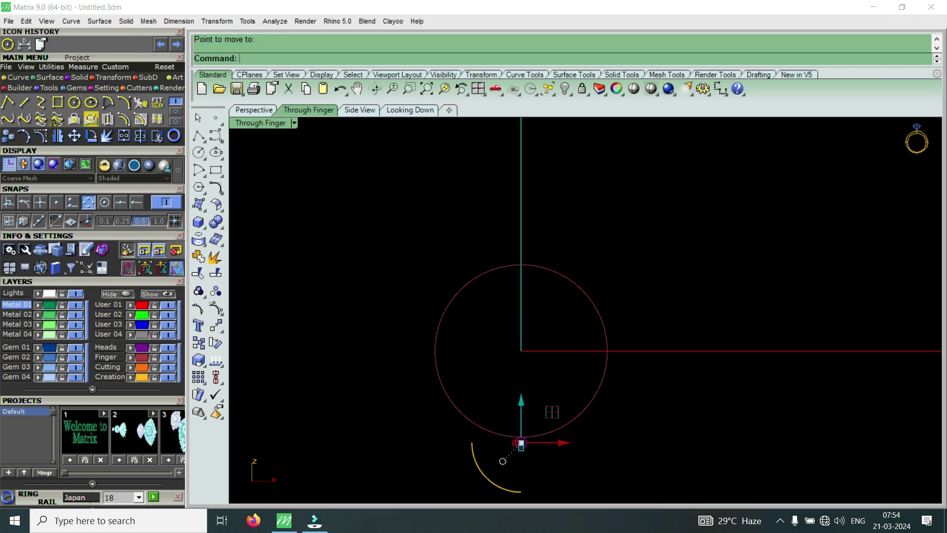
pyautogui.click(523, 258)
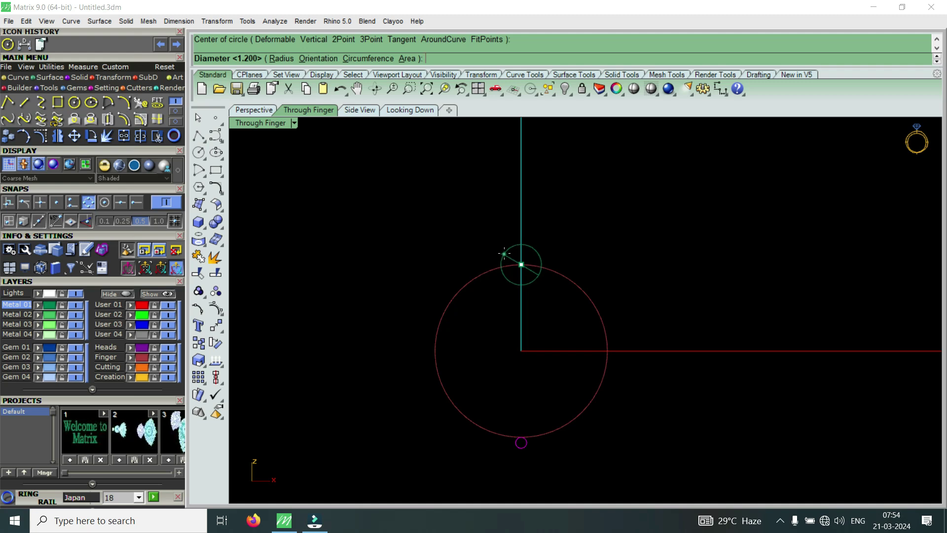
pyautogui.write('2')
pyautogui.press('Return')
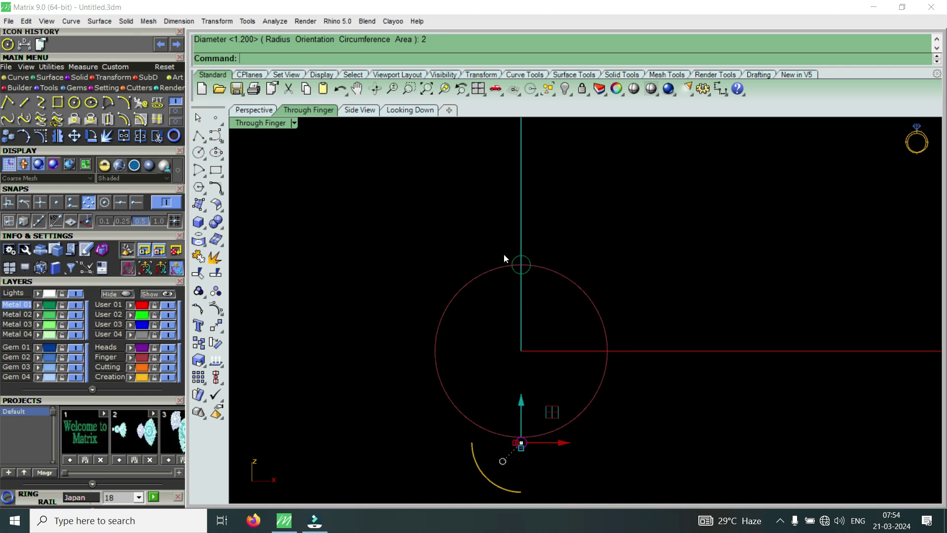
# Move the 2 mm circle straight up so its bottom quadrant sits on the ring rail's top quadrant.
pyautogui.scroll(3, 505, 255)
pyautogui.click(544, 291)
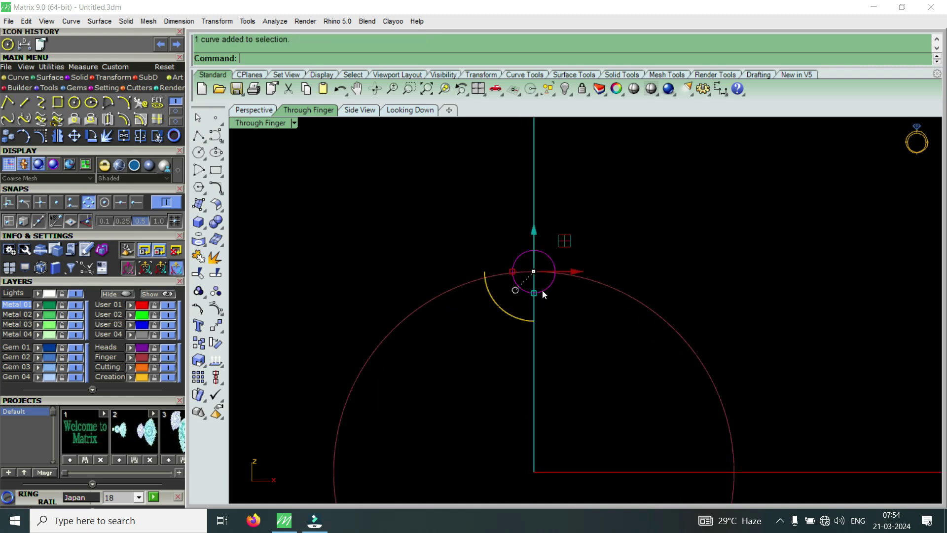
pyautogui.click(77, 137)
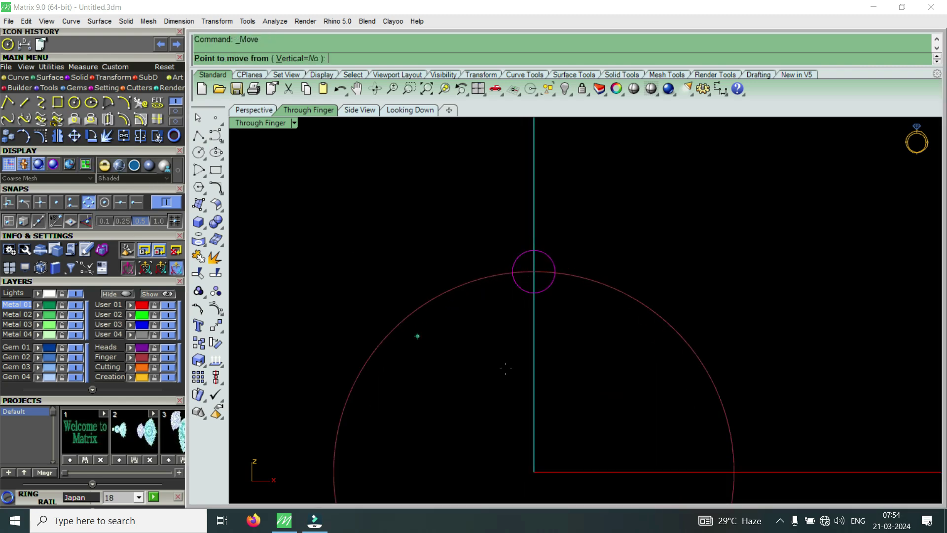
pyautogui.click(533, 293)
pyautogui.click(533, 279)
pyautogui.scroll(-3, 511, 271)
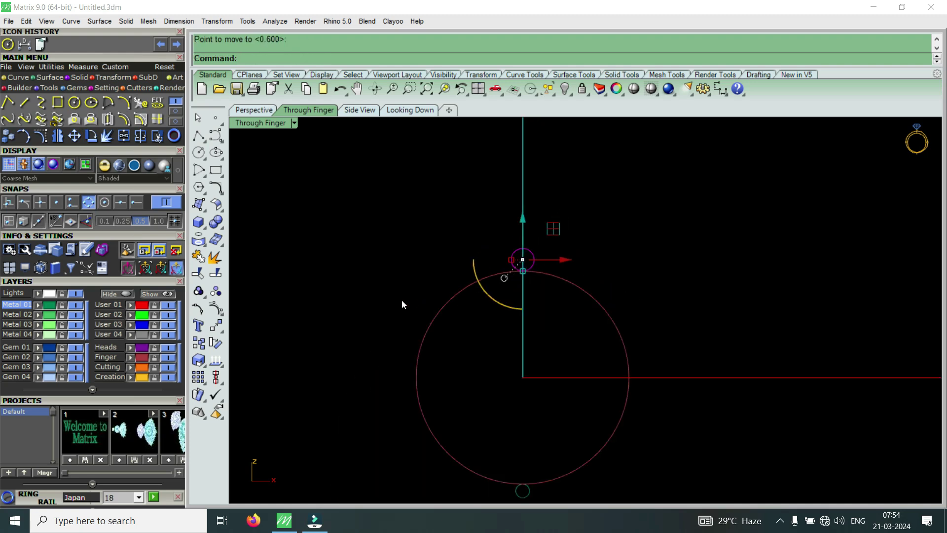
# Draw a circle by its diameter from the small lower circle's bottom quadrant to the 2 mm circle's top quadrant.
pyautogui.click(206, 160)
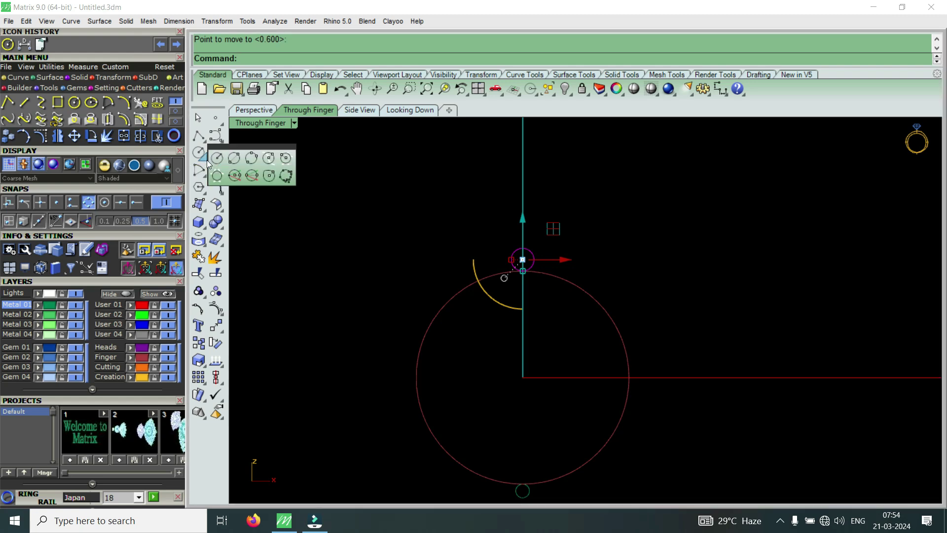
pyautogui.click(235, 162)
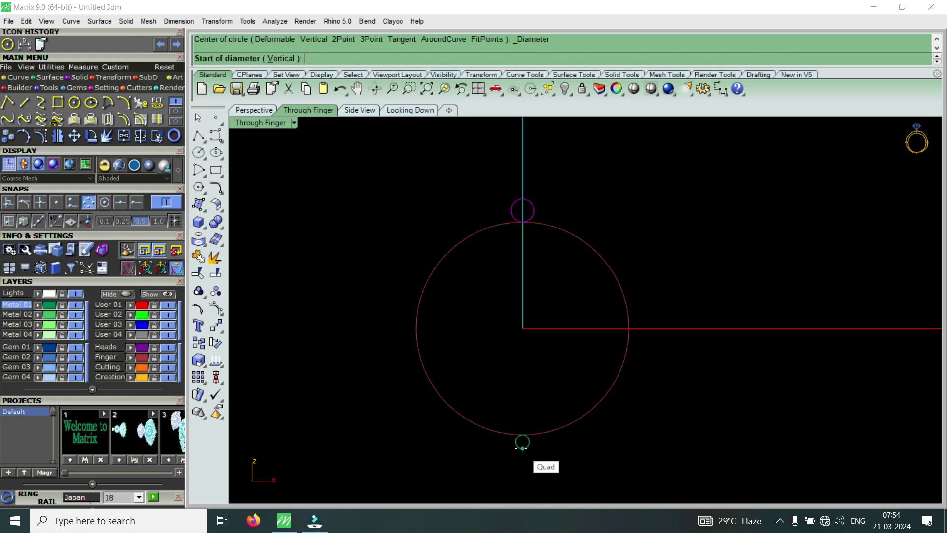
pyautogui.click(522, 448)
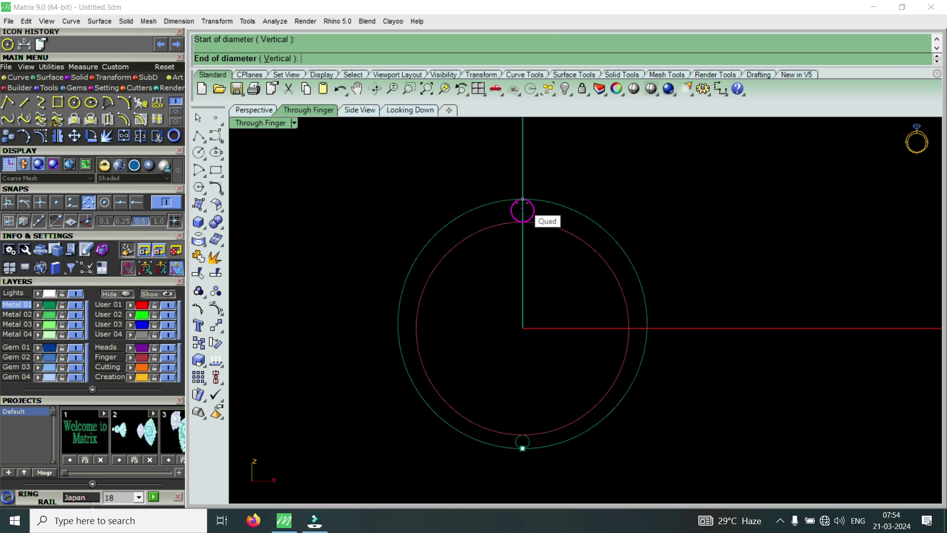
pyautogui.click(523, 207)
pyautogui.press('Escape')
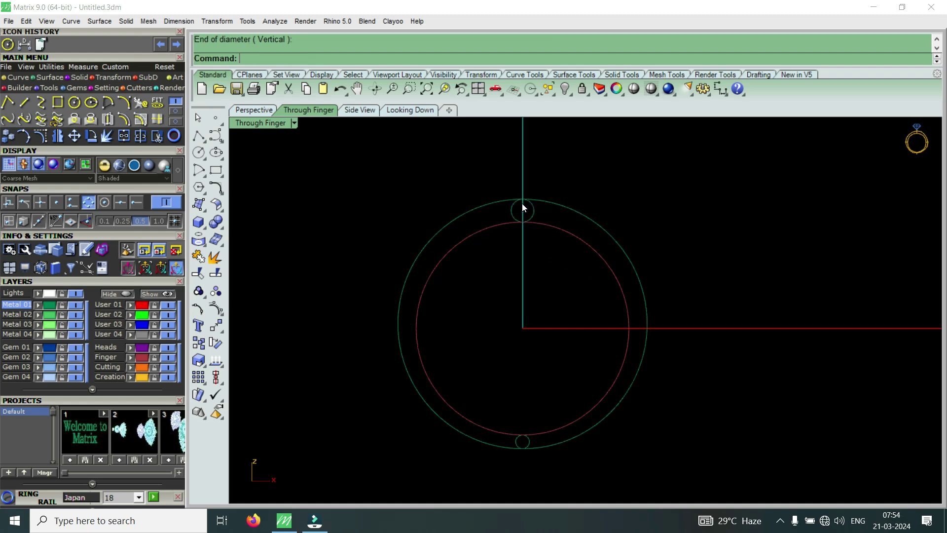
# Try to extrude the new outer circle as a solid 5 mm to both sides.
pyautogui.moveTo(574, 194); pyautogui.dragTo(562, 217)
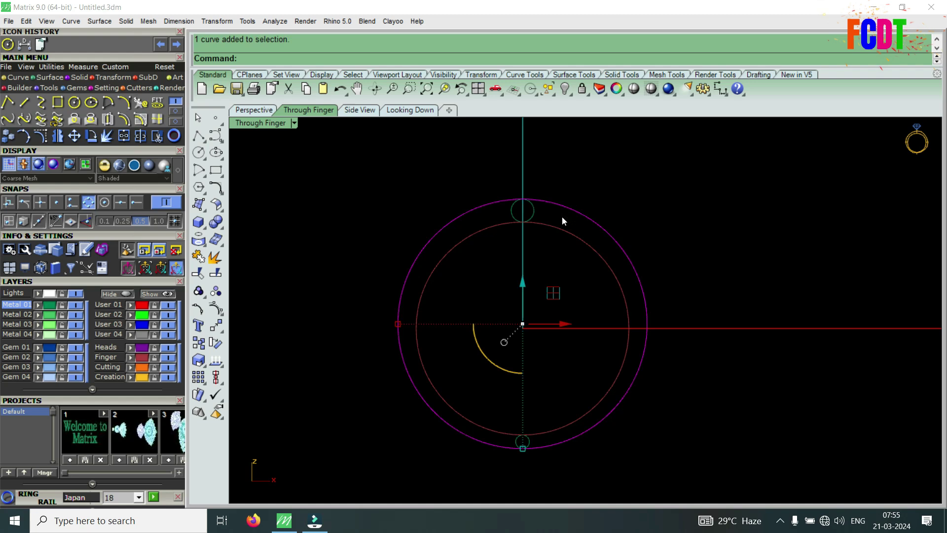
pyautogui.doubleClick(266, 123)
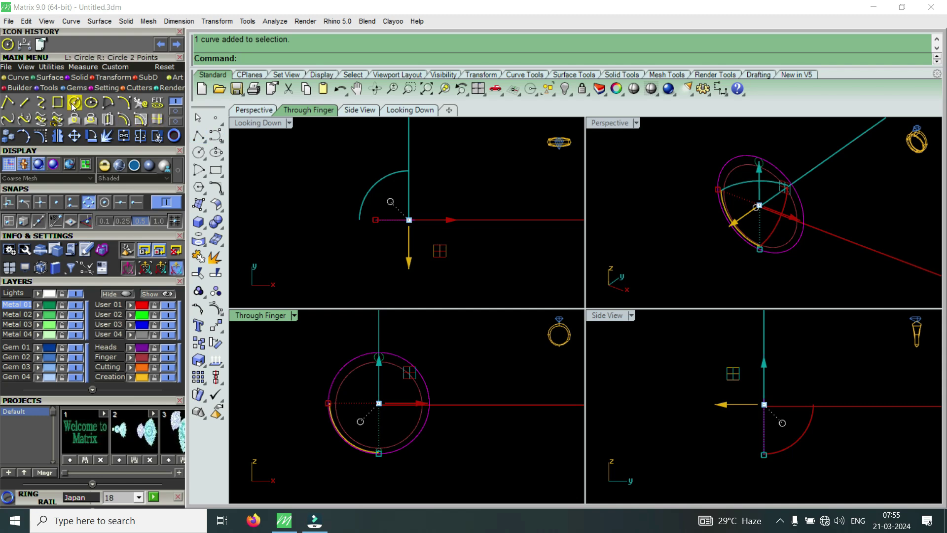
pyautogui.click(79, 78)
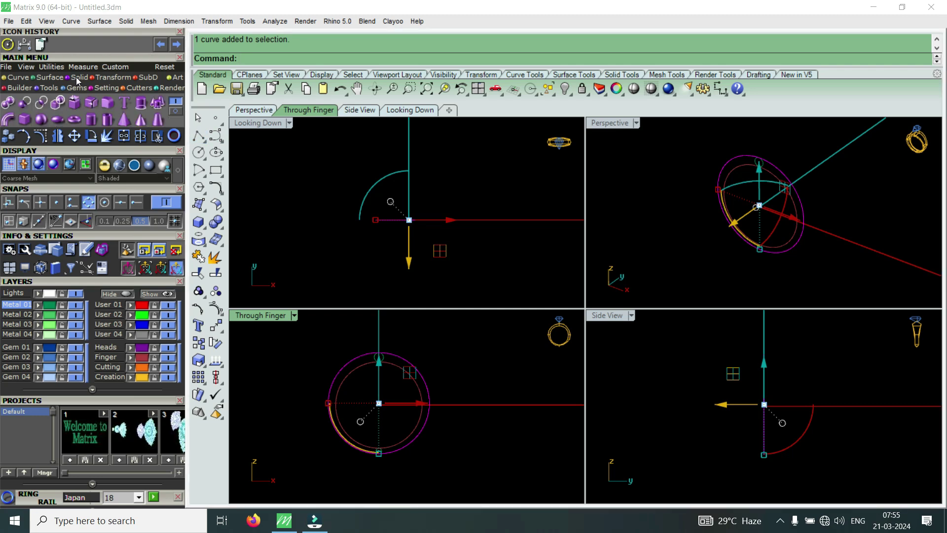
pyautogui.click(142, 107)
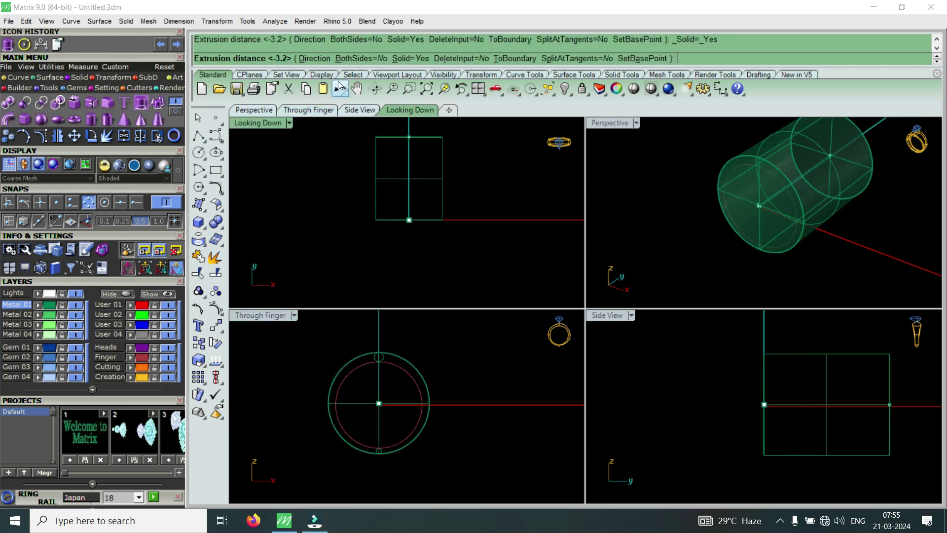
pyautogui.click(358, 58)
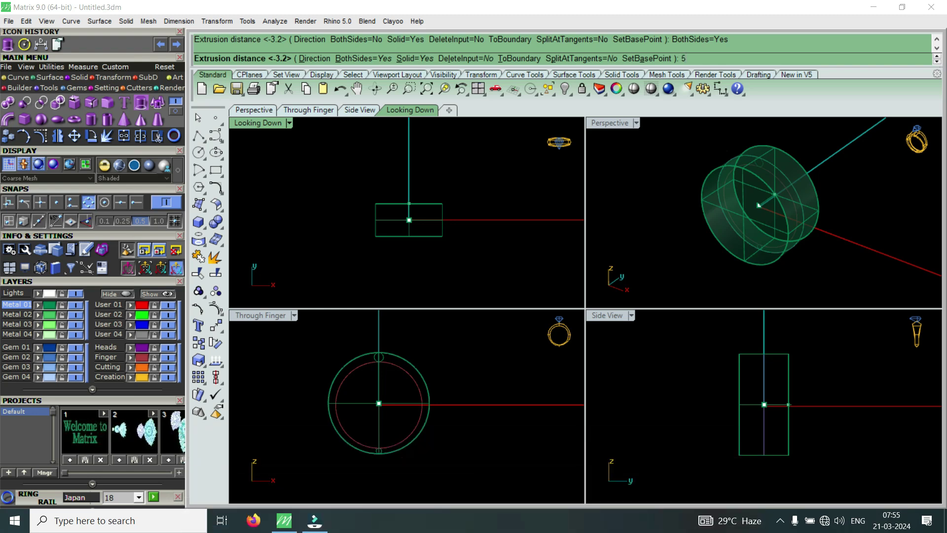
pyautogui.write('5')
pyautogui.press('Return')
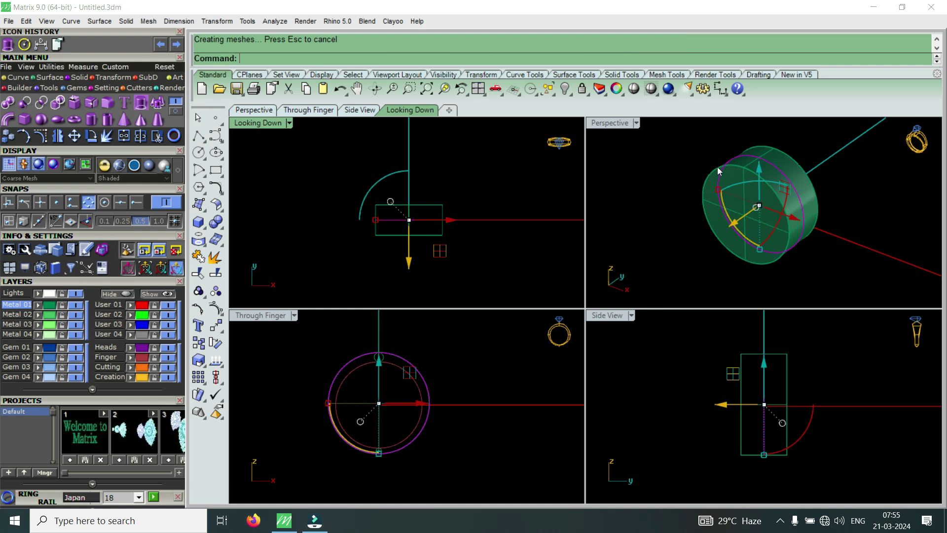
# Measure the extruded disc's width in the Perspective view and undo the extrusion.
pyautogui.doubleClick(609, 122)
pyautogui.moveTo(623, 321); pyautogui.dragTo(590, 232, button='right')
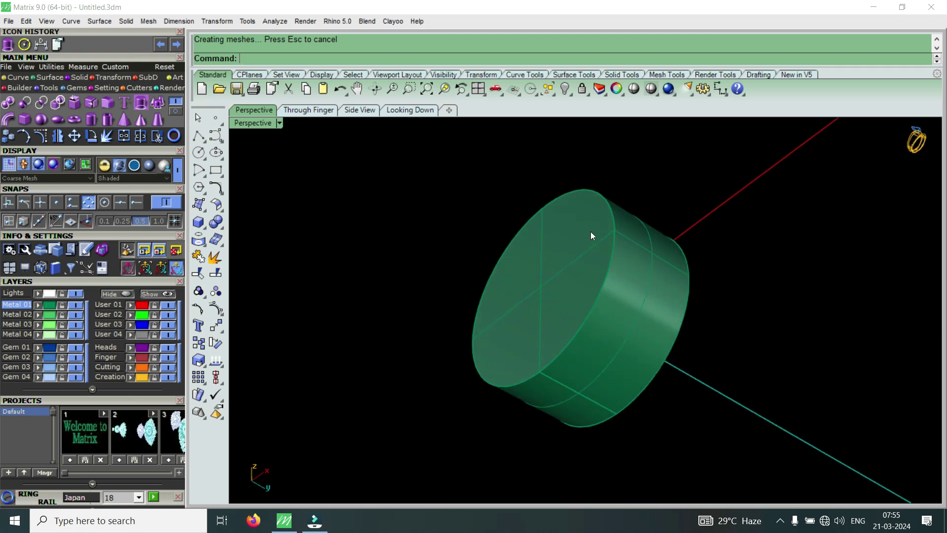
pyautogui.click(40, 45)
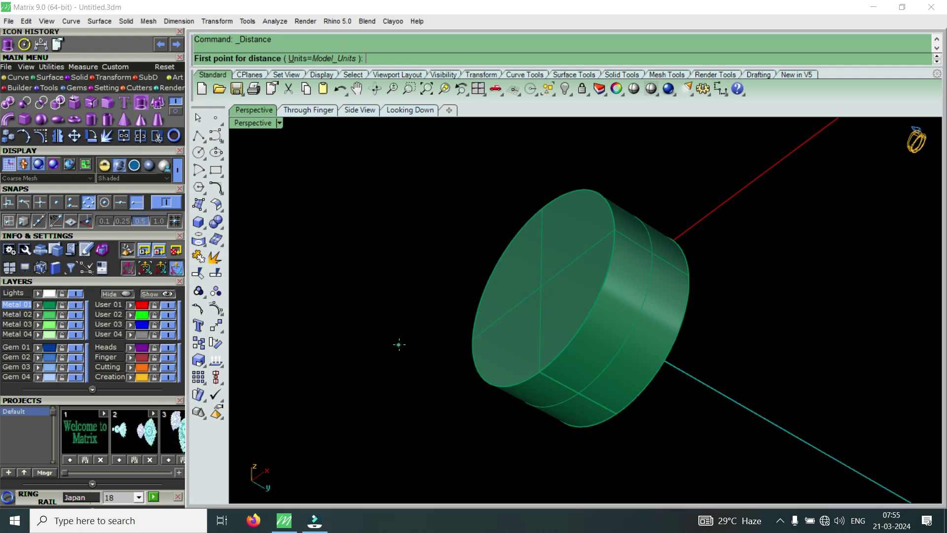
pyautogui.click(538, 372)
pyautogui.click(623, 420)
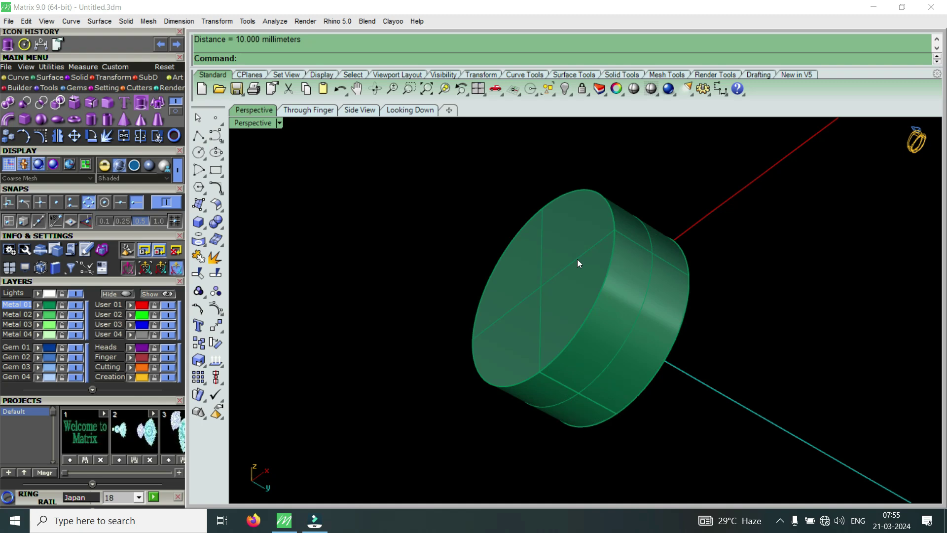
pyautogui.scroll(-3, 619, 233)
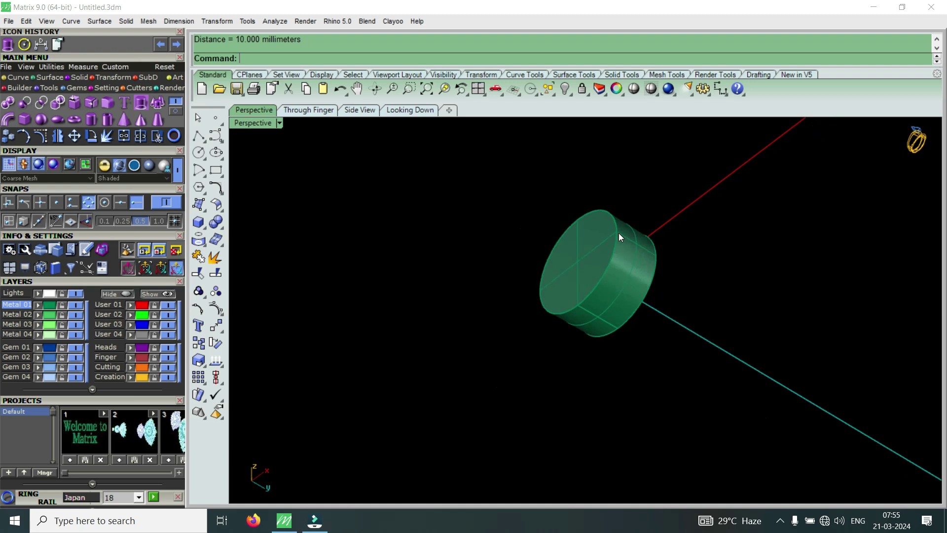
pyautogui.hotkey('ctrl', 'z')
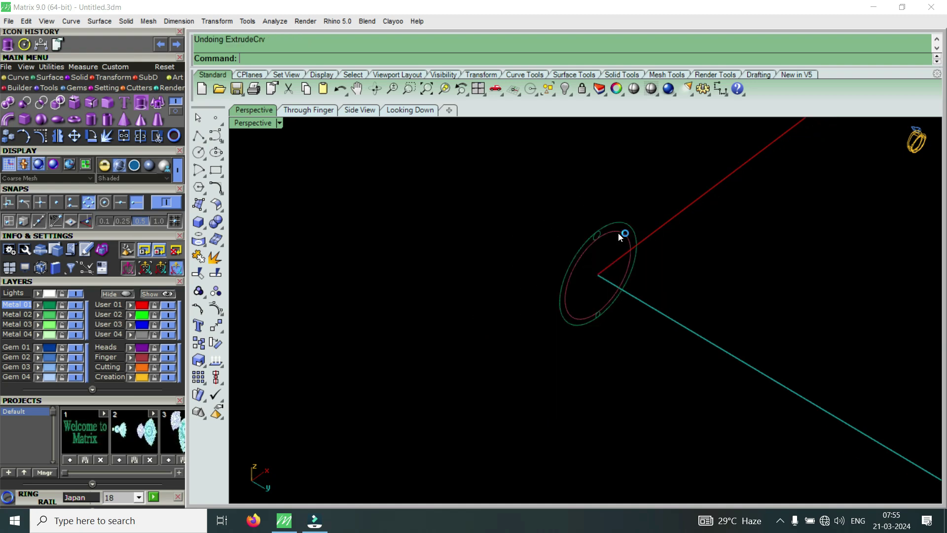
# Extrude the outer circle as a solid 2.5 mm to both sides.
pyautogui.click(626, 227)
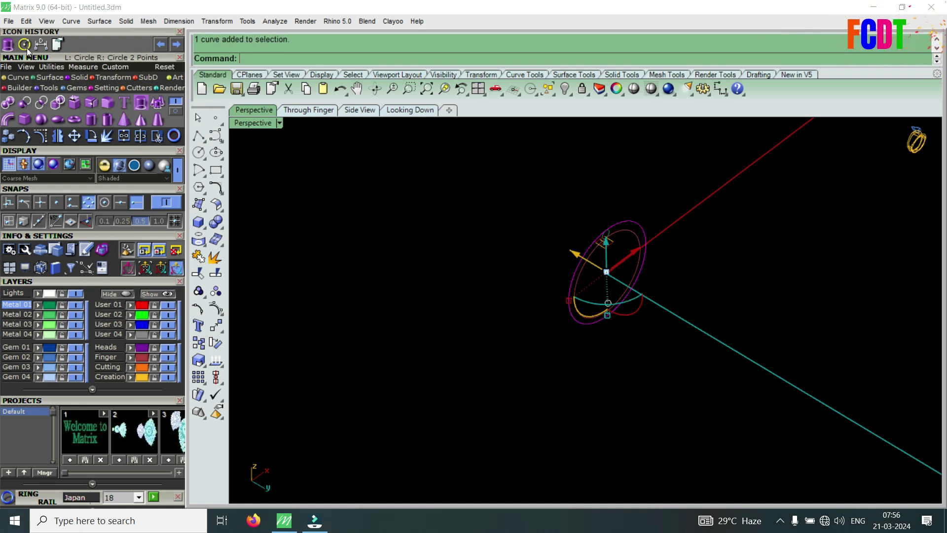
pyautogui.press('Return')
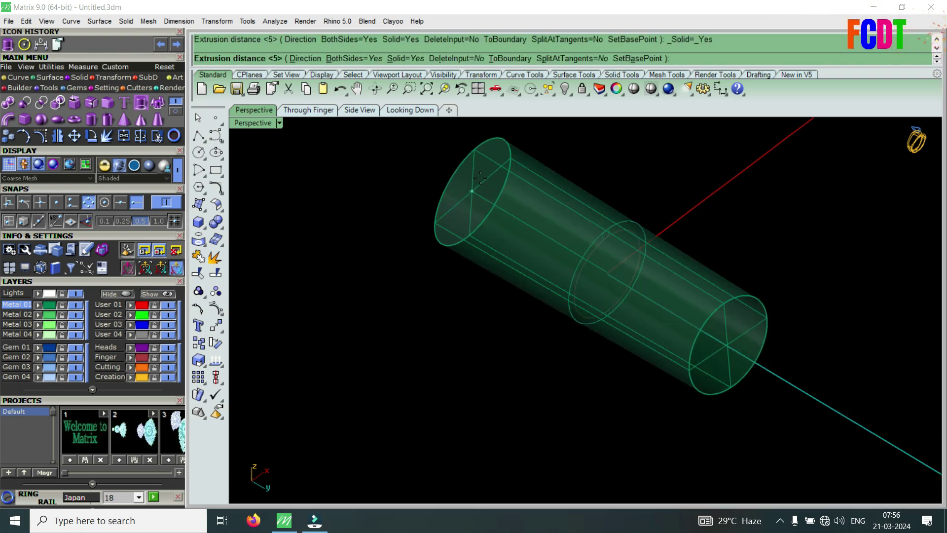
pyautogui.write('2.5')
pyautogui.press('Return')
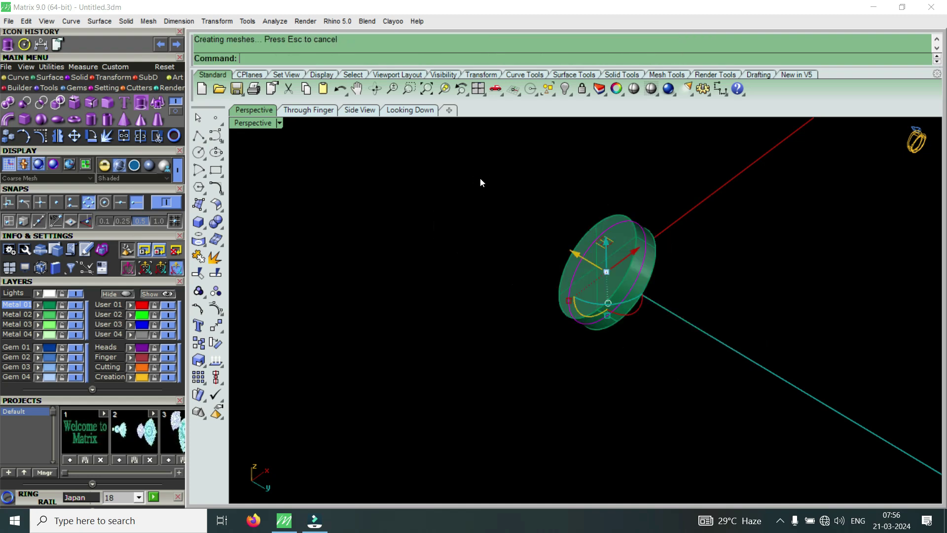
# Measure the extruded disc's width between its two lower edge ends.
pyautogui.moveTo(465, 186); pyautogui.dragTo(613, 340, button='right')
pyautogui.press('Escape')
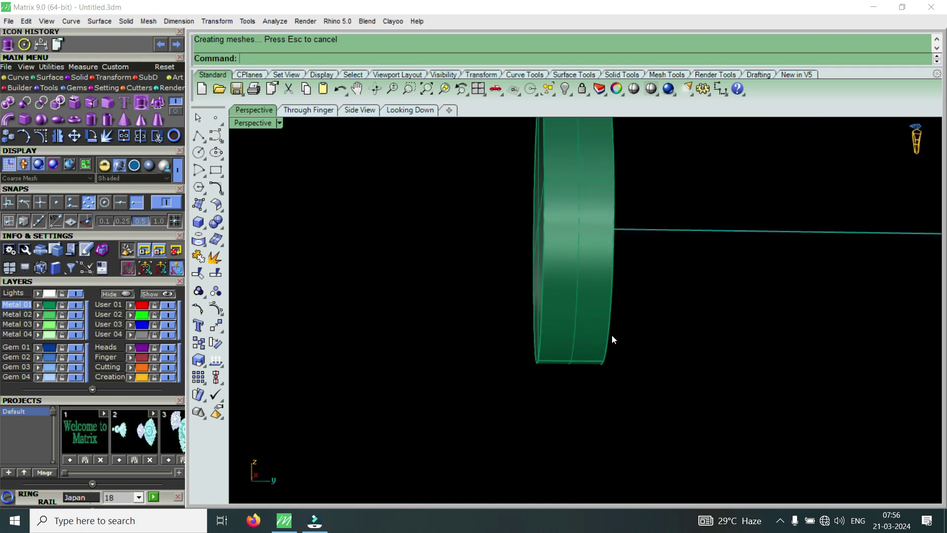
pyautogui.click(40, 44)
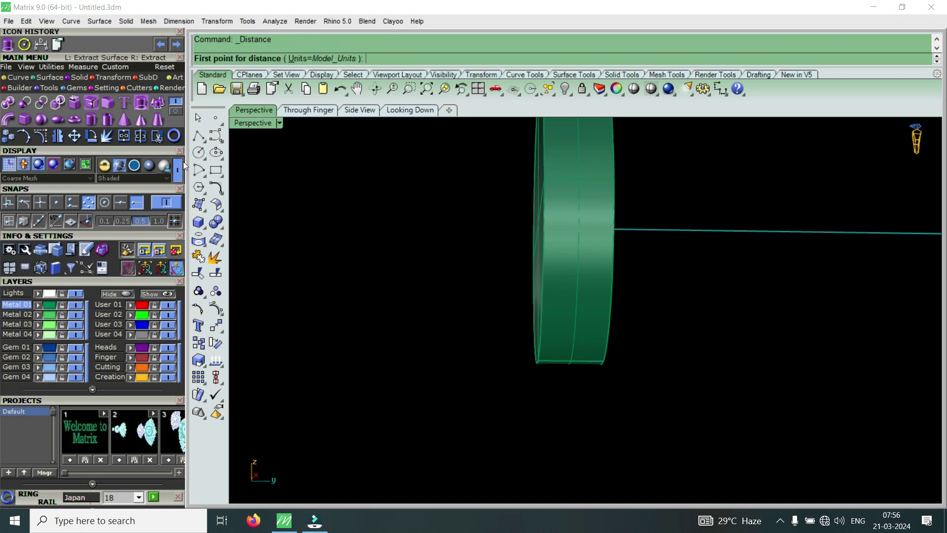
pyautogui.click(537, 363)
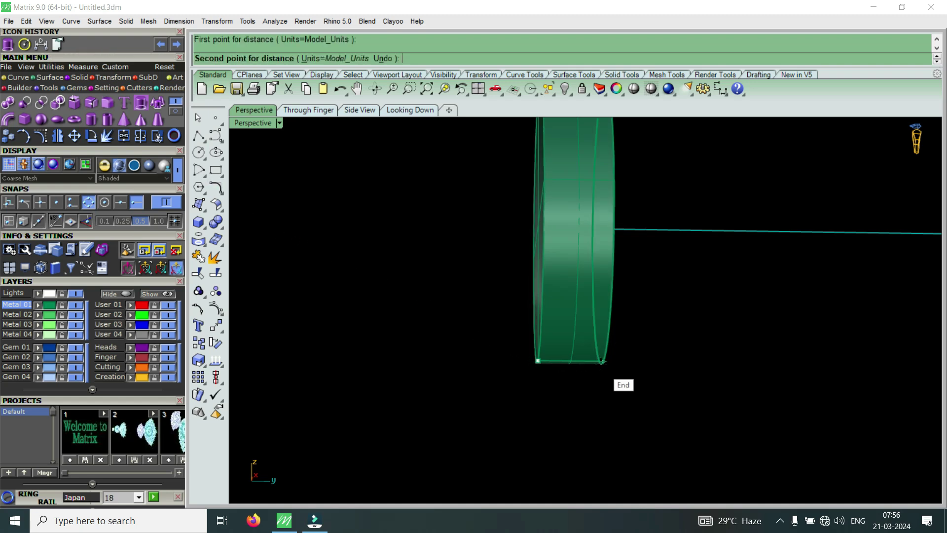
pyautogui.click(602, 363)
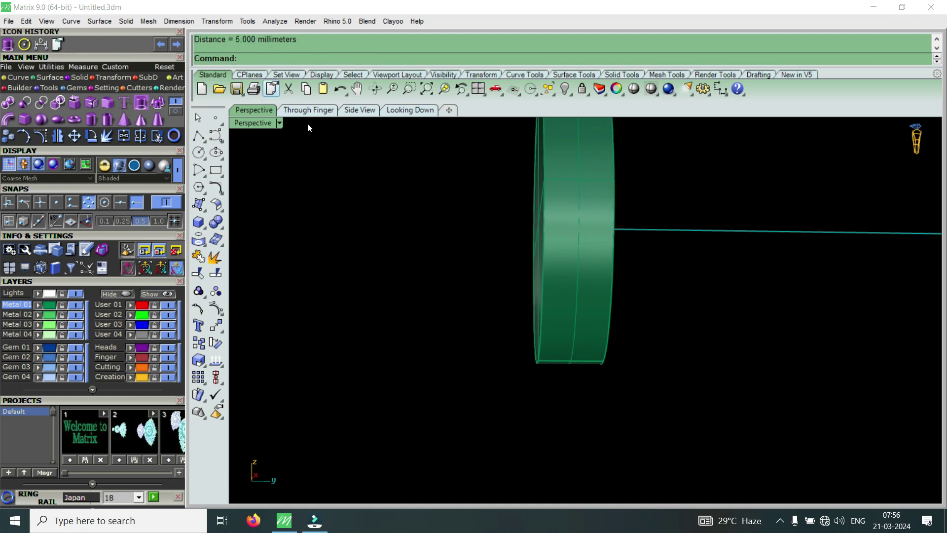
# Restore the four-view layout and extrude the ring rail circle as a solid to both sides, well past the disc's faces.
pyautogui.scroll(-3, 574, 325)
pyautogui.moveTo(570, 300); pyautogui.dragTo(572, 473, button='right')
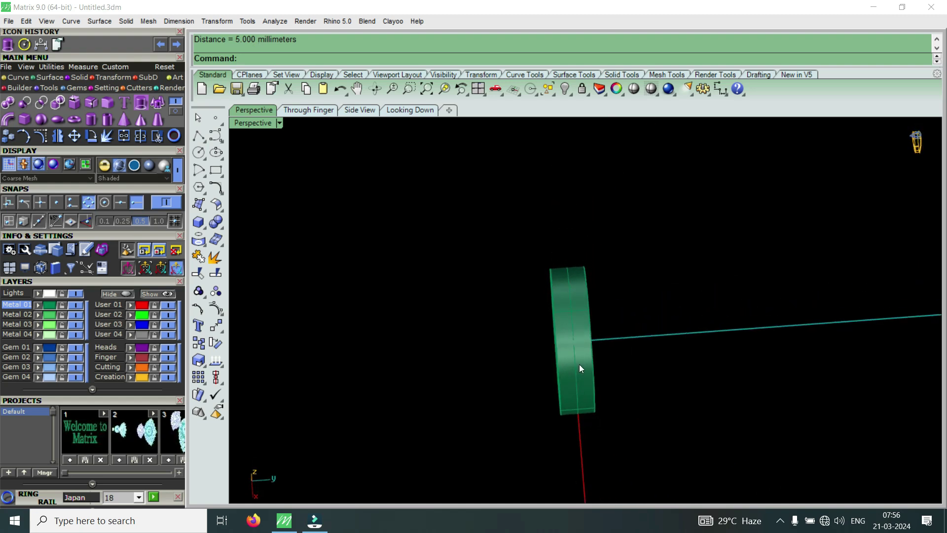
pyautogui.moveTo(587, 375); pyautogui.dragTo(345, 209, button='right')
pyautogui.doubleClick(255, 126)
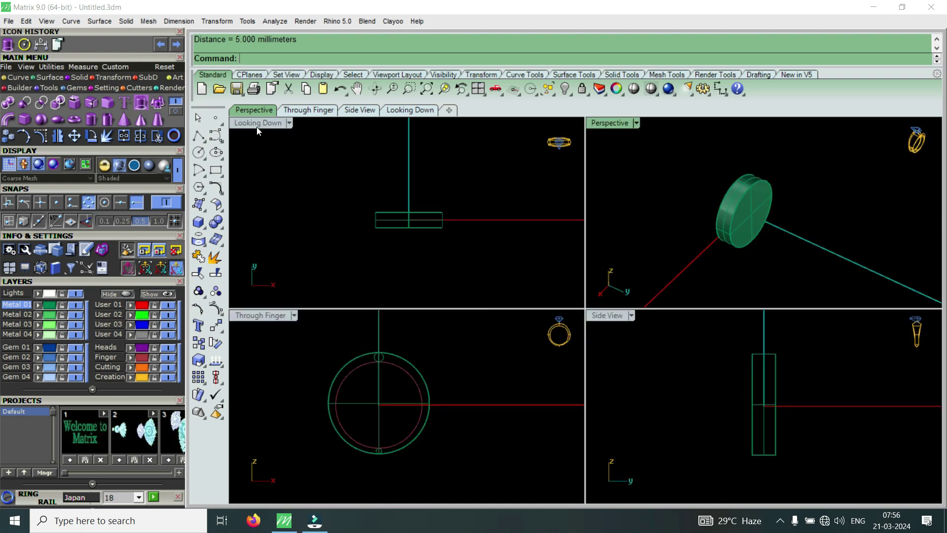
pyautogui.click(399, 375)
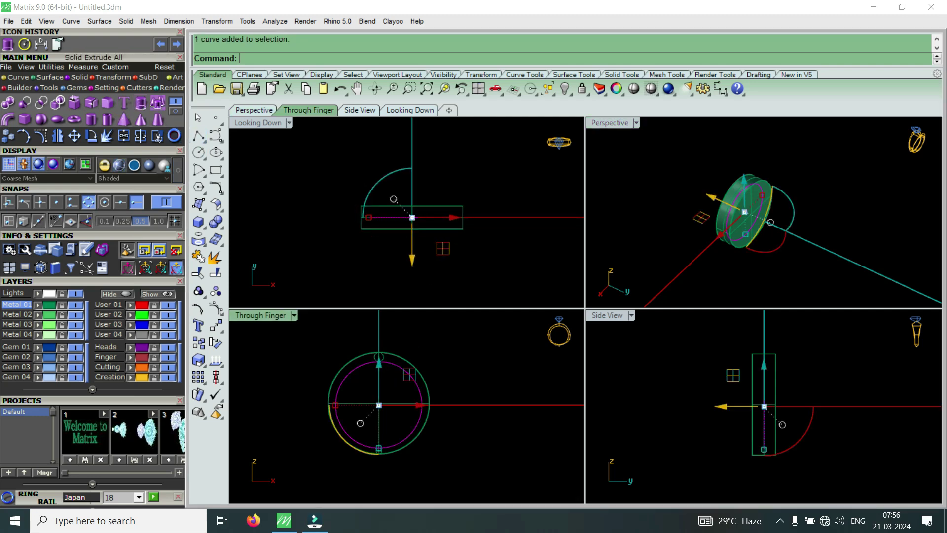
pyautogui.click(122, 118)
pyautogui.click(336, 140)
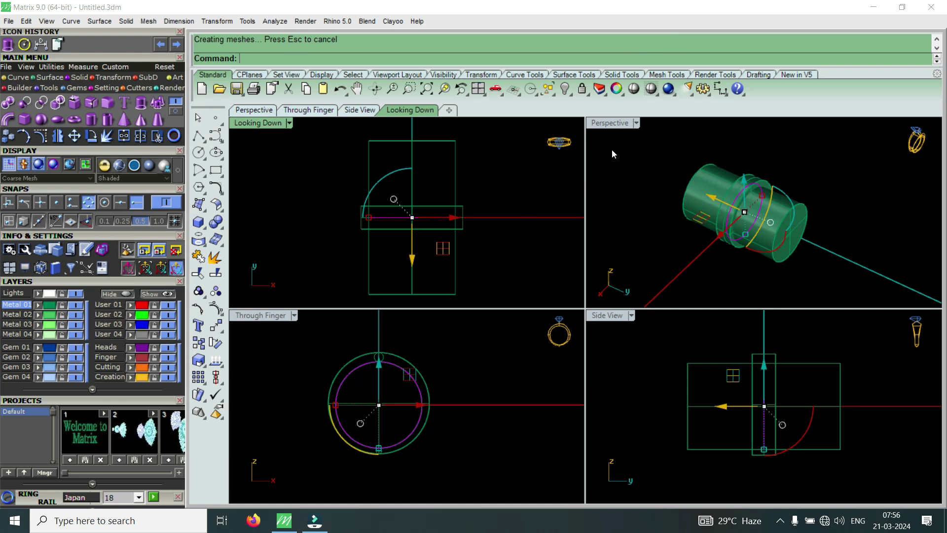
# Subtract the long inner cylinder from the disc with a Boolean Difference in the maximized Perspective view.
pyautogui.doubleClick(614, 123)
pyautogui.press('Escape')
pyautogui.click(26, 102)
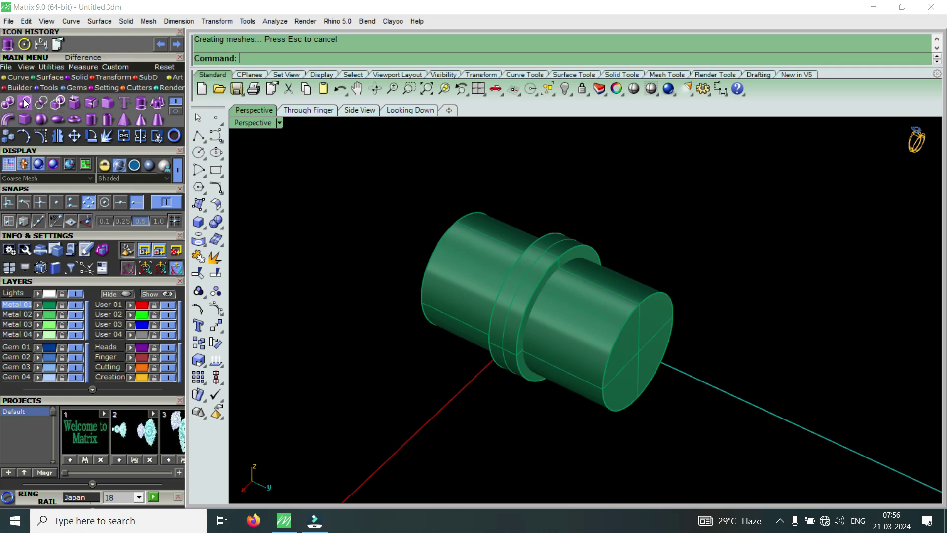
pyautogui.click(528, 279)
pyautogui.press('Return')
pyautogui.click(626, 345)
pyautogui.press('Return')
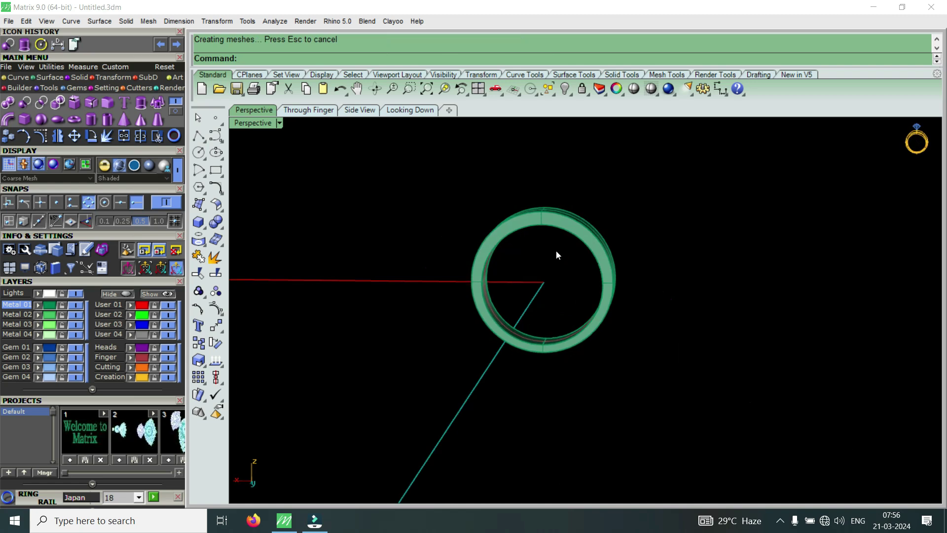
pyautogui.moveTo(577, 296); pyautogui.dragTo(390, 283, button='right')
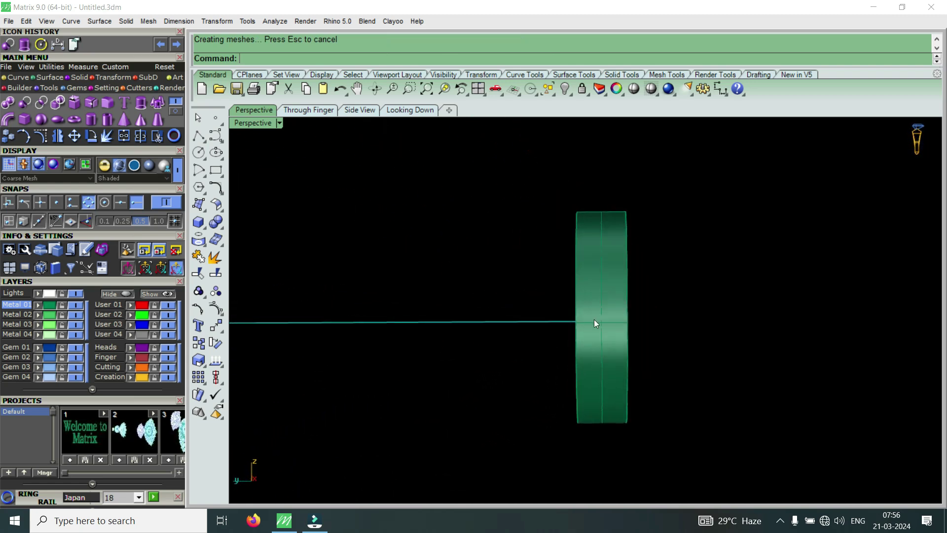
# Restore the four-view layout and draw a 2.5 mm diameter circle centred on the origin in the Looking Down view.
pyautogui.doubleClick(250, 122)
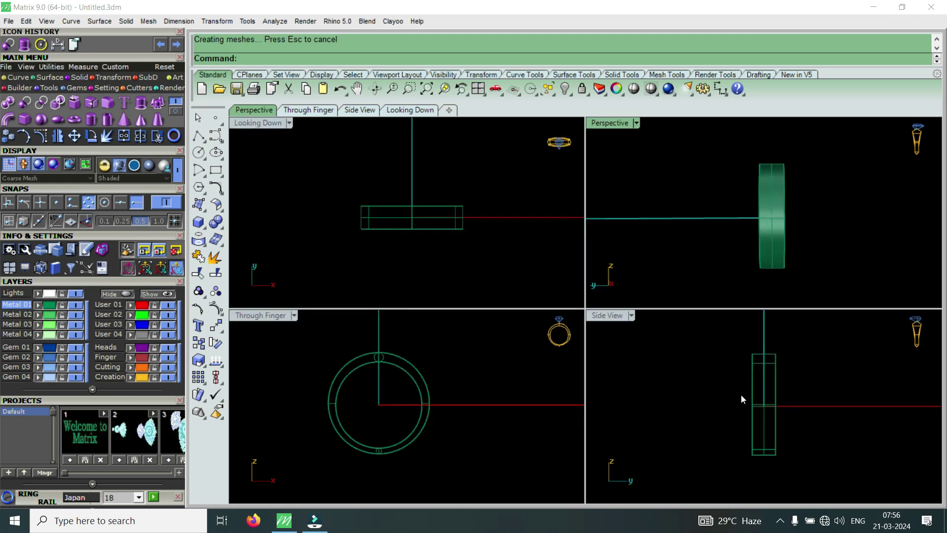
pyautogui.scroll(8, 389, 459)
pyautogui.click(381, 444)
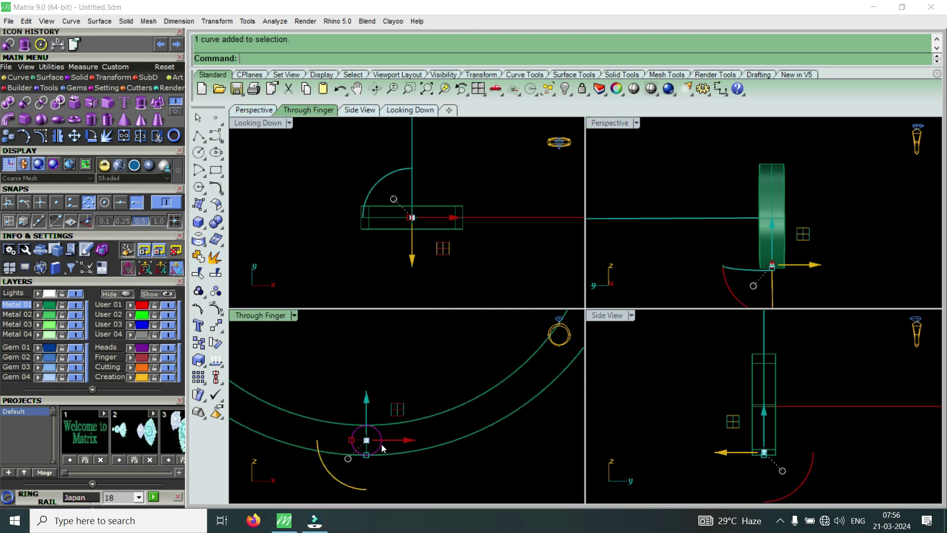
pyautogui.scroll(4, 413, 214)
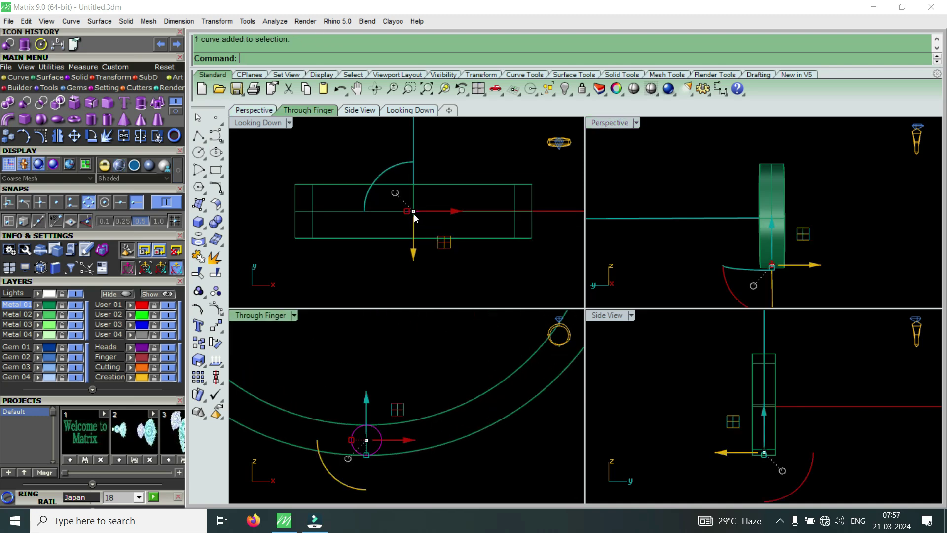
pyautogui.press('Escape')
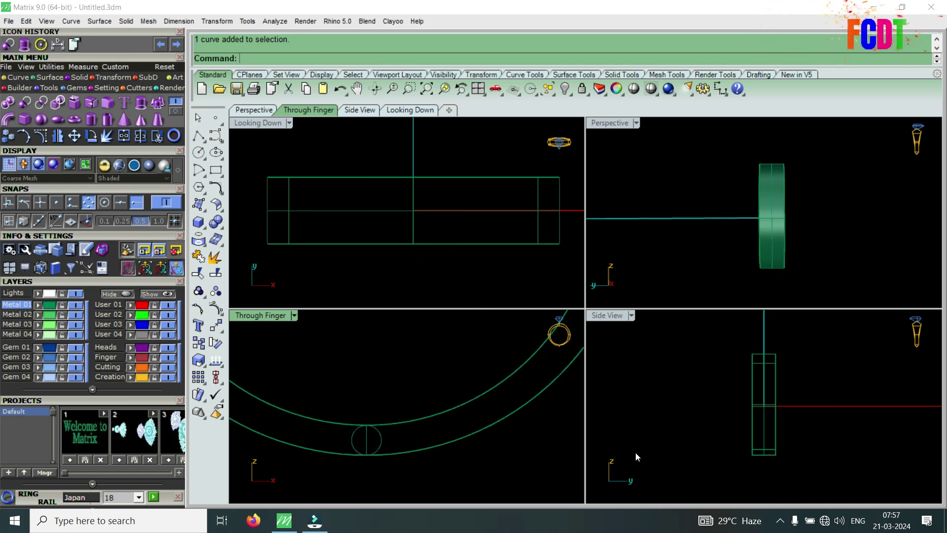
pyautogui.scroll(2, 419, 207)
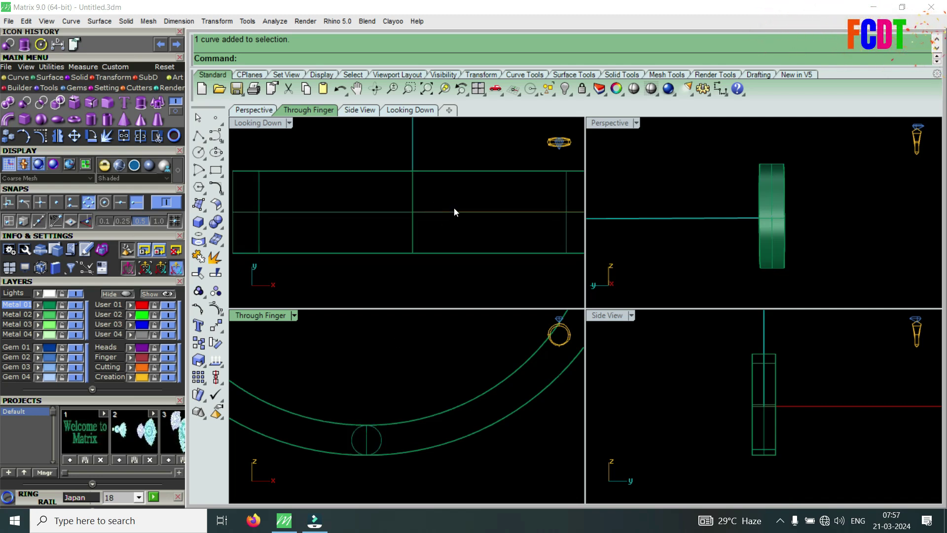
pyautogui.click(43, 45)
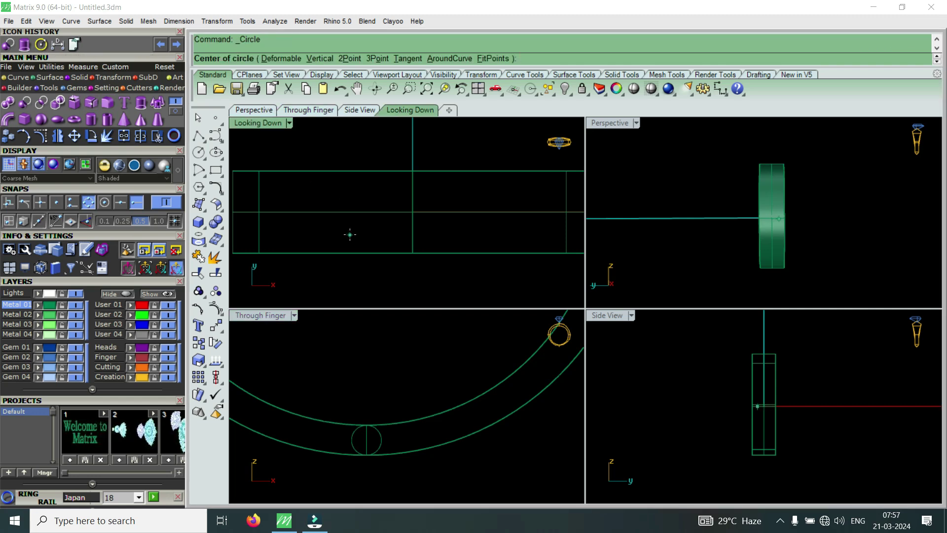
pyautogui.write('0')
pyautogui.press('Return')
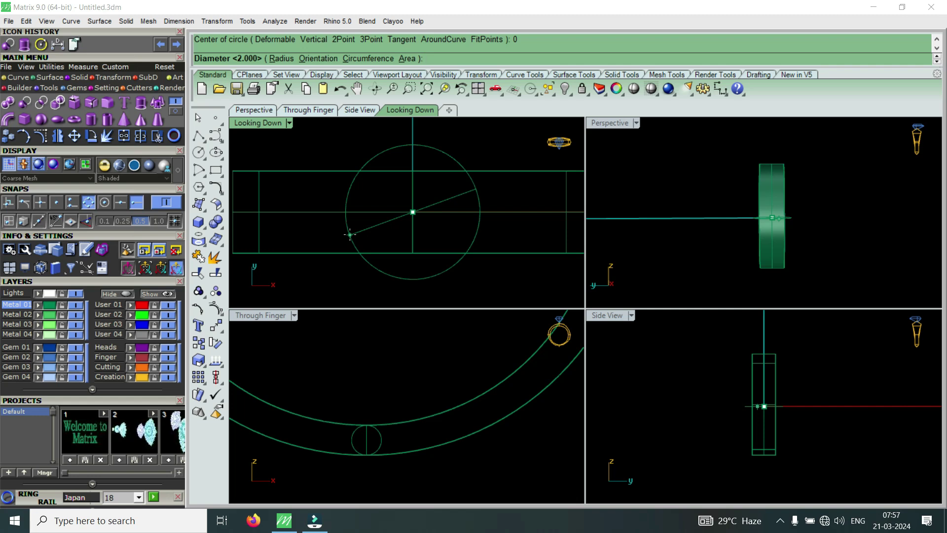
pyautogui.write('2.5')
pyautogui.press('Return')
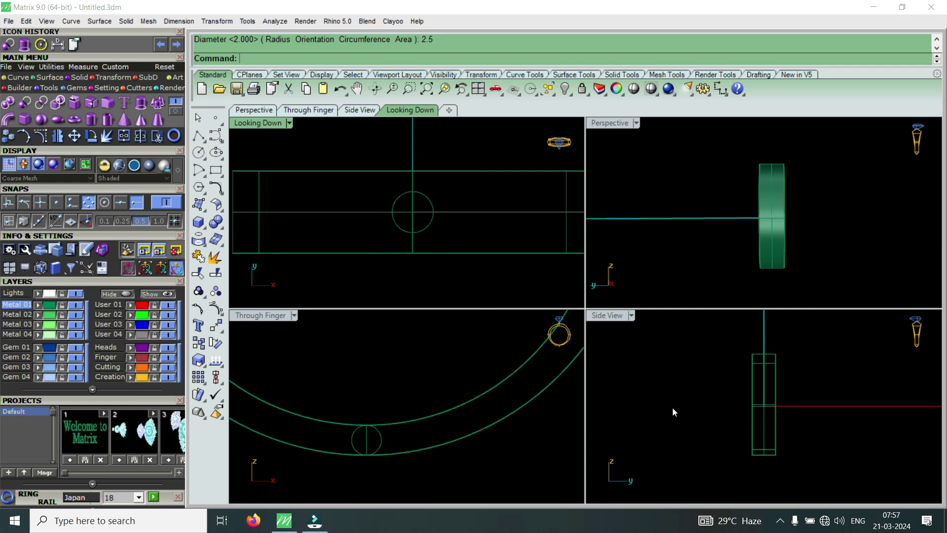
# Try to move the 2.5 mm circle from the band's mid-height quad point to its bottom quad point in the Side View.
pyautogui.click(422, 232)
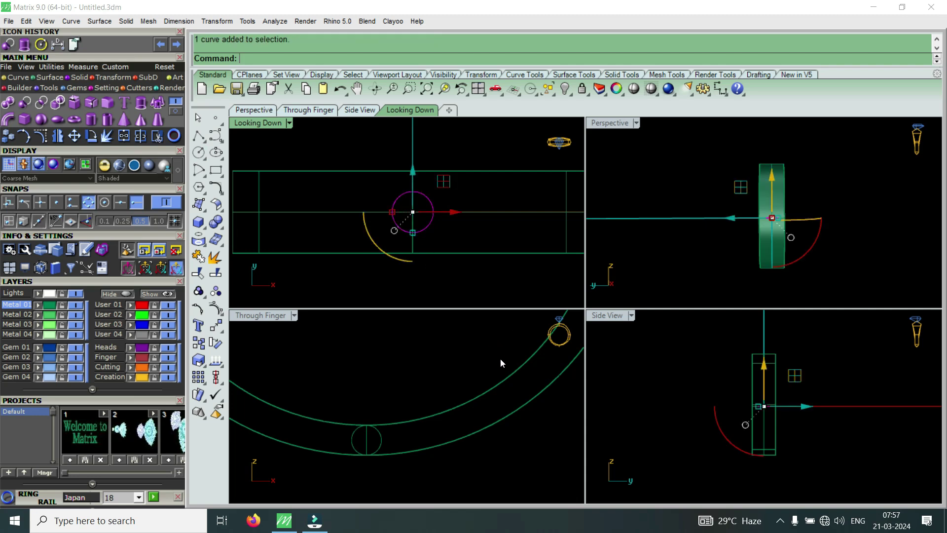
pyautogui.click(74, 135)
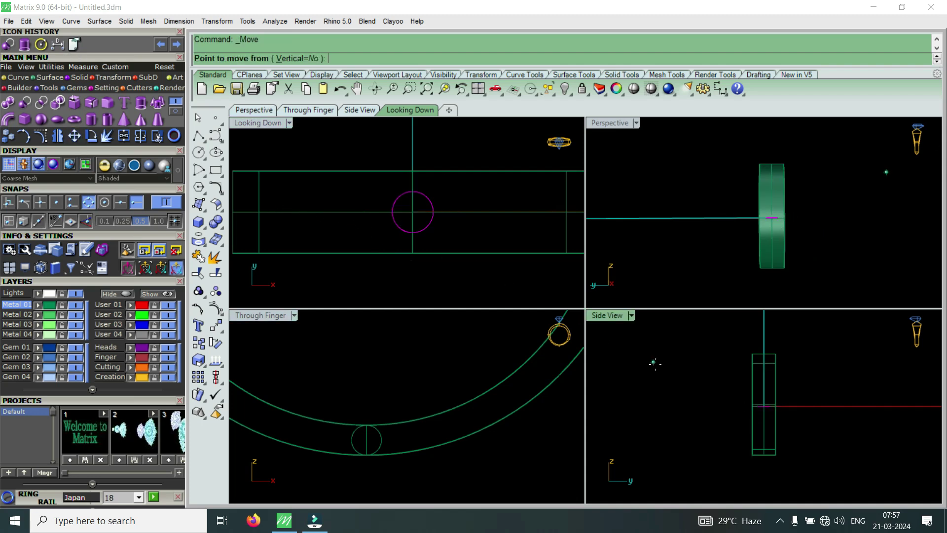
pyautogui.scroll(2, 790, 425)
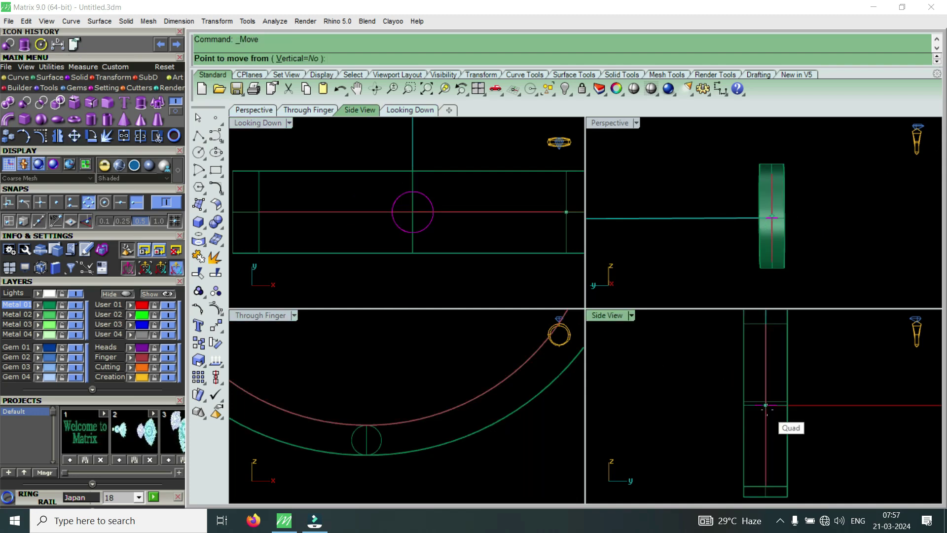
pyautogui.click(766, 409)
pyautogui.scroll(-2, 766, 409)
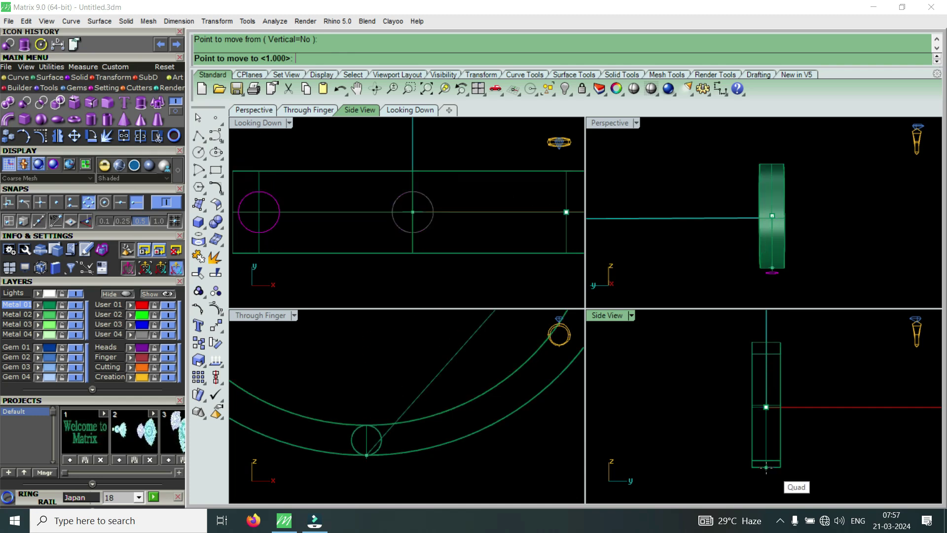
pyautogui.click(766, 467)
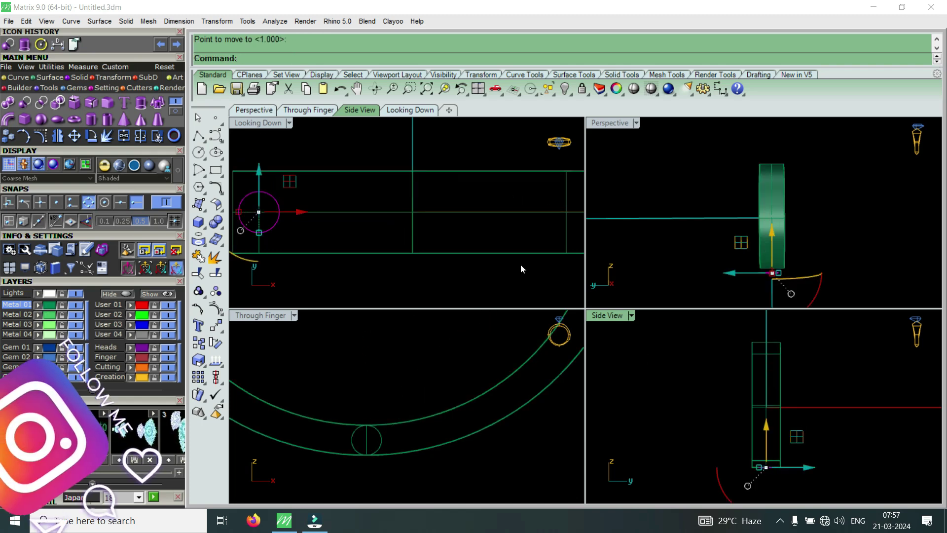
pyautogui.scroll(-3, 520, 265)
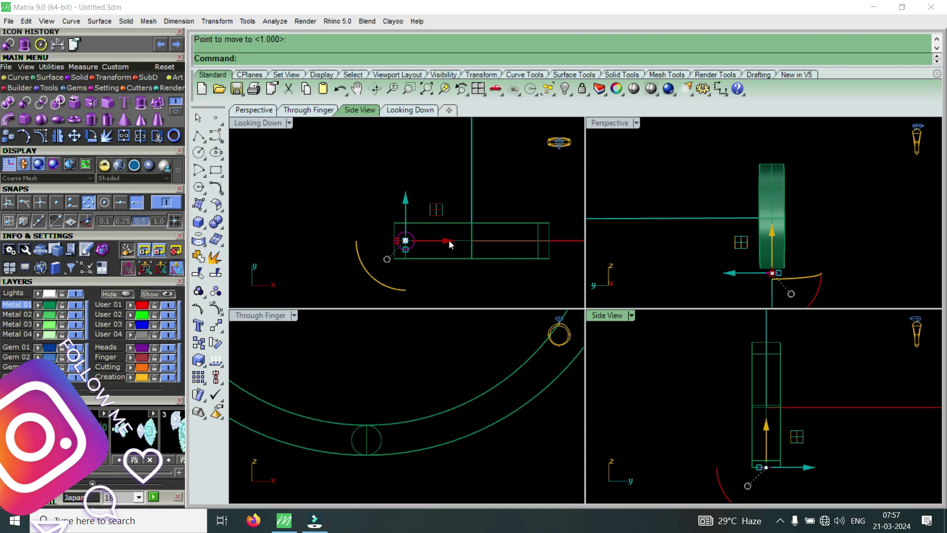
pyautogui.hotkey('ctrl', 'z')
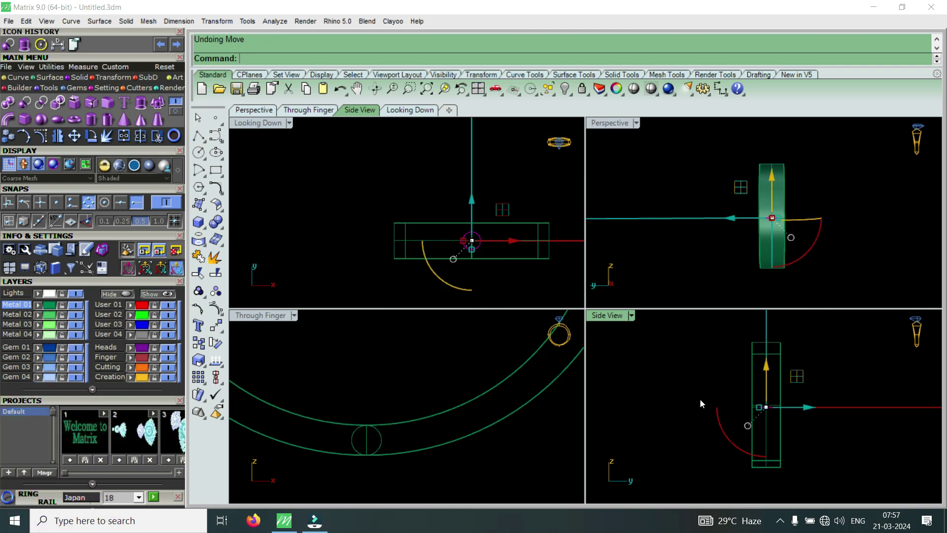
# Try to move the 2.5 mm circle from its centre to the band's lowest outer point in the Through Finger view.
pyautogui.moveTo(717, 257); pyautogui.dragTo(758, 239, button='right')
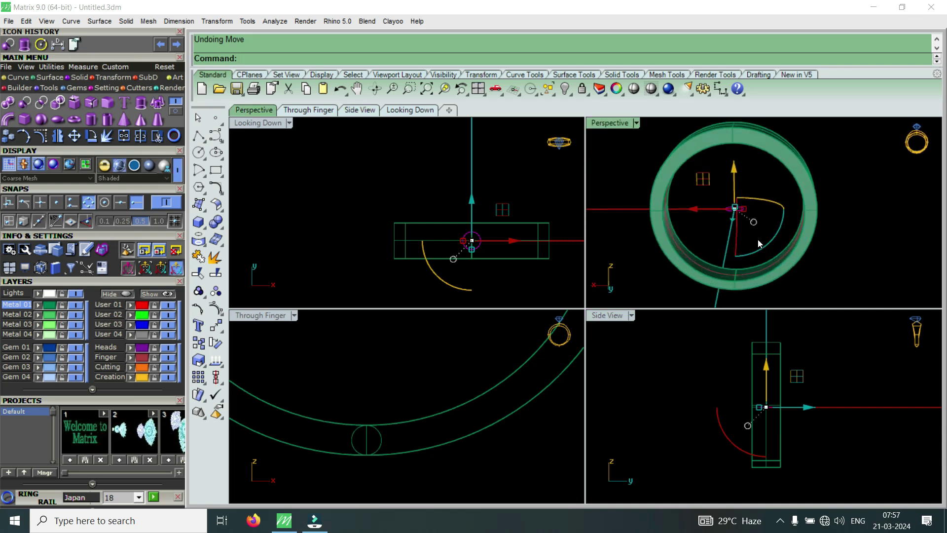
pyautogui.click(75, 137)
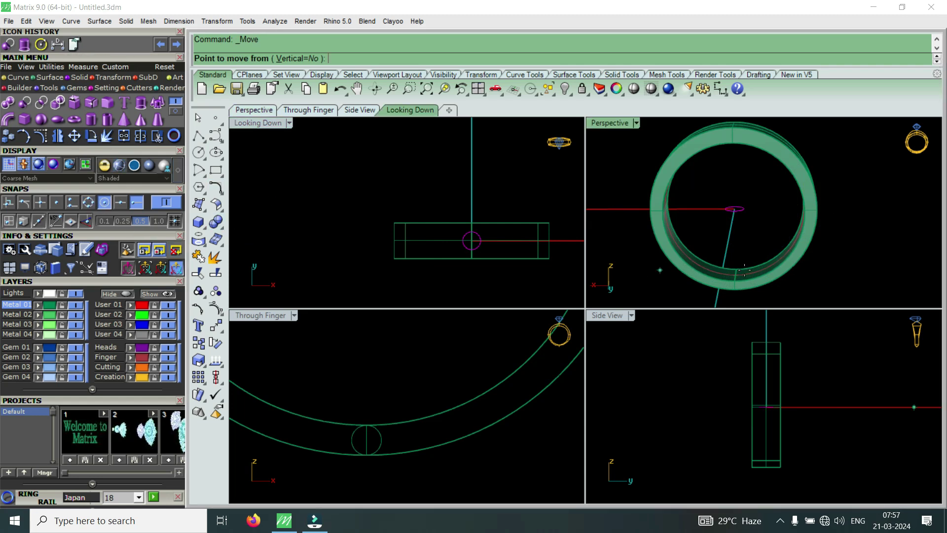
pyautogui.click(738, 213)
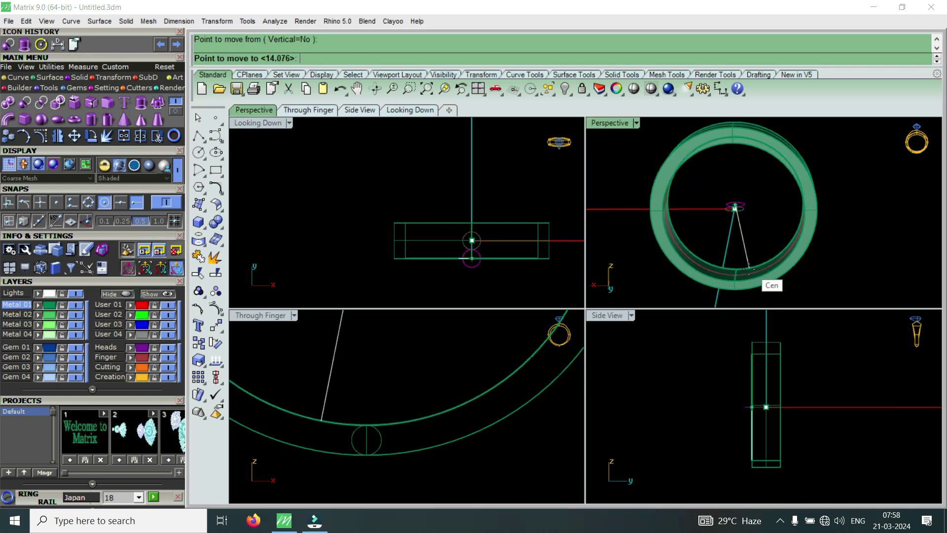
pyautogui.click(368, 457)
pyautogui.scroll(5, 769, 451)
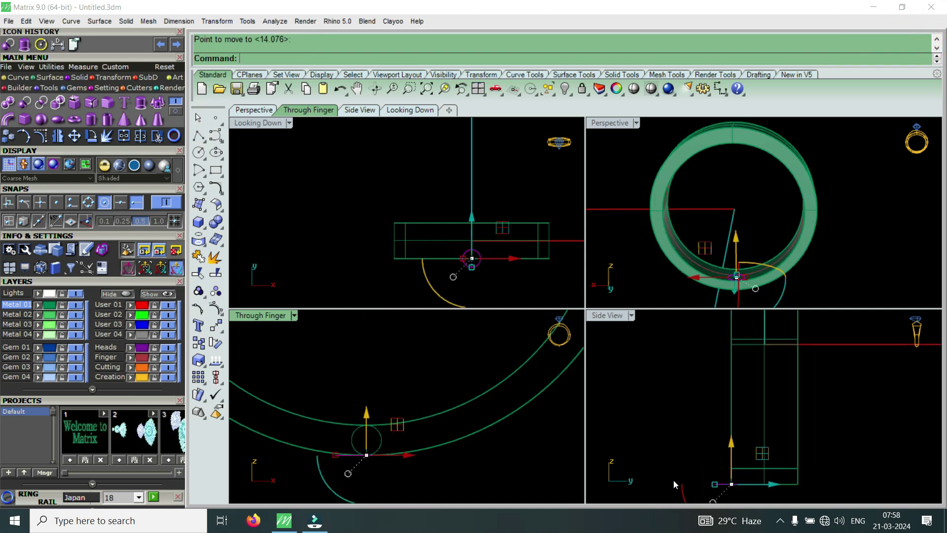
pyautogui.moveTo(775, 297); pyautogui.dragTo(771, 256, button='right')
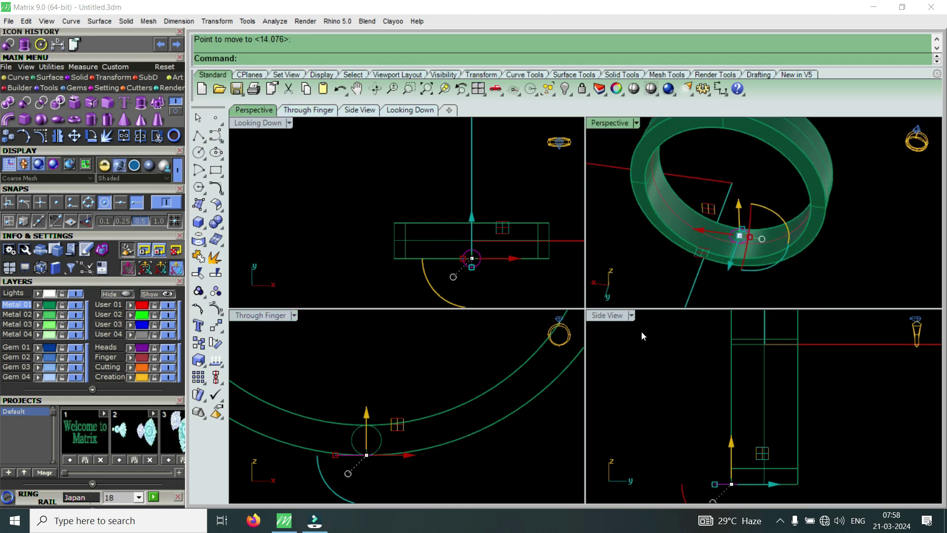
pyautogui.hotkey('ctrl', 'z')
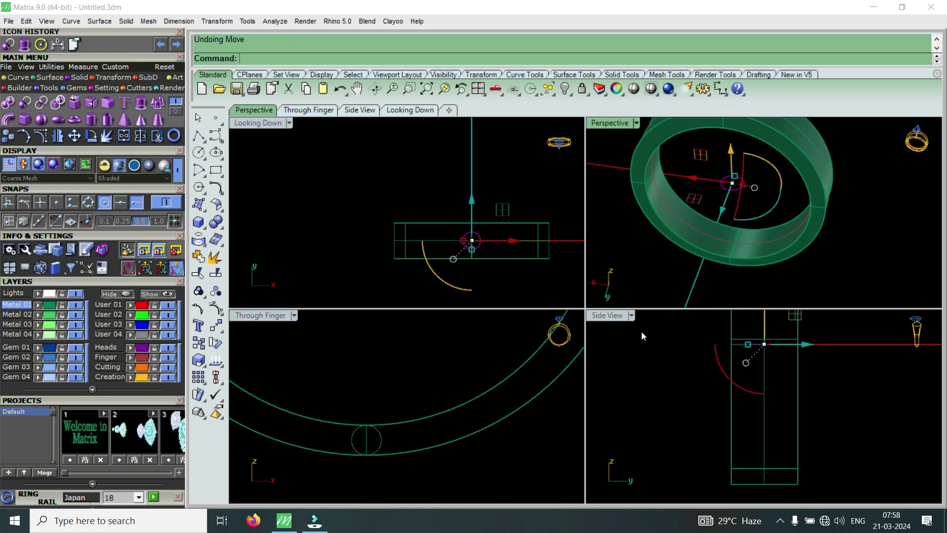
pyautogui.rightClick(525, 284)
pyautogui.click(498, 260)
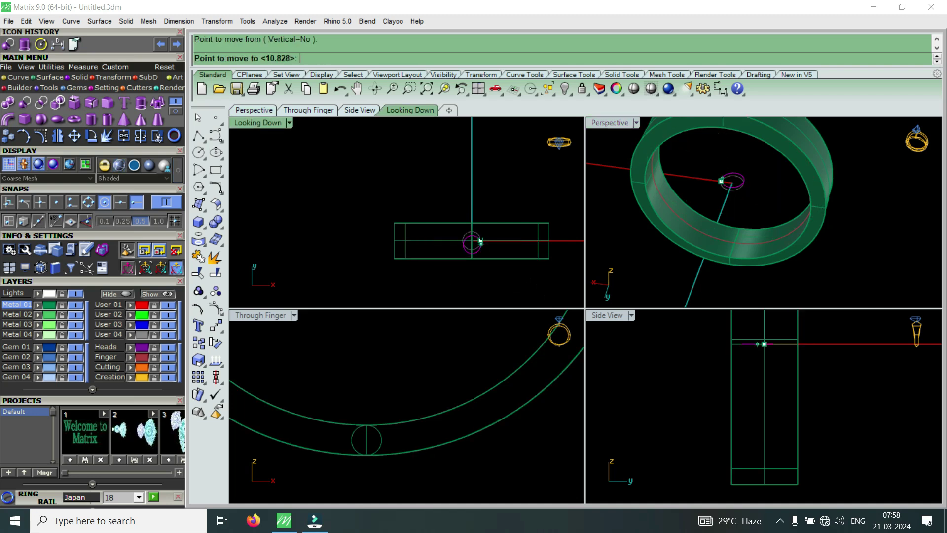
pyautogui.click(482, 245)
# Move the 2.5 mm circle from its centre to the middle of the band's bottom edge in the Side View.
pyautogui.rightClick(485, 249)
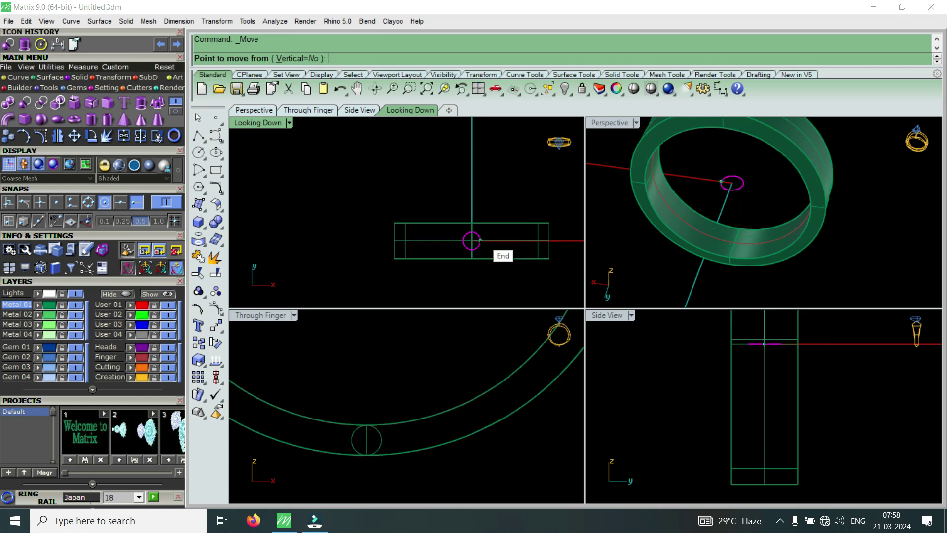
pyautogui.click(473, 240)
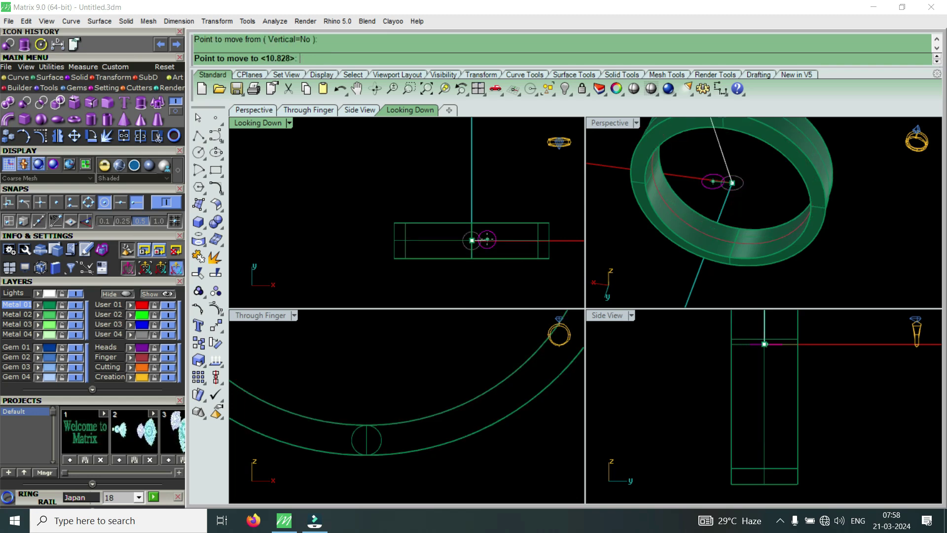
pyautogui.click(764, 482)
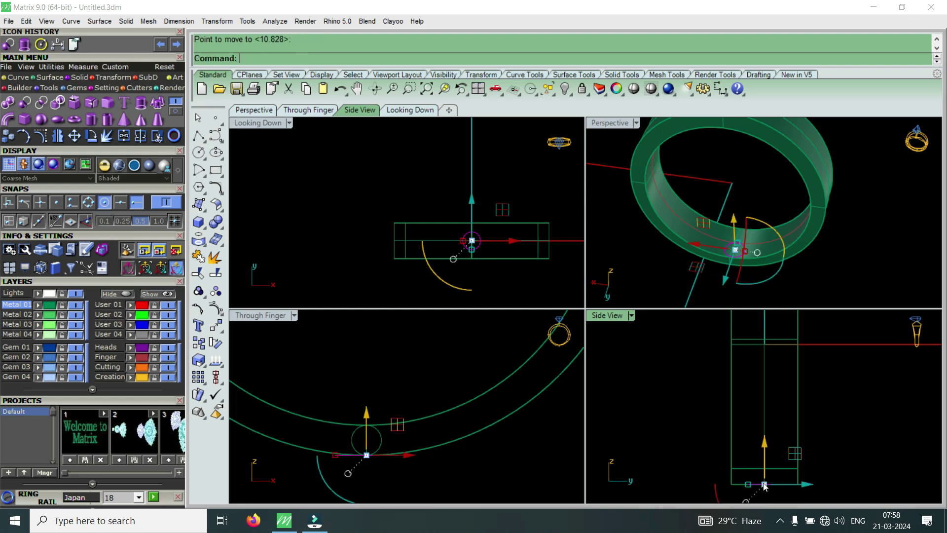
pyautogui.moveTo(763, 250); pyautogui.dragTo(714, 250, button='right')
pyautogui.scroll(6, 774, 485)
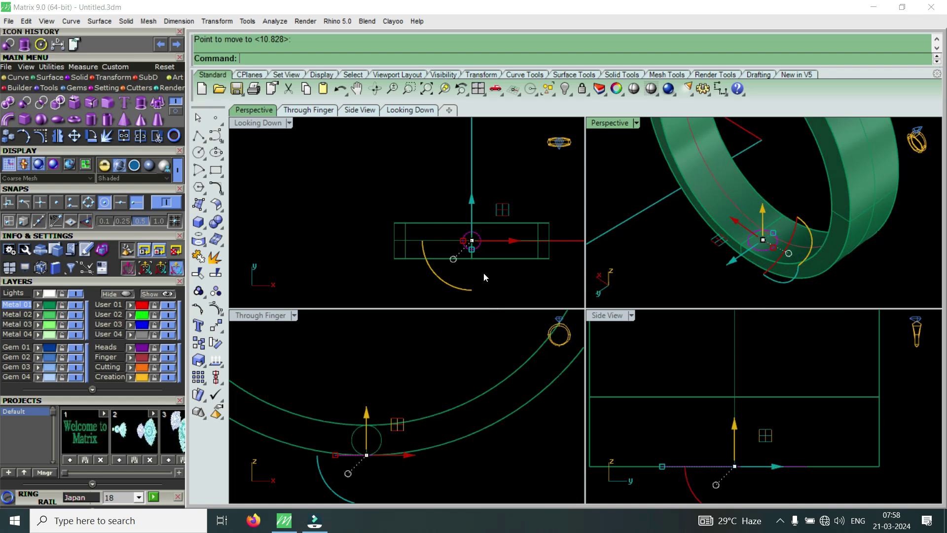
pyautogui.scroll(3, 484, 273)
pyautogui.click(679, 219)
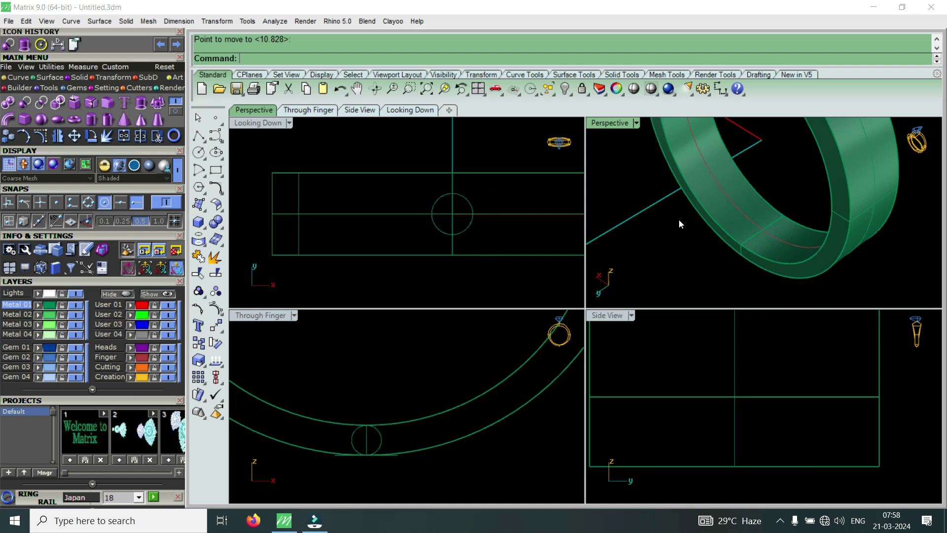
pyautogui.click(790, 237)
pyautogui.scroll(2, 789, 237)
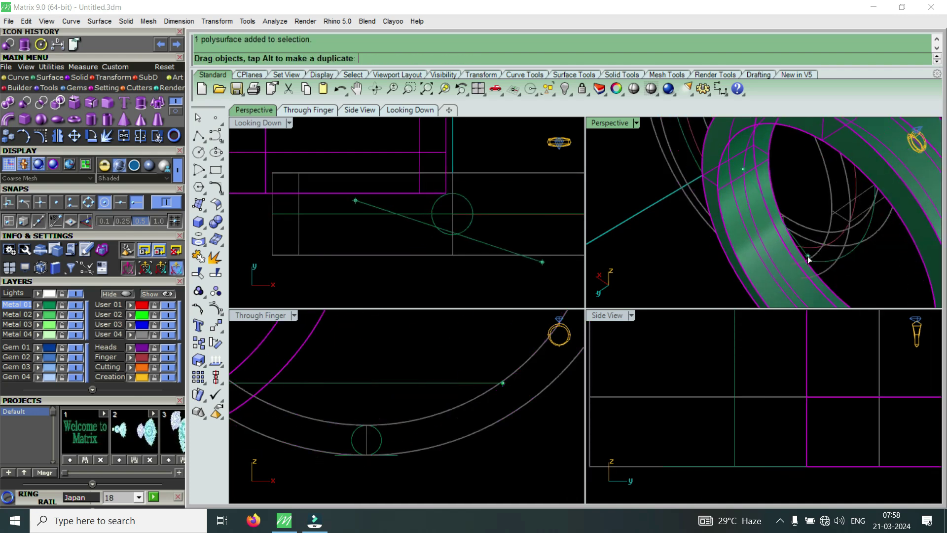
pyautogui.hotkey('ctrl', 'z')
pyautogui.moveTo(730, 255); pyautogui.dragTo(704, 277, button='right')
pyautogui.press('Escape')
# Try to delete the two small circles at the bottom of the band, and undo the deletion.
pyautogui.moveTo(695, 277); pyautogui.dragTo(785, 215)
pyautogui.scroll(2, 789, 215)
pyautogui.moveTo(792, 215); pyautogui.dragTo(785, 249, button='right')
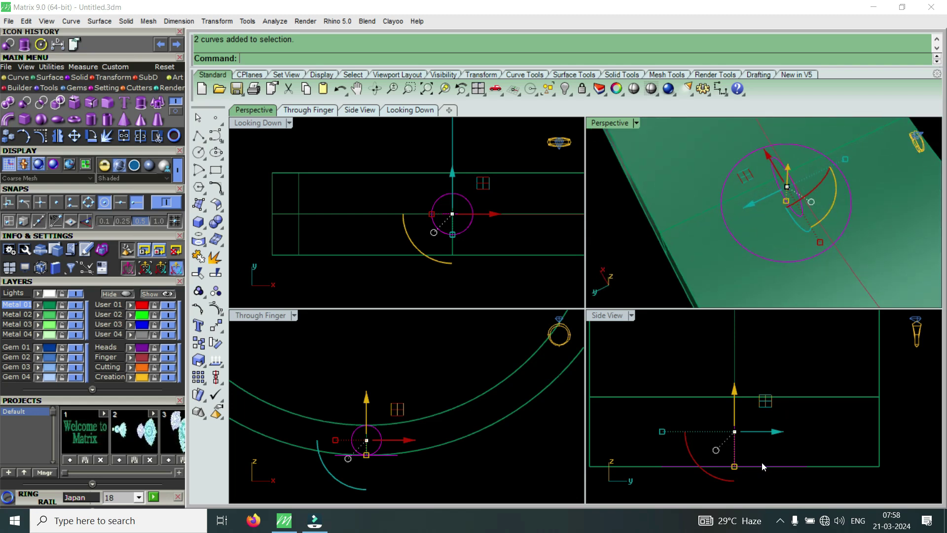
pyautogui.press('Delete')
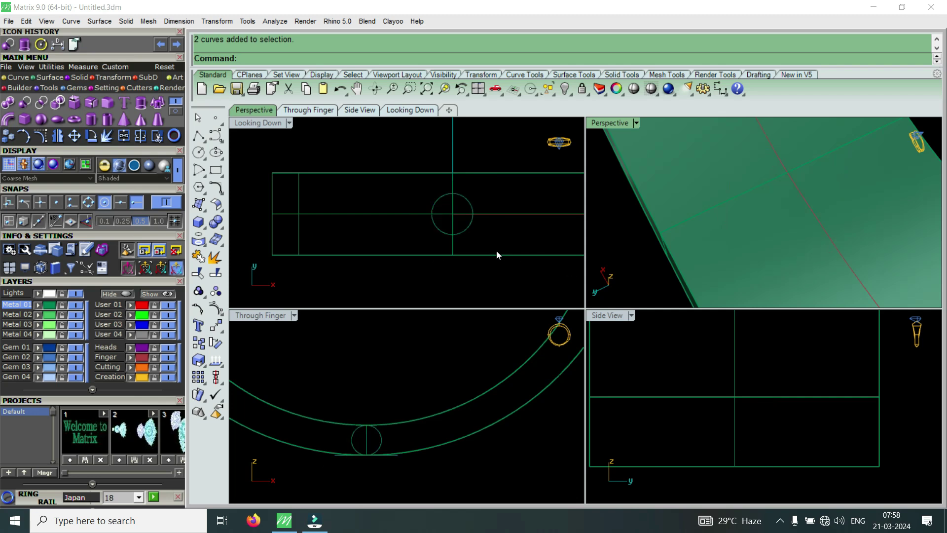
pyautogui.hotkey('ctrl', 'z')
# Draw a slanted line in the Side View from the 2.5 mm circle's outer quad point to just above the band's top corner.
pyautogui.click(461, 232)
pyautogui.moveTo(819, 224); pyautogui.dragTo(753, 249, button='right')
pyautogui.scroll(-1, 761, 440)
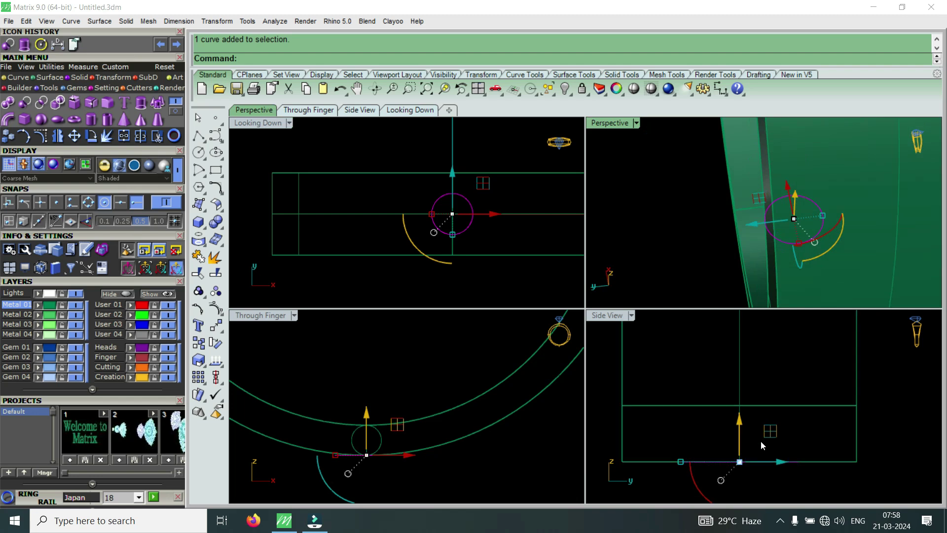
pyautogui.scroll(-2, 761, 440)
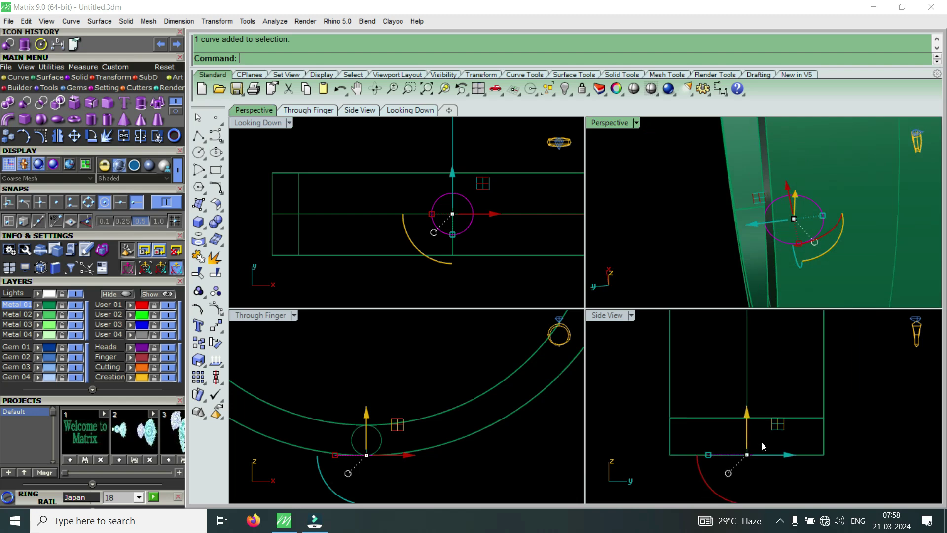
pyautogui.click(24, 79)
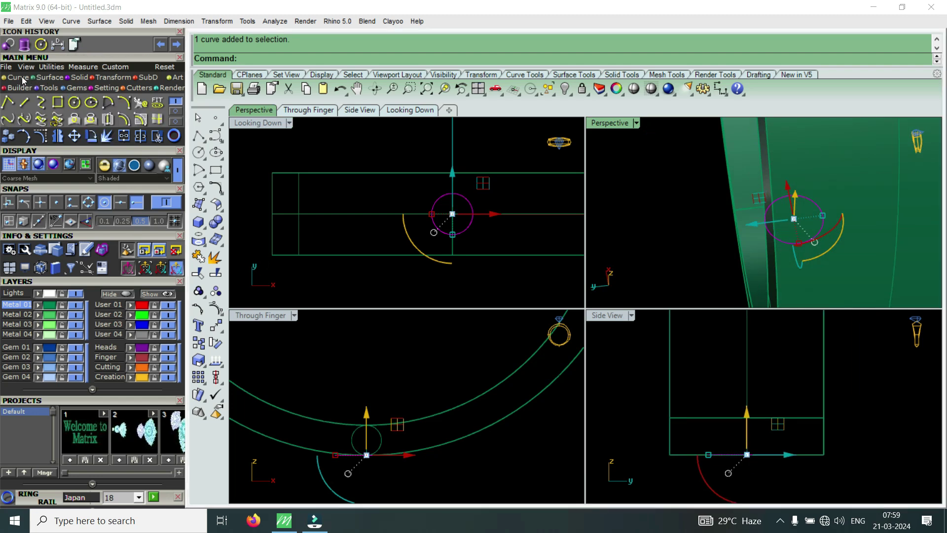
pyautogui.click(24, 106)
pyautogui.click(92, 204)
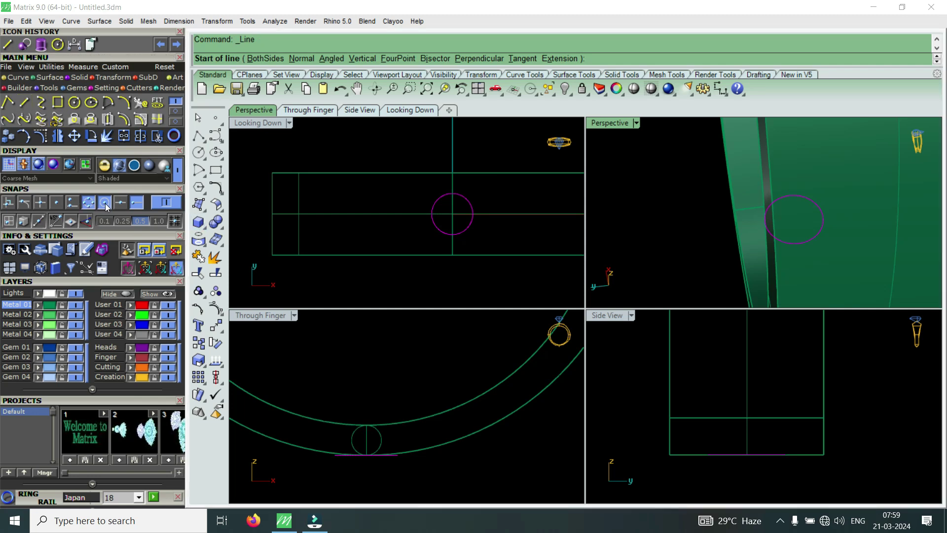
pyautogui.click(708, 454)
pyautogui.scroll(-5, 705, 424)
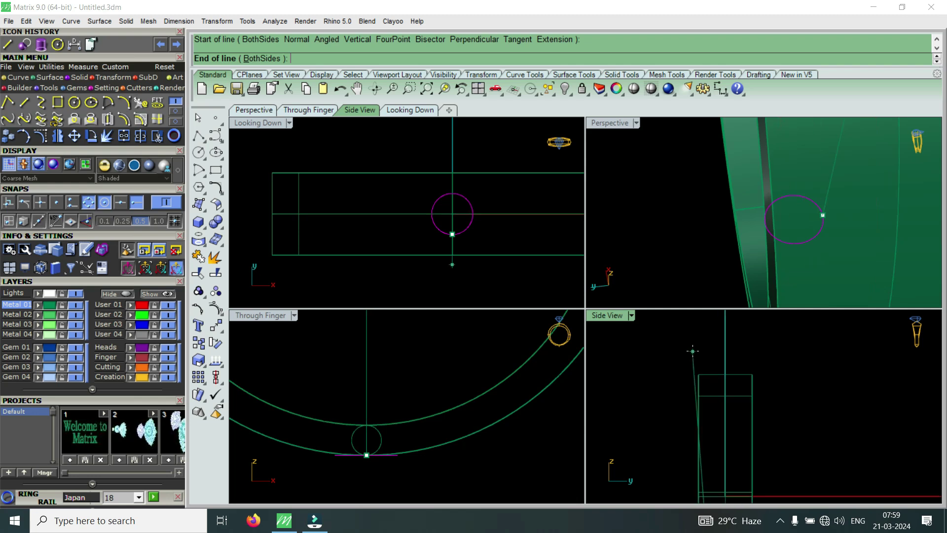
pyautogui.scroll(3, 698, 340)
pyautogui.scroll(4, 698, 338)
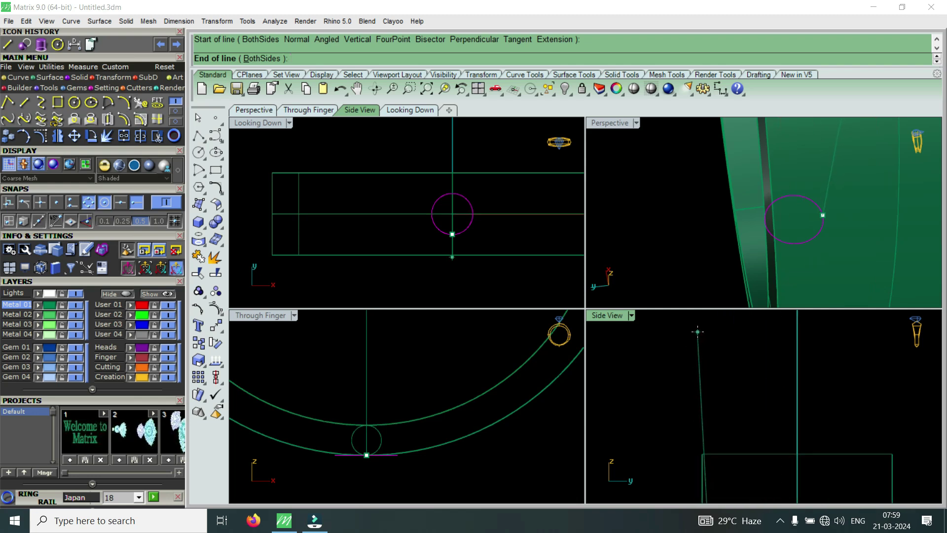
pyautogui.click(697, 332)
# Shift the slanted line slightly downwards in the Side View so its lower end passes just beyond the band's bottom edge.
pyautogui.scroll(-3, 701, 342)
pyautogui.scroll(-3, 703, 345)
pyautogui.click(690, 348)
pyautogui.scroll(-2, 710, 395)
pyautogui.scroll(6, 691, 444)
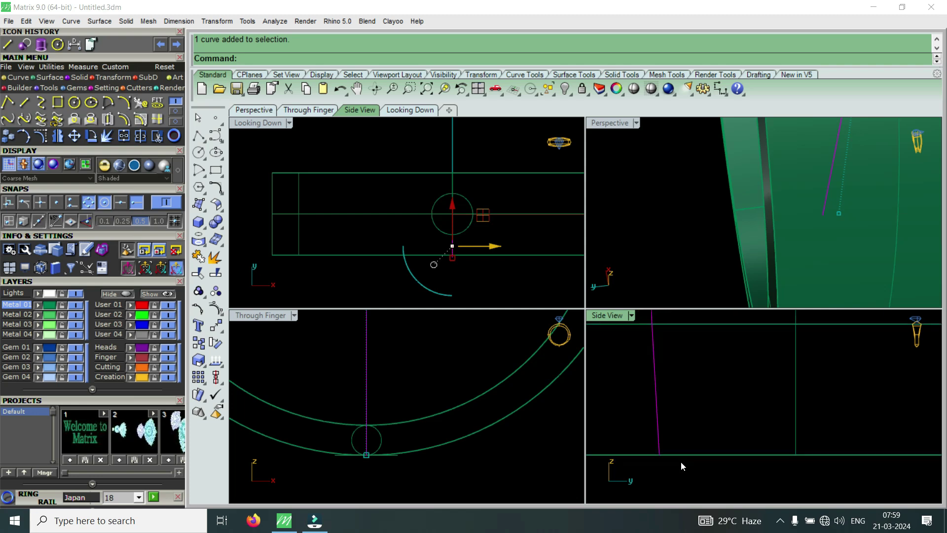
pyautogui.click(41, 137)
pyautogui.scroll(2, 647, 468)
pyautogui.moveTo(681, 447); pyautogui.dragTo(655, 430)
pyautogui.scroll(2, 681, 444)
pyautogui.scroll(-2, 656, 433)
pyautogui.press('Escape')
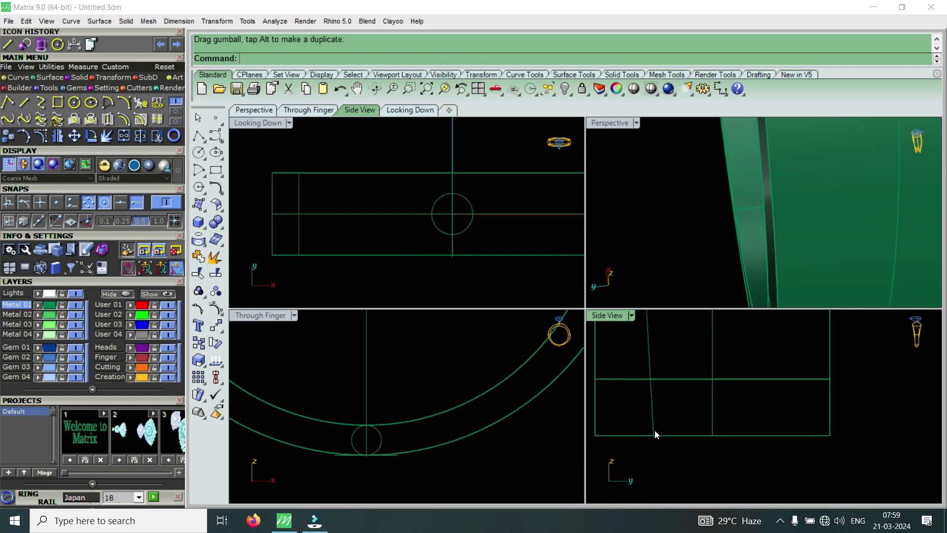
# Extrude the slanted line straight to both sides in the Looking Down view, wider than the ring, and delete the source line.
pyautogui.click(655, 430)
pyautogui.scroll(-2, 450, 247)
pyautogui.scroll(-4, 450, 247)
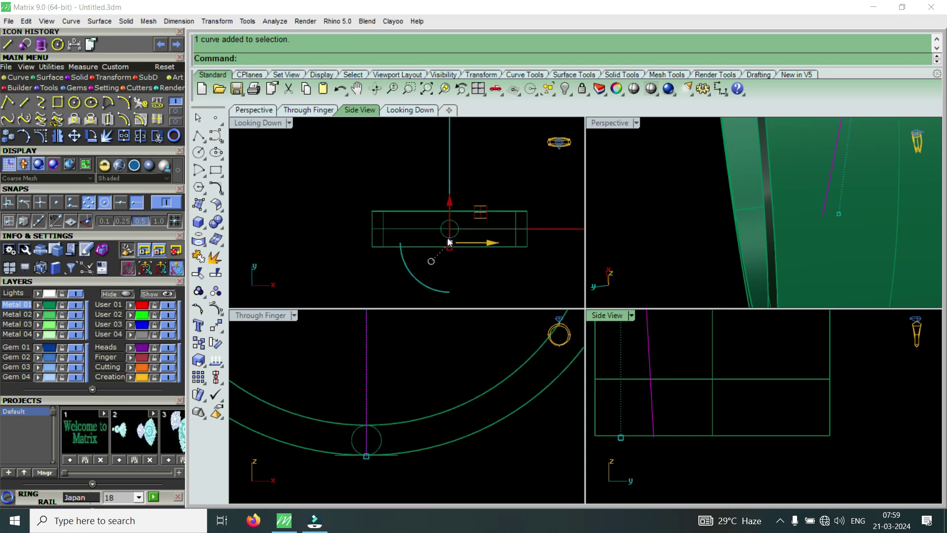
pyautogui.click(49, 77)
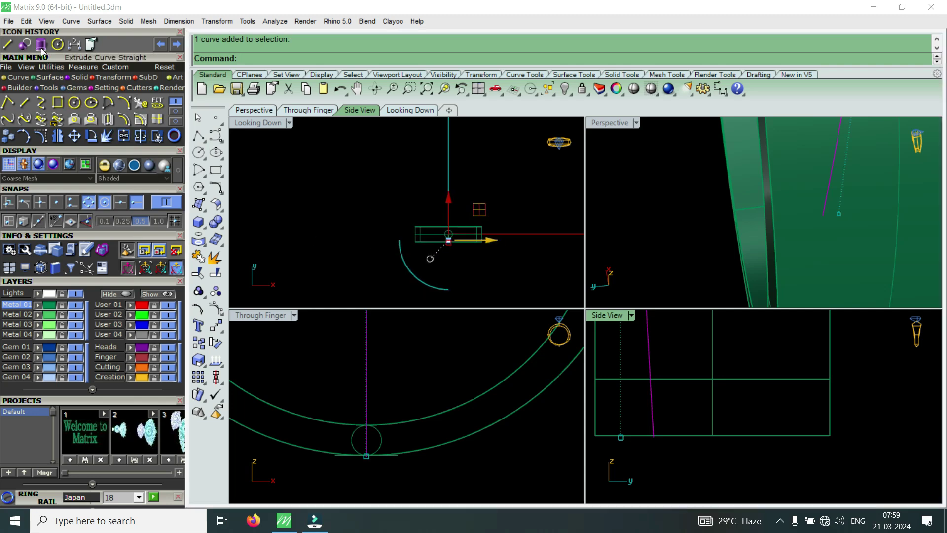
pyautogui.click(514, 253)
pyautogui.moveTo(748, 238); pyautogui.dragTo(765, 231, button='right')
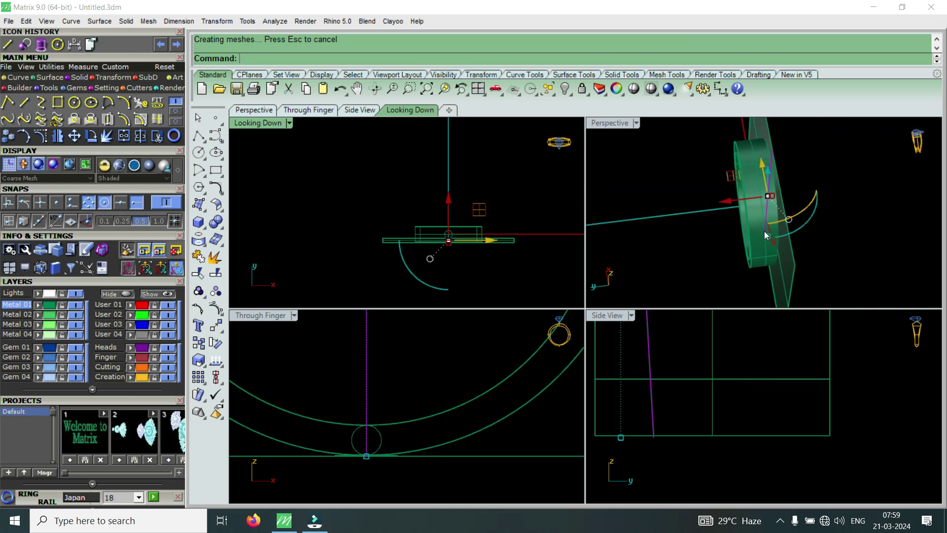
pyautogui.press('Delete')
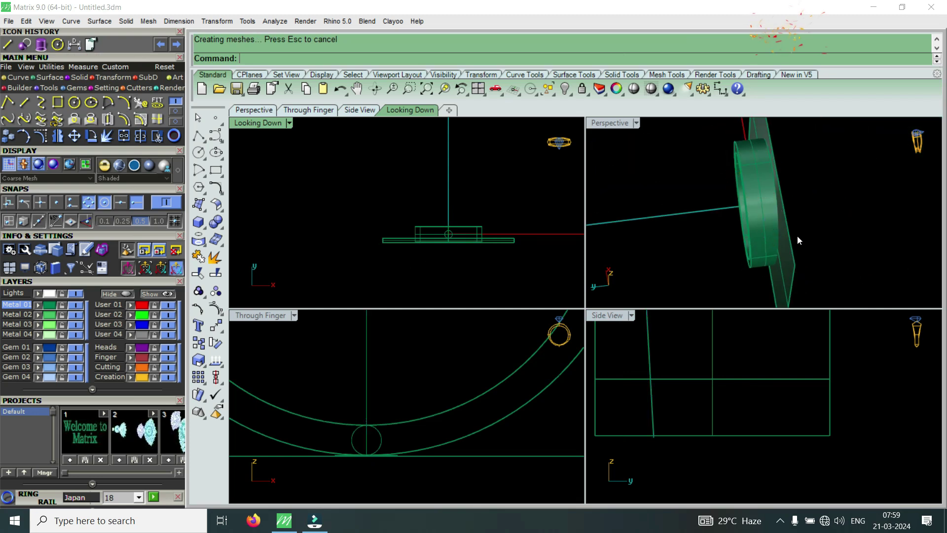
# Mirror the slanted cutting plane to the band's opposite side with the mirror plane starting at origin 0 and running horizontally in Looking Down.
pyautogui.scroll(3, 798, 236)
pyautogui.click(773, 265)
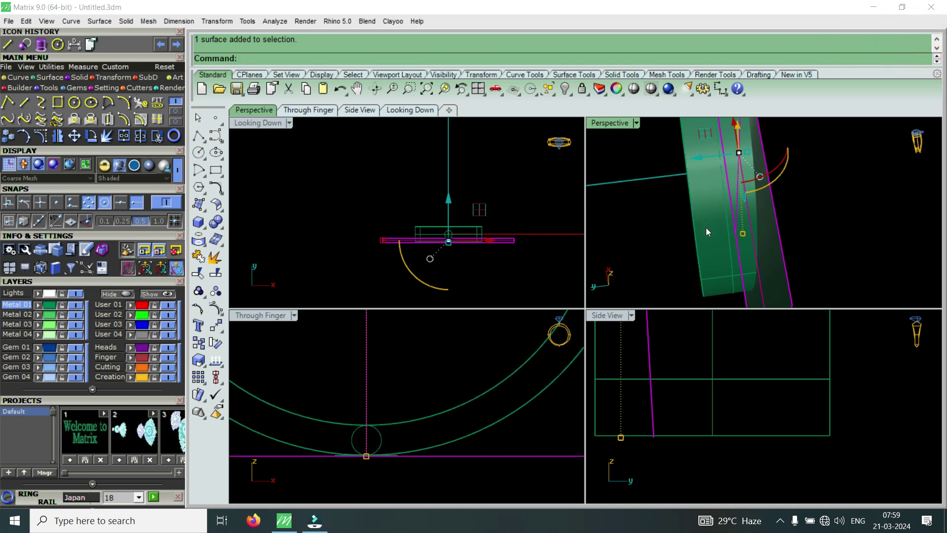
pyautogui.click(59, 137)
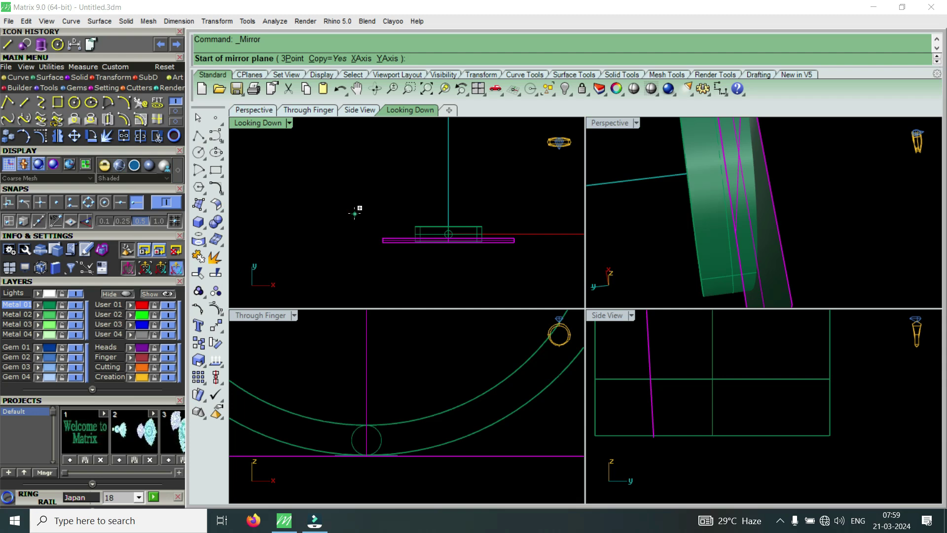
pyautogui.write('0')
pyautogui.press('Return')
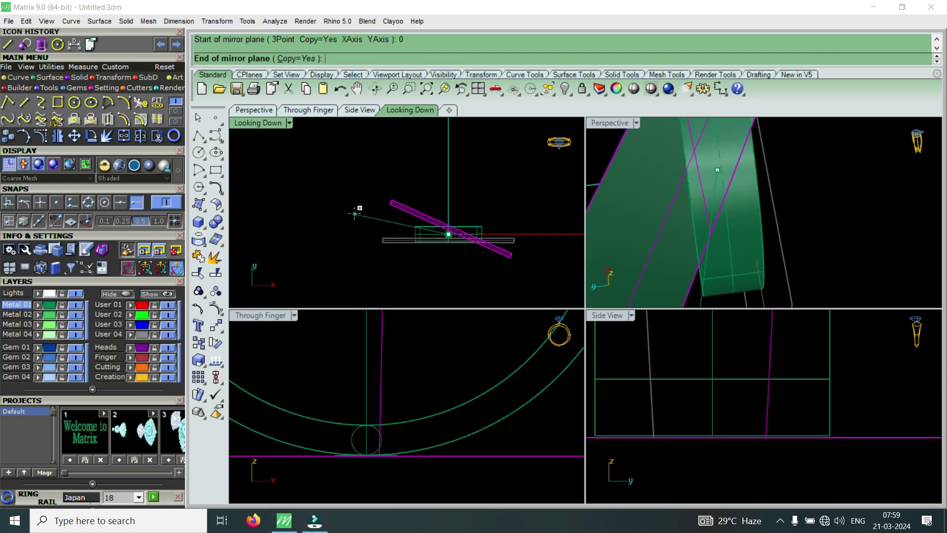
pyautogui.click(355, 212)
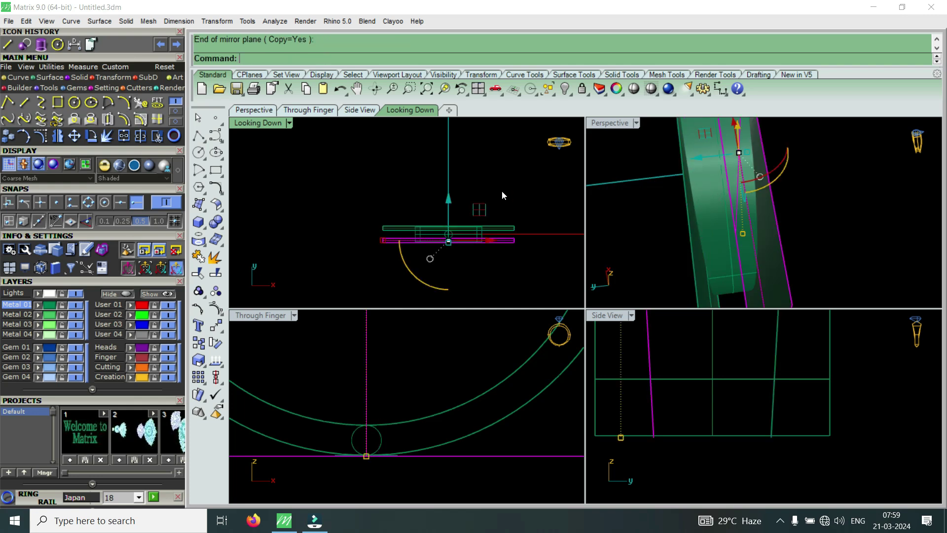
# Boolean-split the ring band in the Perspective view using the two slanted planes as cutting surfaces.
pyautogui.doubleClick(610, 123)
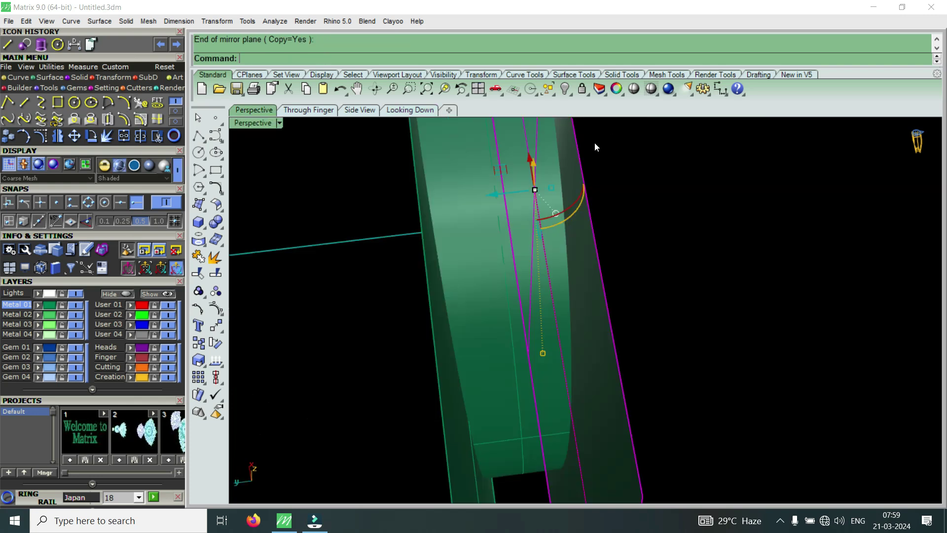
pyautogui.moveTo(547, 296)
pyautogui.mouseDown(button='right')
pyautogui.moveTo(510, 327)
pyautogui.moveTo(537, 338)
pyautogui.moveTo(546, 305)
pyautogui.mouseUp(button='right')
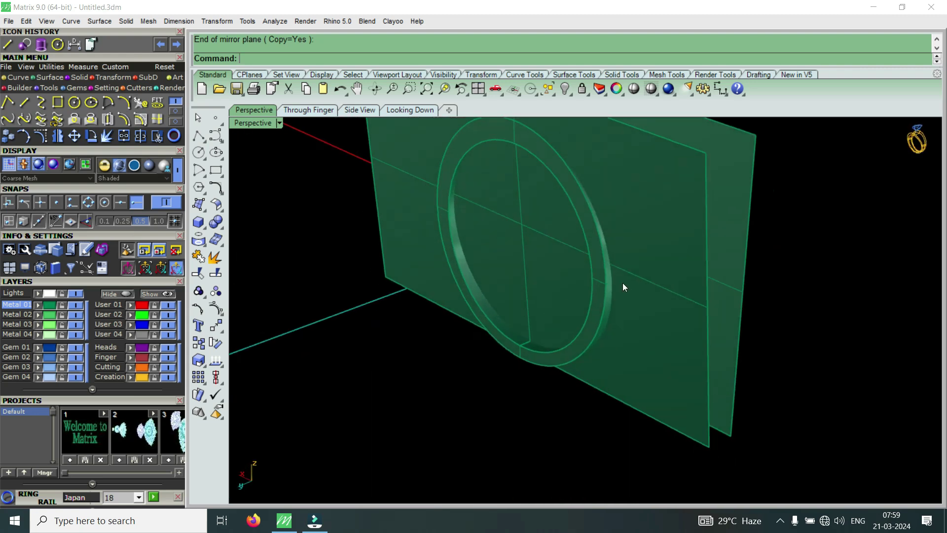
pyautogui.moveTo(624, 286); pyautogui.dragTo(613, 290, button='right')
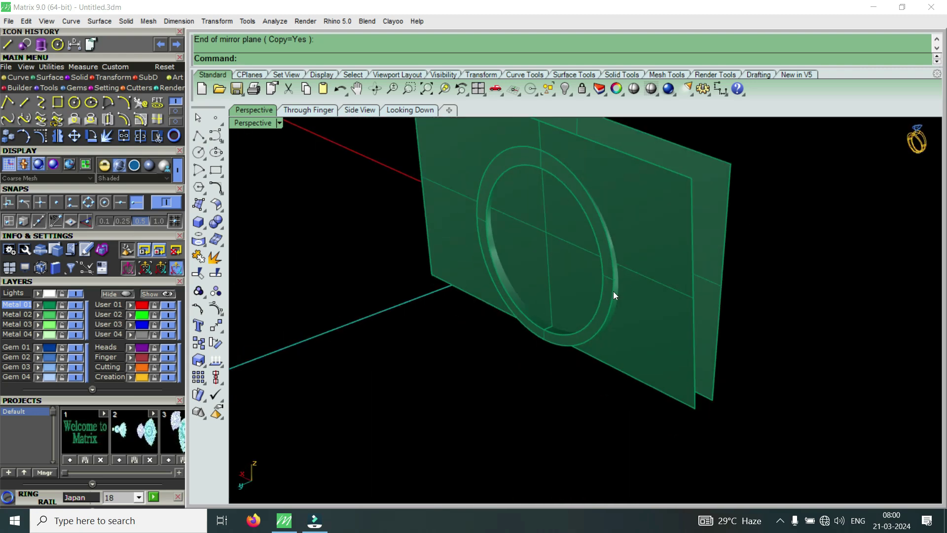
pyautogui.write('BooleanDifference')
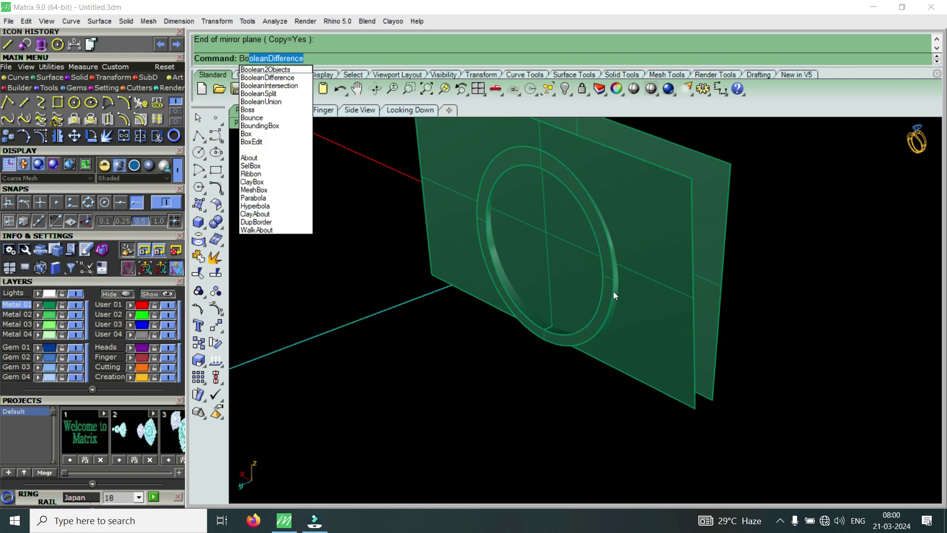
pyautogui.click(270, 94)
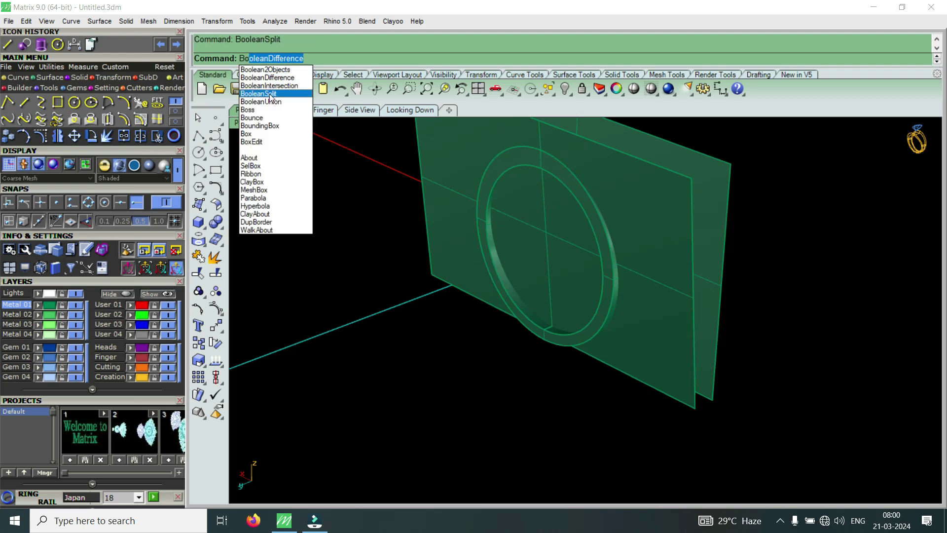
pyautogui.click(593, 326)
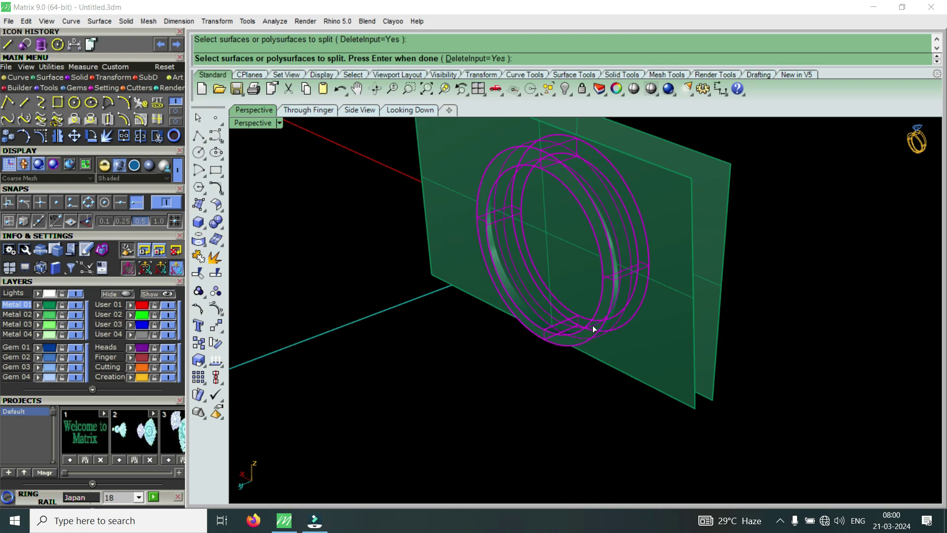
pyautogui.press('Return')
pyautogui.click(639, 330)
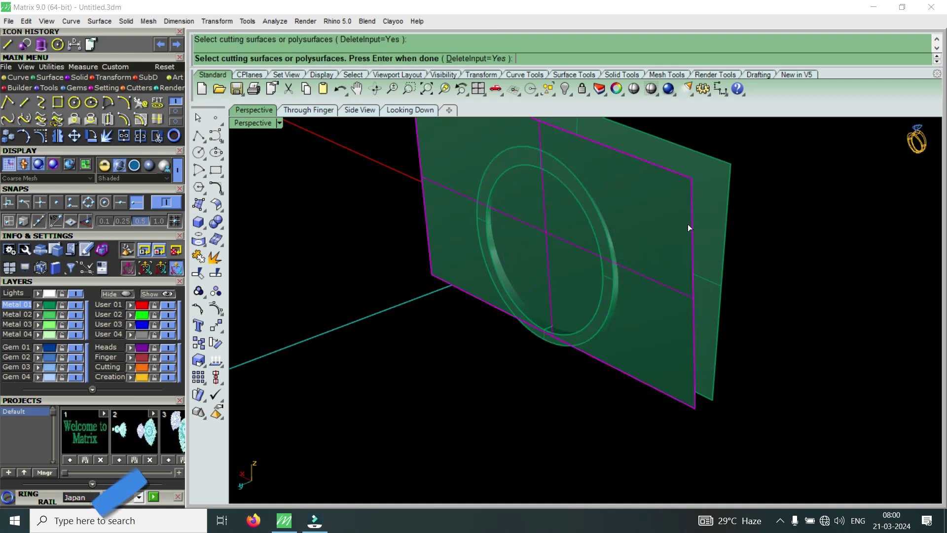
pyautogui.click(711, 215)
pyautogui.press('Return')
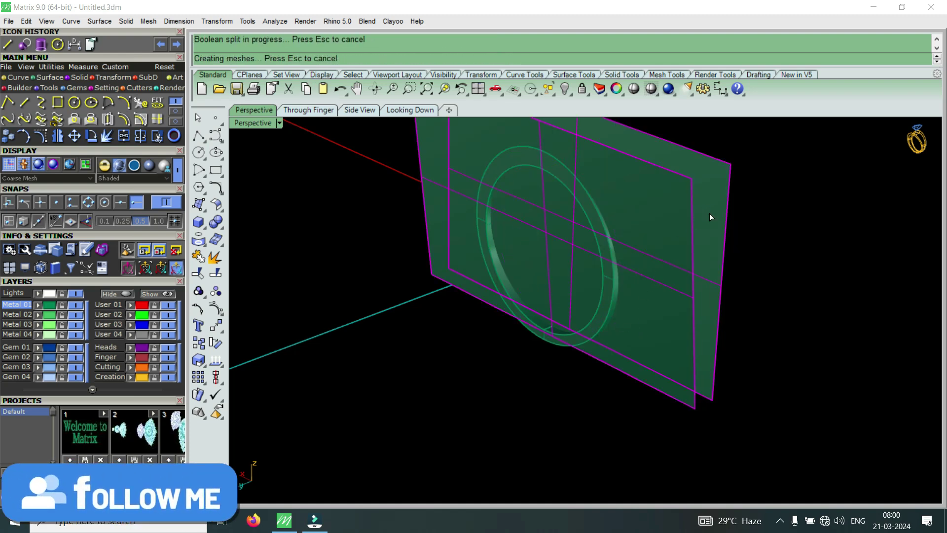
# Delete the nearer slanted cutting plane beside the split band.
pyautogui.click(656, 203)
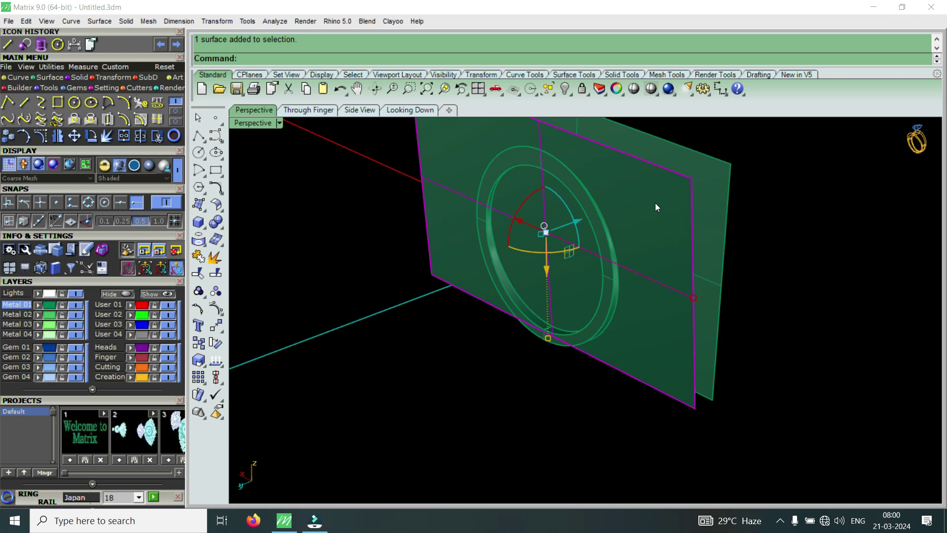
pyautogui.press('Delete')
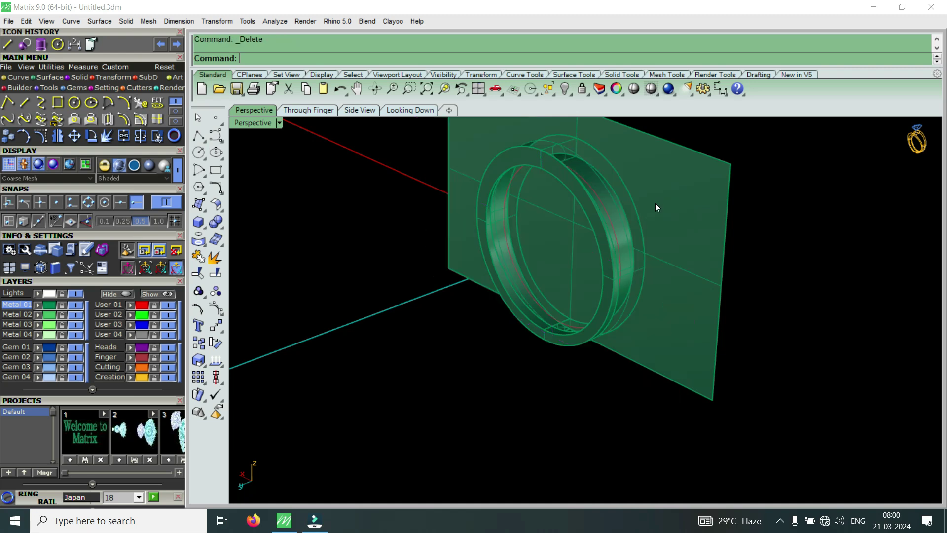
# Try to delete the middle section of the split band, and undo the deletion.
pyautogui.moveTo(602, 224); pyautogui.dragTo(523, 265, button='right')
pyautogui.scroll(6, 497, 318)
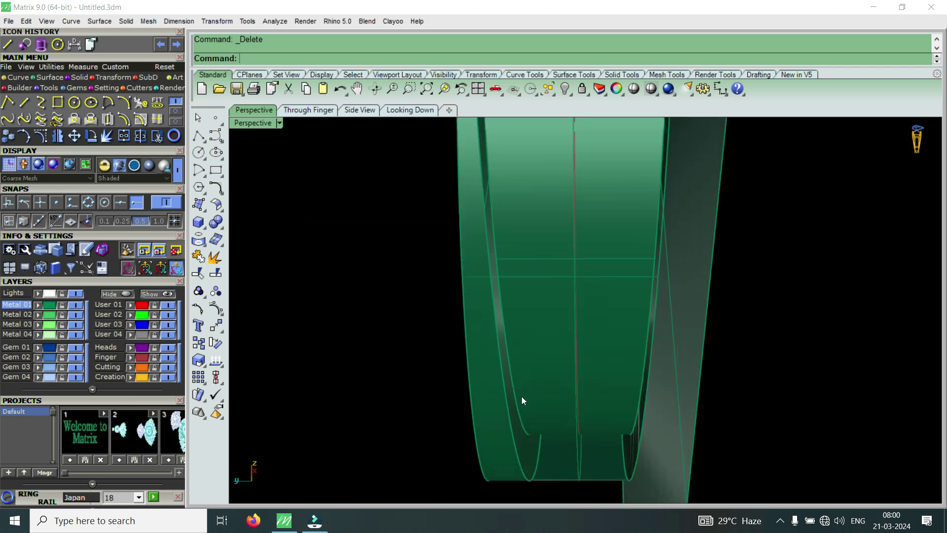
pyautogui.click(518, 434)
pyautogui.scroll(-3, 572, 371)
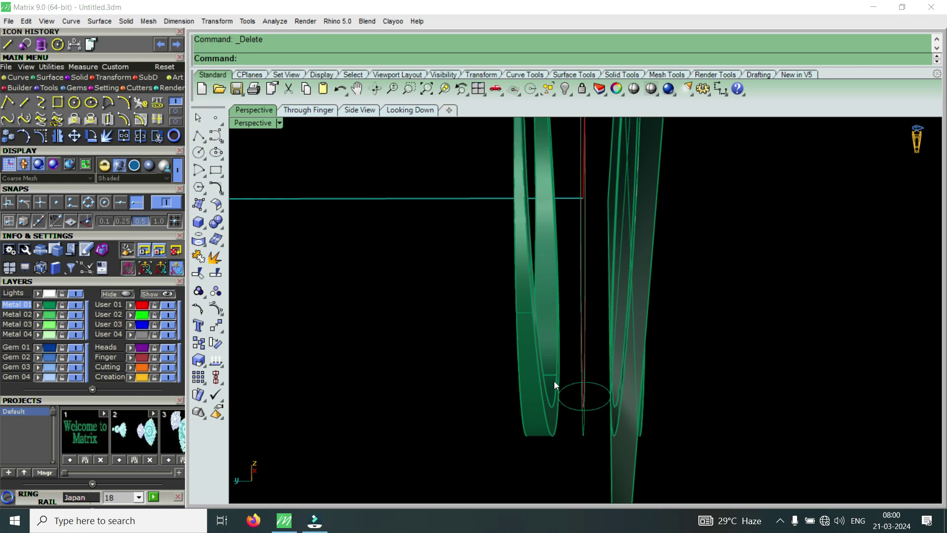
pyautogui.hotkey('ctrl', 'z')
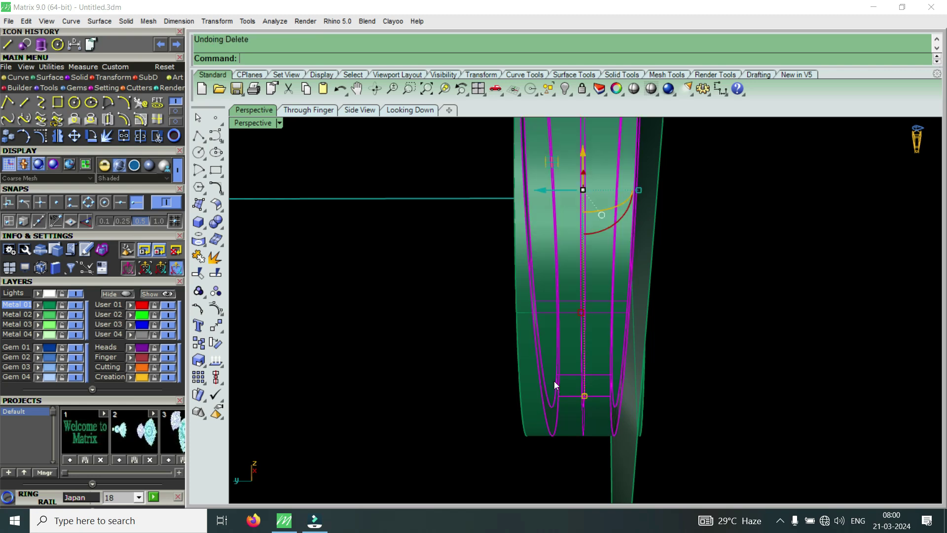
# Delete the outer offcuts on both sides of the band and the remaining cutting plane, keeping only the tapered middle section.
pyautogui.keyDown('shift'); pyautogui.click(528, 426); pyautogui.keyUp('shift')
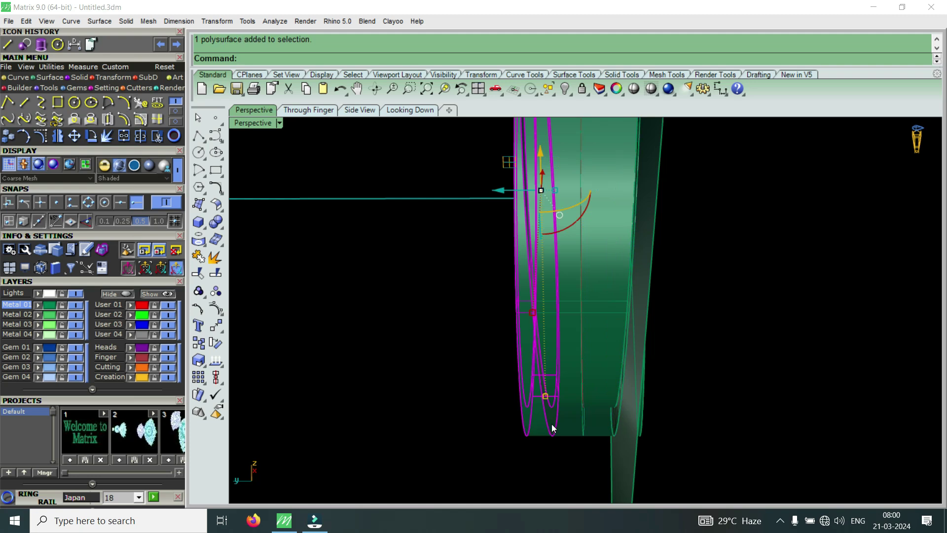
pyautogui.press('Delete')
pyautogui.moveTo(570, 409); pyautogui.dragTo(557, 366, button='right')
pyautogui.click(725, 332)
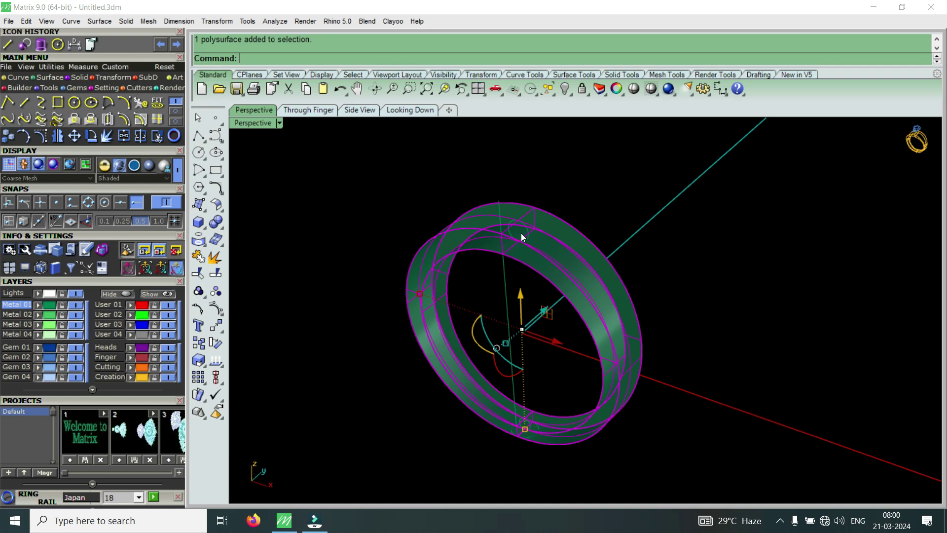
# Inspect the tapered ring band from several sides in the Perspective view.
pyautogui.moveTo(522, 243); pyautogui.dragTo(449, 330, button='right')
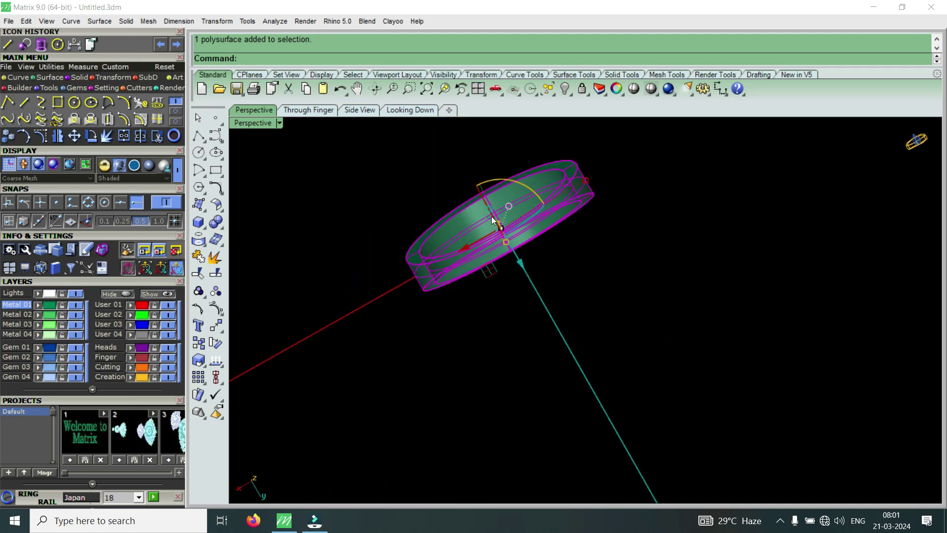
pyautogui.scroll(2, 491, 216)
pyautogui.moveTo(596, 229); pyautogui.dragTo(367, 335, button='right')
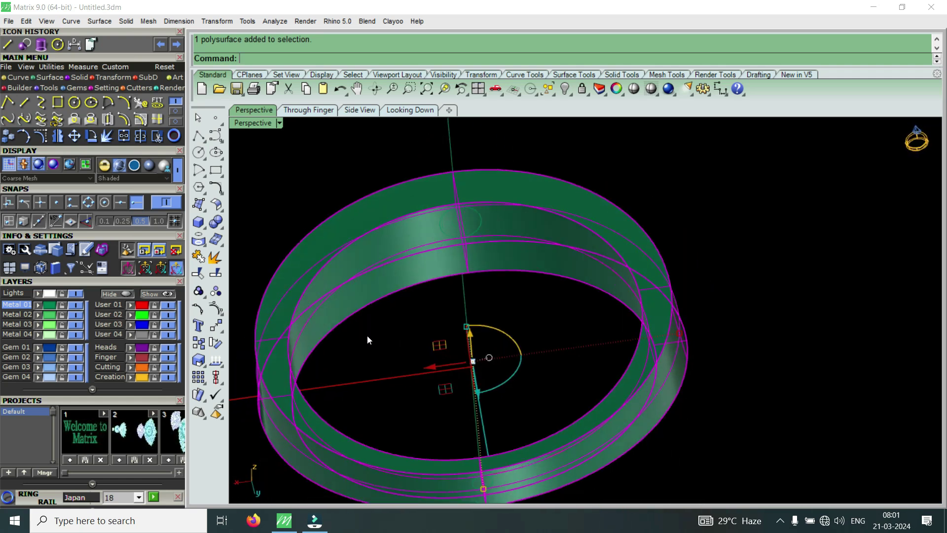
pyautogui.moveTo(467, 251); pyautogui.dragTo(452, 318, button='right')
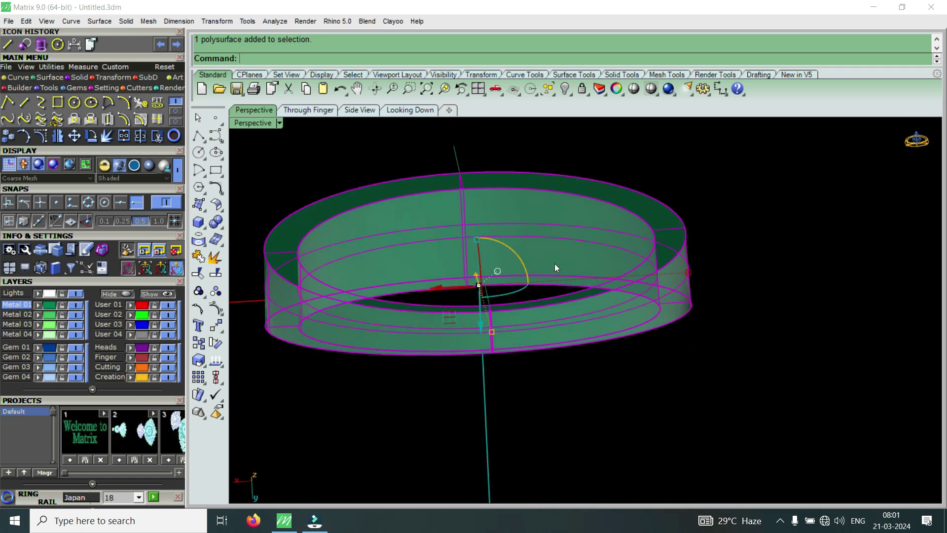
pyautogui.moveTo(555, 263); pyautogui.dragTo(637, 277, button='right')
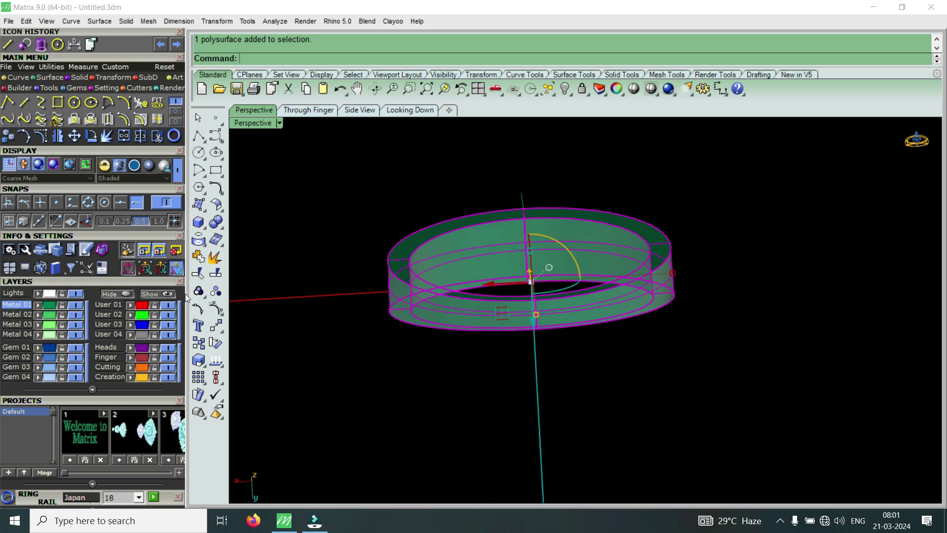
# Explode the tapered band into separate surfaces, and join them back together.
pyautogui.click(105, 139)
pyautogui.moveTo(557, 251)
pyautogui.mouseDown(button='right')
pyautogui.moveTo(562, 334)
pyautogui.moveTo(554, 313)
pyautogui.moveTo(501, 360)
pyautogui.moveTo(570, 218)
pyautogui.moveTo(561, 219)
pyautogui.moveTo(573, 222)
pyautogui.moveTo(576, 253)
pyautogui.mouseUp(button='right')
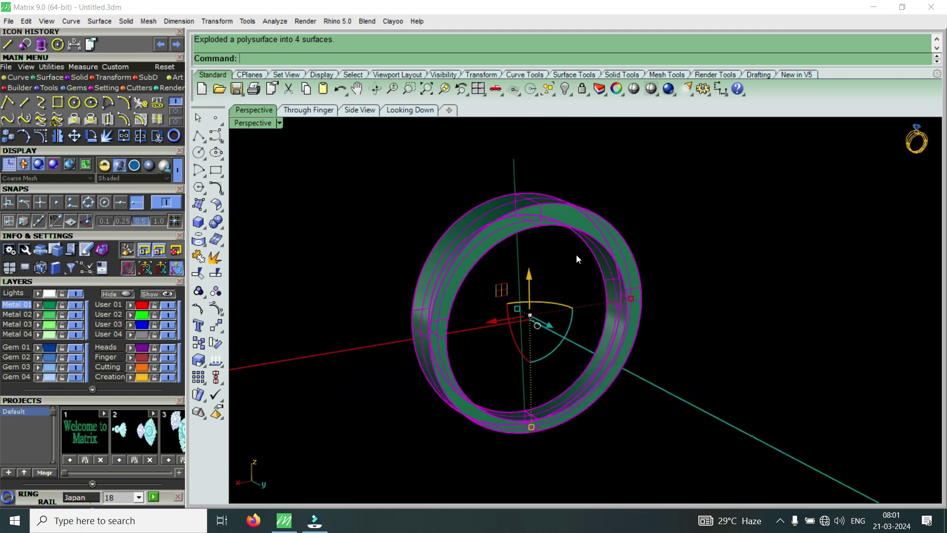
pyautogui.click(123, 138)
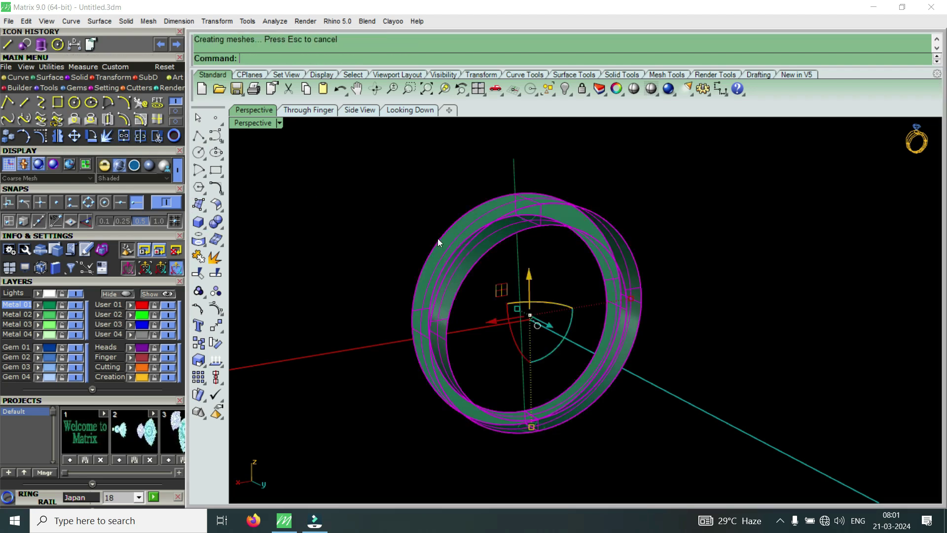
pyautogui.click(490, 246)
pyautogui.moveTo(571, 218)
pyautogui.mouseDown(button='right')
pyautogui.moveTo(607, 359)
pyautogui.moveTo(476, 221)
pyautogui.moveTo(583, 212)
pyautogui.moveTo(599, 268)
pyautogui.moveTo(595, 335)
pyautogui.moveTo(578, 305)
pyautogui.moveTo(575, 204)
pyautogui.mouseUp(button='right')
pyautogui.moveTo(531, 254)
pyautogui.mouseDown(button='right')
pyautogui.moveTo(599, 292)
pyautogui.moveTo(602, 355)
pyautogui.mouseUp(button='right')
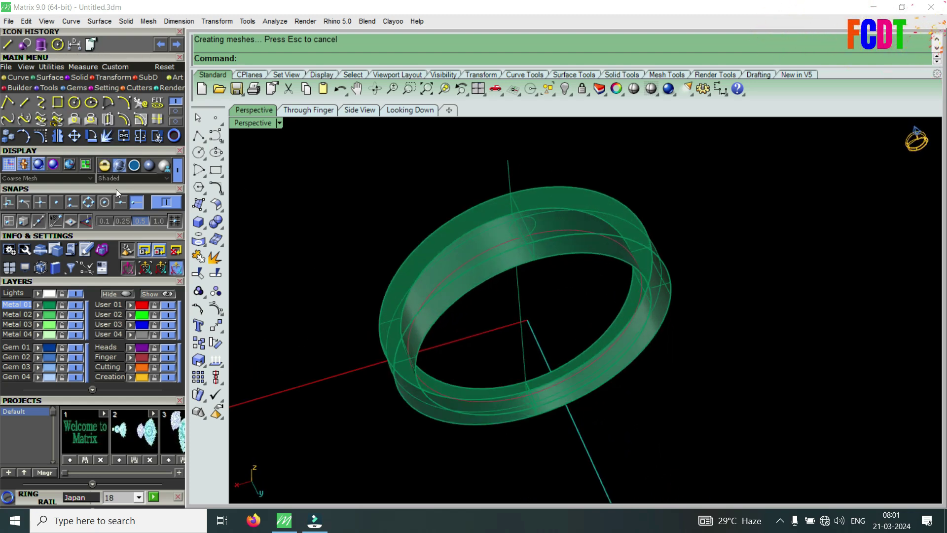
# Explode the tapered band into separate surfaces and delete its inner surface.
pyautogui.click(426, 277)
pyautogui.click(106, 136)
pyautogui.click(498, 211)
pyautogui.click(571, 288)
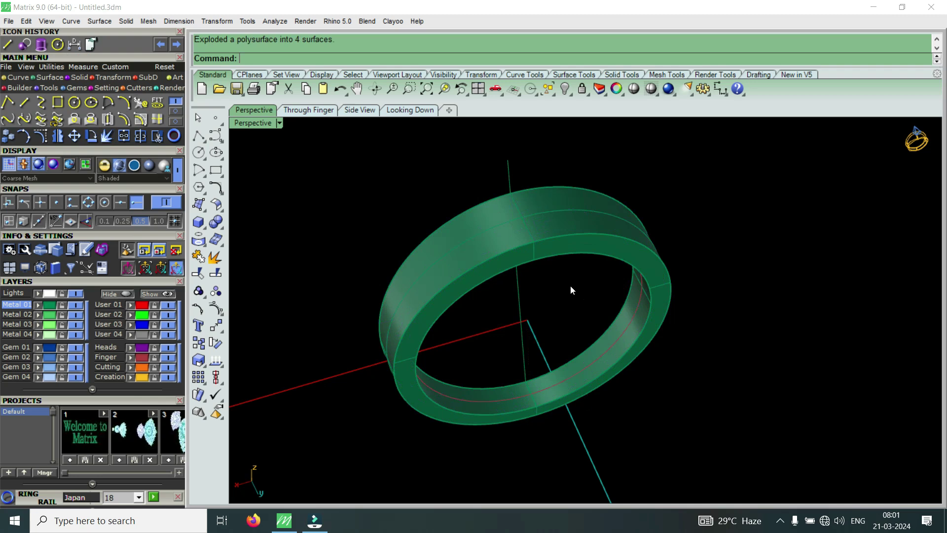
pyautogui.scroll(3, 631, 328)
pyautogui.click(632, 334)
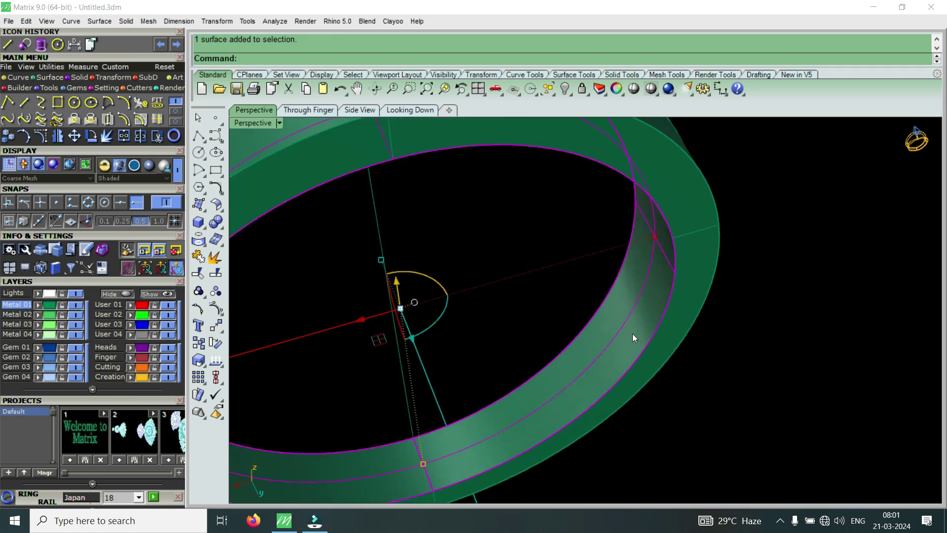
pyautogui.scroll(-3, 633, 334)
pyautogui.moveTo(642, 325); pyautogui.dragTo(620, 313, button='right')
pyautogui.moveTo(519, 415); pyautogui.dragTo(533, 354, button='right')
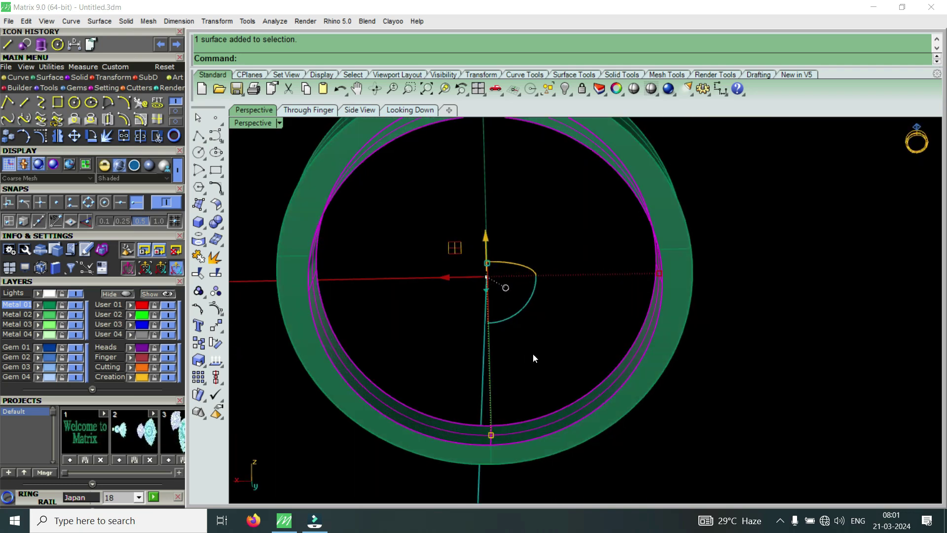
pyautogui.press('Delete')
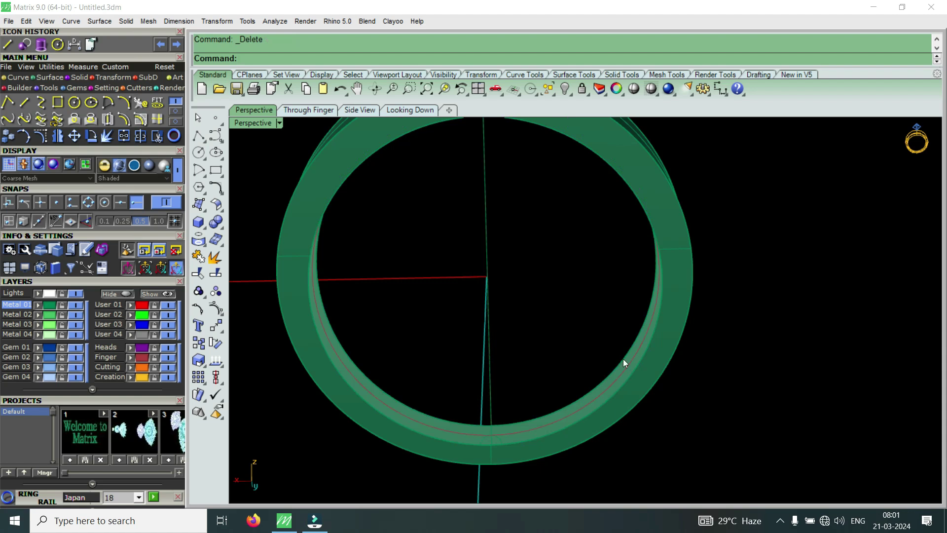
# Delete the two side surfaces of the exploded band, keeping only the outer surface and the ring rail curves.
pyautogui.moveTo(653, 330); pyautogui.dragTo(608, 282, button='right')
pyautogui.scroll(3, 681, 316)
pyautogui.scroll(-3, 674, 304)
pyautogui.scroll(3, 673, 303)
pyautogui.click(607, 280)
pyautogui.scroll(-3, 606, 277)
pyautogui.press('Escape')
# Offset the outer band surface 3 mm inward with OffsetSrf as a solid.
pyautogui.click(678, 282)
pyautogui.scroll(-3, 678, 282)
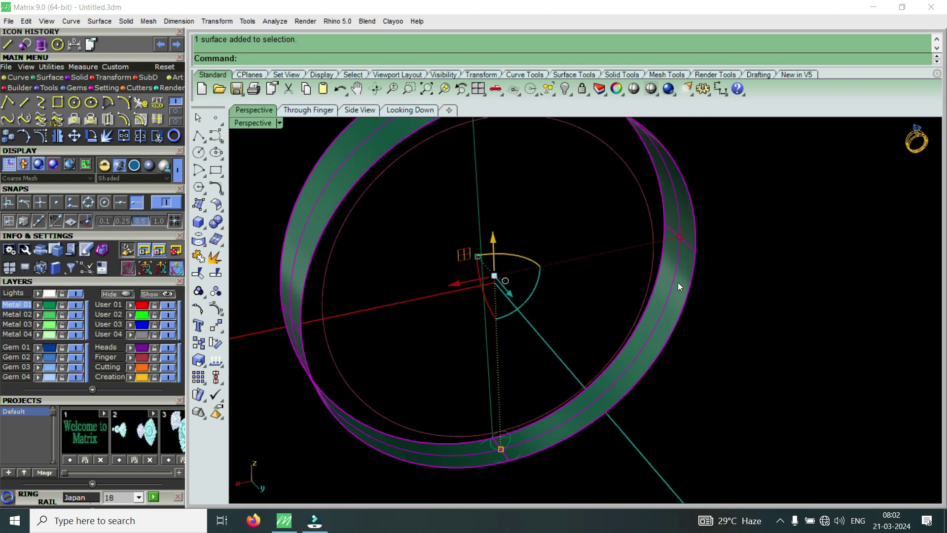
pyautogui.write('of')
pyautogui.press('Down')
pyautogui.press('Down')
pyautogui.press('Down')
pyautogui.press('Down')
pyautogui.press('Down')
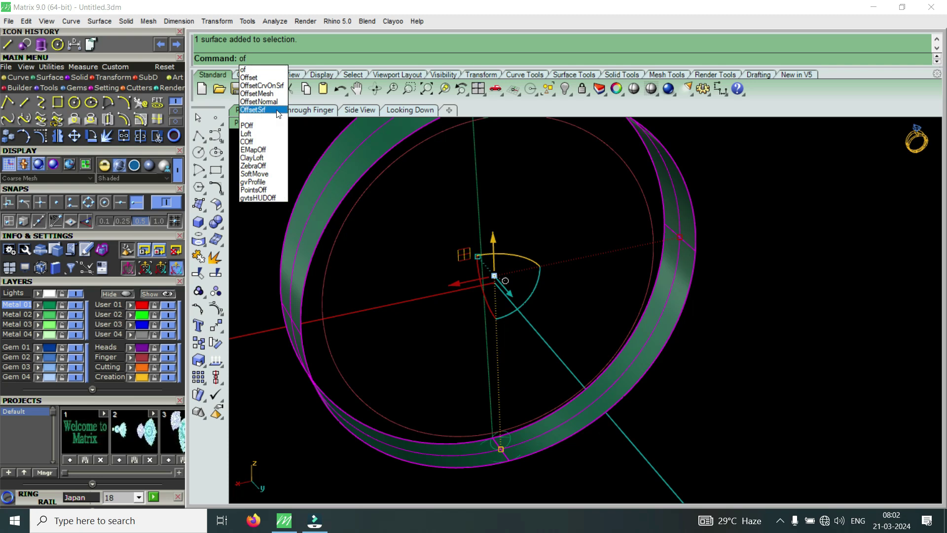
pyautogui.press('Return')
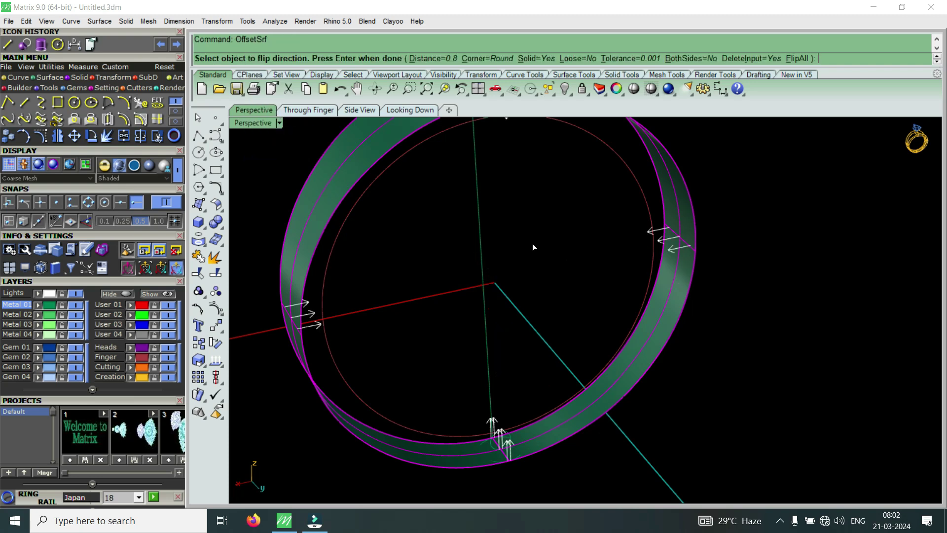
pyautogui.write('3')
pyautogui.press('Return')
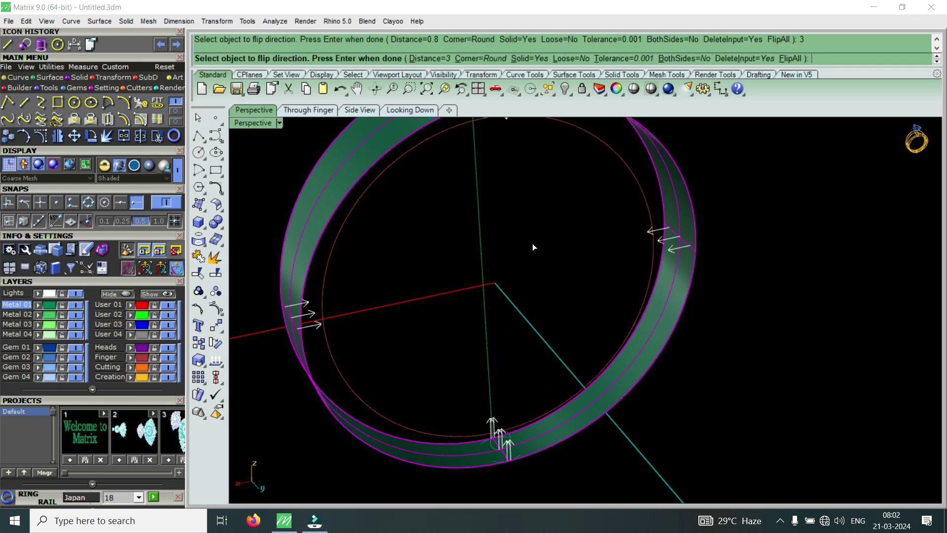
pyautogui.press('Return')
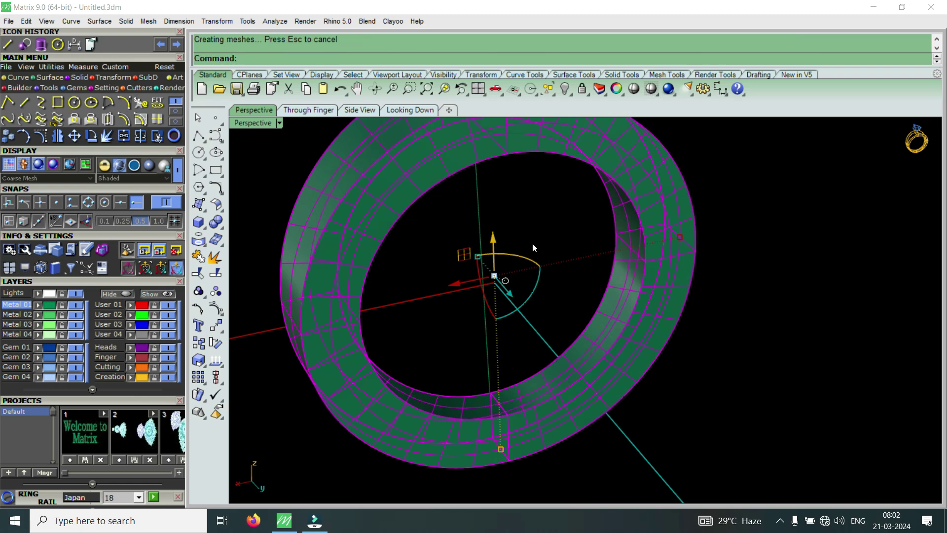
pyautogui.press('Escape')
# Extrude the finger-size circle into a solid cylinder that passes through both sides of the band.
pyautogui.moveTo(552, 299); pyautogui.dragTo(518, 336, button='right')
pyautogui.doubleClick(257, 124)
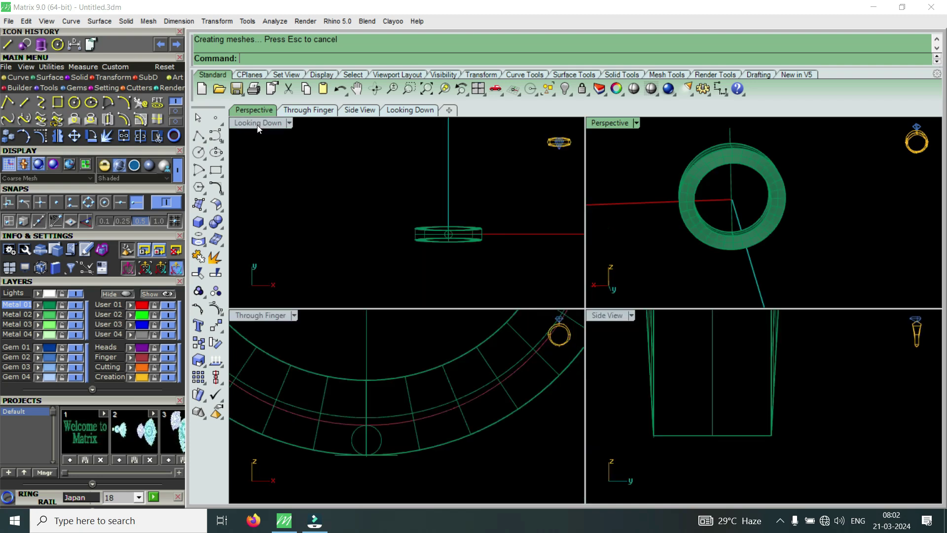
pyautogui.click(395, 424)
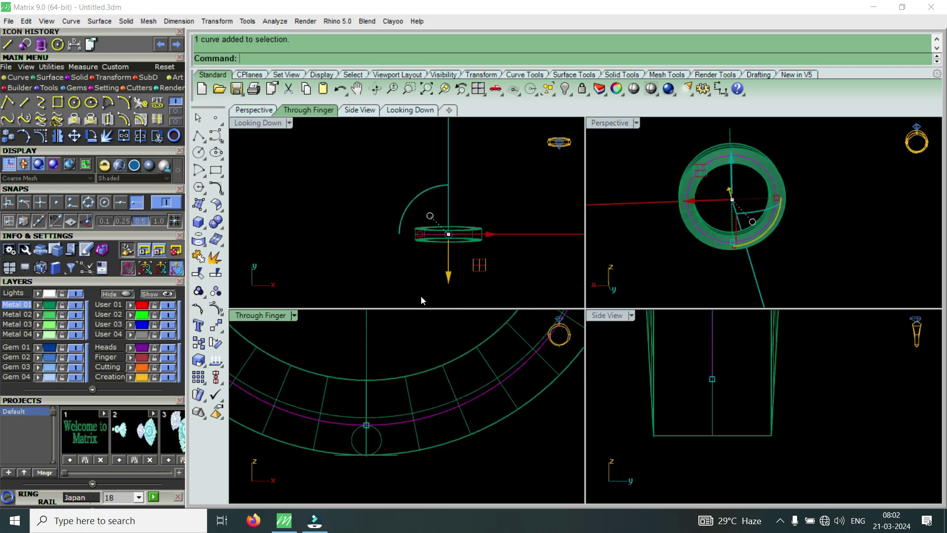
pyautogui.scroll(-3, 421, 295)
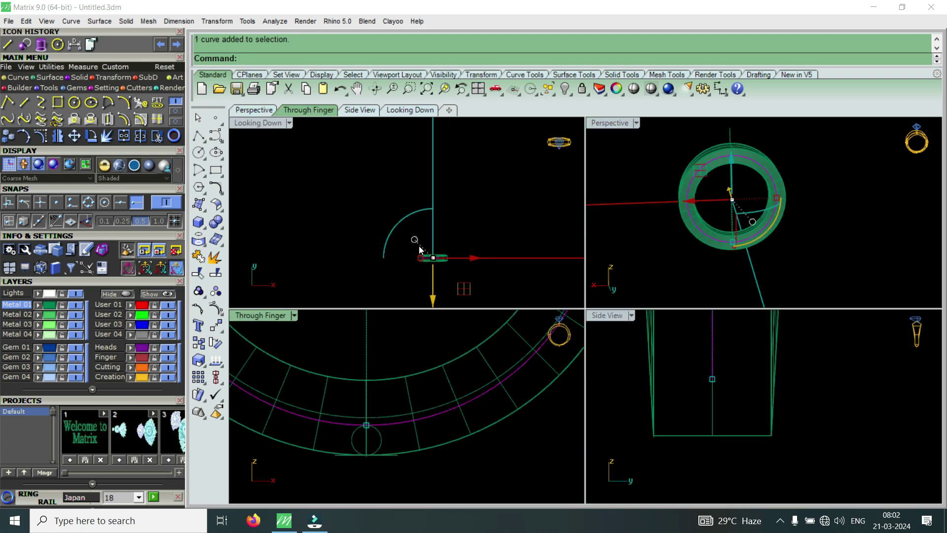
pyautogui.click(42, 45)
pyautogui.press('Return')
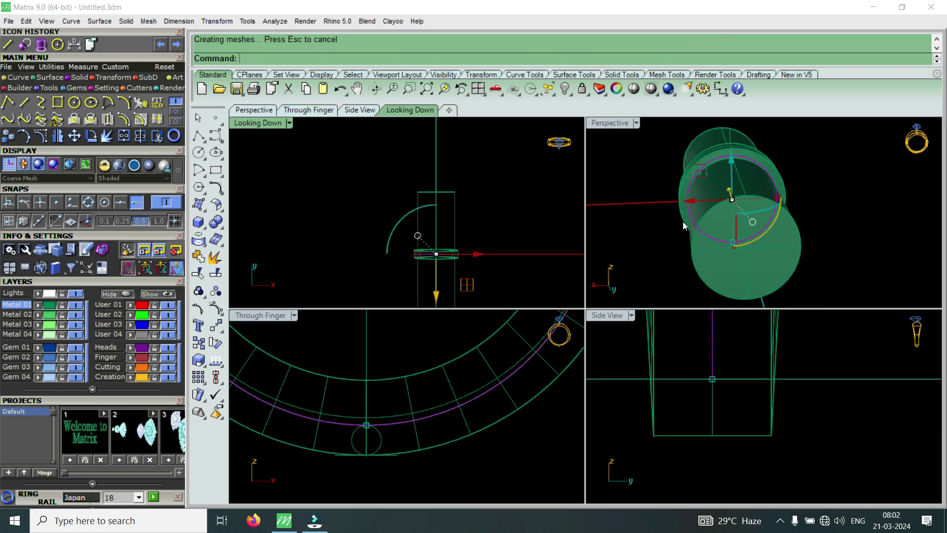
# Subtract the finger-size cylinder from the thickened band with a Boolean difference.
pyautogui.doubleClick(615, 122)
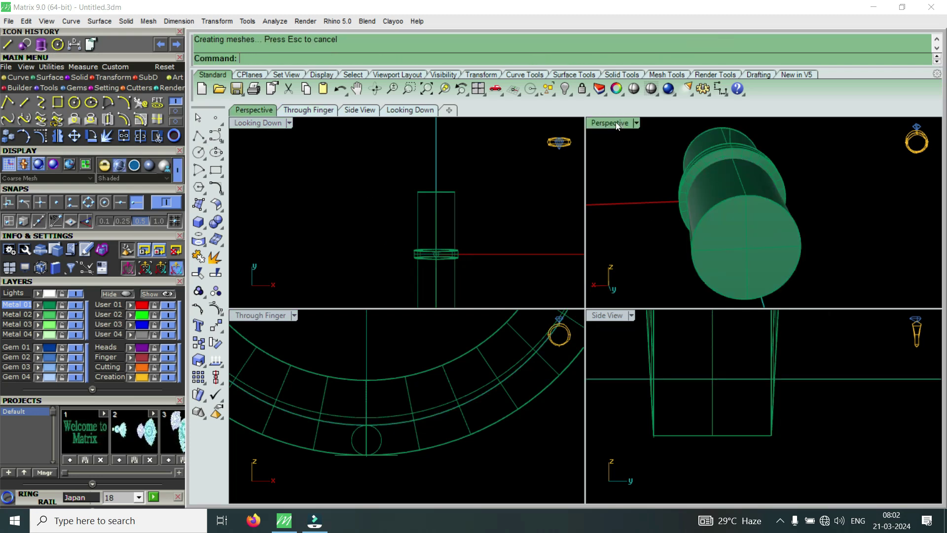
pyautogui.scroll(3, 543, 212)
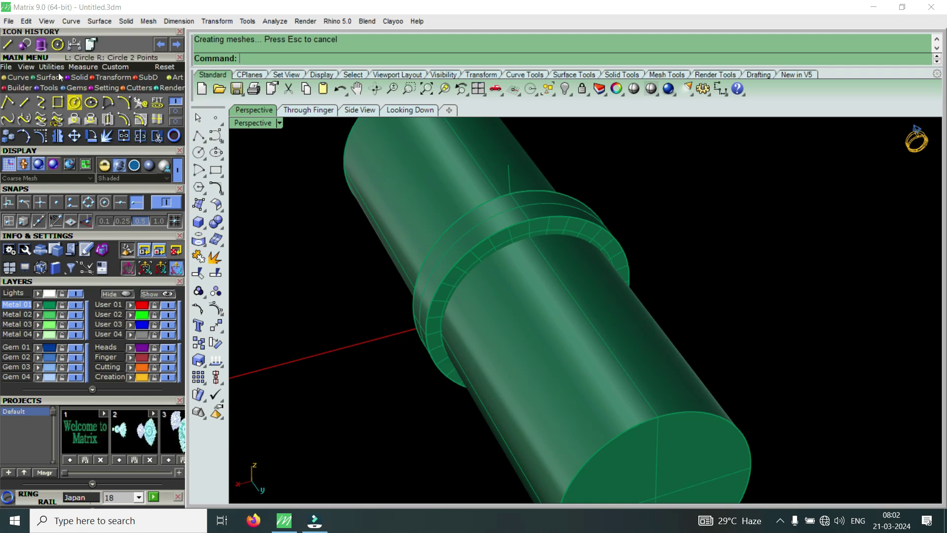
pyautogui.click(25, 45)
pyautogui.click(464, 249)
pyautogui.press('Return')
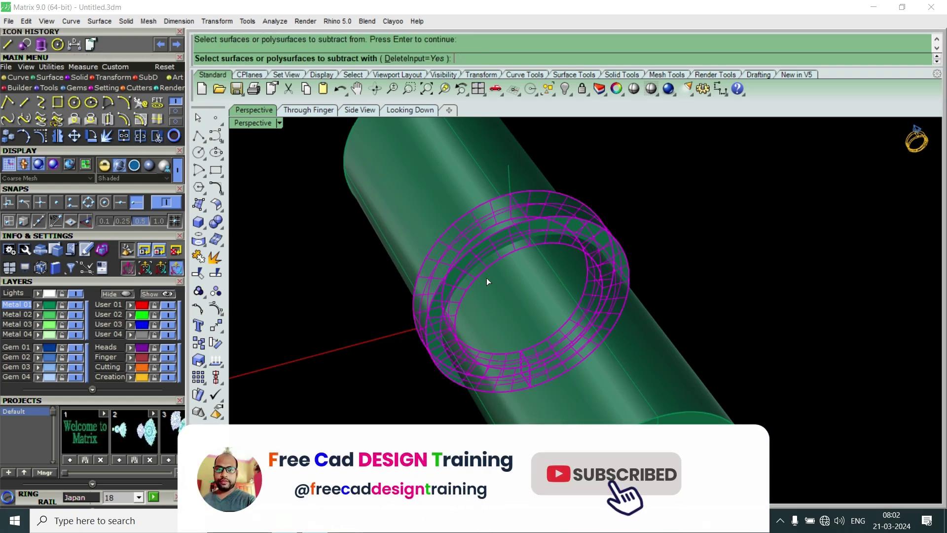
pyautogui.click(614, 362)
pyautogui.press('Return')
pyautogui.moveTo(609, 359); pyautogui.dragTo(523, 290, button='right')
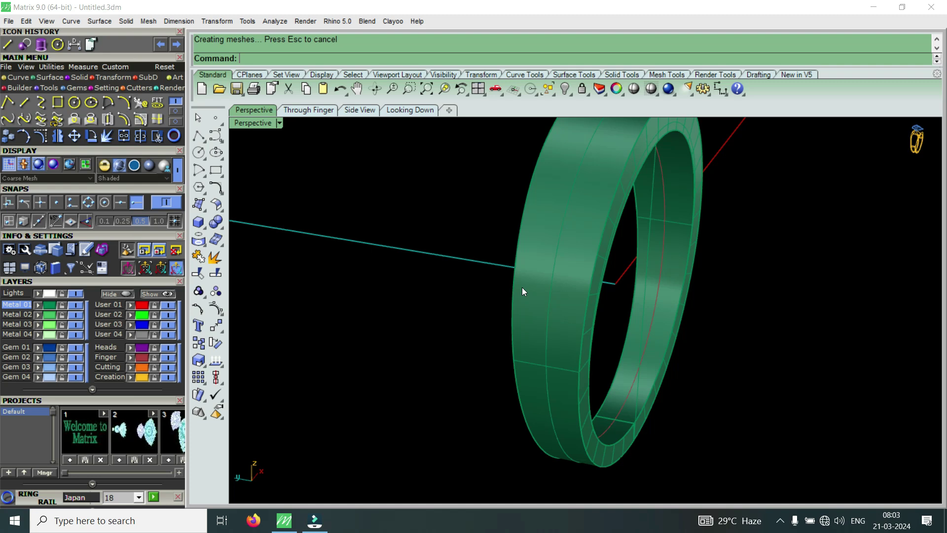
# Examine the finished tapered band's shape, side faces and inner surface from several angles in the Perspective view.
pyautogui.scroll(-5, 599, 281)
pyautogui.moveTo(662, 265); pyautogui.dragTo(610, 301, button='right')
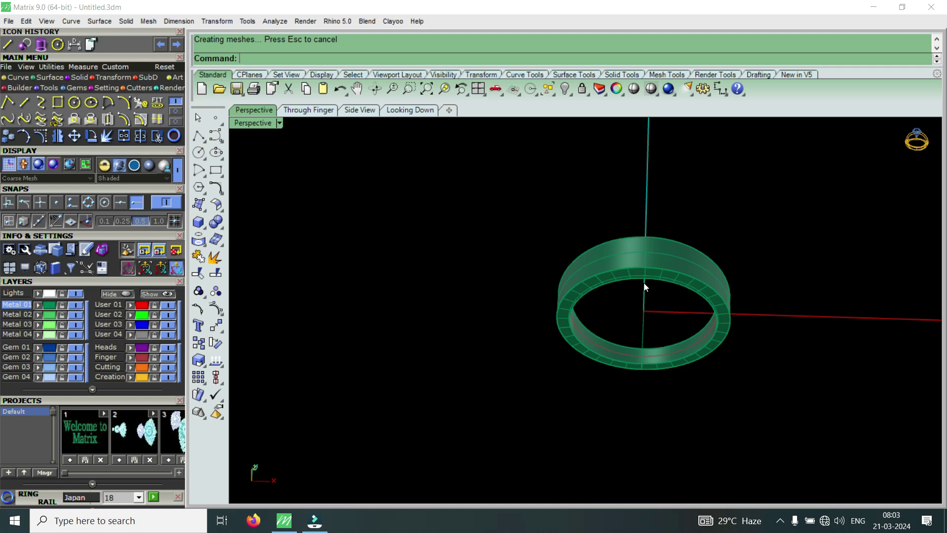
pyautogui.moveTo(656, 293); pyautogui.dragTo(715, 245, button='right')
pyautogui.scroll(3, 701, 222)
pyautogui.click(682, 183)
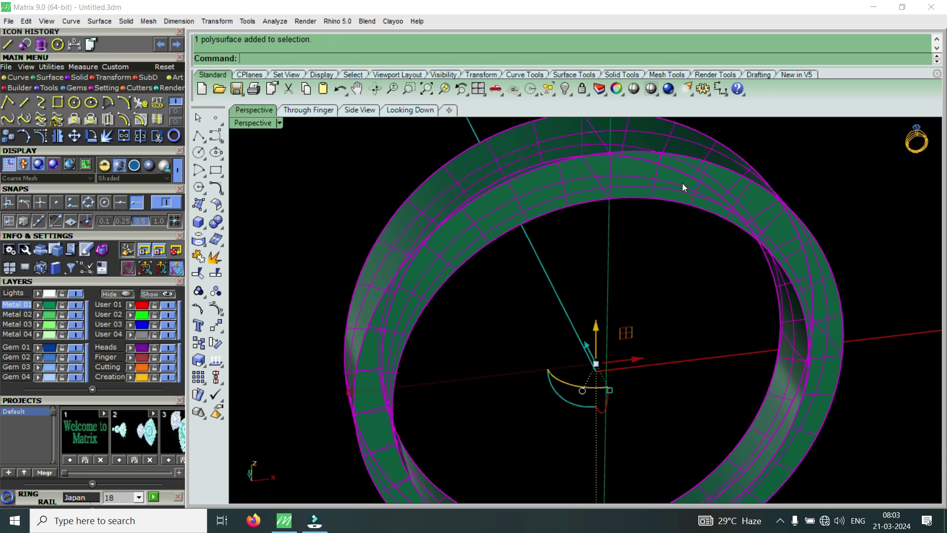
pyautogui.moveTo(653, 220); pyautogui.dragTo(617, 227, button='right')
pyautogui.moveTo(497, 326); pyautogui.dragTo(533, 250, button='right')
pyautogui.moveTo(541, 199); pyautogui.dragTo(452, 250, button='right')
pyautogui.scroll(3, 468, 243)
pyautogui.scroll(-3, 475, 230)
pyautogui.scroll(3, 477, 248)
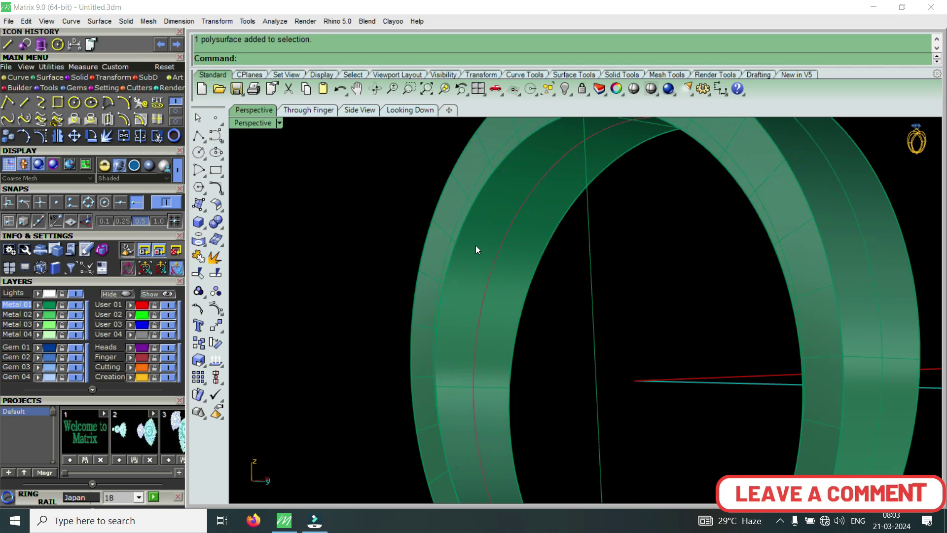
pyautogui.write('U')
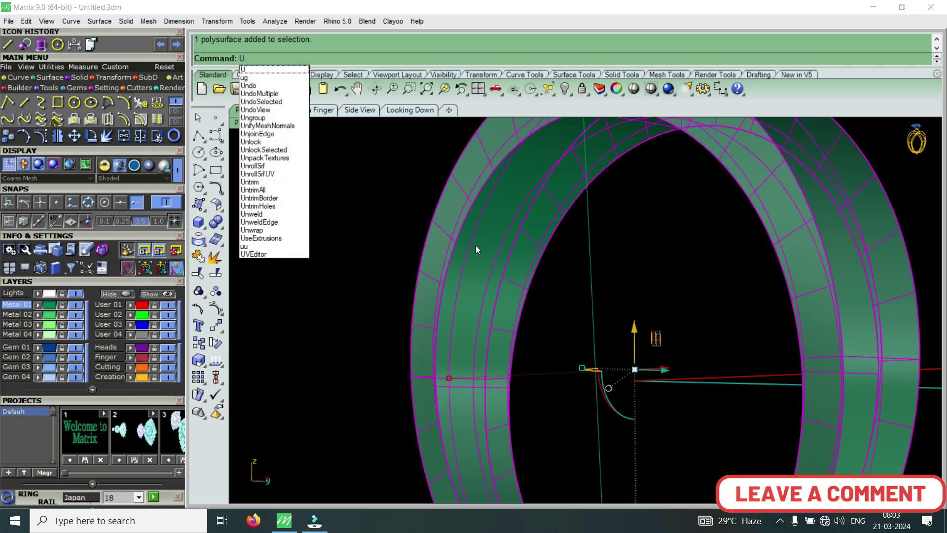
pyautogui.press('Escape')
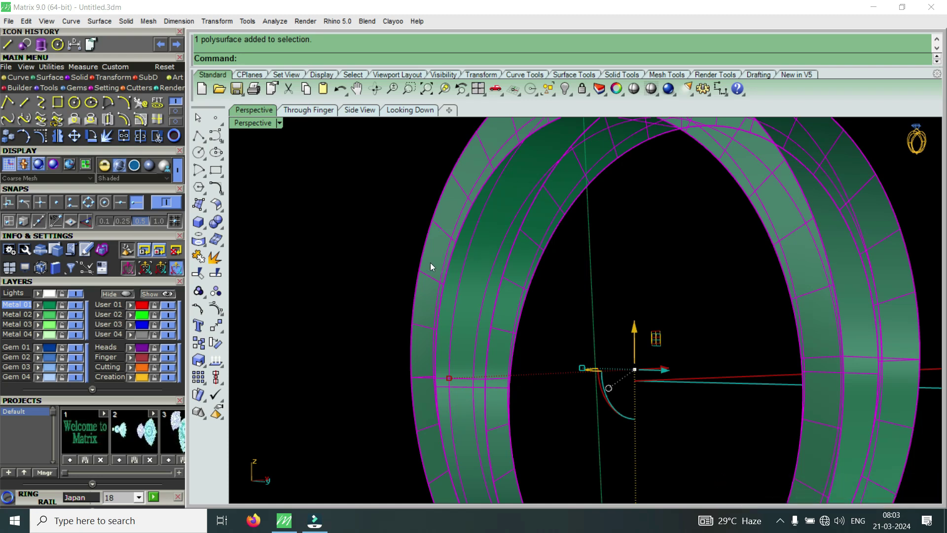
pyautogui.moveTo(422, 274); pyautogui.dragTo(549, 320, button='right')
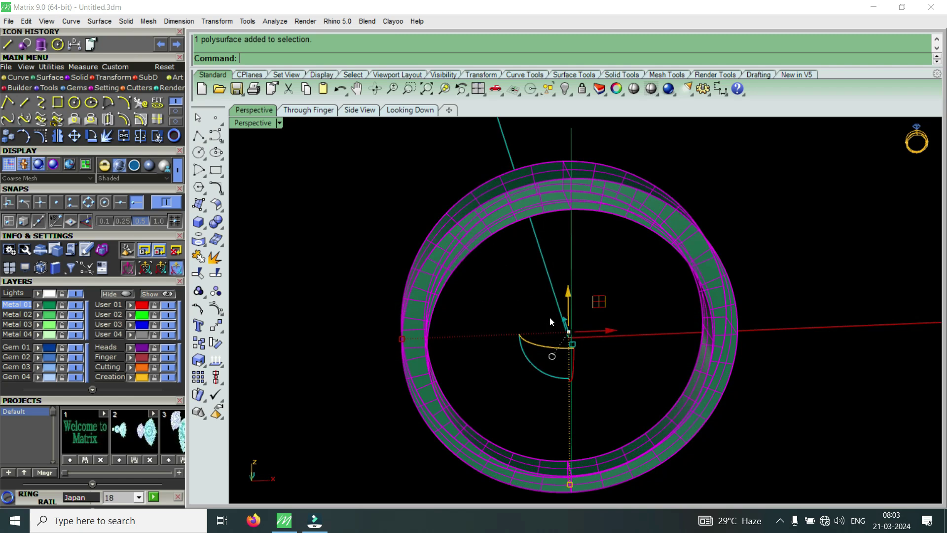
pyautogui.moveTo(586, 300); pyautogui.dragTo(538, 256, button='right')
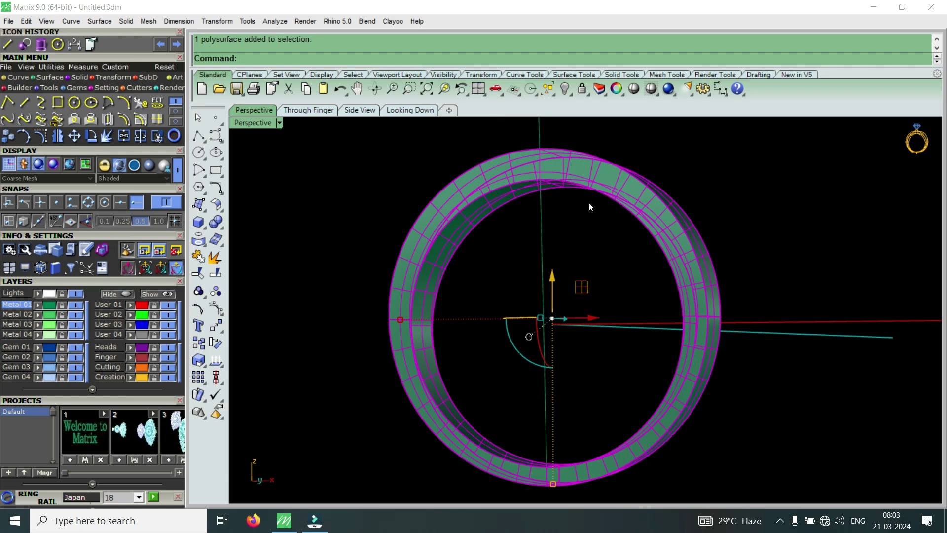
pyautogui.moveTo(562, 226); pyautogui.dragTo(562, 231, button='right')
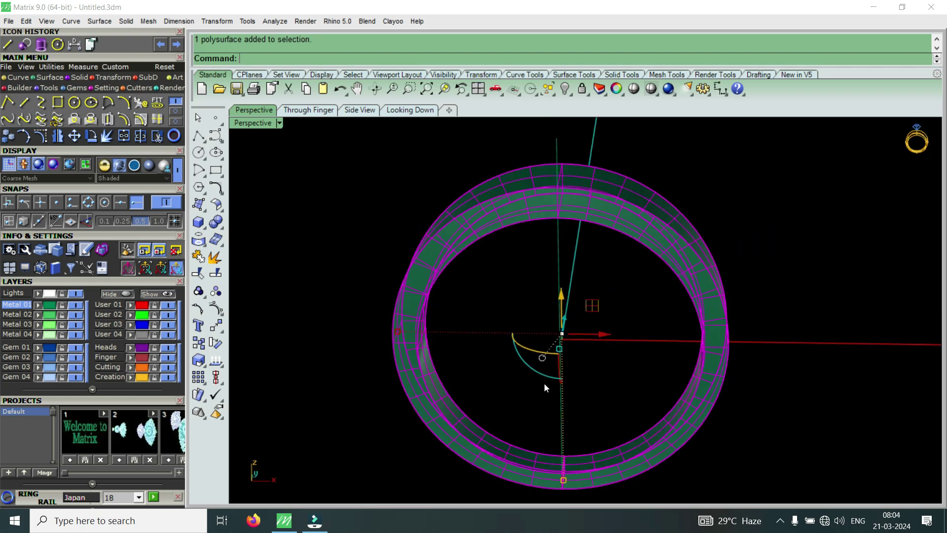
pyautogui.scroll(3, 589, 203)
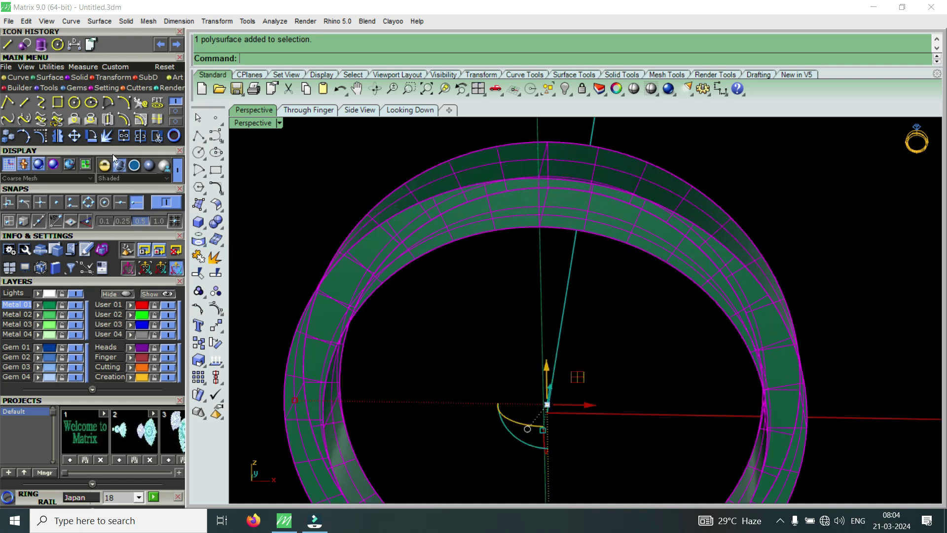
# Explode the finished band into separate surfaces and delete its inner surface.
pyautogui.click(107, 137)
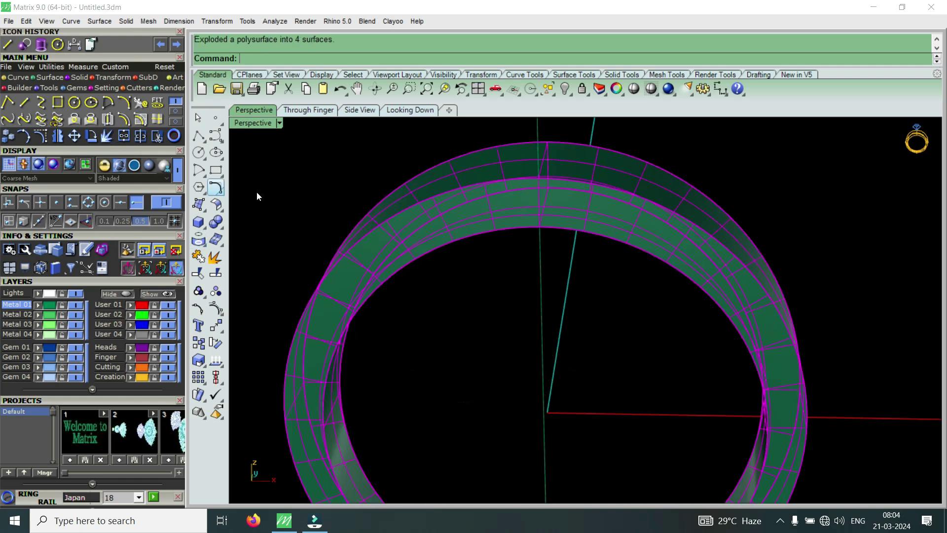
pyautogui.moveTo(481, 286); pyautogui.dragTo(415, 235, button='right')
pyautogui.press('Escape')
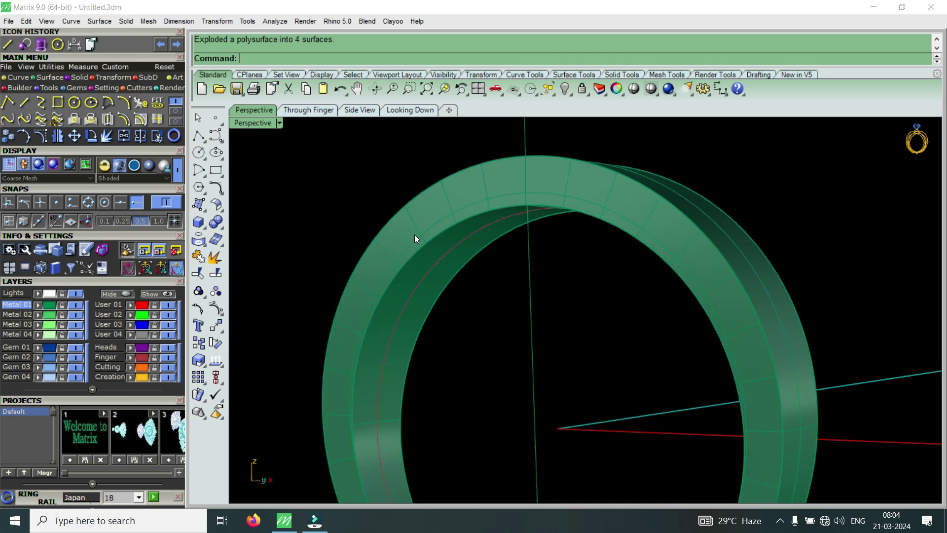
pyautogui.click(411, 283)
pyautogui.scroll(-3, 411, 284)
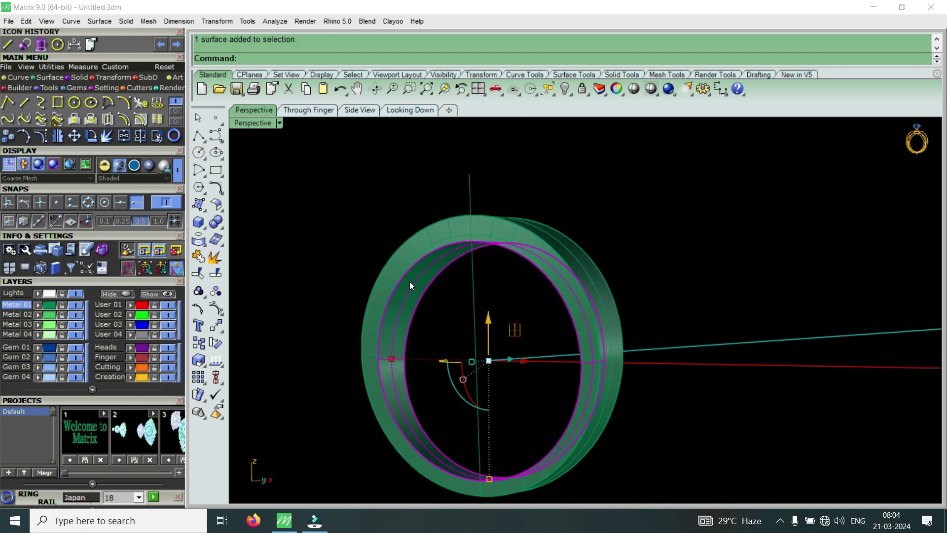
pyautogui.press('Delete')
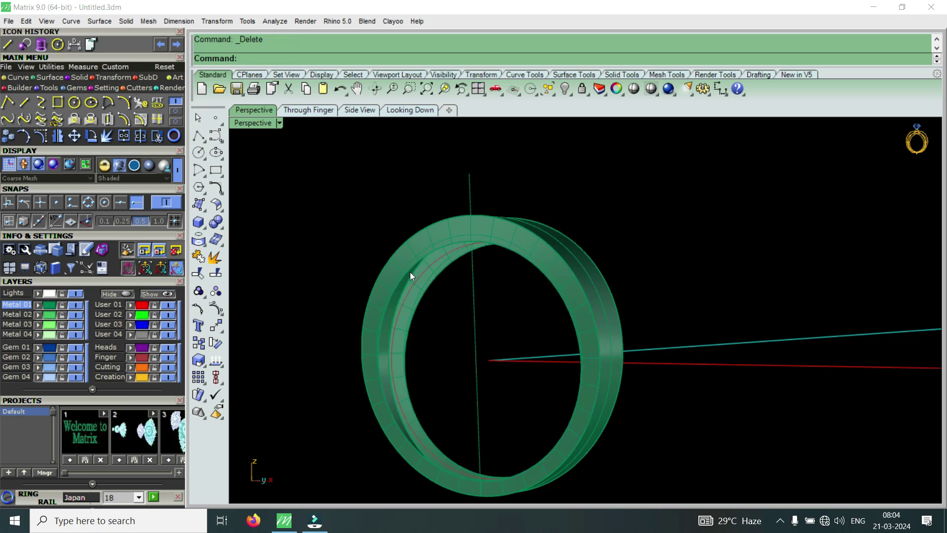
# Assign the band's outer surface to the Heads layer.
pyautogui.scroll(2, 409, 269)
pyautogui.scroll(2, 402, 305)
pyautogui.click(386, 322)
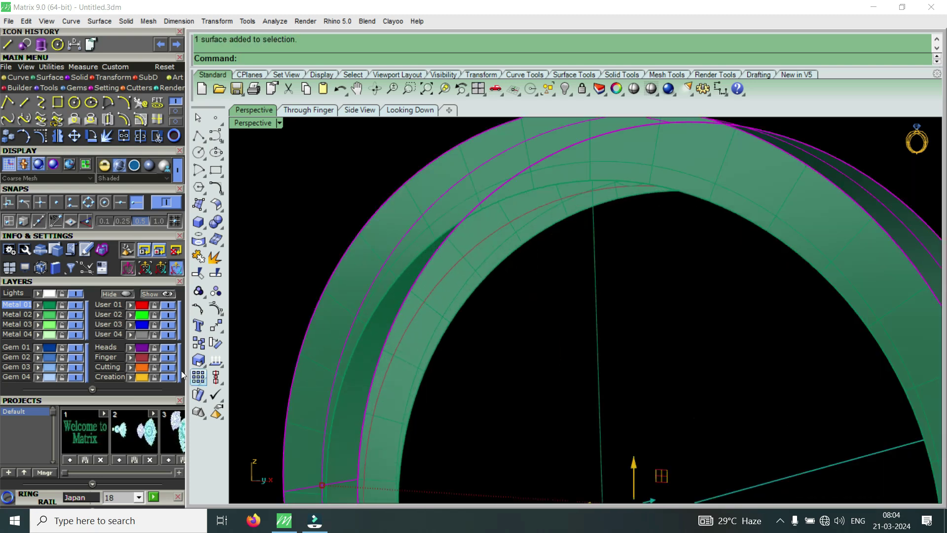
pyautogui.click(132, 352)
pyautogui.scroll(-3, 408, 290)
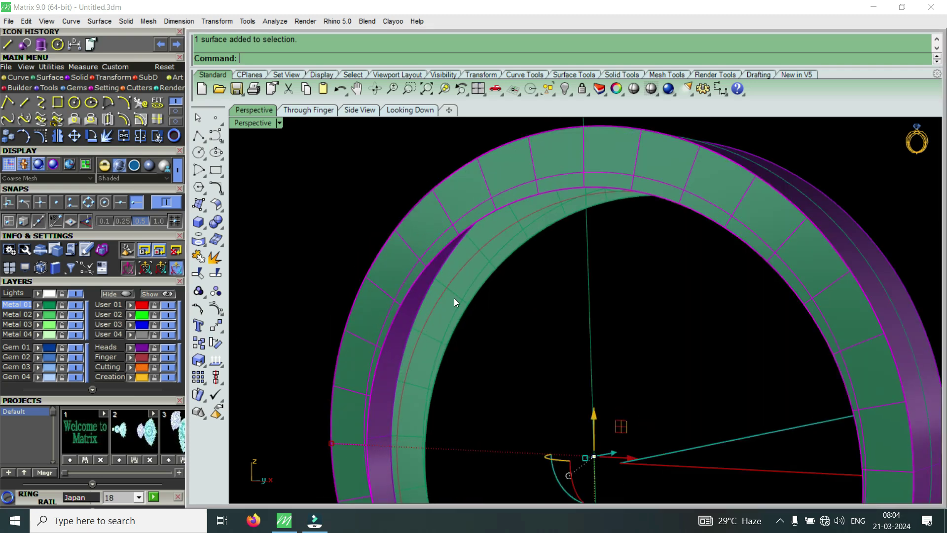
# Add the other side face to the selection and assign both side faces of the band to the Heads layer.
pyautogui.scroll(3, 455, 302)
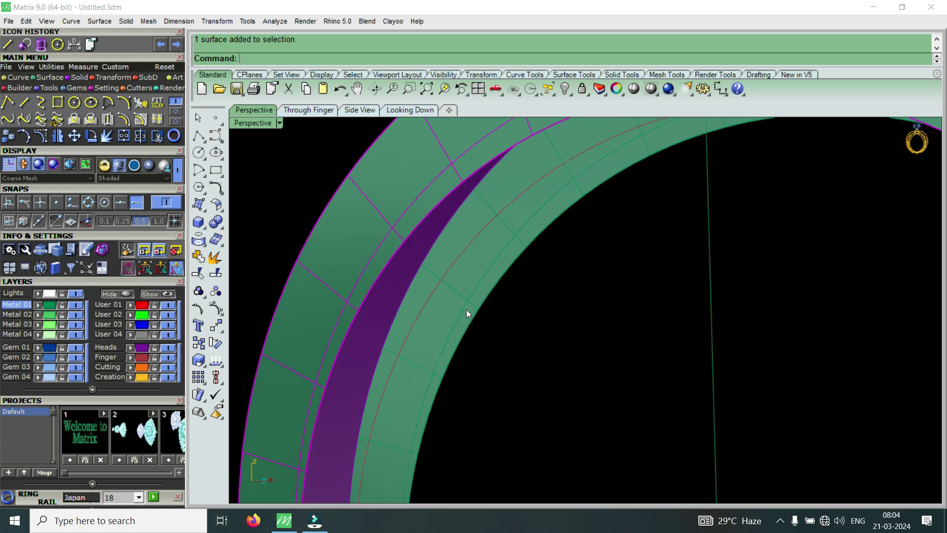
pyautogui.keyDown('shift'); pyautogui.click(466, 312); pyautogui.keyUp('shift')
pyautogui.click(135, 348)
# Examine the band's outer, side and open inner areas from several angles in the Perspective view.
pyautogui.moveTo(444, 326); pyautogui.dragTo(462, 305, button='right')
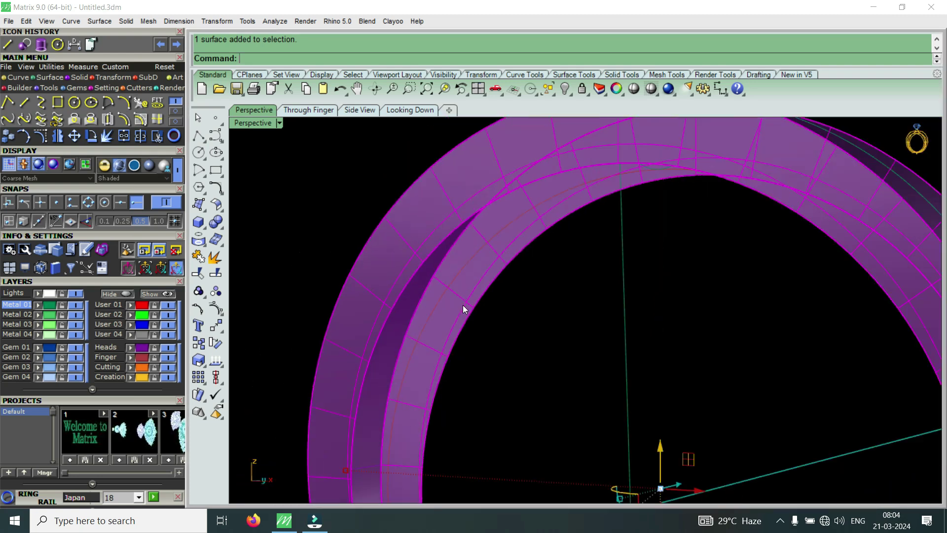
pyautogui.scroll(-5, 463, 305)
pyautogui.moveTo(514, 256); pyautogui.dragTo(546, 391, button='right')
pyautogui.scroll(4, 585, 304)
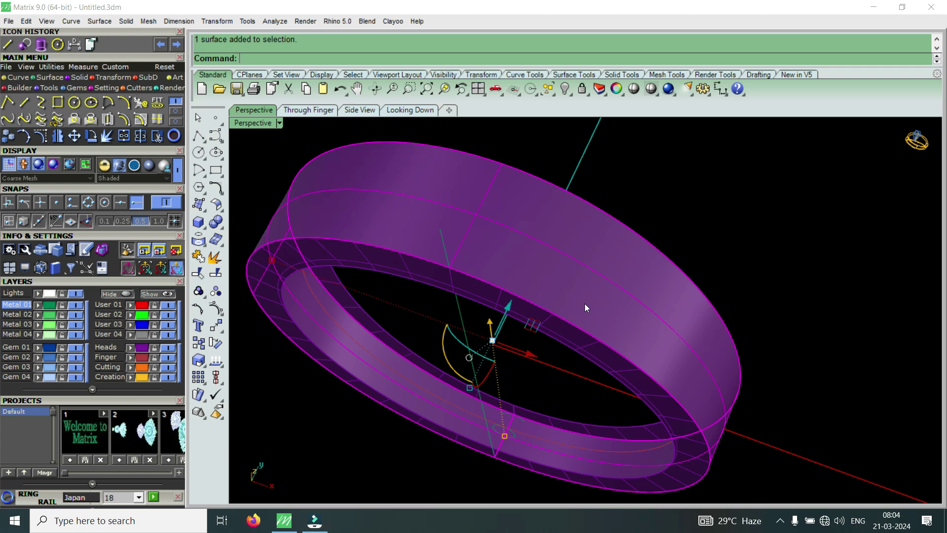
pyautogui.scroll(-3, 567, 328)
pyautogui.moveTo(543, 360); pyautogui.dragTo(551, 216, button='right')
pyautogui.scroll(3, 546, 281)
pyautogui.scroll(-2, 552, 216)
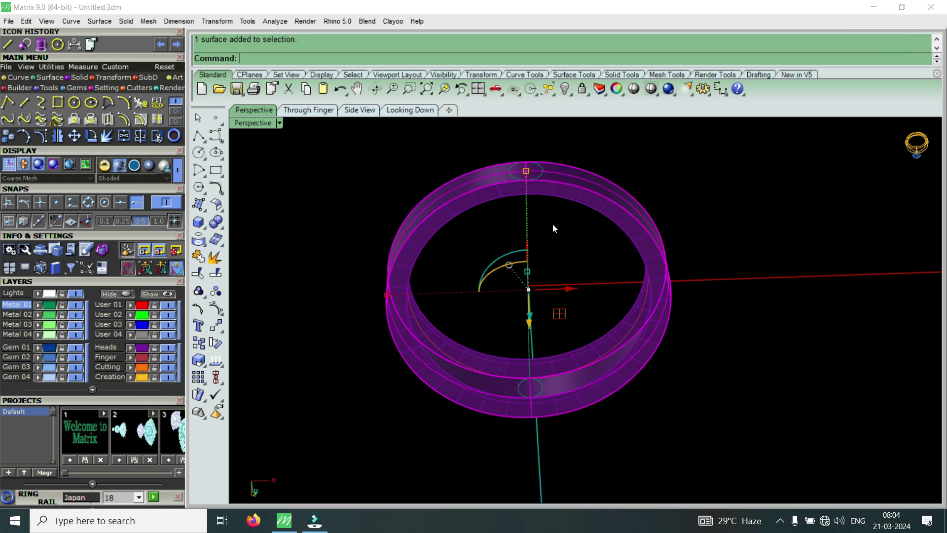
pyautogui.moveTo(526, 245); pyautogui.dragTo(525, 402, button='right')
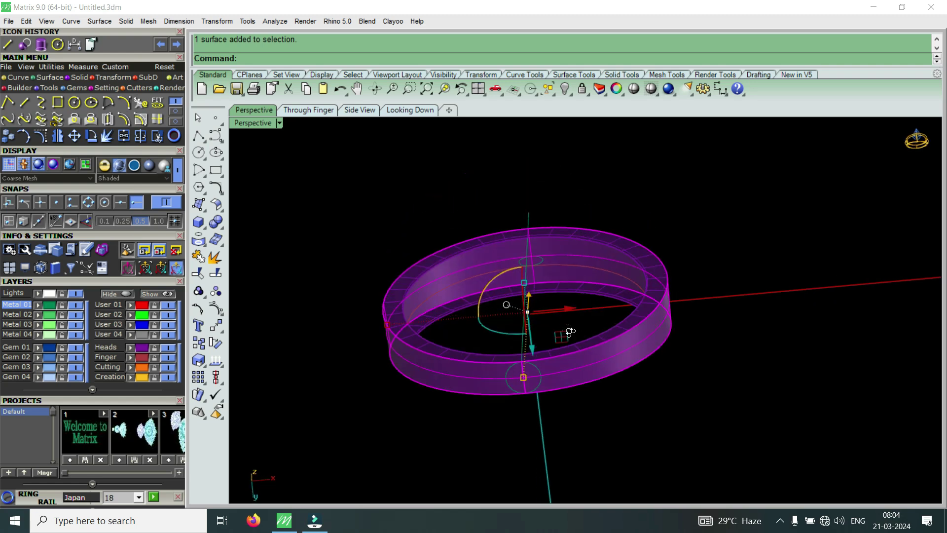
pyautogui.moveTo(570, 332); pyautogui.dragTo(558, 437, button='right')
pyautogui.moveTo(582, 296); pyautogui.dragTo(611, 437, button='right')
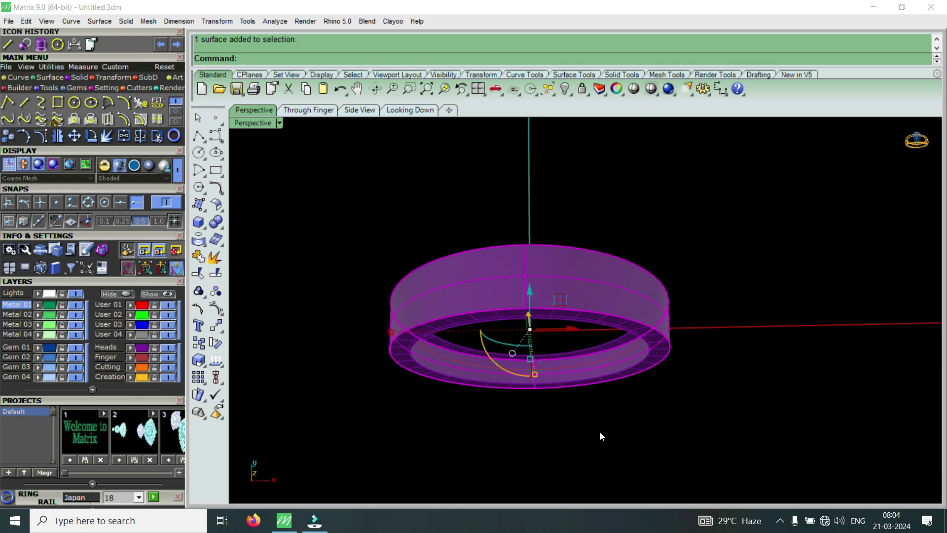
pyautogui.moveTo(558, 358); pyautogui.dragTo(508, 329, button='right')
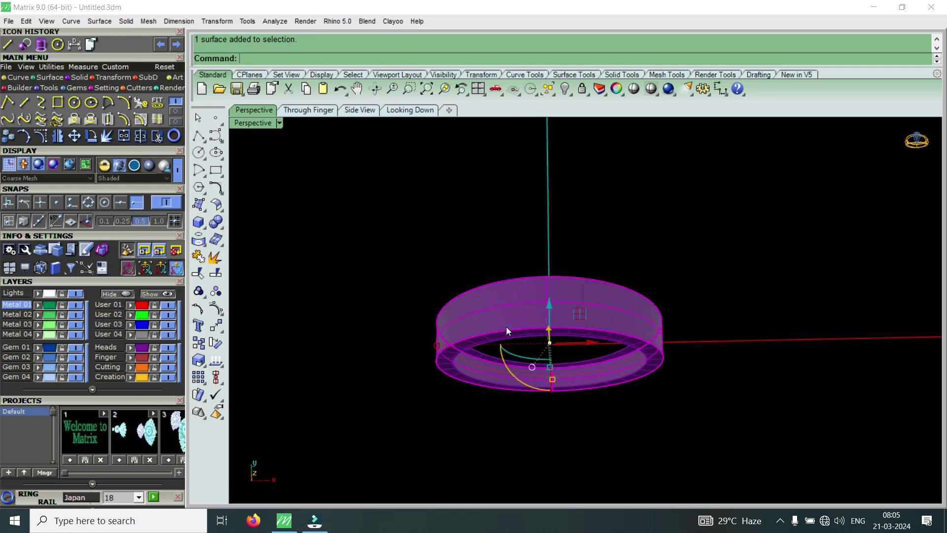
# Copy the band's surfaces together with their curves to a spot beside the original along the horizontal axis in the Looking Down view.
pyautogui.moveTo(379, 234); pyautogui.dragTo(730, 418)
pyautogui.doubleClick(260, 128)
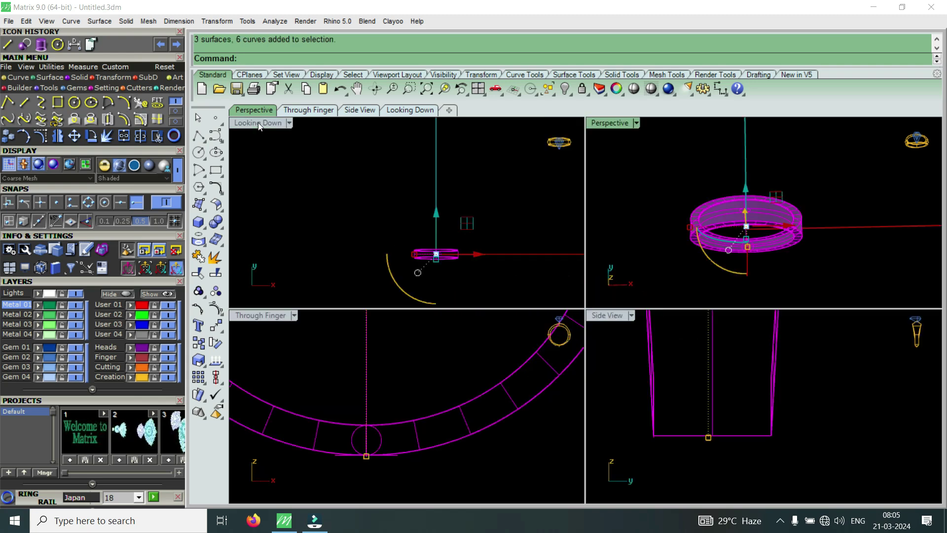
pyautogui.doubleClick(258, 123)
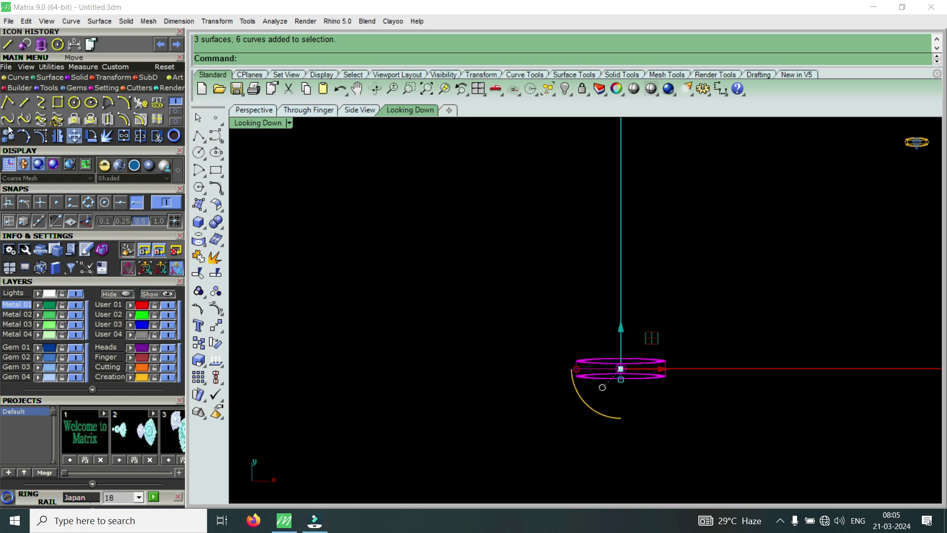
pyautogui.hotkey('ctrl', 'shift', 'c')
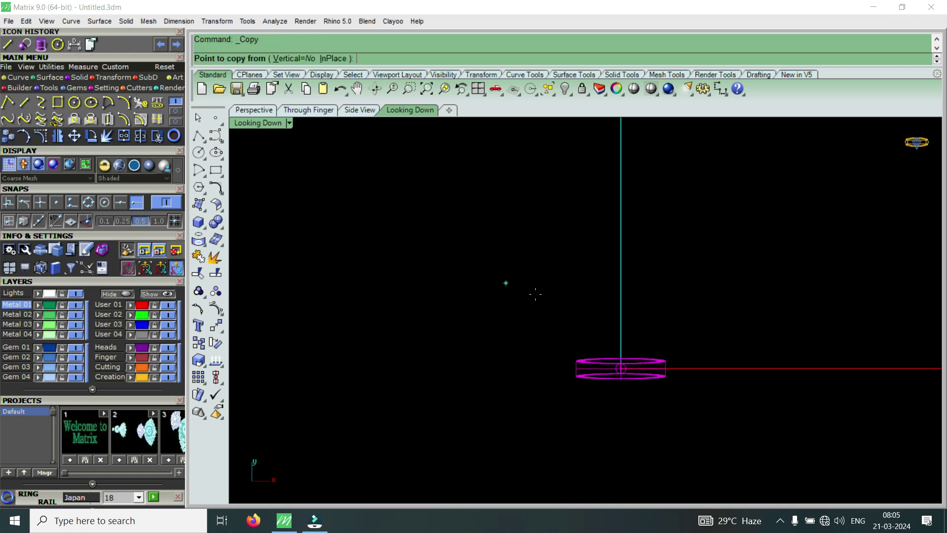
pyautogui.click(545, 294)
pyautogui.click(426, 294)
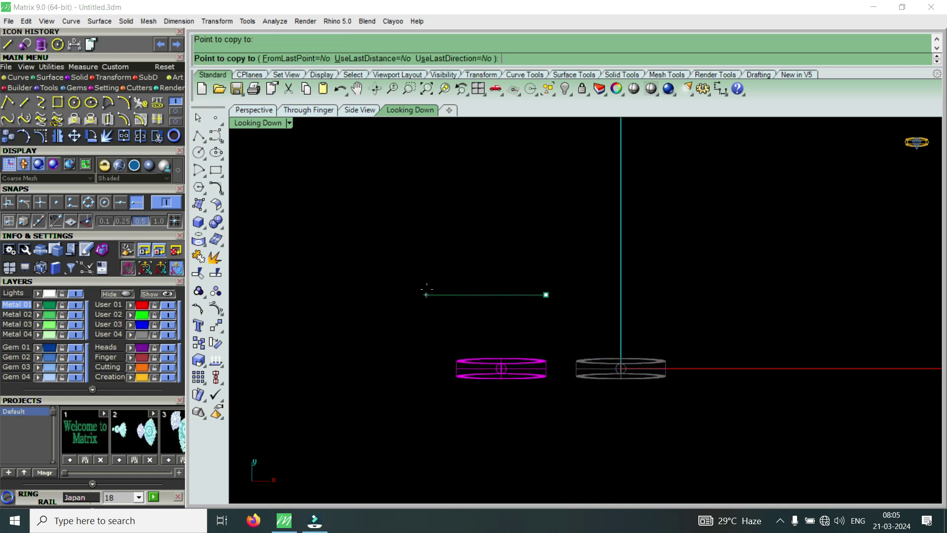
pyautogui.press('Return')
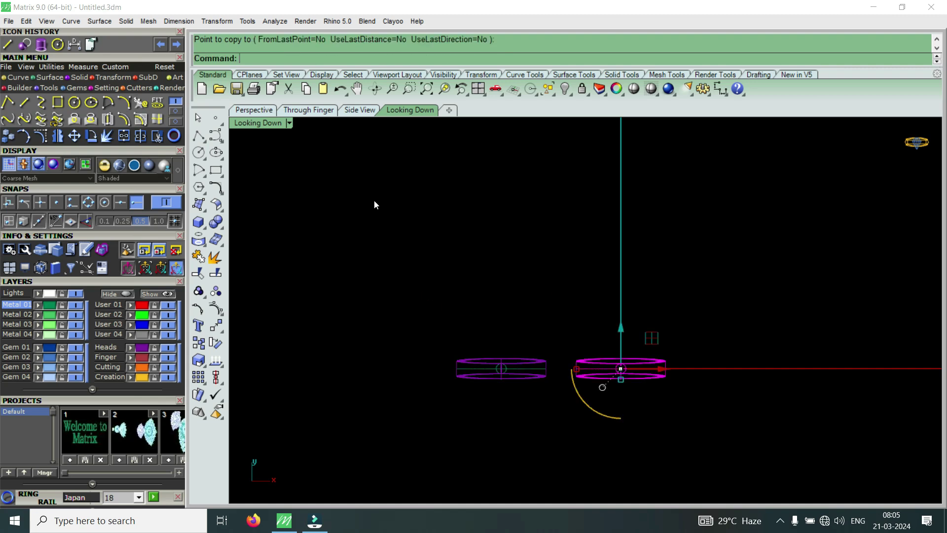
pyautogui.doubleClick(269, 124)
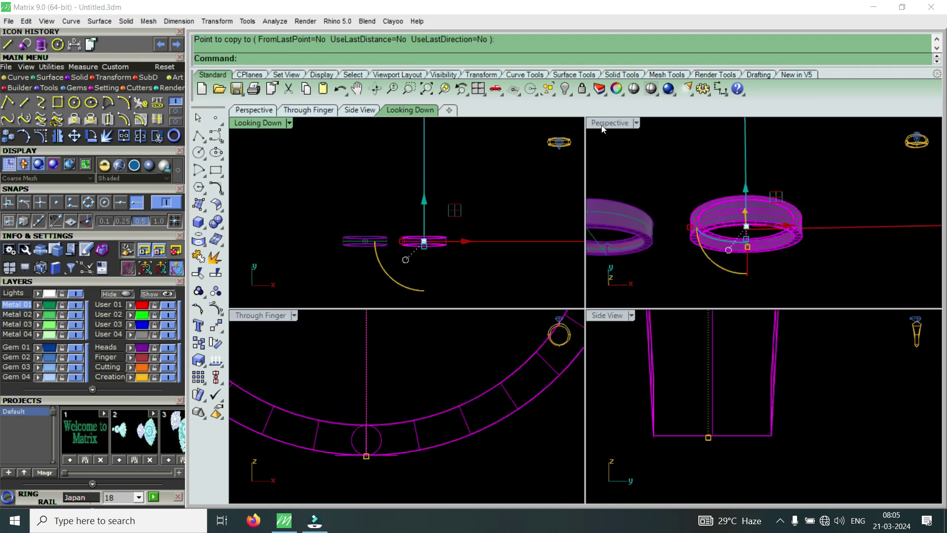
# Duplicate the seam edge across the outer surface at the narrow end of the original band in the Perspective view.
pyautogui.doubleClick(618, 122)
pyautogui.scroll(3, 559, 316)
pyautogui.press('Escape')
pyautogui.moveTo(591, 340); pyautogui.dragTo(573, 262, button='right')
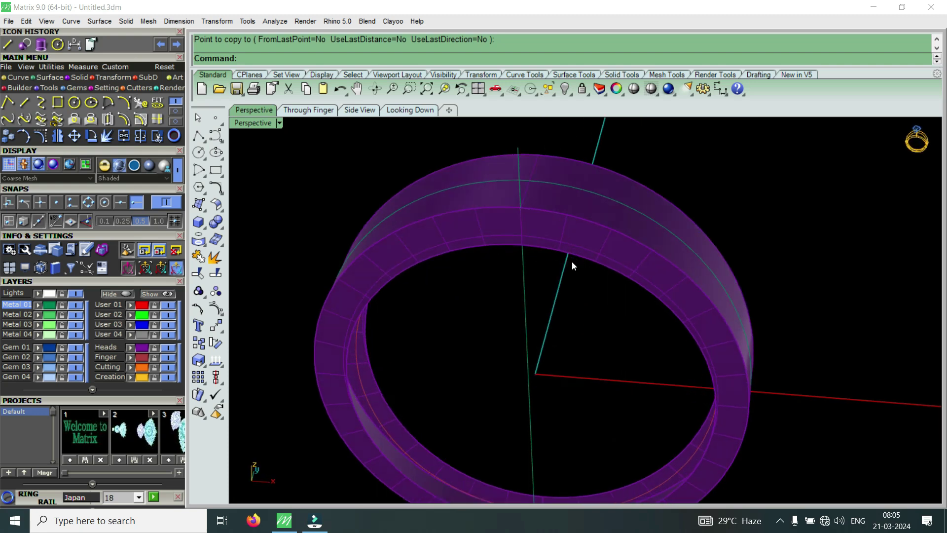
pyautogui.moveTo(539, 206); pyautogui.dragTo(497, 414, button='right')
pyautogui.scroll(5, 523, 420)
pyautogui.click(522, 438)
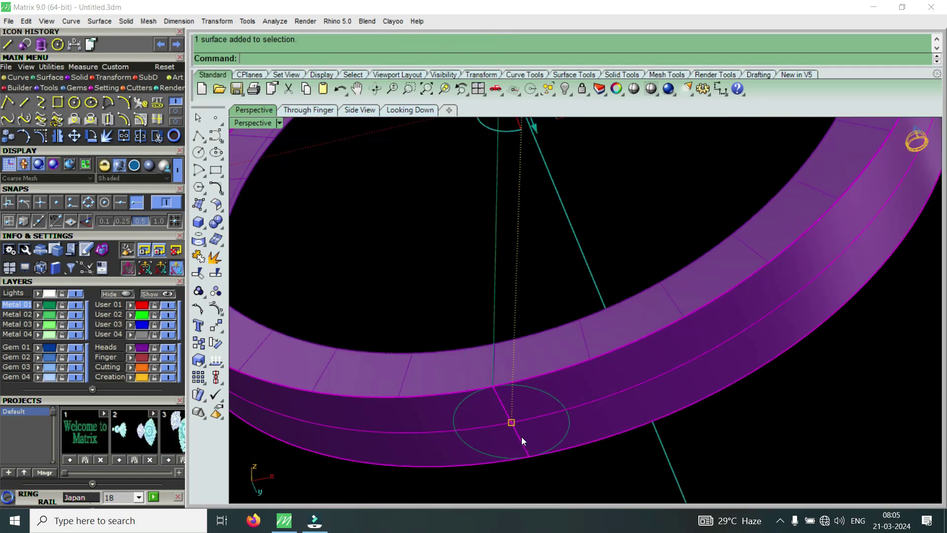
pyautogui.press('Escape')
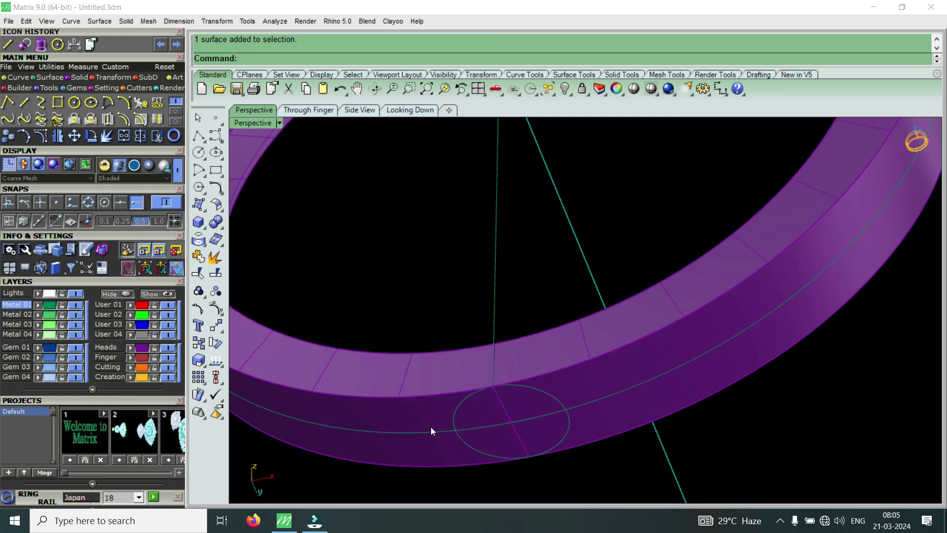
pyautogui.click(176, 111)
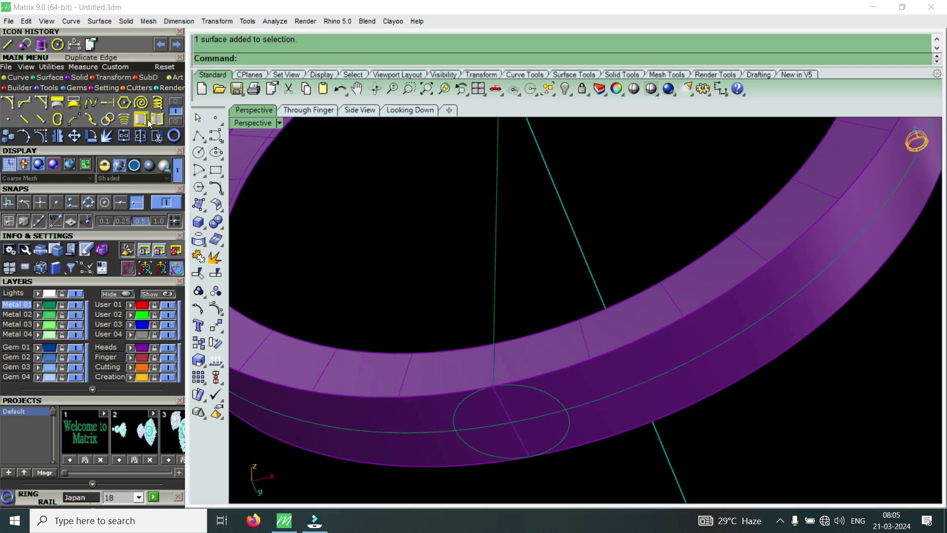
pyautogui.click(147, 119)
pyautogui.click(502, 401)
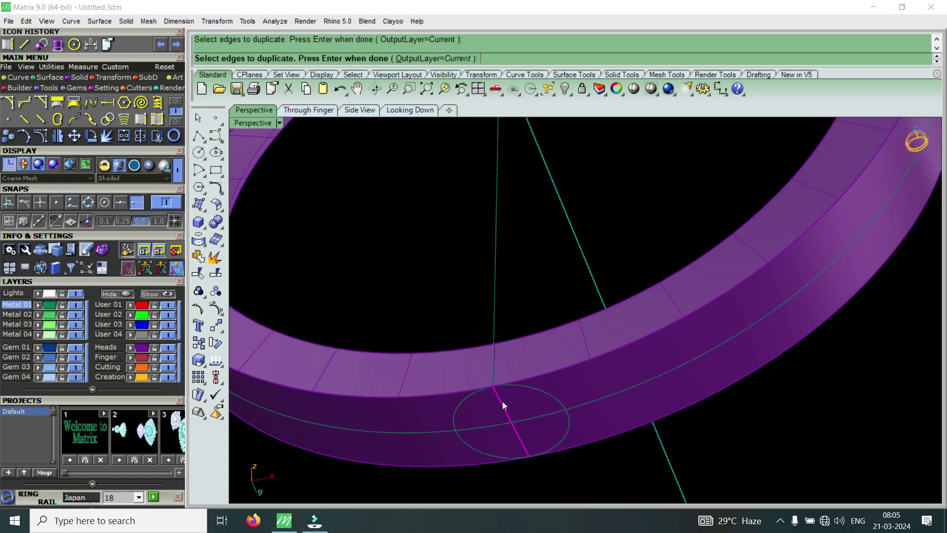
pyautogui.press('Return')
# Delete the outer surface of the original band, keeping the two side faces and the curves.
pyautogui.click(594, 378)
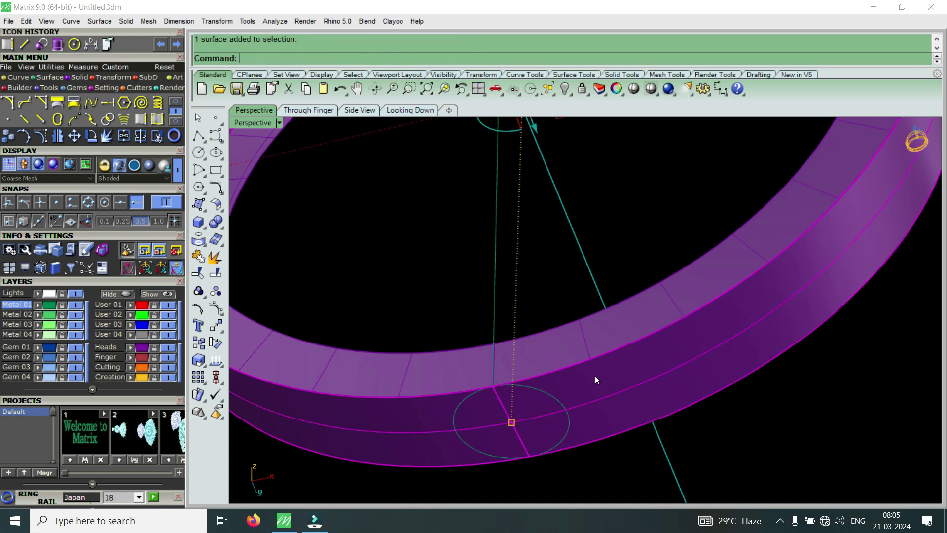
pyautogui.press('Delete')
pyautogui.scroll(-3, 595, 375)
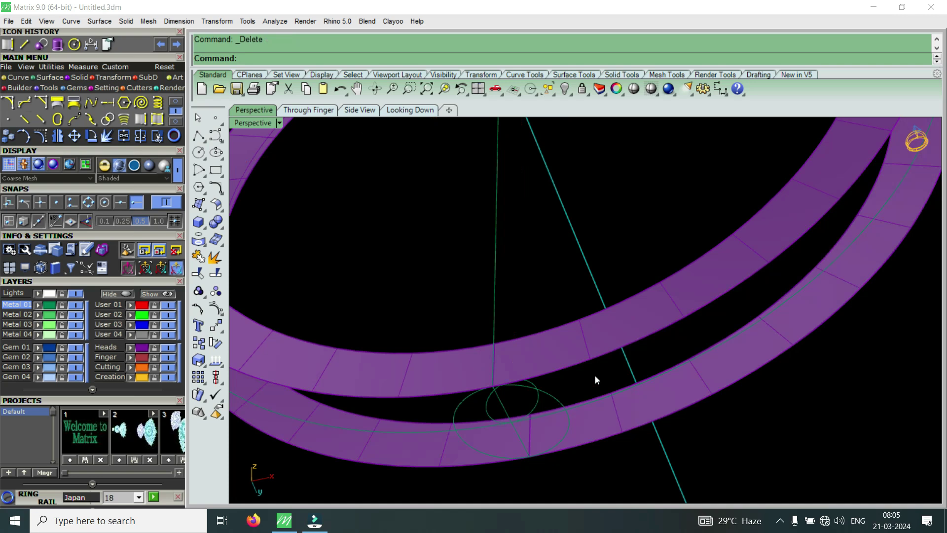
# Rebuild the duplicated seam line with 5 points and degree 3, deleting the input.
pyautogui.moveTo(507, 425); pyautogui.dragTo(451, 230, button='right')
pyautogui.click(469, 220)
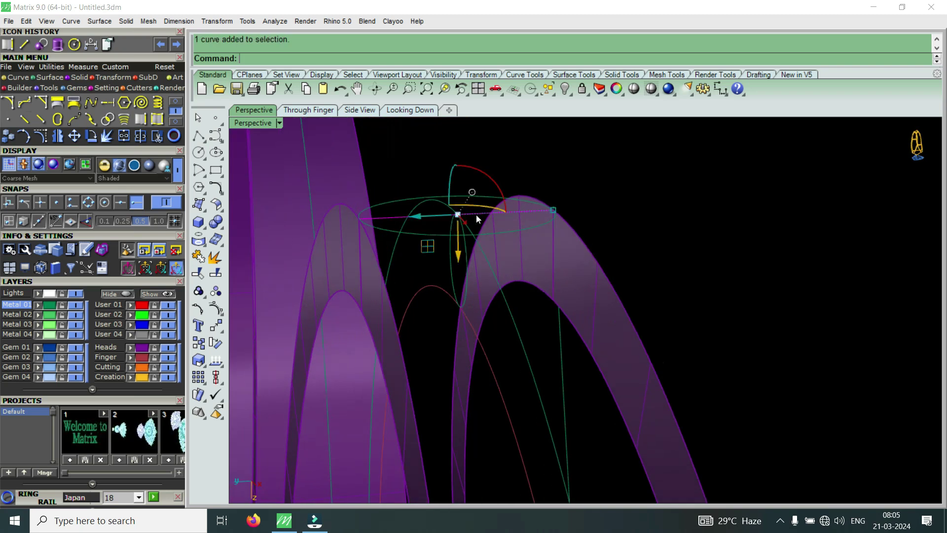
pyautogui.write('re')
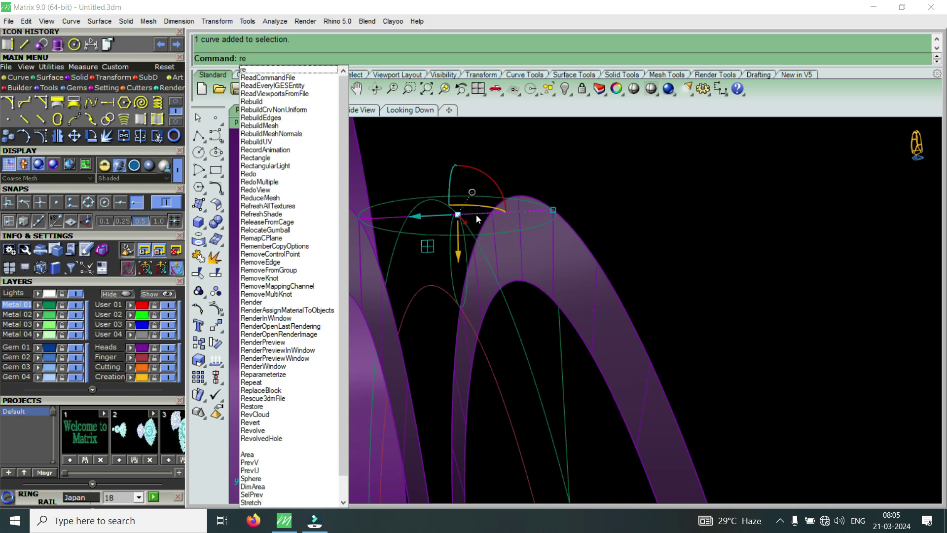
pyautogui.write('build')
pyautogui.press('Return')
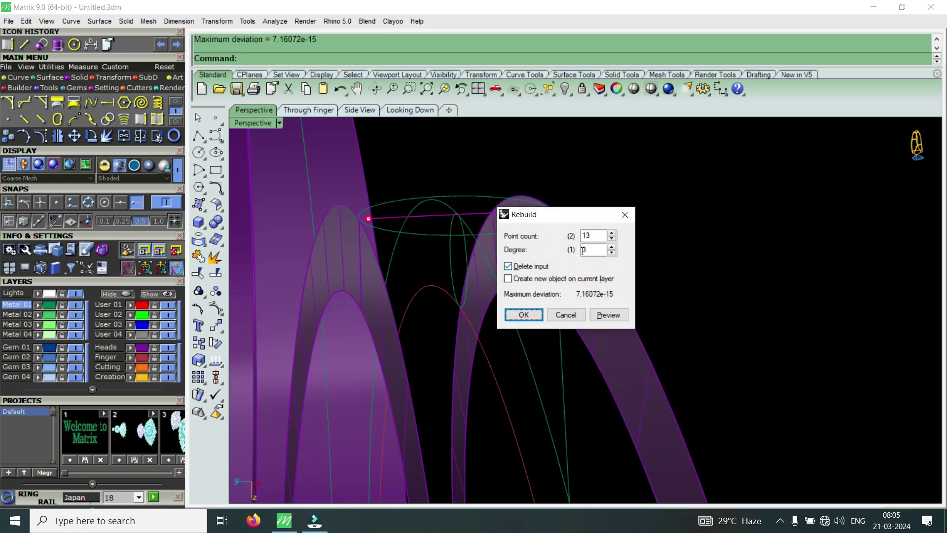
pyautogui.click(597, 235)
pyautogui.scroll(-2, 597, 235)
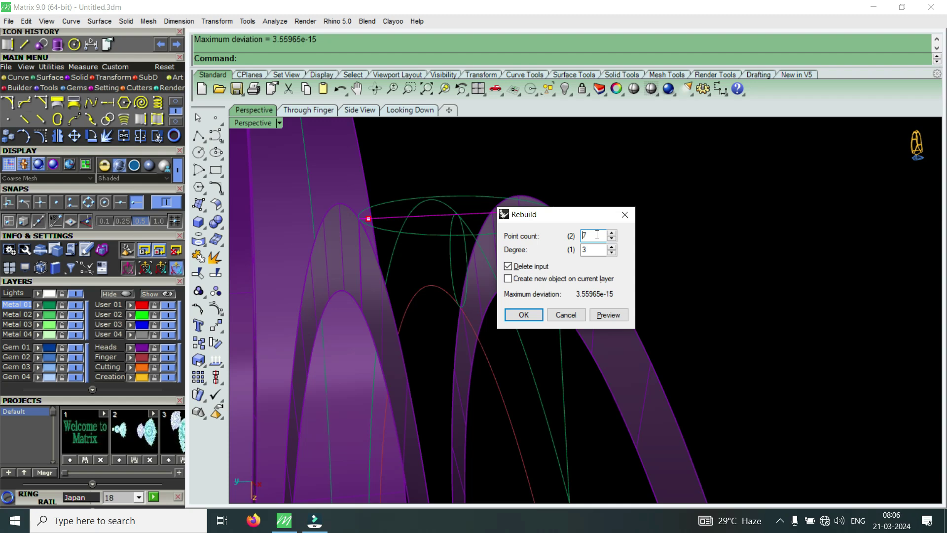
pyautogui.press('Down')
pyautogui.click(526, 315)
# Turn on the rebuilt line's control points and move its middle point slightly outward, below the band.
pyautogui.scroll(-2, 565, 265)
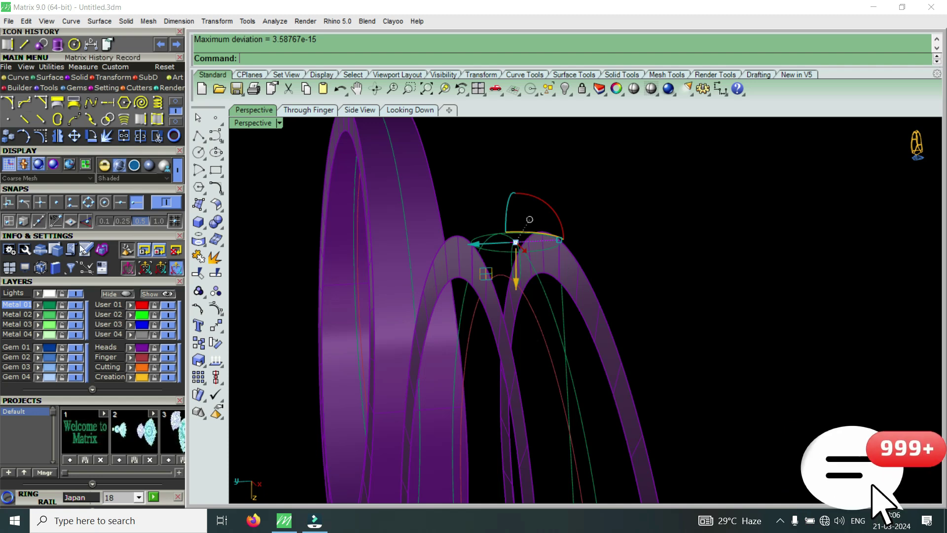
pyautogui.click(42, 136)
pyautogui.moveTo(513, 296); pyautogui.dragTo(551, 452, button='right')
pyautogui.scroll(4, 524, 361)
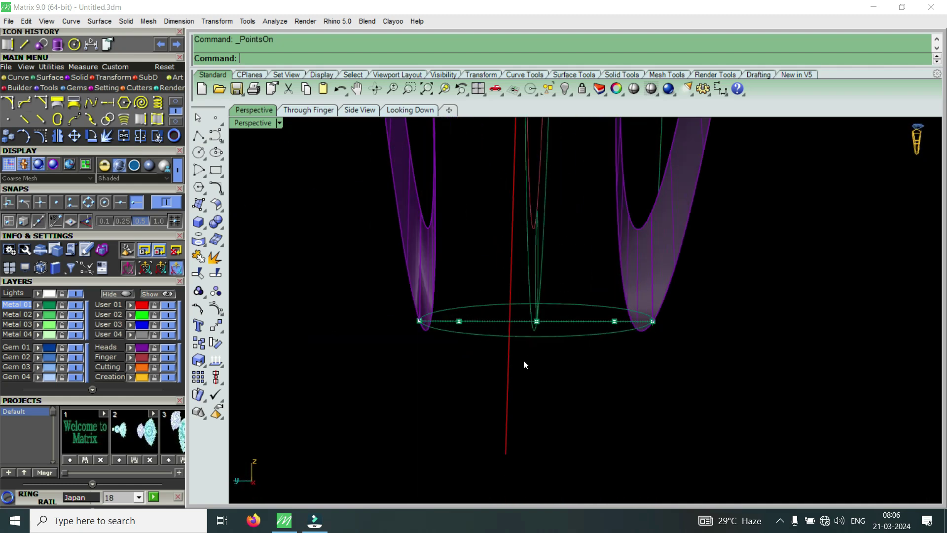
pyautogui.click(542, 308)
pyautogui.scroll(5, 575, 291)
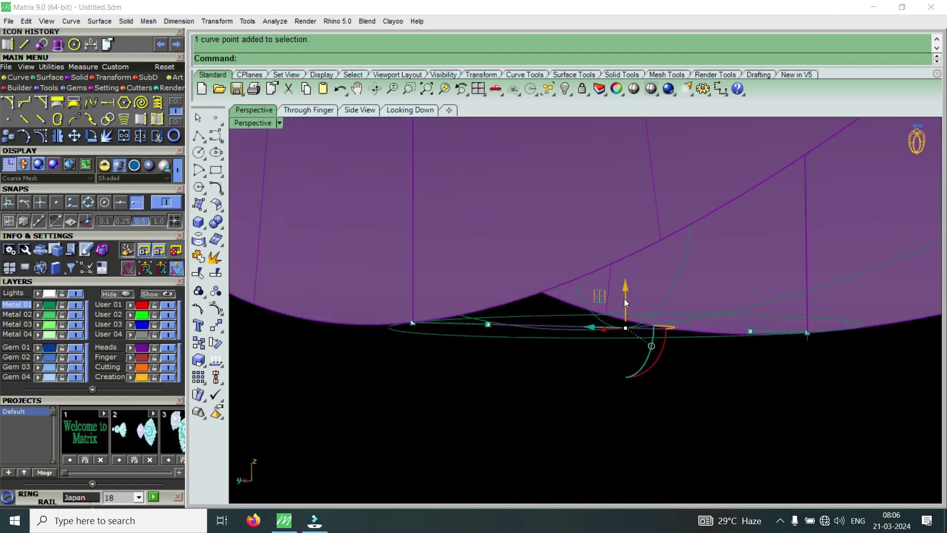
pyautogui.moveTo(629, 299); pyautogui.dragTo(567, 354)
# Lower the two control points beside the middle one, and the middle point itself, to bow the line into a shallow arc.
pyautogui.moveTo(522, 319)
pyautogui.mouseDown(button='right')
pyautogui.moveTo(589, 324)
pyautogui.moveTo(529, 331)
pyautogui.mouseUp(button='right')
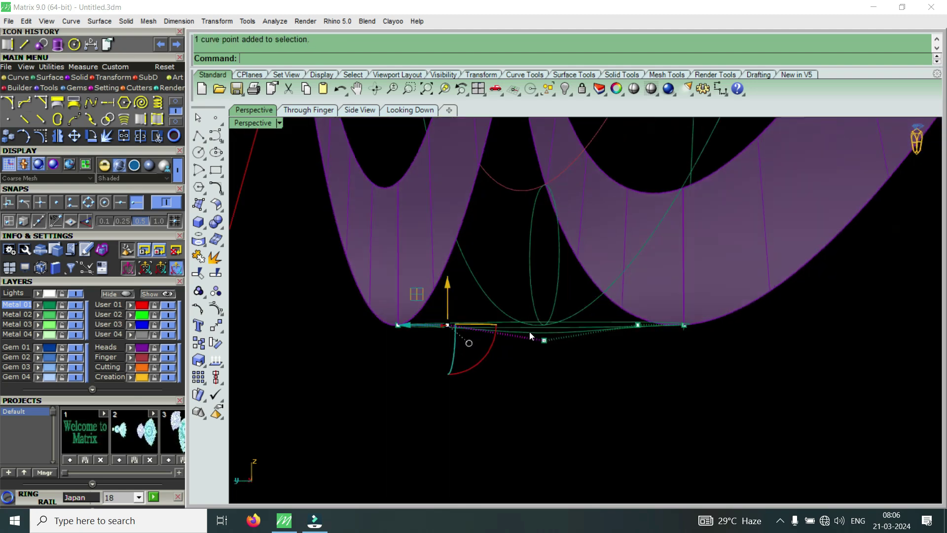
pyautogui.keyDown('shift'); pyautogui.moveTo(598, 370); pyautogui.dragTo(660, 309); pyautogui.keyUp('shift')
pyautogui.scroll(2, 543, 302)
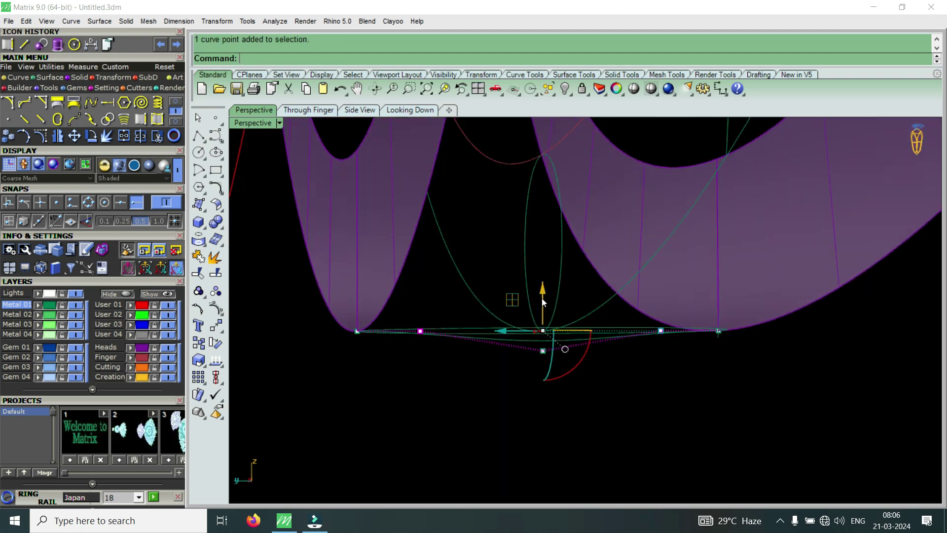
pyautogui.moveTo(544, 295); pyautogui.dragTo(546, 314)
pyautogui.moveTo(504, 411); pyautogui.dragTo(553, 325)
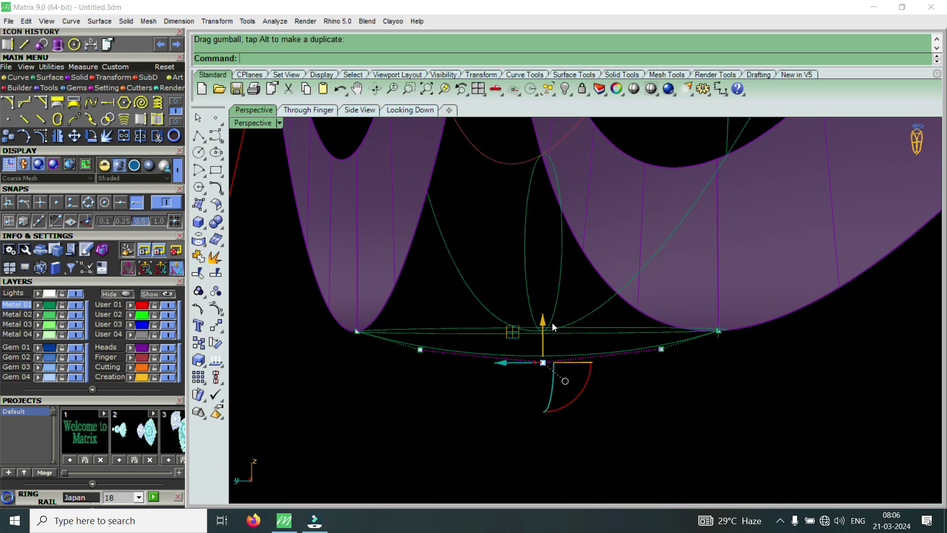
# Move the two control points flanking the middle slightly farther down to round the arc's shoulders.
pyautogui.moveTo(407, 384); pyautogui.dragTo(441, 346)
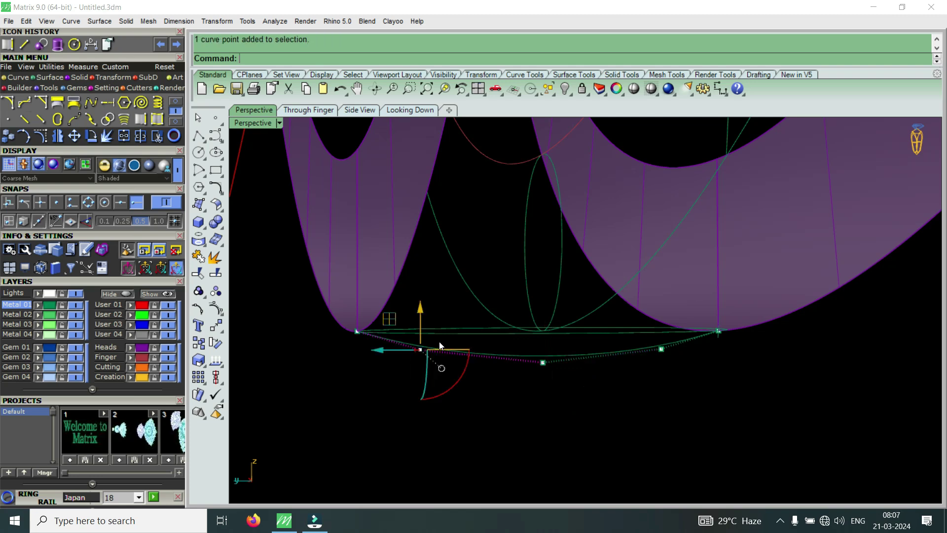
pyautogui.keyDown('shift'); pyautogui.moveTo(623, 397); pyautogui.dragTo(694, 345); pyautogui.keyUp('shift')
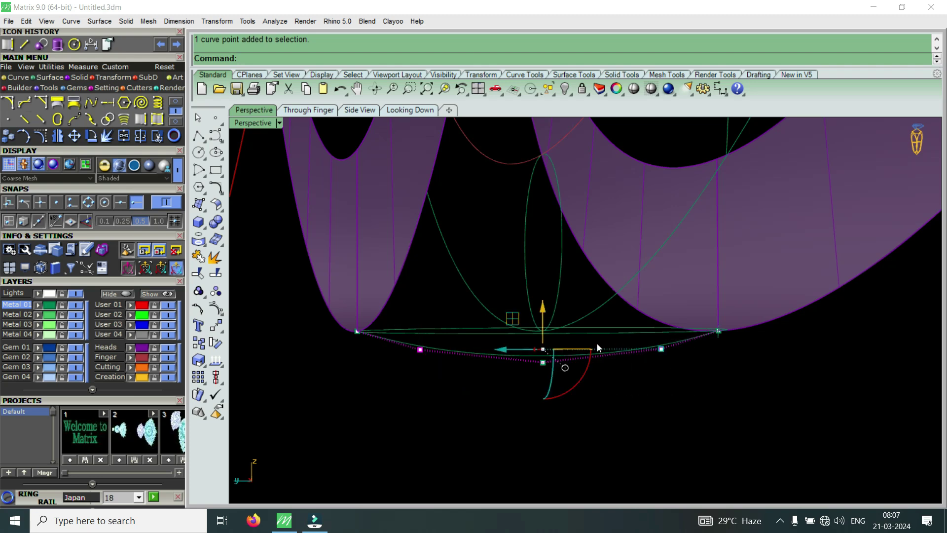
pyautogui.scroll(3, 597, 342)
pyautogui.moveTo(511, 320); pyautogui.dragTo(520, 323)
pyautogui.scroll(2, 529, 367)
# Lower the arc's middle control point a little more and check the profile against the band from the side.
pyautogui.moveTo(509, 391); pyautogui.dragTo(630, 307)
pyautogui.scroll(1, 553, 287)
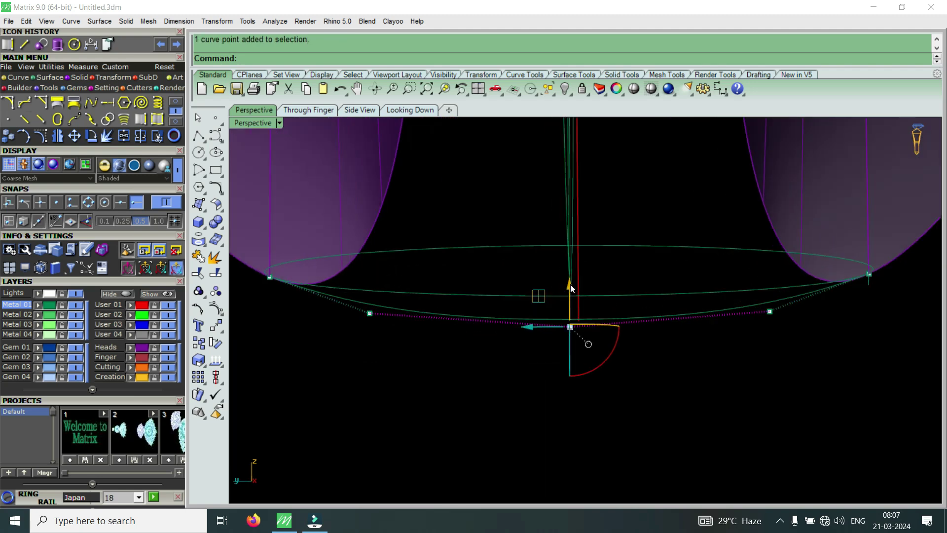
pyautogui.moveTo(571, 284); pyautogui.dragTo(582, 290)
pyautogui.scroll(-3, 582, 291)
pyautogui.scroll(-1, 496, 324)
pyautogui.moveTo(497, 324); pyautogui.dragTo(542, 325, button='right')
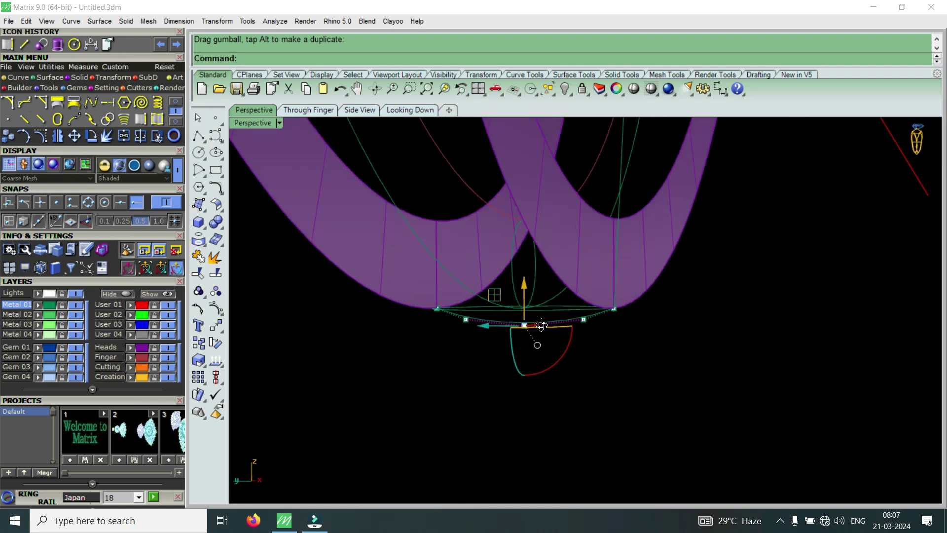
pyautogui.click(632, 319)
pyautogui.moveTo(632, 319); pyautogui.dragTo(541, 324, button='right')
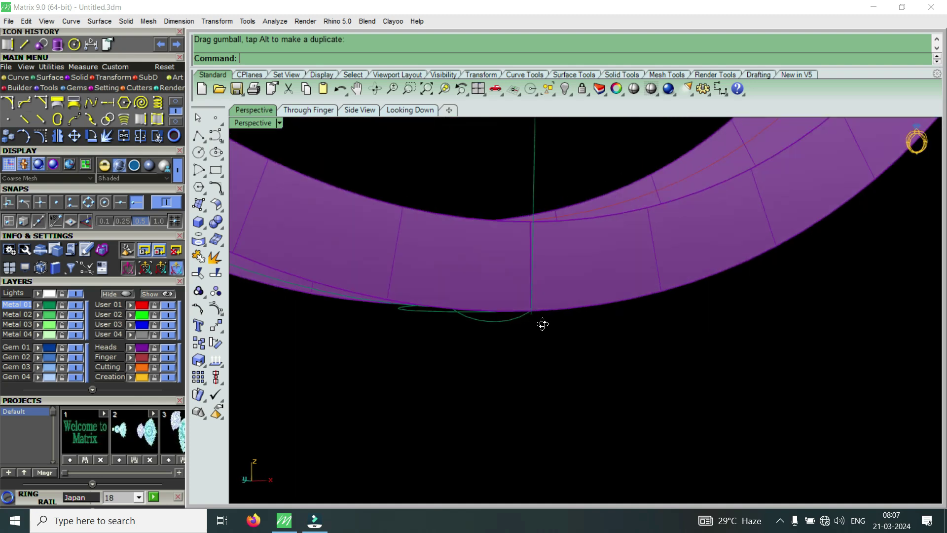
# Start a two-rail sweep and pick the band's two outer circular edges as the rails.
pyautogui.scroll(3, 477, 269)
pyautogui.moveTo(477, 269); pyautogui.dragTo(457, 286, button='right')
pyautogui.write('s2')
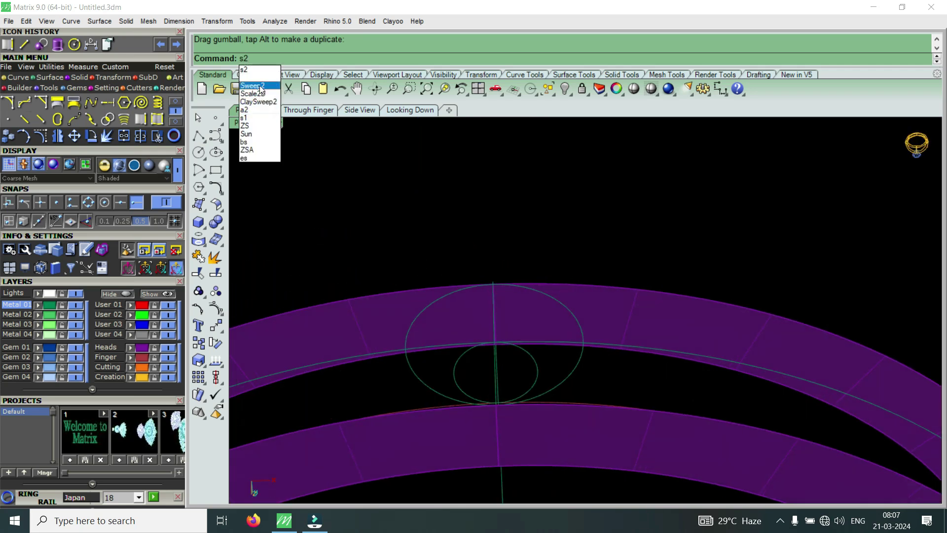
pyautogui.click(254, 86)
pyautogui.scroll(4, 427, 411)
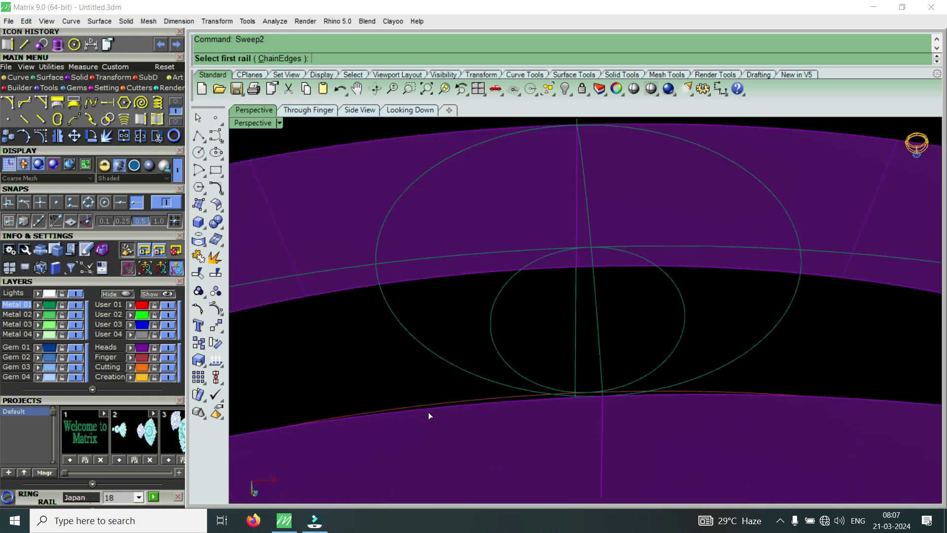
pyautogui.scroll(-4, 509, 324)
pyautogui.scroll(-3, 510, 327)
pyautogui.moveTo(458, 387); pyautogui.dragTo(472, 402, button='right')
pyautogui.scroll(2, 438, 378)
pyautogui.click(437, 368)
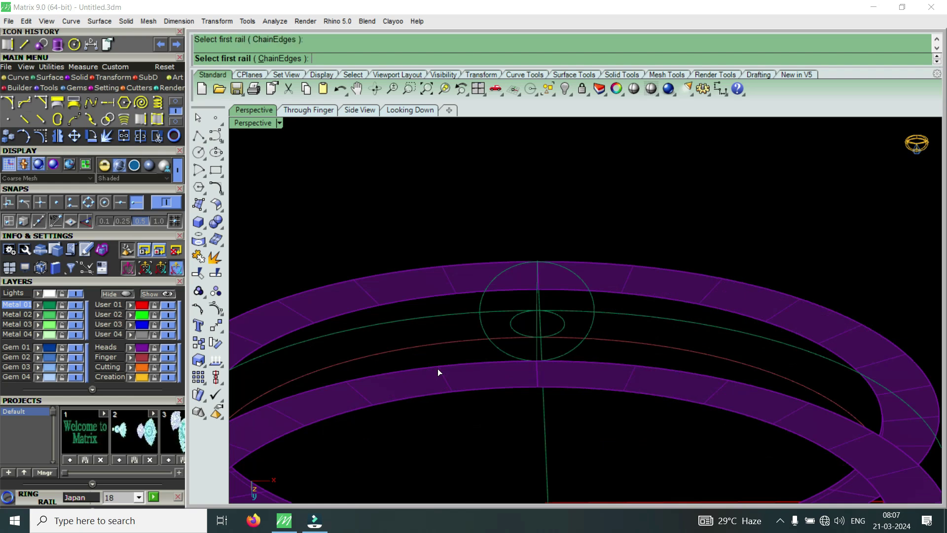
pyautogui.click(465, 266)
# Use the domed arc as the cross section and create a closed, unsimplified sweep around the band.
pyautogui.moveTo(553, 338); pyautogui.dragTo(526, 310, button='right')
pyautogui.scroll(1, 526, 310)
pyautogui.click(530, 313)
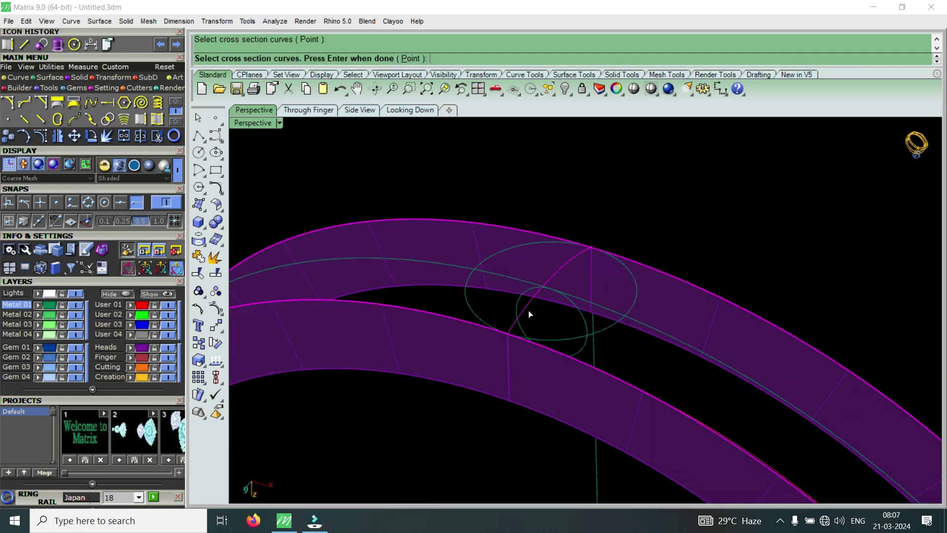
pyautogui.scroll(-2, 529, 311)
pyautogui.press('Return')
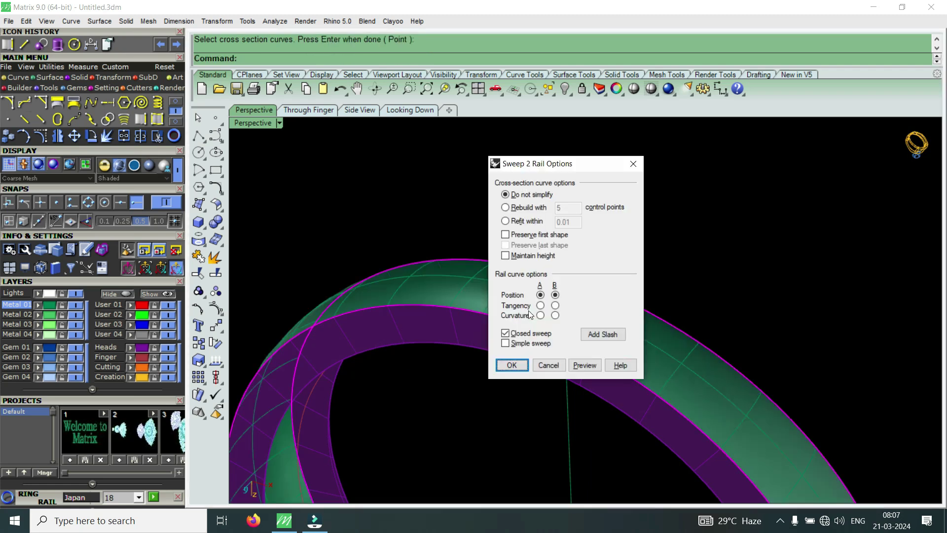
pyautogui.press('Return')
# Examine the domed outer surface from several angles and compare its profile with the flat-sided ring copy.
pyautogui.scroll(-3, 585, 236)
pyautogui.moveTo(586, 240); pyautogui.dragTo(616, 330, button='right')
pyautogui.scroll(5, 640, 176)
pyautogui.scroll(-3, 642, 237)
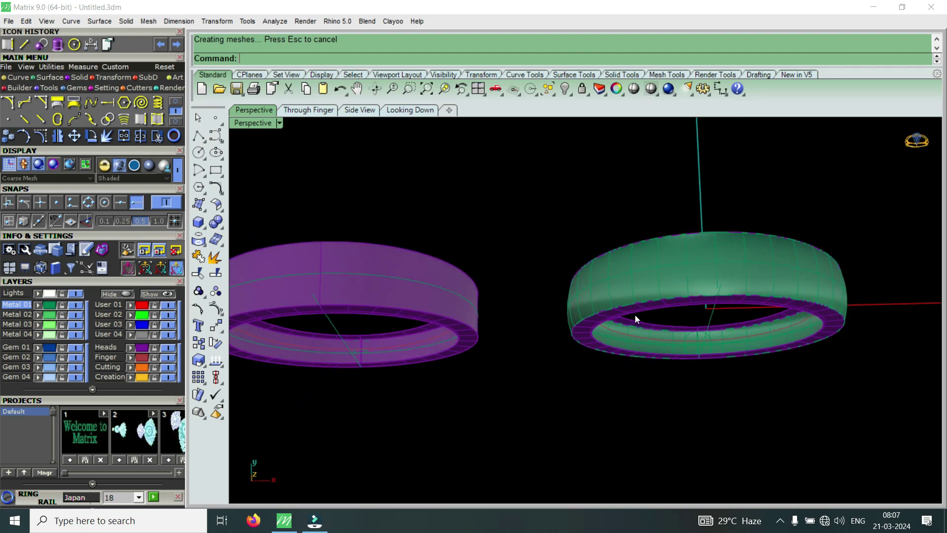
pyautogui.moveTo(592, 305); pyautogui.dragTo(576, 321, button='right')
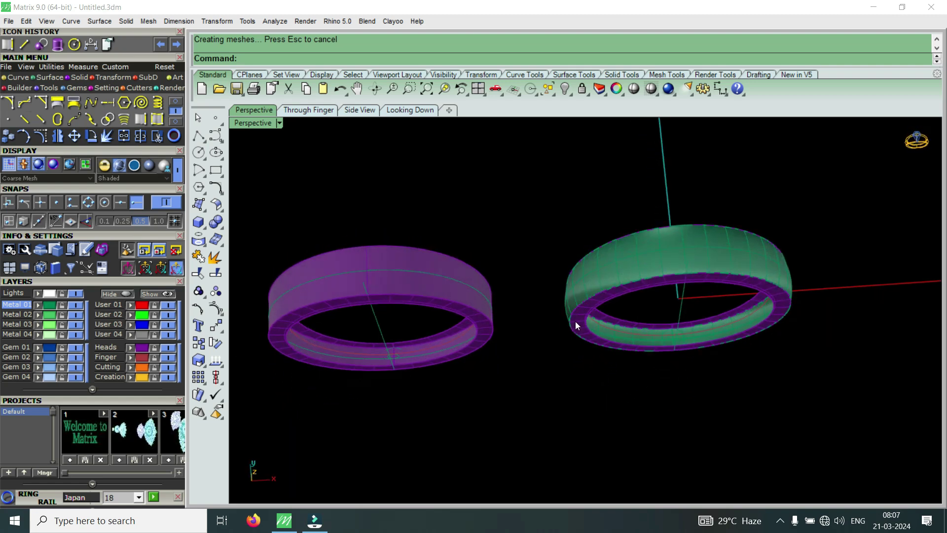
pyautogui.scroll(2, 368, 271)
pyautogui.moveTo(368, 271); pyautogui.dragTo(427, 202, button='right')
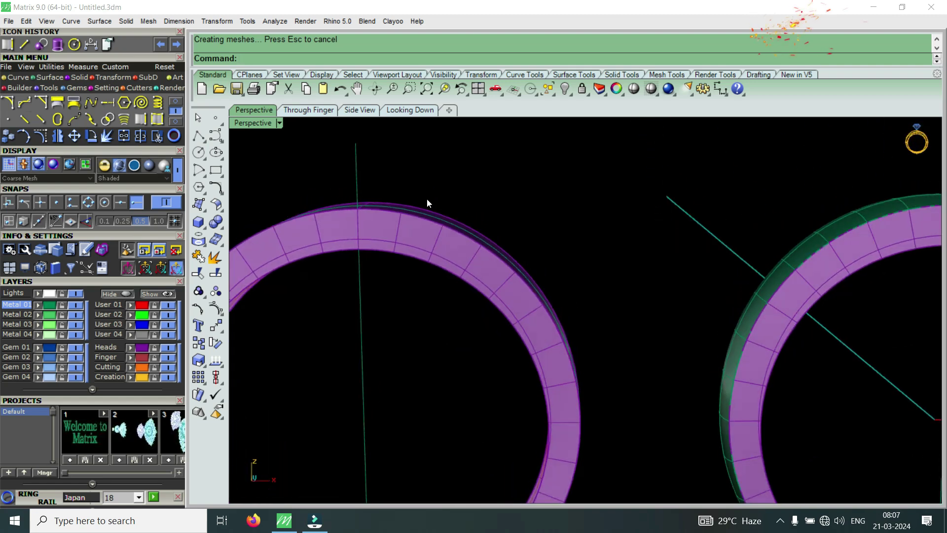
pyautogui.scroll(-2, 667, 223)
pyautogui.moveTo(667, 219); pyautogui.dragTo(617, 190, button='right')
pyautogui.scroll(3, 662, 200)
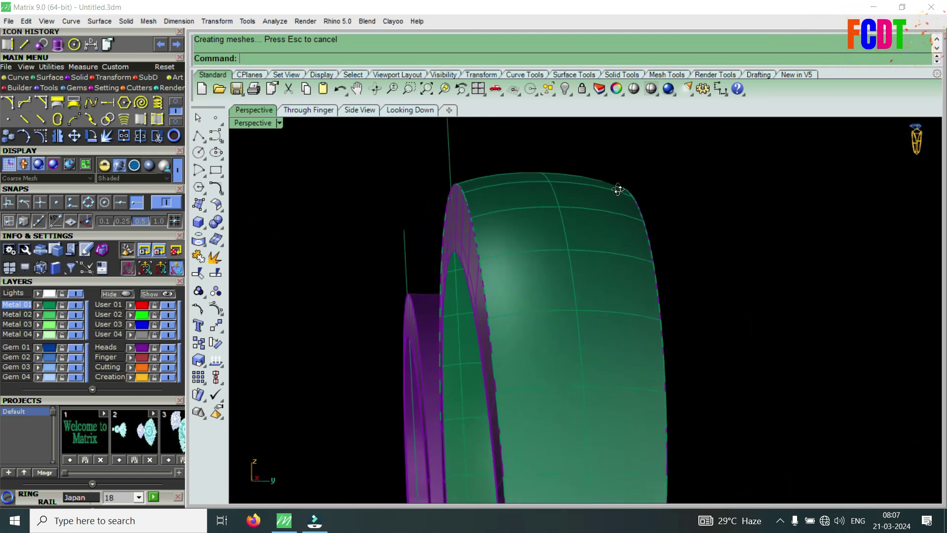
# Set the Perspective viewport's display mode to Machine and review the shading on both rings.
pyautogui.click(259, 126)
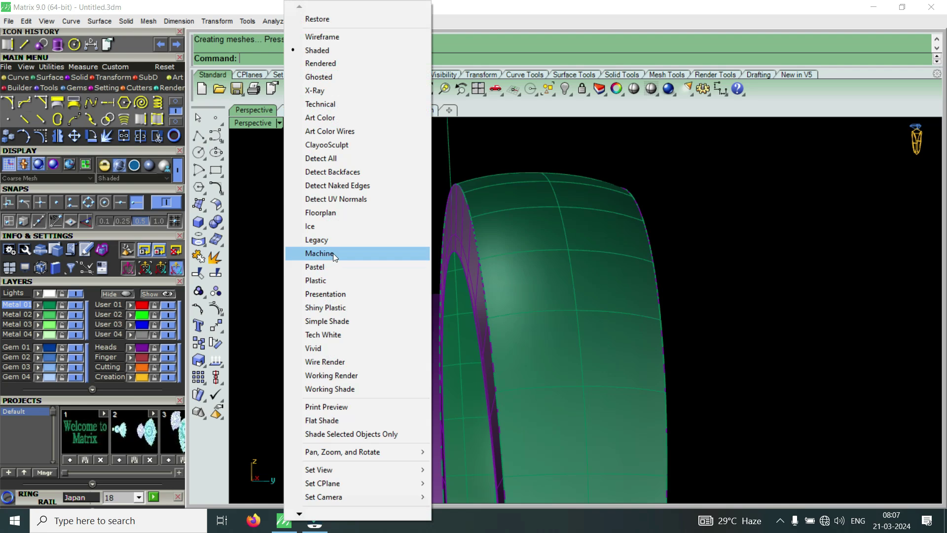
pyautogui.click(333, 253)
pyautogui.moveTo(428, 262); pyautogui.dragTo(503, 440, button='right')
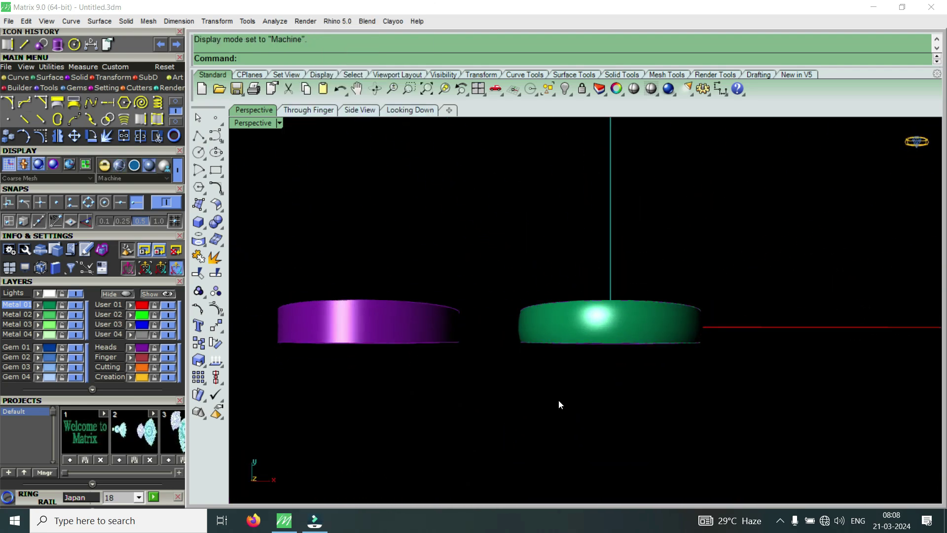
pyautogui.scroll(3, 647, 319)
pyautogui.scroll(-3, 609, 353)
pyautogui.moveTo(614, 369); pyautogui.dragTo(615, 272, button='right')
pyautogui.scroll(3, 587, 330)
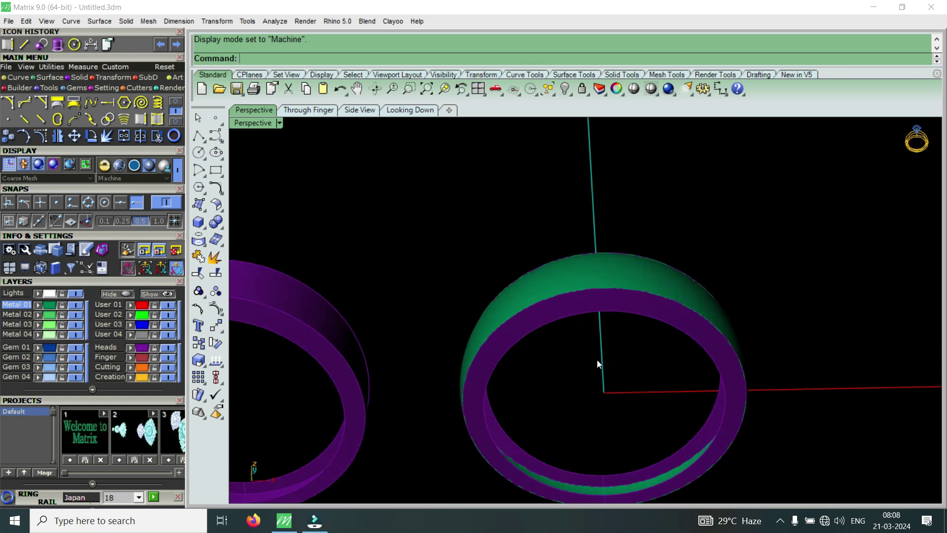
# Offset the domed outer surface inward with OffsetSrf to turn it into a solid band.
pyautogui.moveTo(599, 363); pyautogui.dragTo(600, 203, button='right')
pyautogui.scroll(3, 625, 260)
pyautogui.click(626, 260)
pyautogui.scroll(-3, 620, 356)
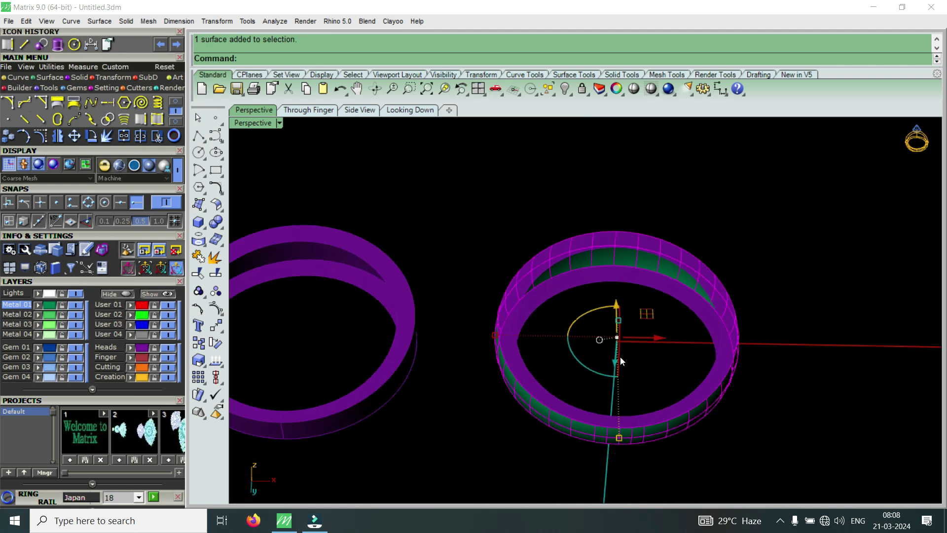
pyautogui.scroll(3, 610, 321)
pyautogui.moveTo(610, 322); pyautogui.dragTo(580, 386, button='right')
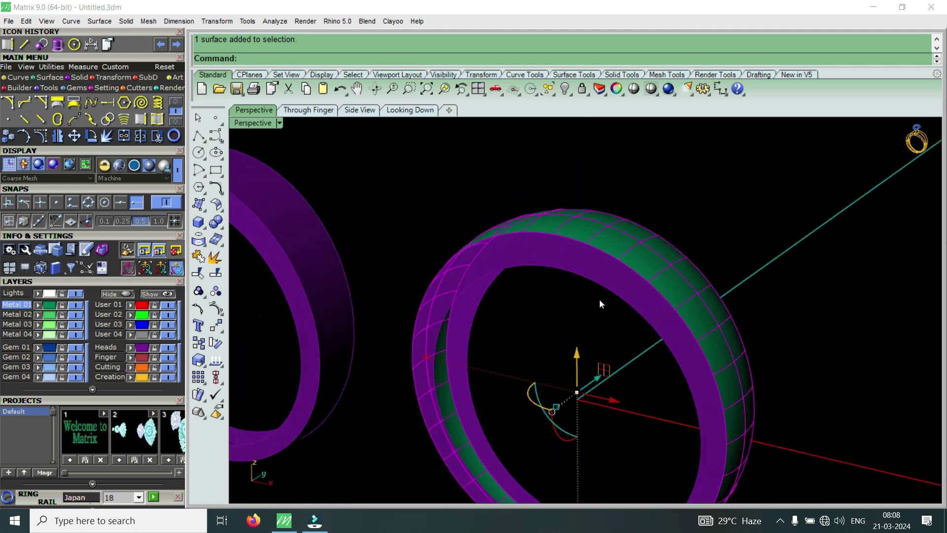
pyautogui.write('Of')
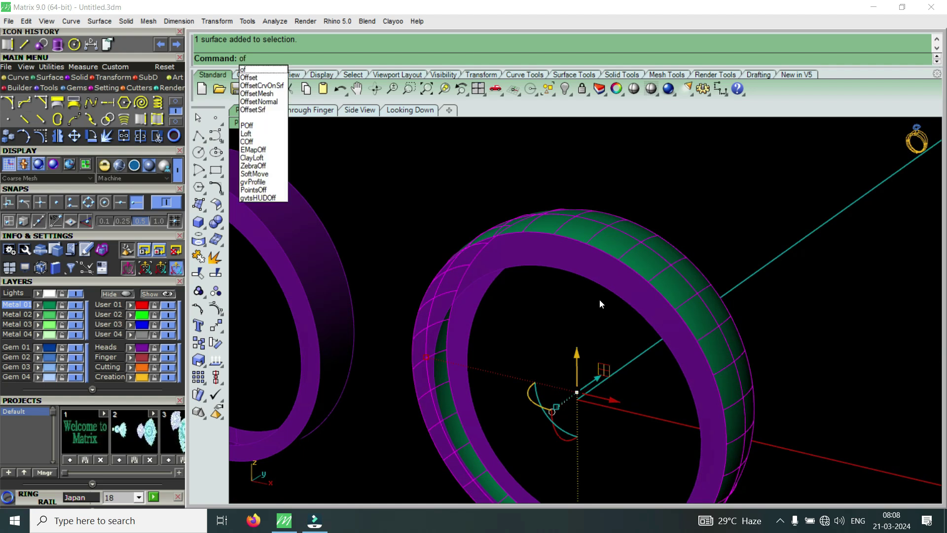
pyautogui.click(270, 111)
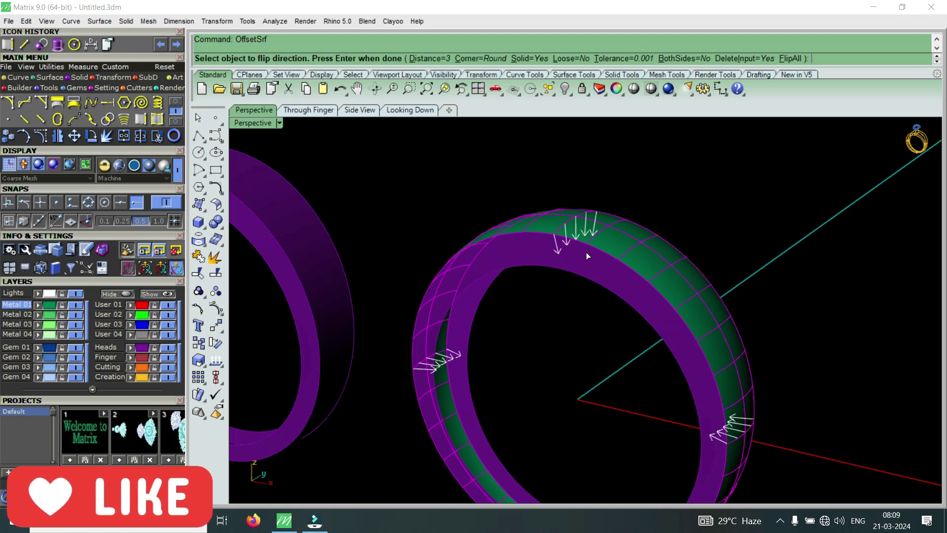
pyautogui.scroll(-2, 587, 252)
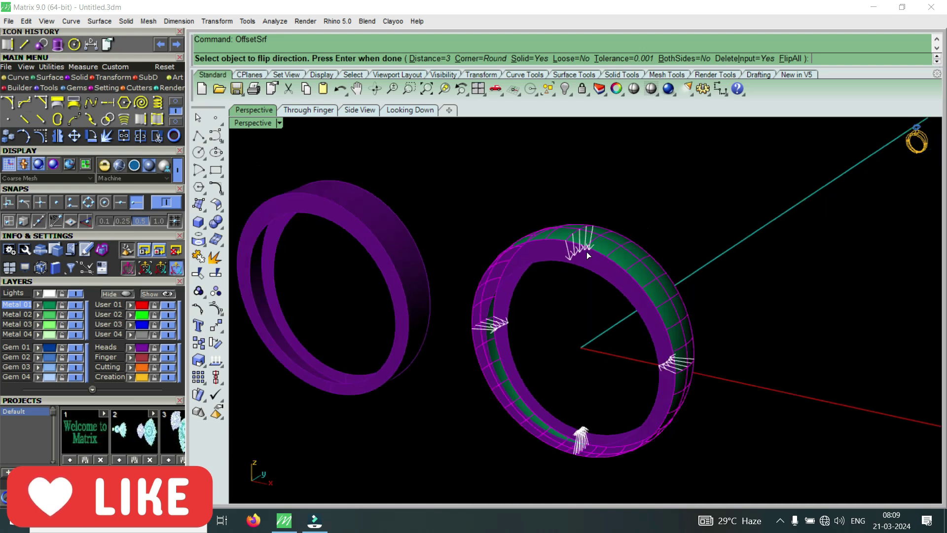
pyautogui.scroll(2, 567, 294)
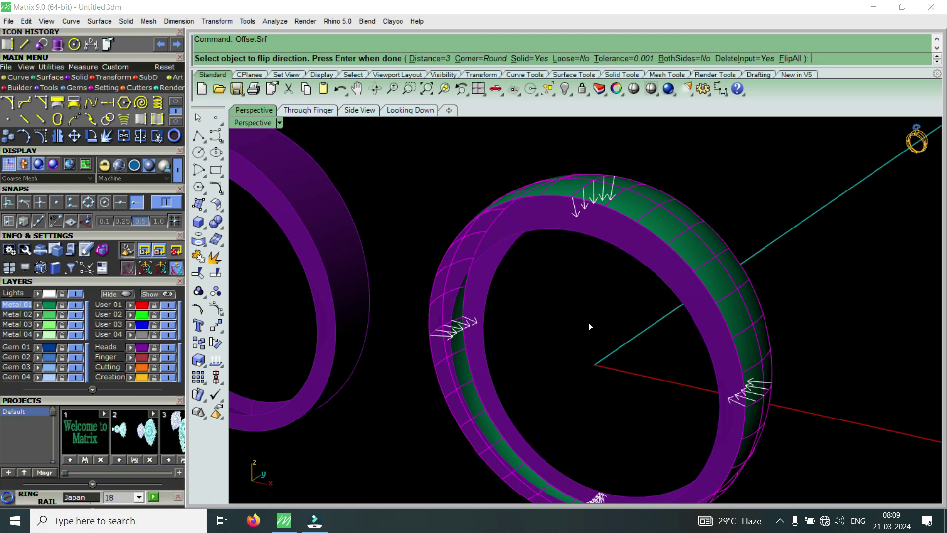
pyautogui.write('8')
pyautogui.press('Return')
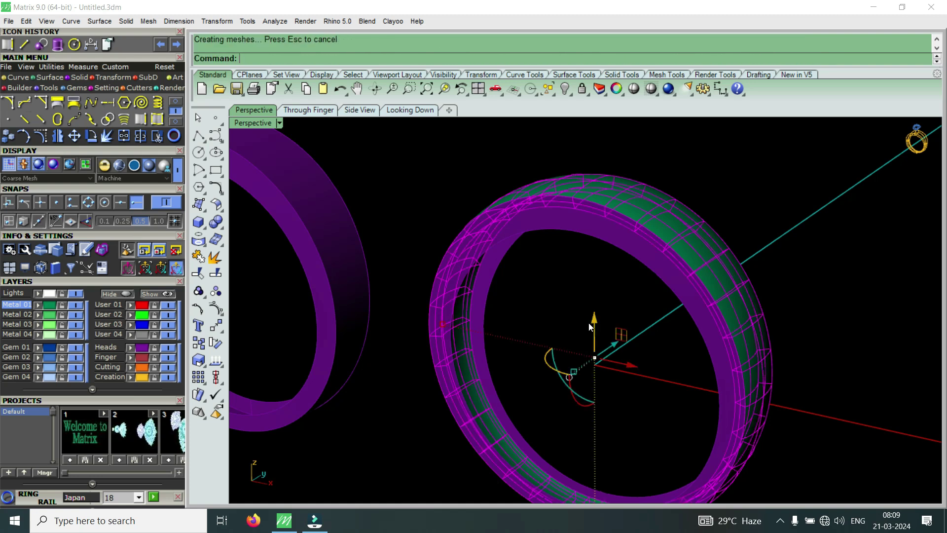
pyautogui.click(562, 340)
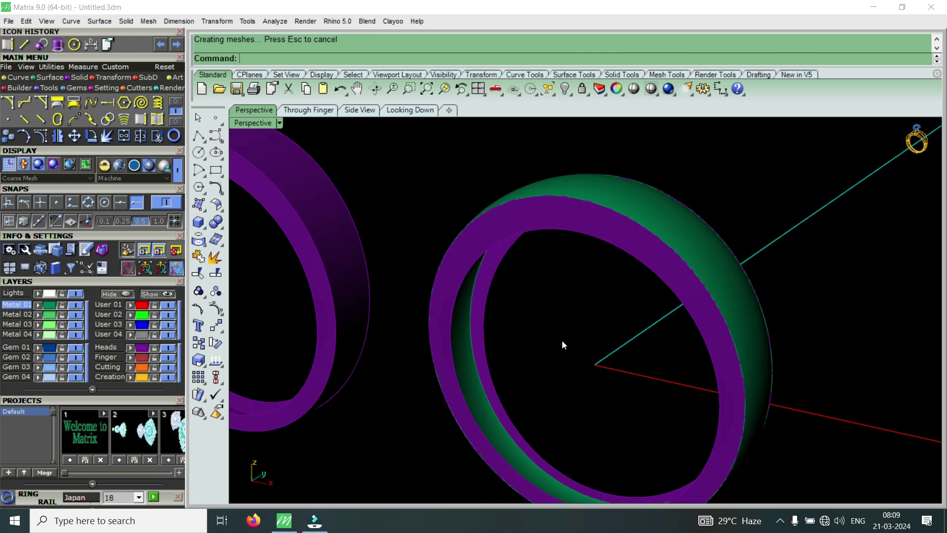
# Assign the offset domed solid to the Metal 02 layer and check the band's appearance.
pyautogui.moveTo(551, 345); pyautogui.dragTo(608, 199, button='right')
pyautogui.click(601, 213)
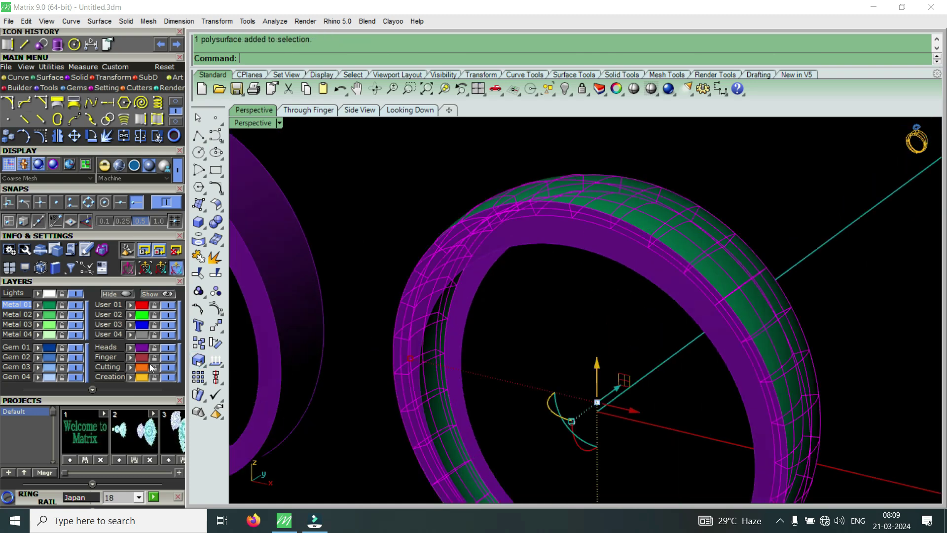
pyautogui.click(37, 314)
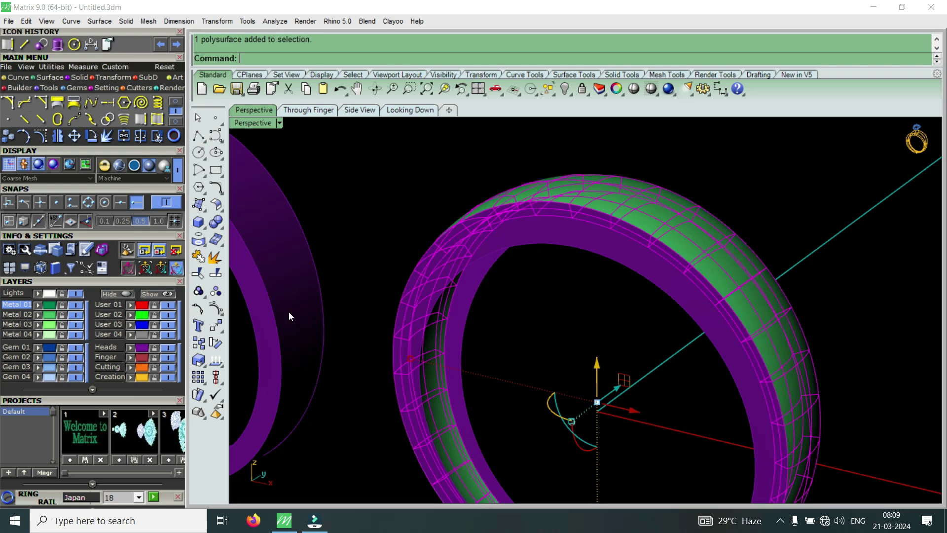
pyautogui.click(497, 252)
pyautogui.scroll(-3, 704, 247)
pyautogui.moveTo(703, 248); pyautogui.dragTo(671, 332, button='right')
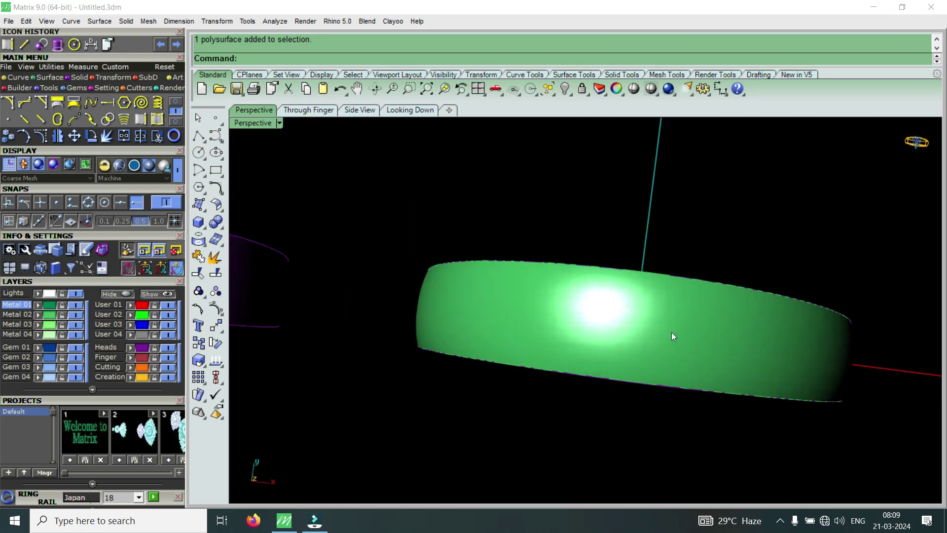
pyautogui.click(671, 332)
pyautogui.moveTo(687, 367); pyautogui.dragTo(613, 253, button='right')
pyautogui.press('Escape')
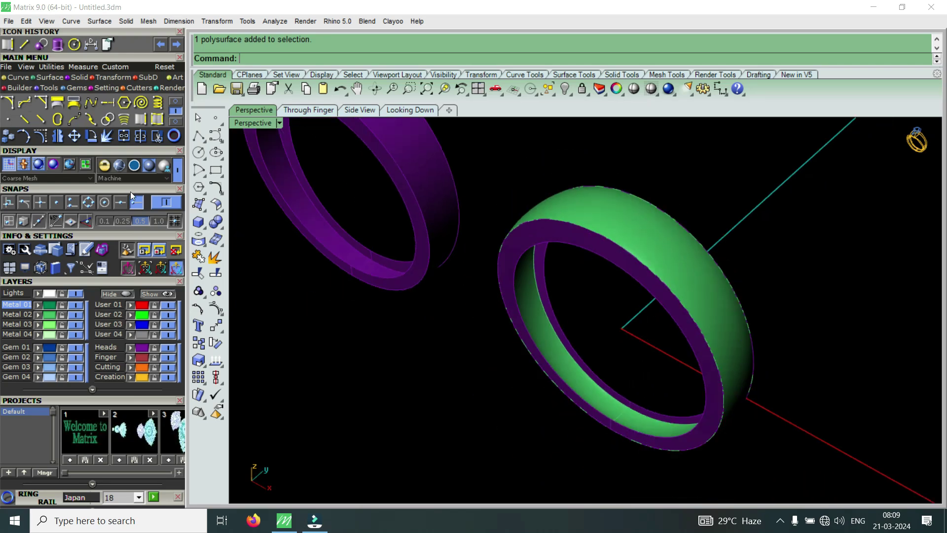
# Extract the domed outer face from the offset solid as a separate surface.
pyautogui.click(79, 77)
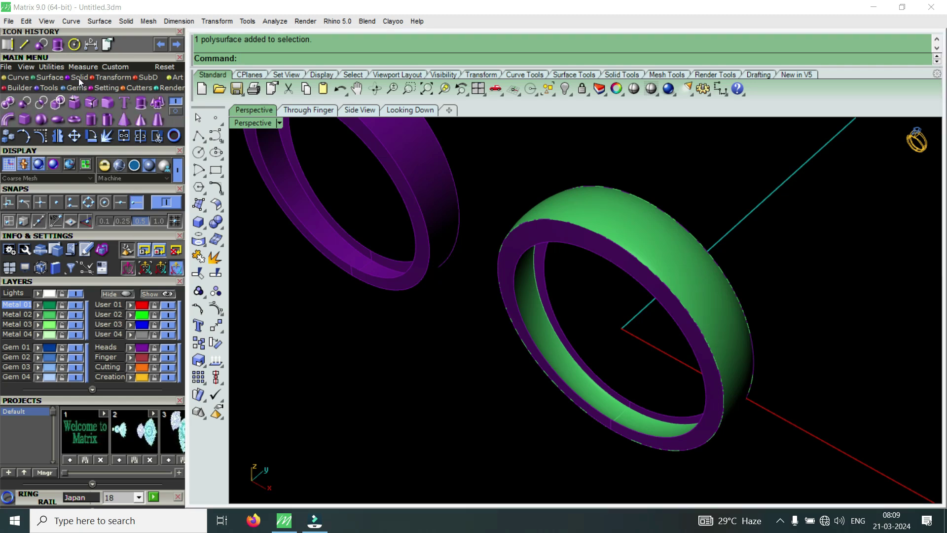
pyautogui.click(90, 105)
pyautogui.click(600, 218)
pyautogui.press('Return')
pyautogui.moveTo(517, 284); pyautogui.dragTo(473, 238, button='right')
pyautogui.scroll(-3, 564, 258)
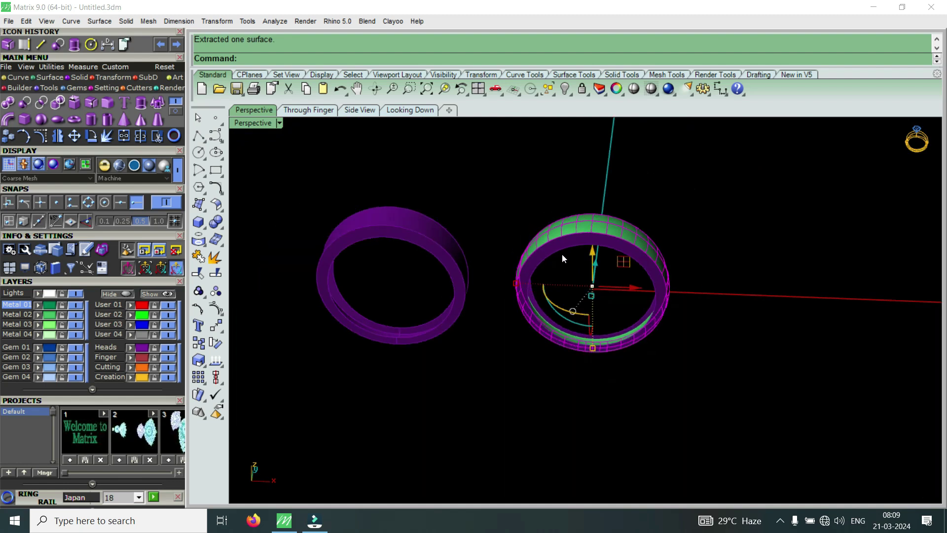
# Flatten the extracted outer face into a planar strip with Squish, using the default options.
pyautogui.moveTo(590, 262); pyautogui.dragTo(592, 357, button='right')
pyautogui.scroll(2, 592, 272)
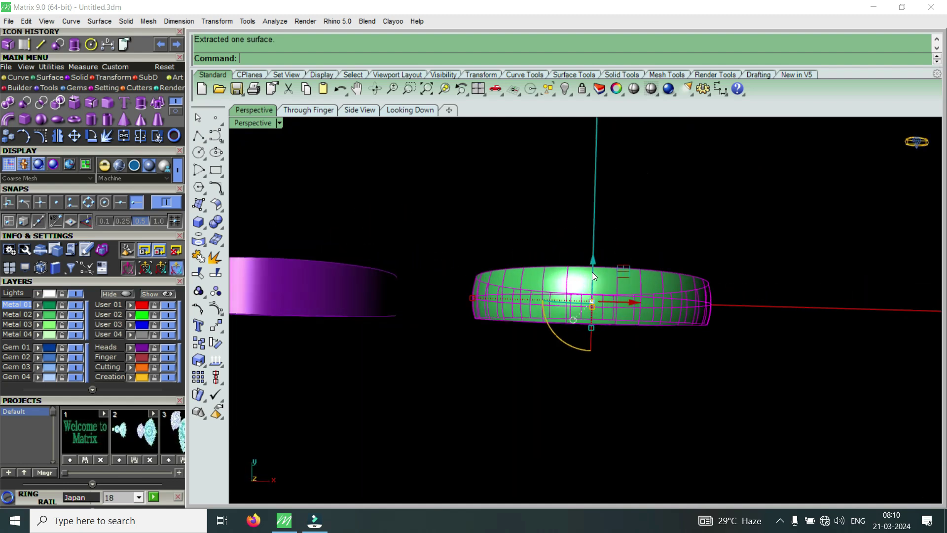
pyautogui.write('Squish')
pyautogui.press('Return')
pyautogui.press('Return')
pyautogui.scroll(-3, 622, 296)
pyautogui.moveTo(639, 317); pyautogui.dragTo(678, 303, button='right')
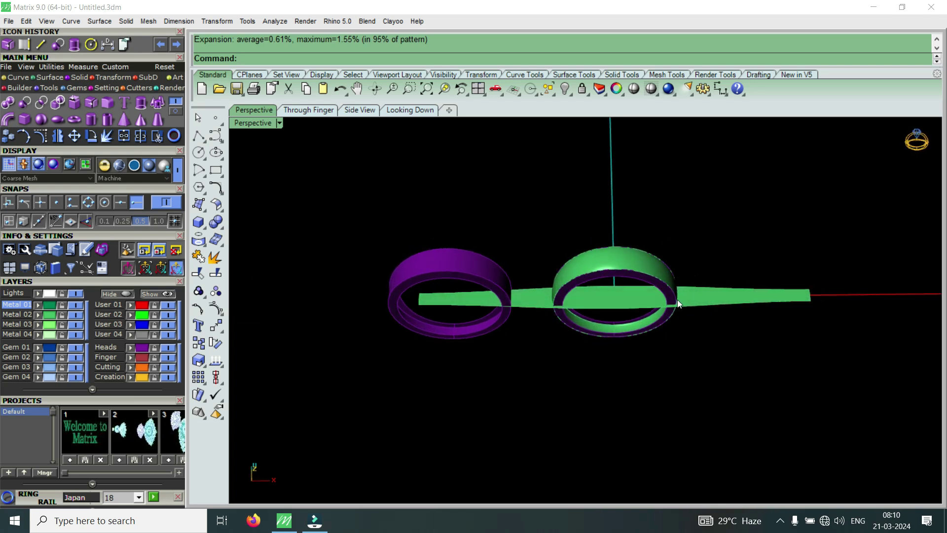
pyautogui.moveTo(662, 343); pyautogui.dragTo(661, 383, button='right')
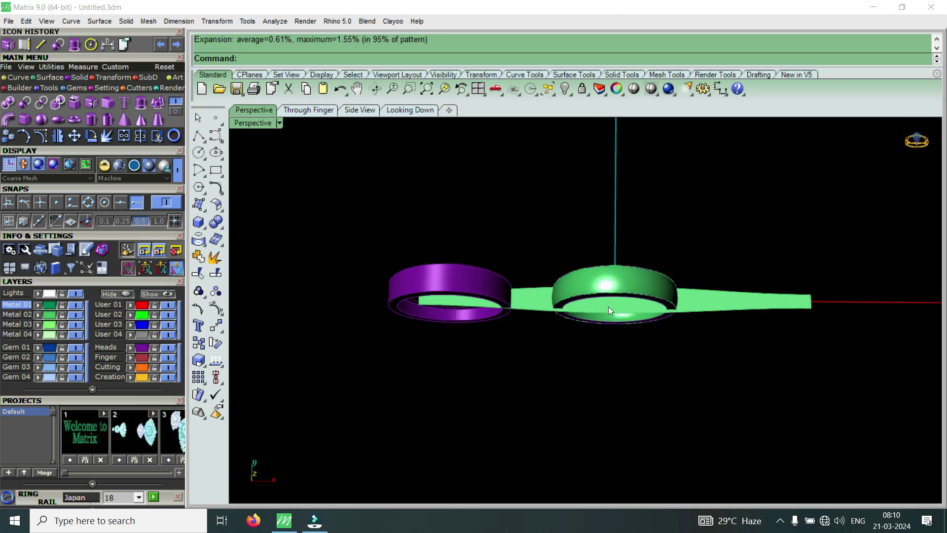
# In the Looking Down view, move the flattened strip and the circle at its centre straight up, clear of both rings.
pyautogui.scroll(3, 638, 288)
pyautogui.click(615, 329)
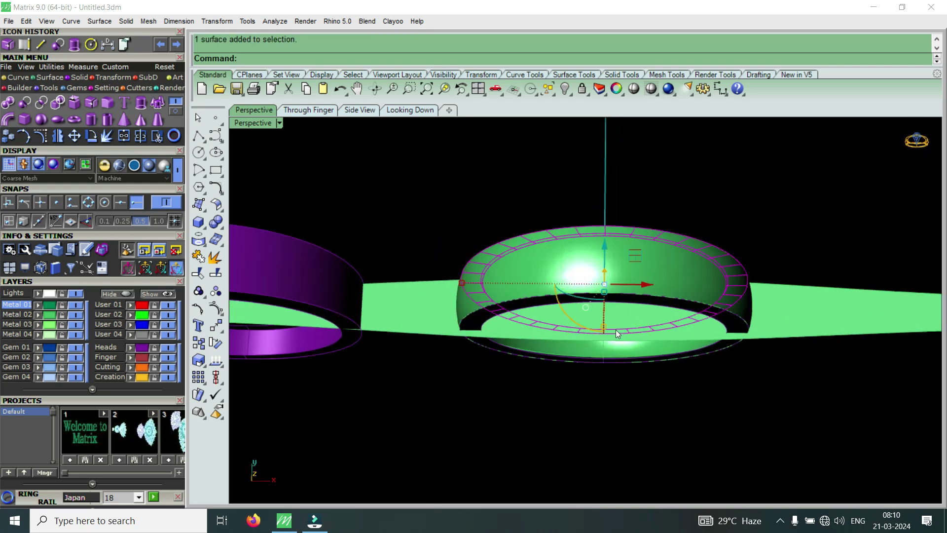
pyautogui.scroll(-3, 635, 333)
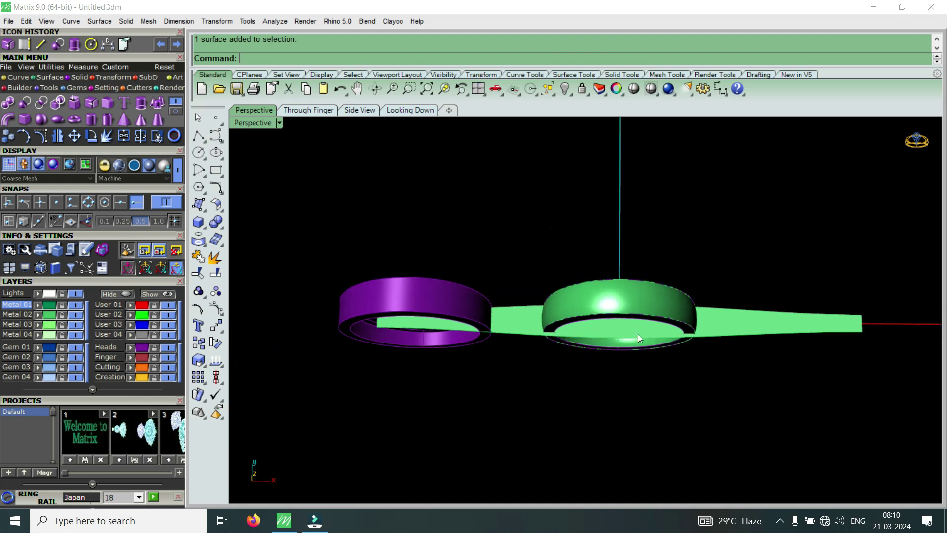
pyautogui.scroll(3, 725, 334)
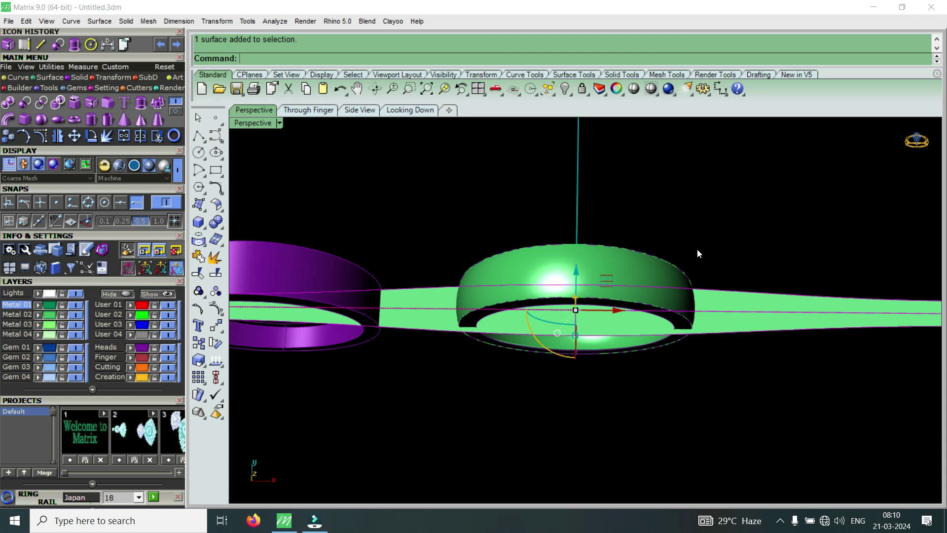
pyautogui.scroll(-3, 697, 248)
pyautogui.doubleClick(263, 123)
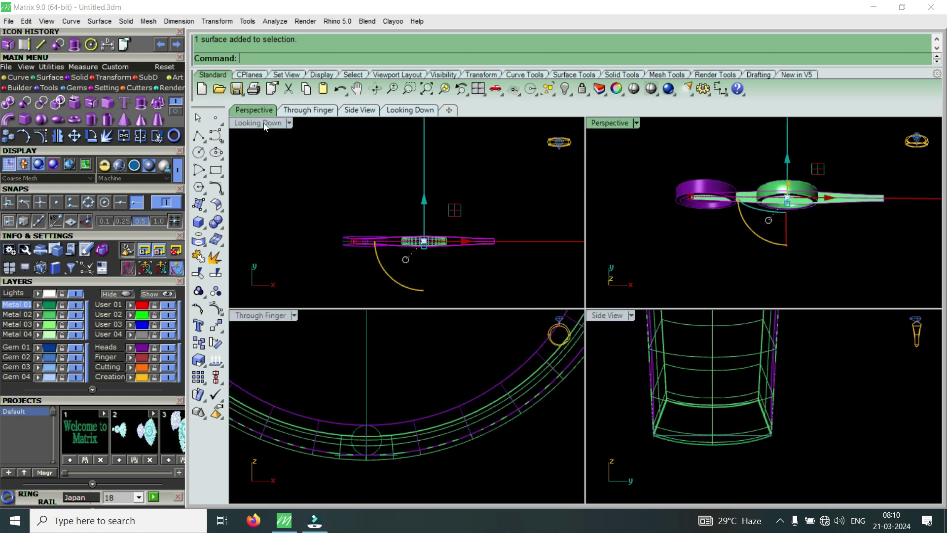
pyautogui.doubleClick(264, 122)
pyautogui.scroll(15, 618, 372)
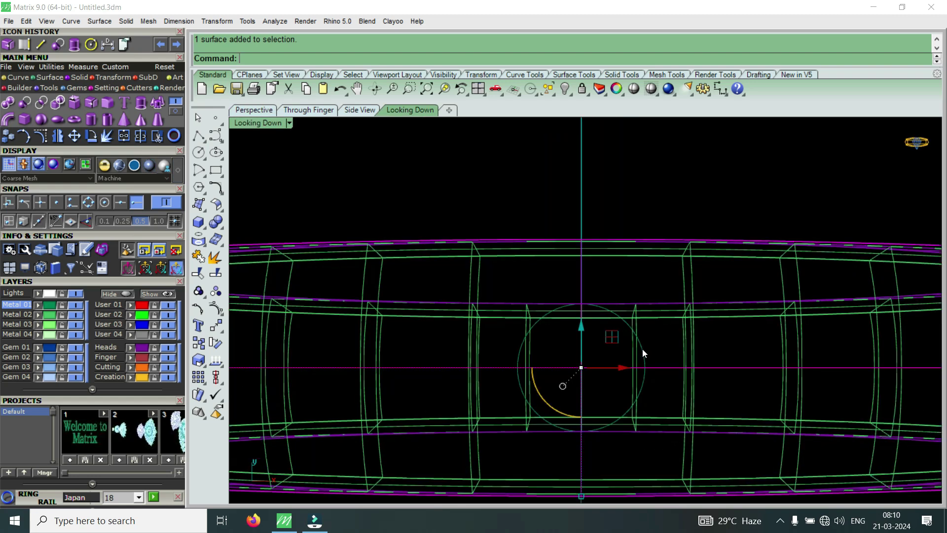
pyautogui.click(642, 349)
pyautogui.scroll(-3, 620, 332)
pyautogui.scroll(-5, 620, 333)
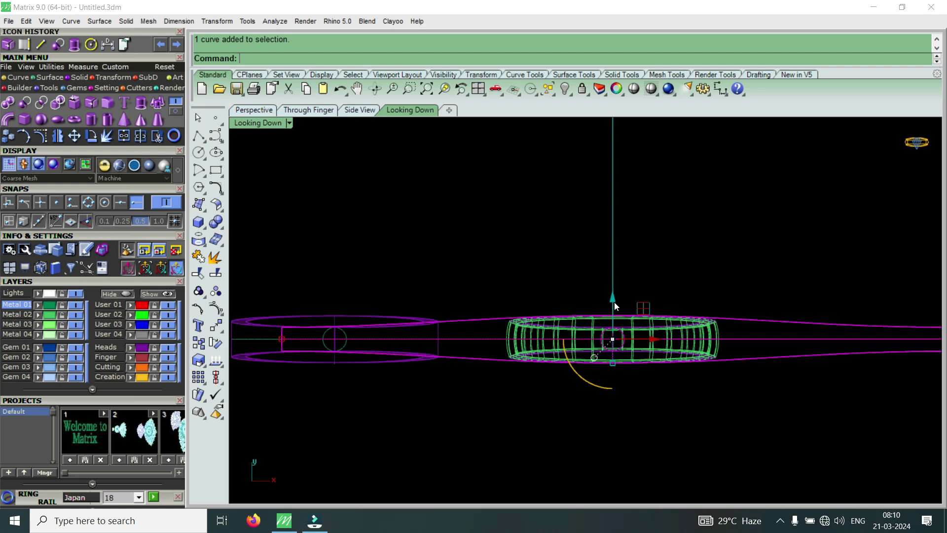
pyautogui.moveTo(614, 302); pyautogui.dragTo(615, 171)
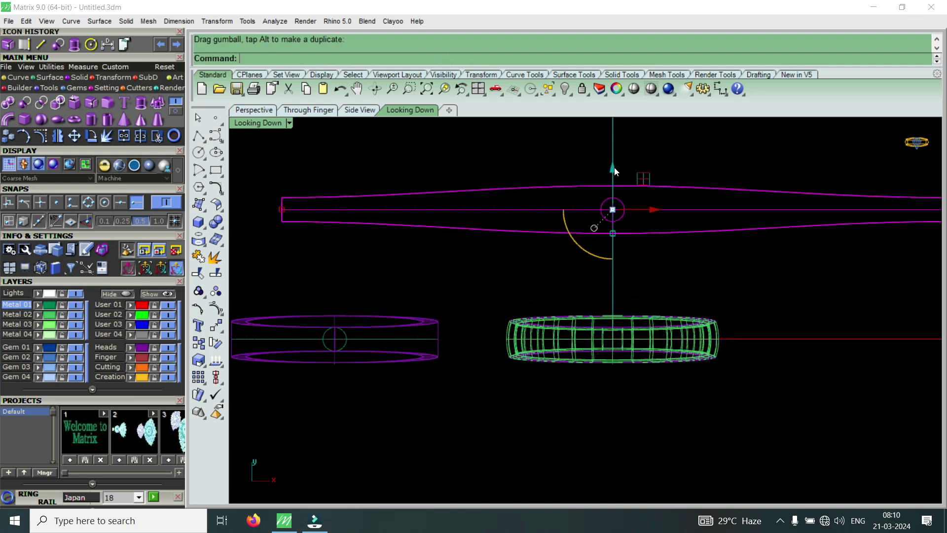
pyautogui.scroll(-3, 599, 239)
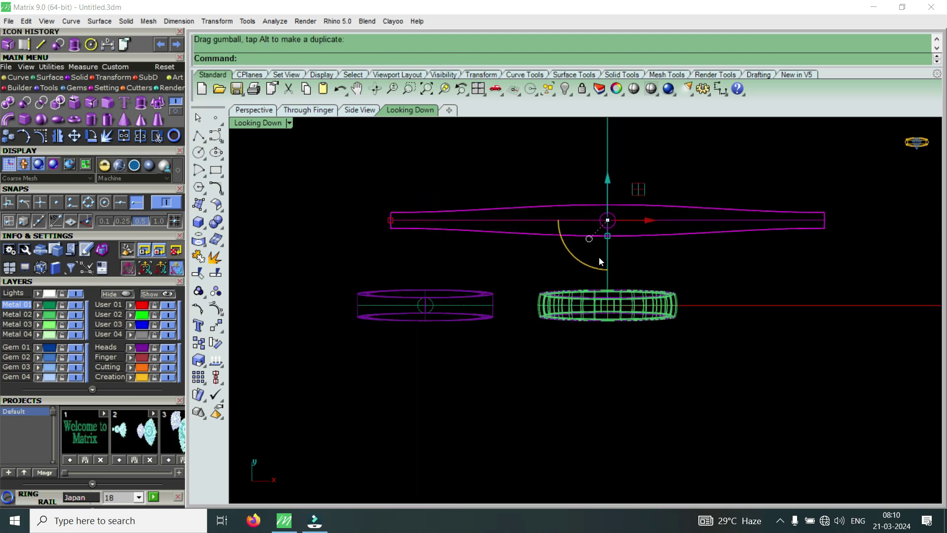
pyautogui.press('Escape')
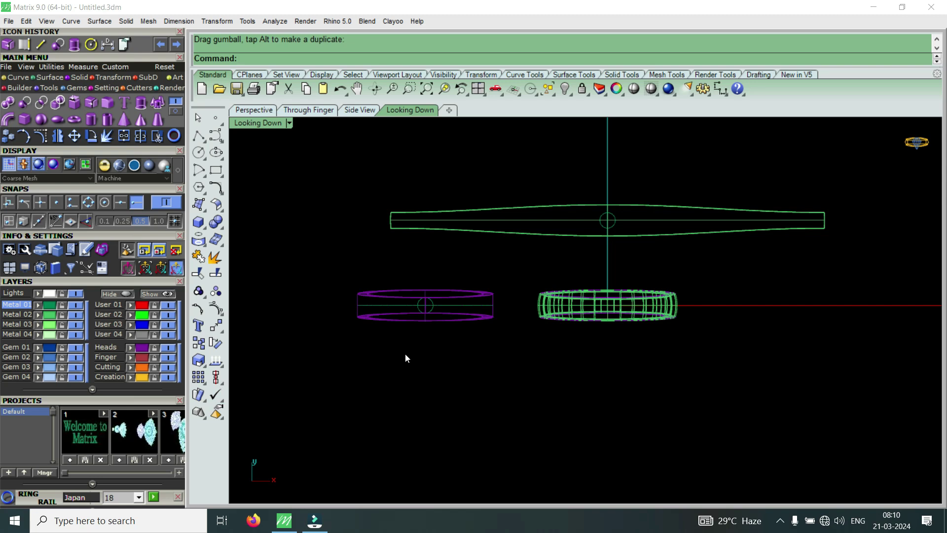
# Start the TextObject command to create text.
pyautogui.click(199, 326)
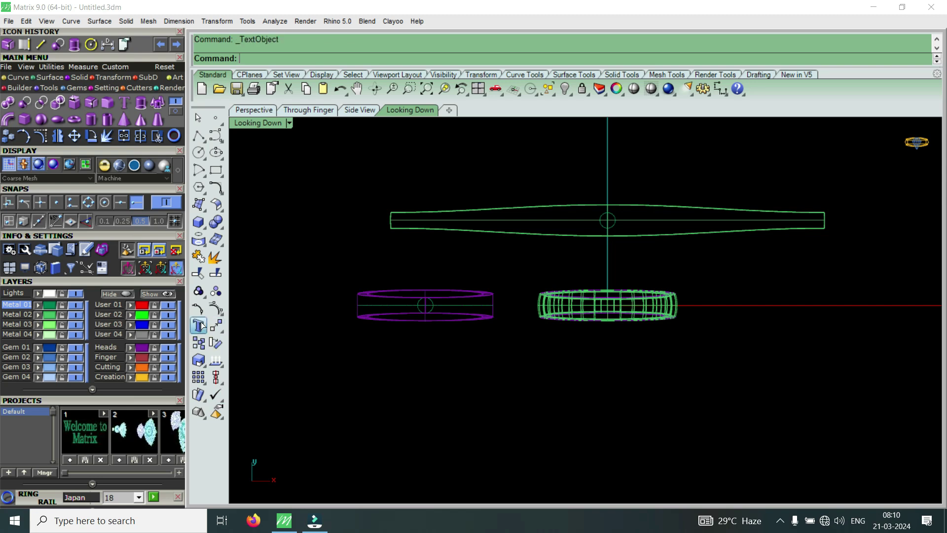
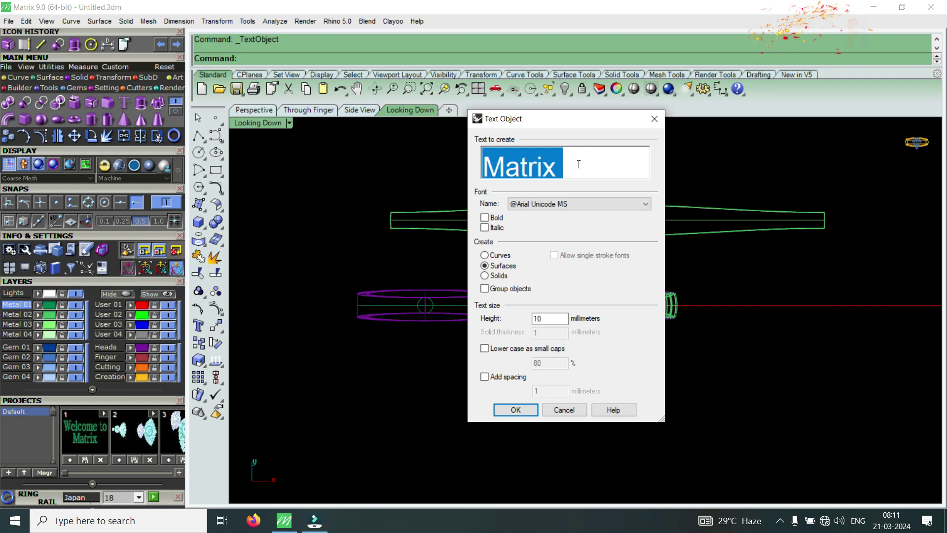
# Replace the default text in the Text Object settings with "MD".
pyautogui.press('BackSpace')
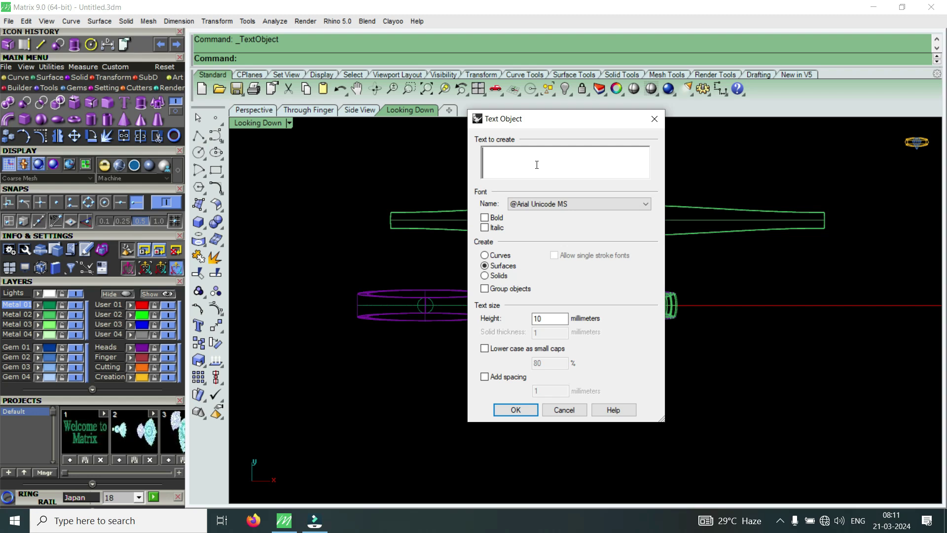
pyautogui.write('m')
pyautogui.press('BackSpace')
pyautogui.write('MD')
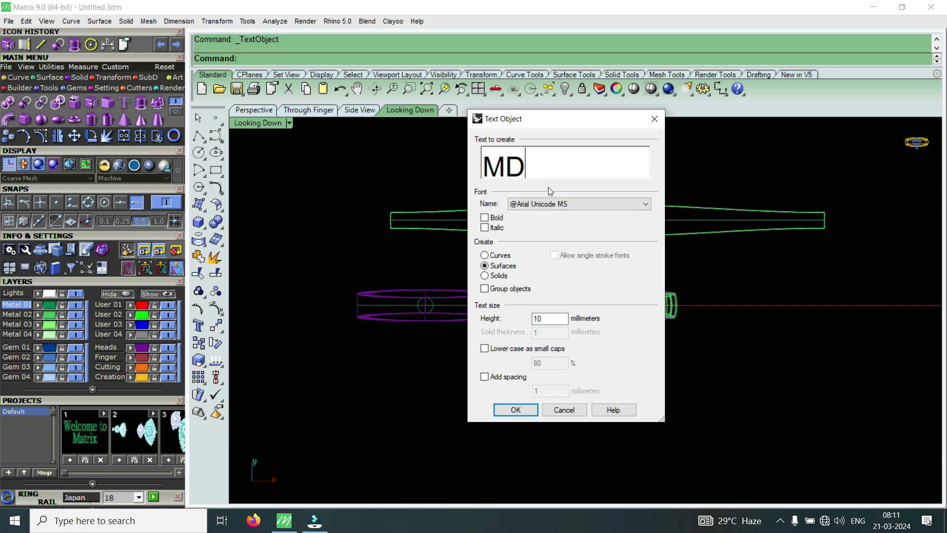
# Preview the MD text in successive fonts from the list as far as Bell MT, and select Bahnschrift.
pyautogui.click(645, 204)
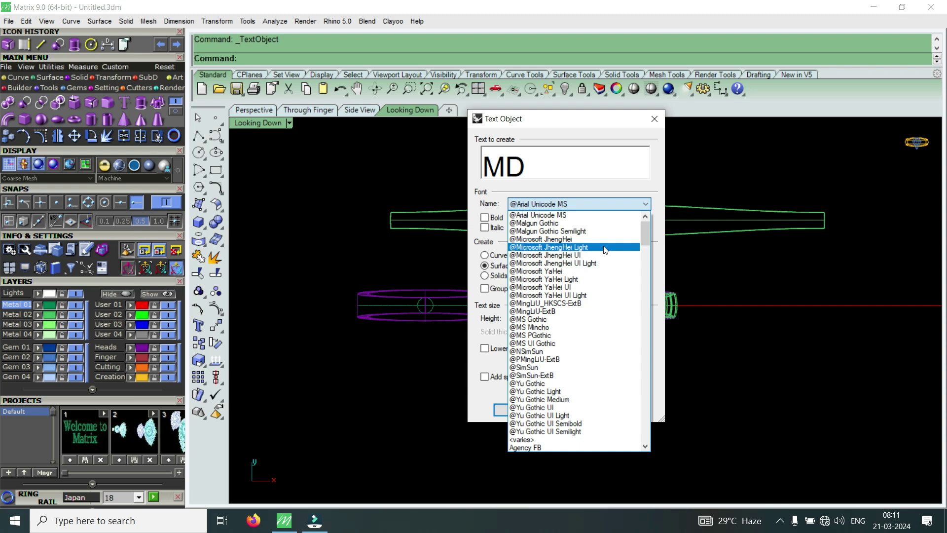
pyautogui.press('Down')
pyautogui.press('Down')
pyautogui.press('Down')
pyautogui.press('Down')
pyautogui.press('Down')
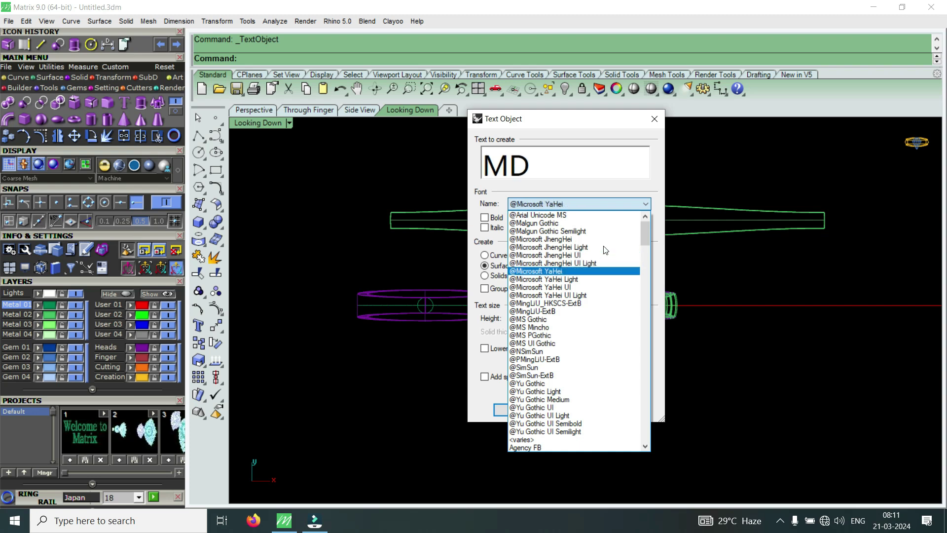
pyautogui.press('Down')
pyautogui.press('Down')
pyautogui.press('Down')
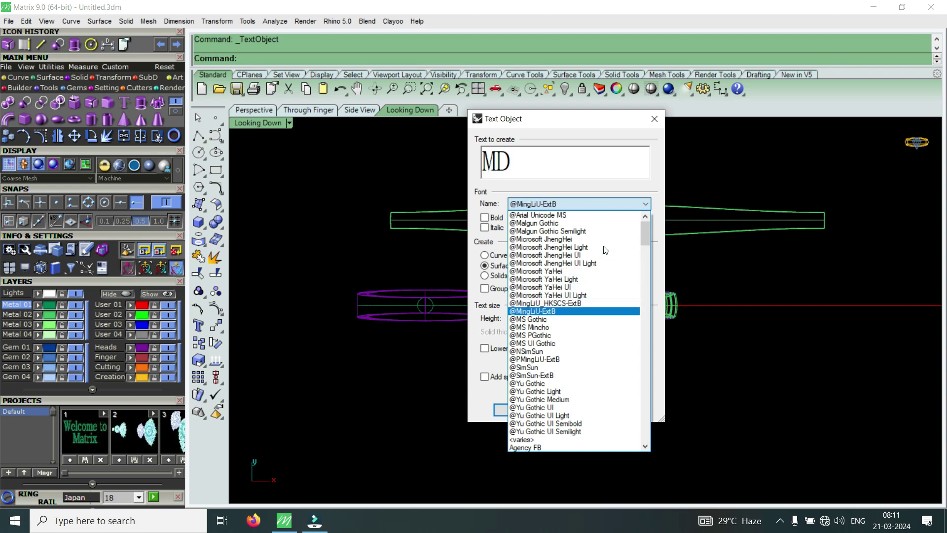
pyautogui.press('Down')
pyautogui.press('Down')
pyautogui.press('Down')
pyautogui.press('Down')
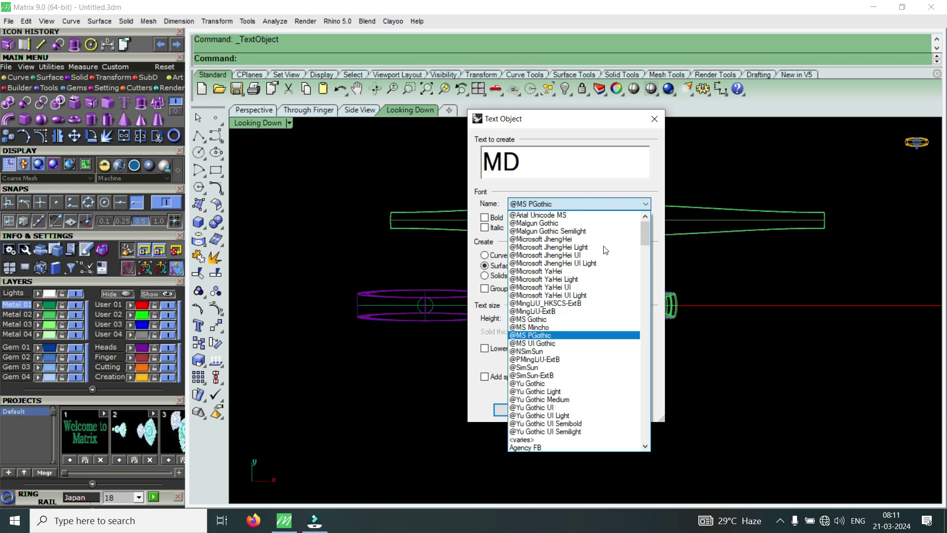
pyautogui.press('Down')
pyautogui.press('Down')
pyautogui.press('Down')
pyautogui.press('Down')
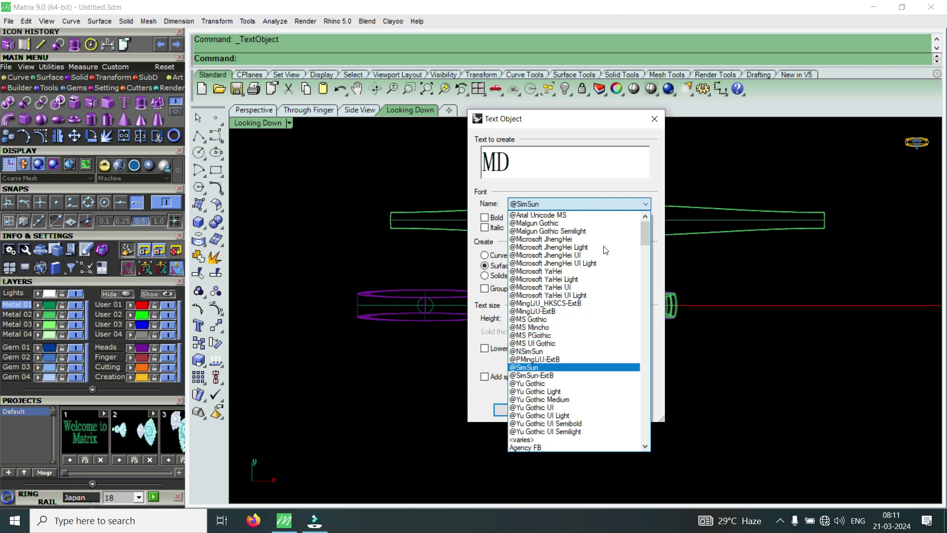
pyautogui.press('Down')
pyautogui.press('Down')
pyautogui.press('Down')
pyautogui.press('Down')
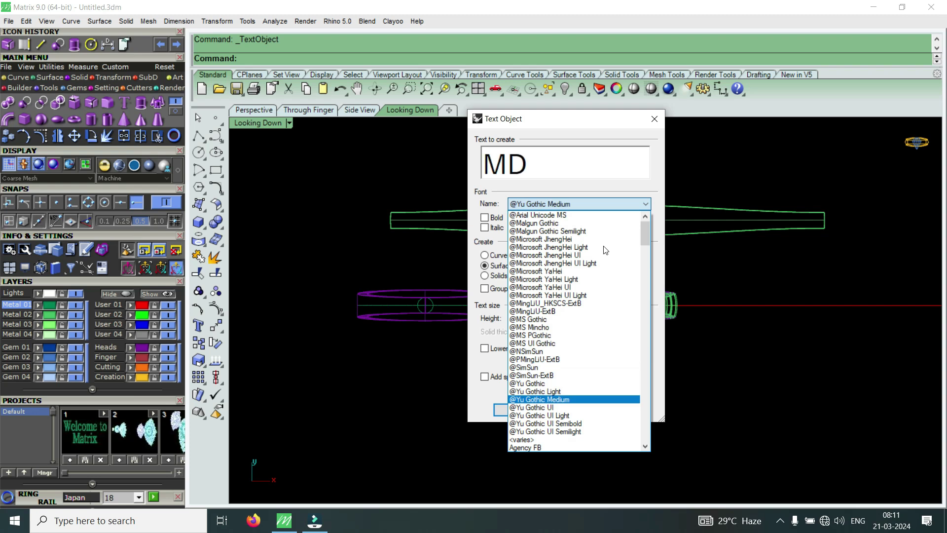
pyautogui.press('Down')
pyautogui.press('Down')
pyautogui.press('Down')
pyautogui.press('Down')
pyautogui.press('Down')
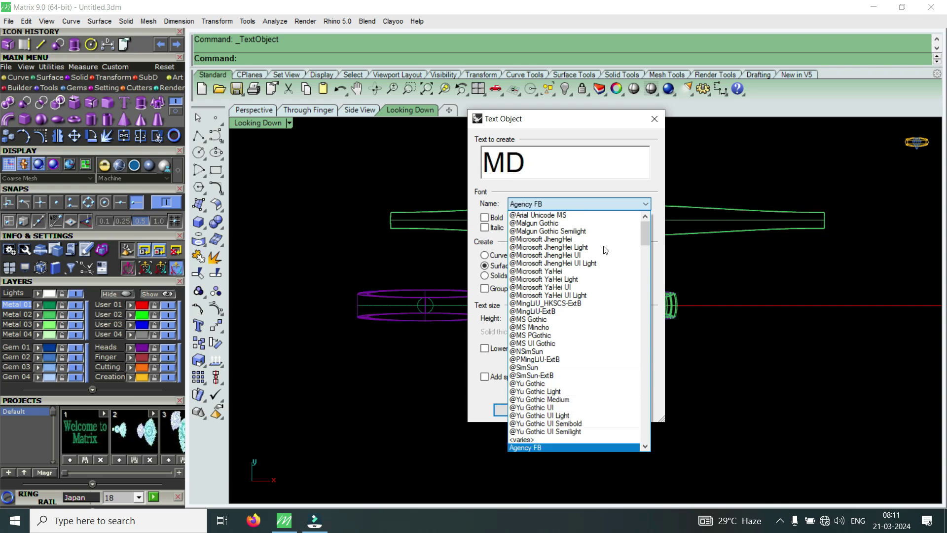
pyautogui.press('Down')
pyautogui.press('Down')
pyautogui.press('Down')
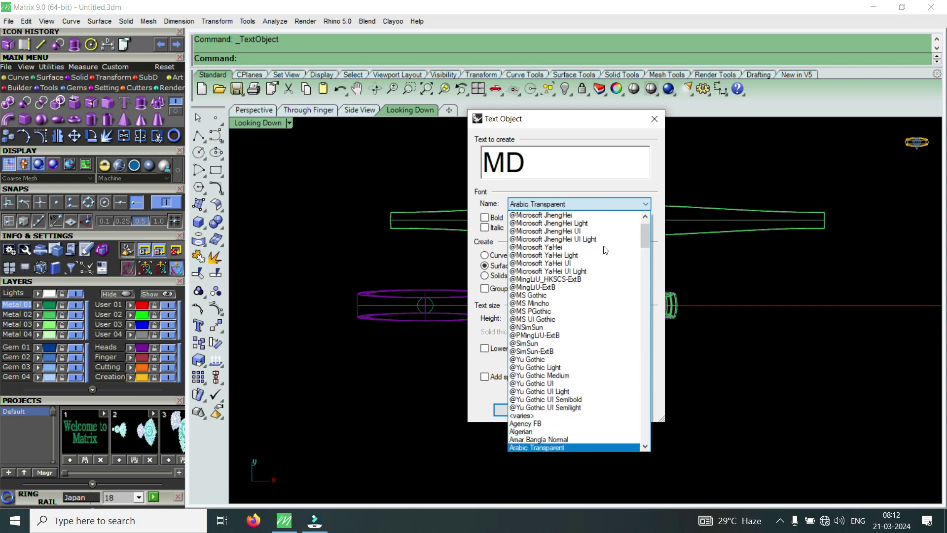
pyautogui.press('Down')
pyautogui.press('Down')
pyautogui.press('Down')
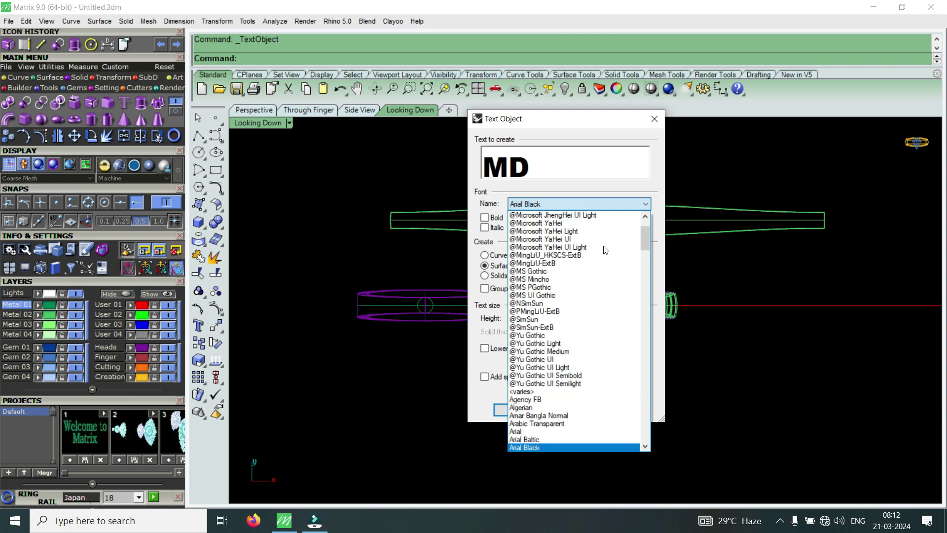
pyautogui.press('Down')
pyautogui.press('Down')
pyautogui.press('Down')
pyautogui.press('Down')
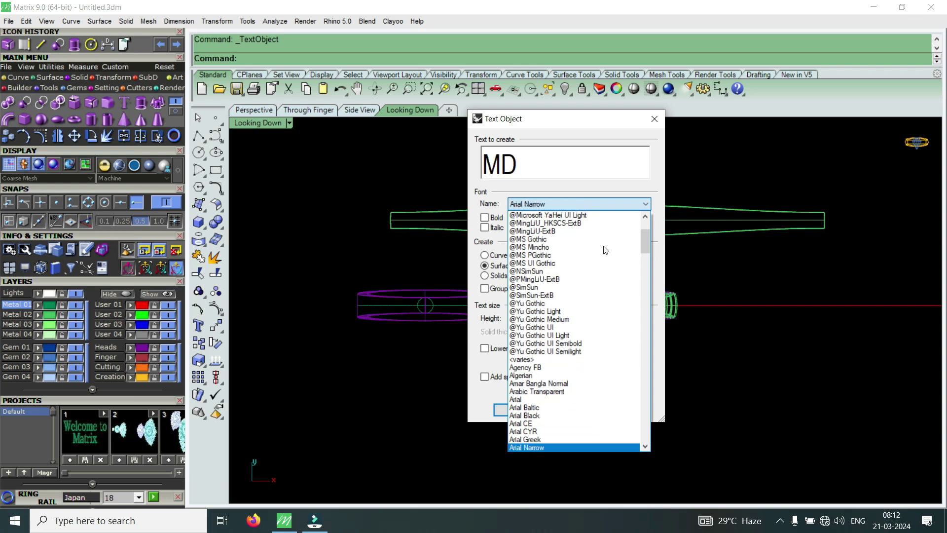
pyautogui.press('Down')
pyautogui.press('Down')
pyautogui.press('Down')
pyautogui.press('Down')
pyautogui.press('Down')
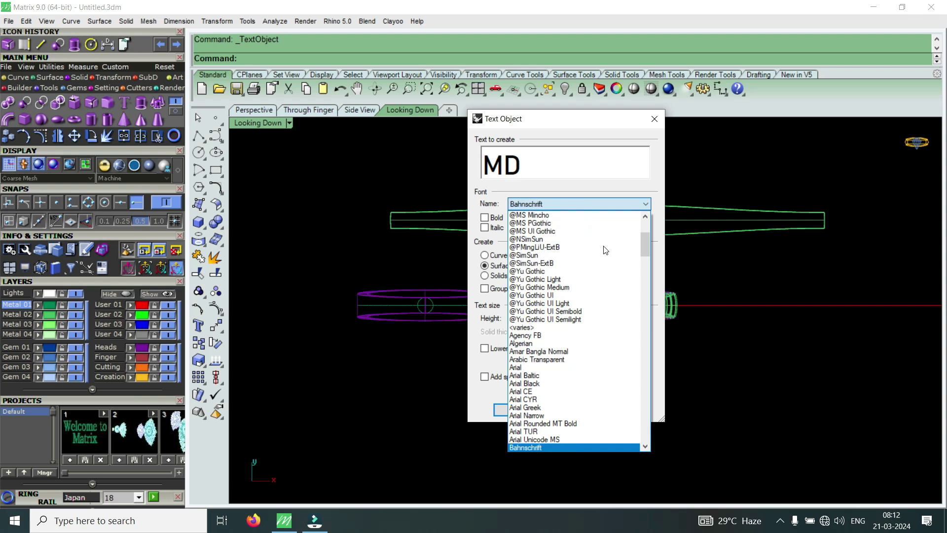
pyautogui.press('Down')
pyautogui.press('Down')
pyautogui.press('Down')
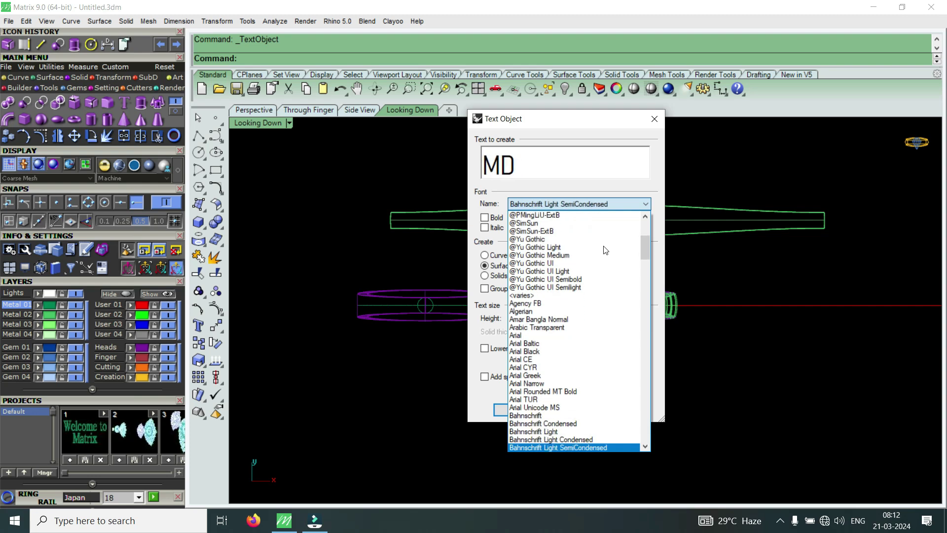
pyautogui.press('Down')
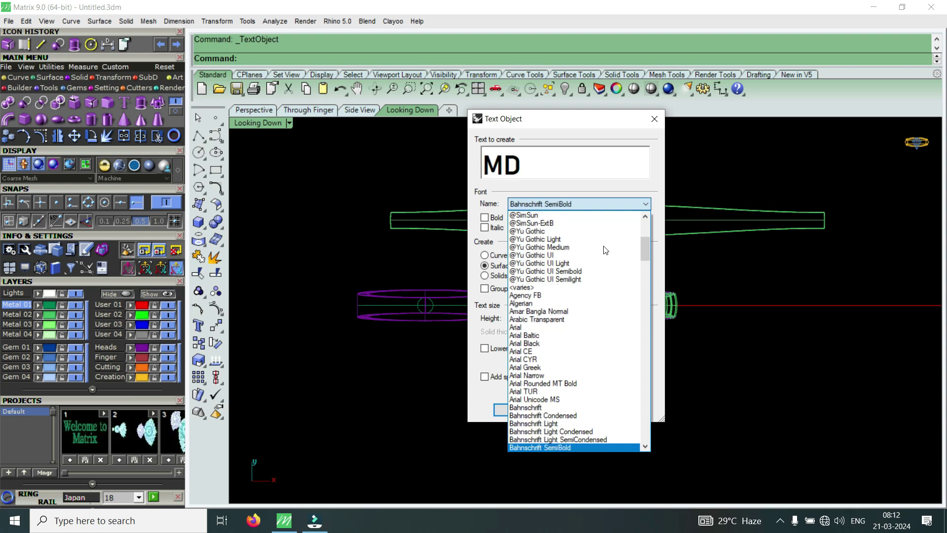
pyautogui.press('Down')
pyautogui.press('Down')
pyautogui.press('Down')
pyautogui.press('Down')
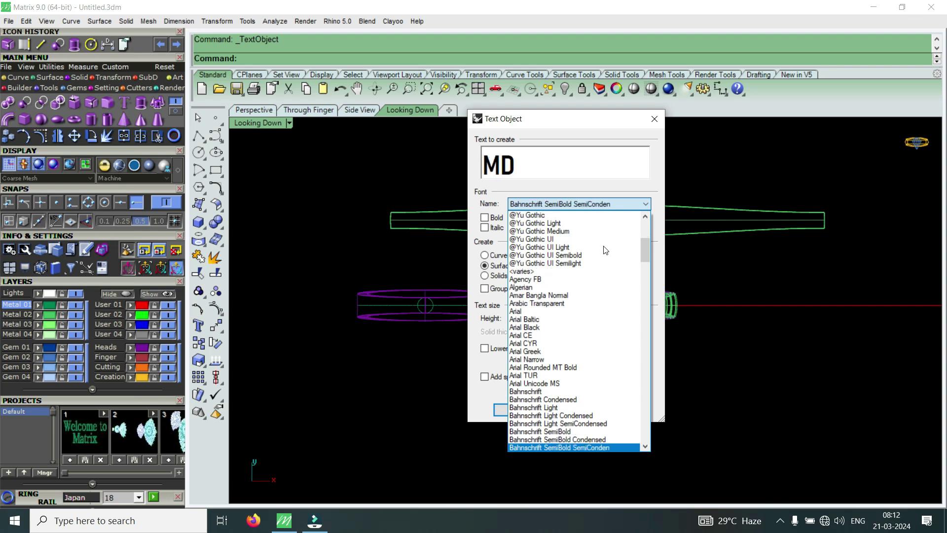
pyautogui.press('Down')
pyautogui.press('Down')
pyautogui.press('Down')
pyautogui.press('Down')
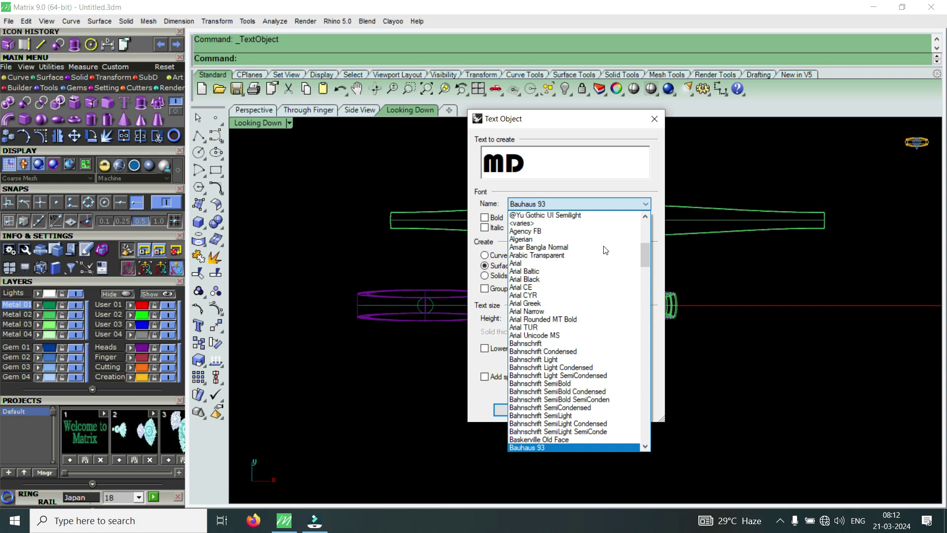
pyautogui.press('Down')
pyautogui.press('Up')
pyautogui.press('Up')
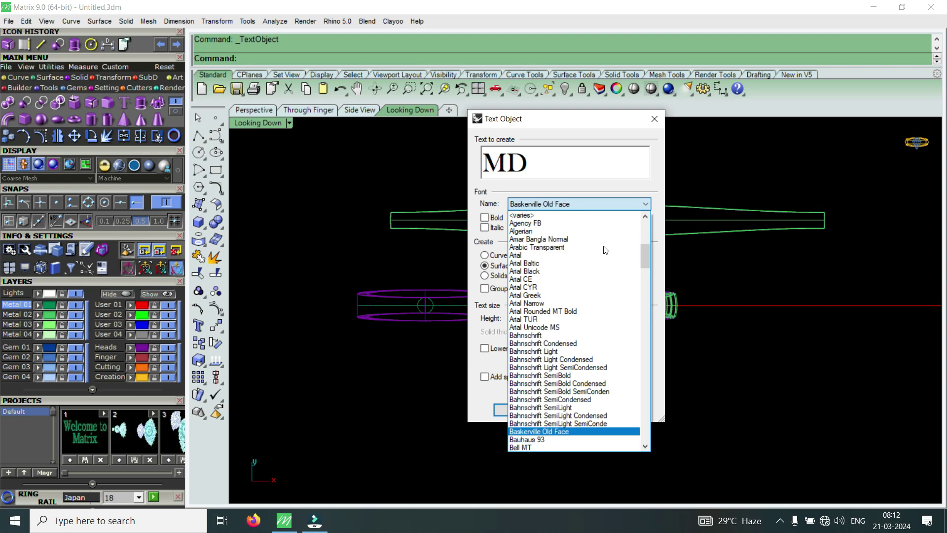
pyautogui.press('Down')
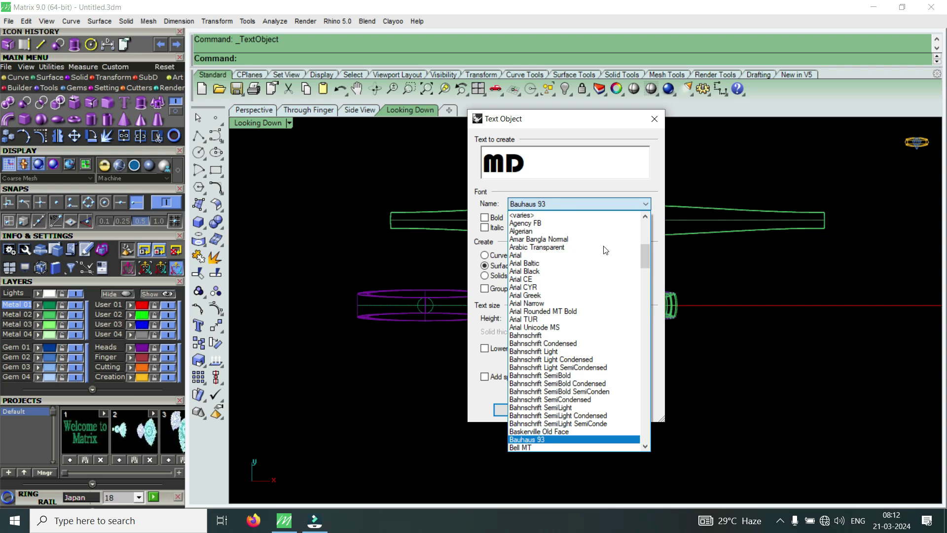
pyautogui.click(617, 337)
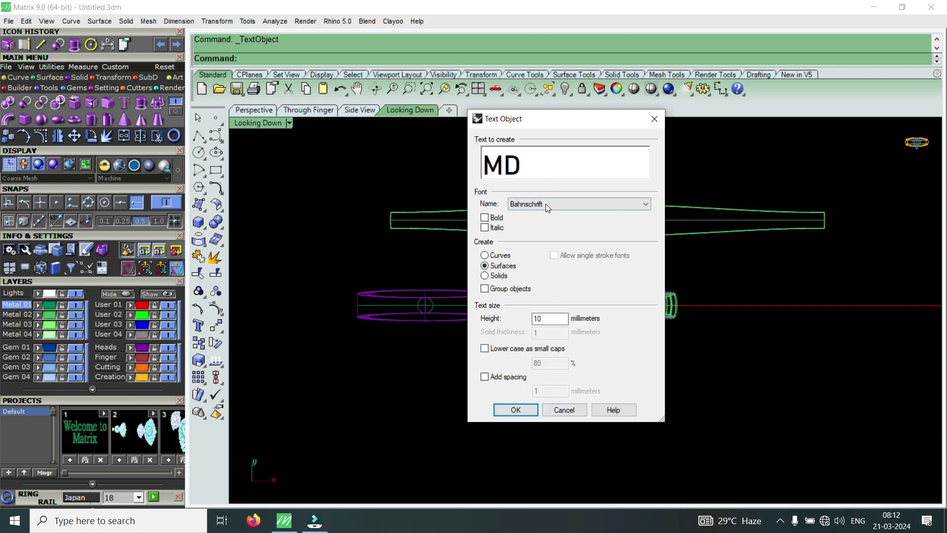
# Compare the Arial, Bahnschrift and neighbouring fonts for the MD text and set the font to Bauhaus 93.
pyautogui.click(647, 205)
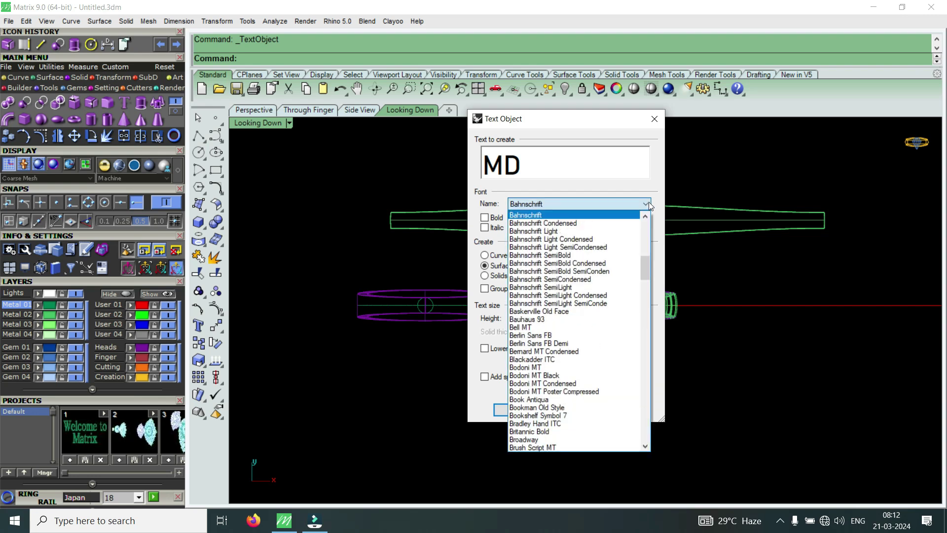
pyautogui.press('Up')
pyautogui.press('Up')
pyautogui.press('Up')
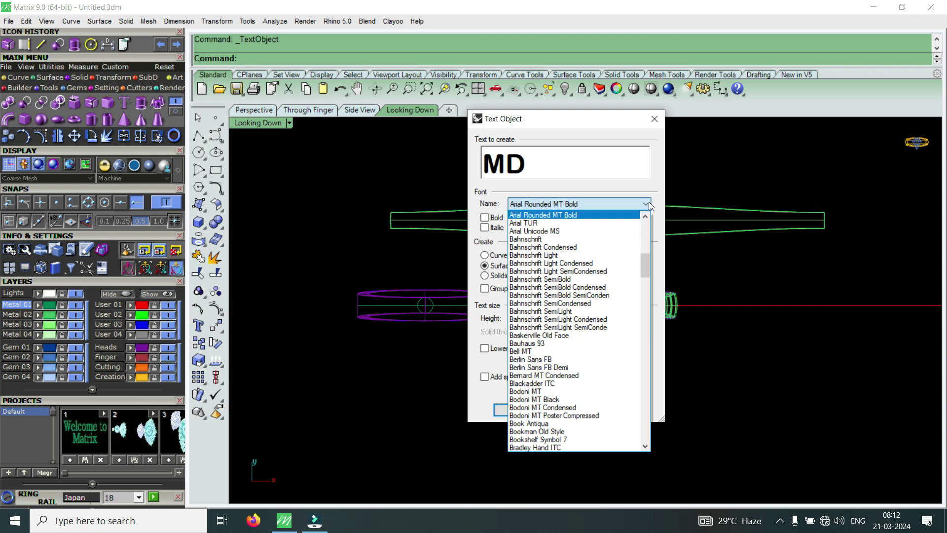
pyautogui.press('Down')
pyautogui.press('Down')
pyautogui.press('Down')
pyautogui.press('Down')
pyautogui.press('Down')
pyautogui.press('Down')
pyautogui.press('Down')
pyautogui.press('Down')
pyautogui.press('Down')
pyautogui.press('Down')
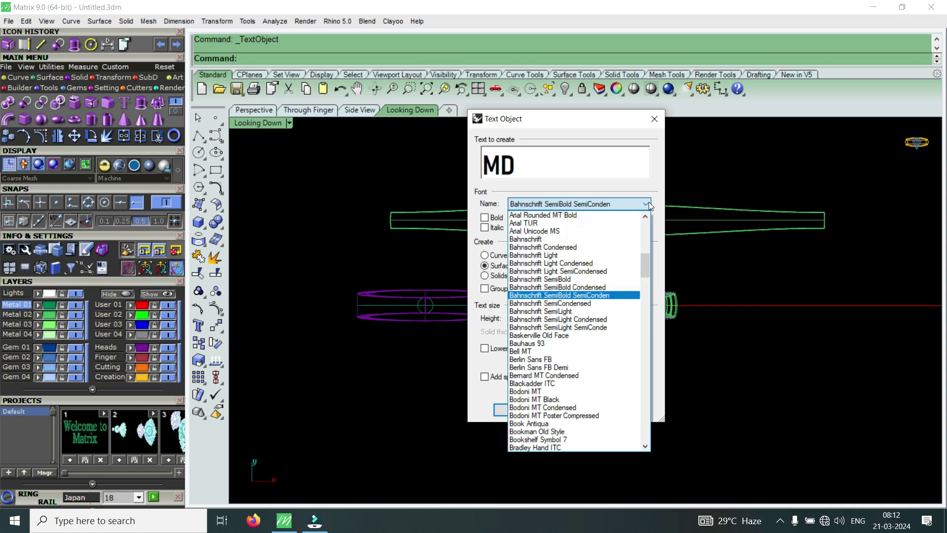
pyautogui.press('Down')
pyautogui.press('Down')
pyautogui.press('Down')
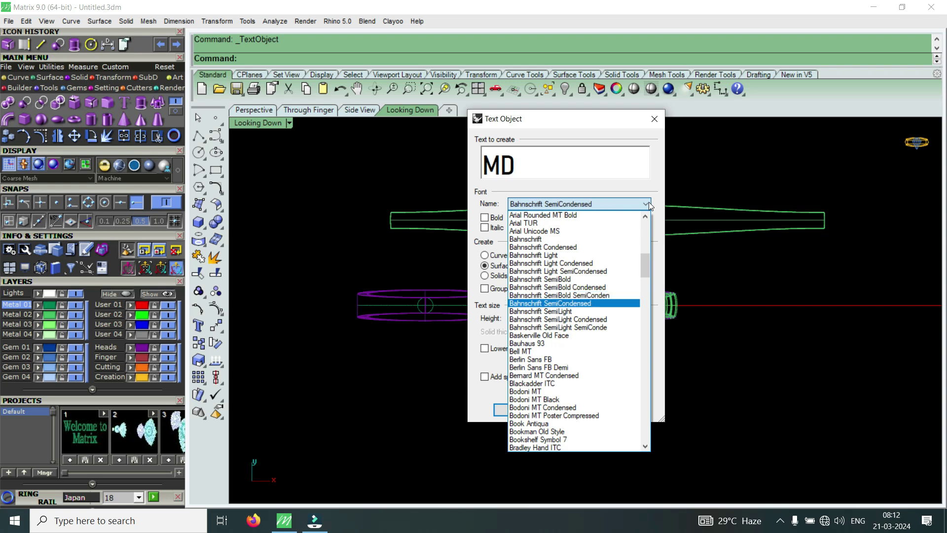
pyautogui.press('Down')
pyautogui.press('Down')
pyautogui.press('Down')
pyautogui.press('Down')
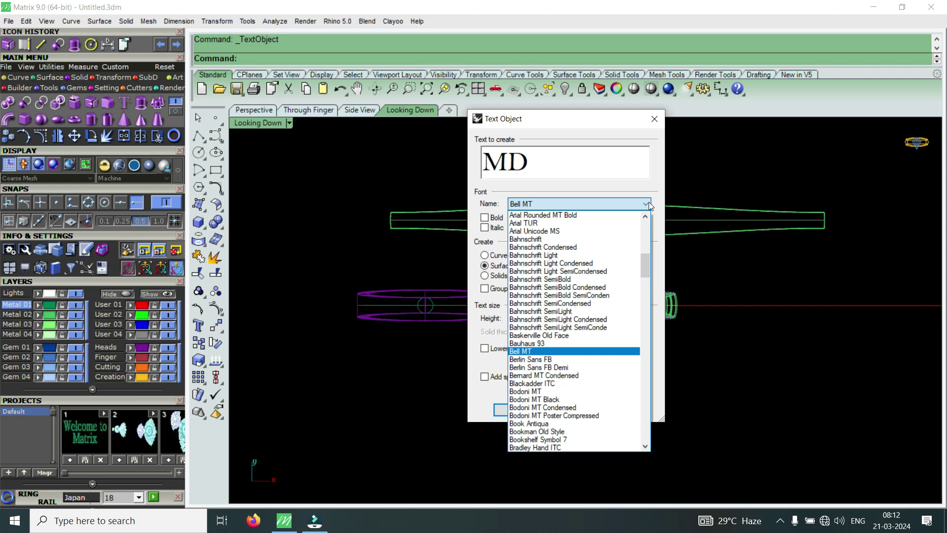
pyautogui.press('Up')
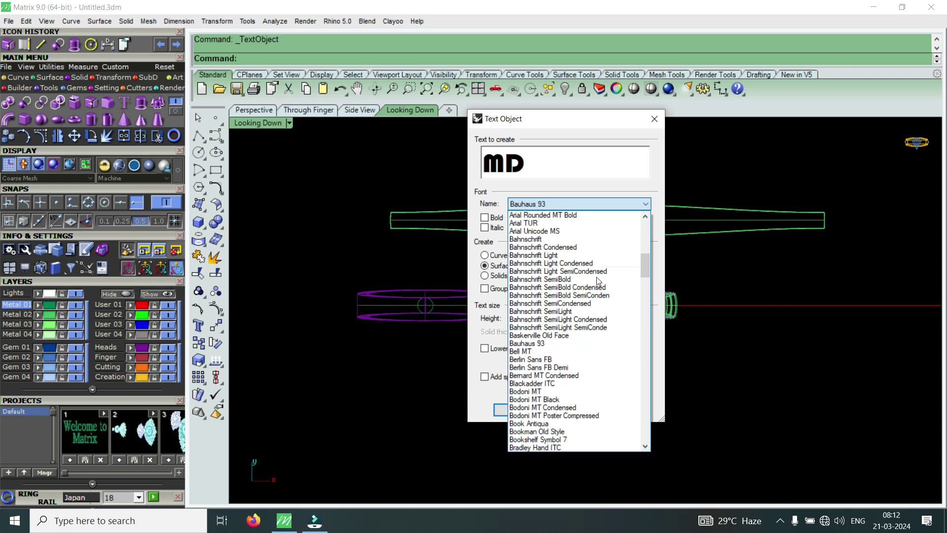
pyautogui.click(569, 348)
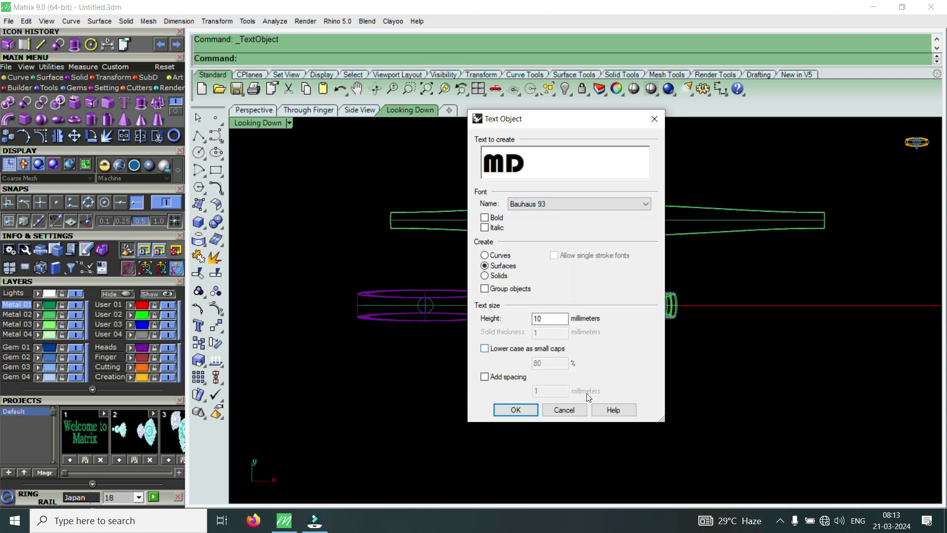
# Create the MD text as 10 mm high surfaces and place it across the middle of the flat band outline.
pyautogui.click(531, 412)
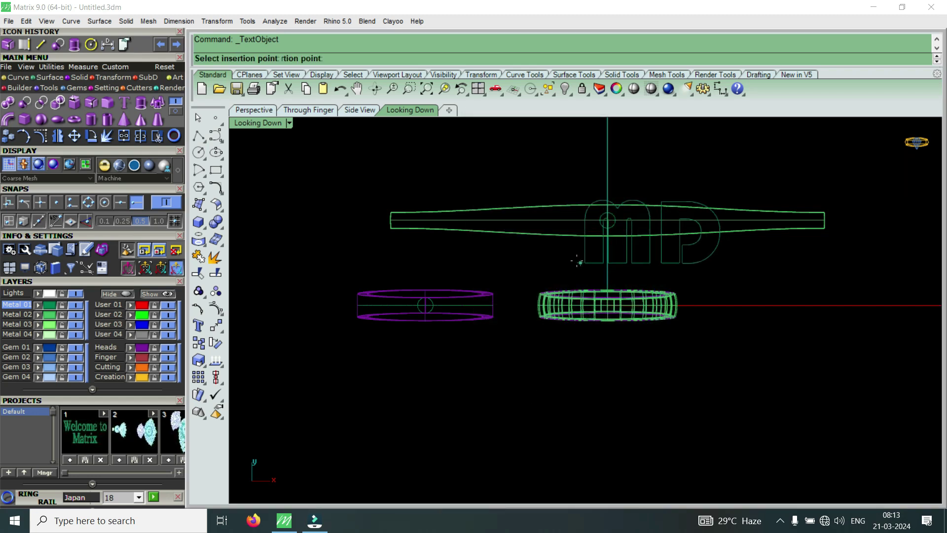
pyautogui.scroll(1, 560, 256)
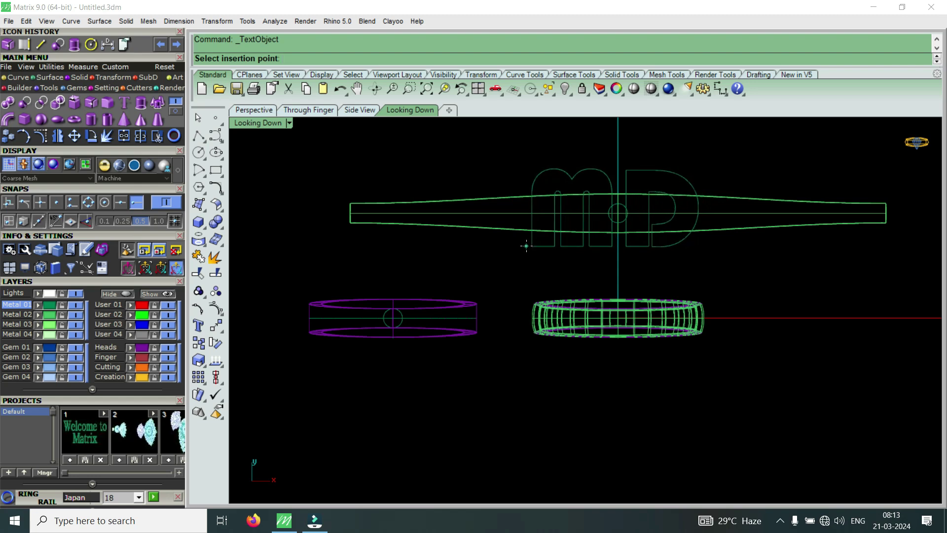
pyautogui.click(526, 248)
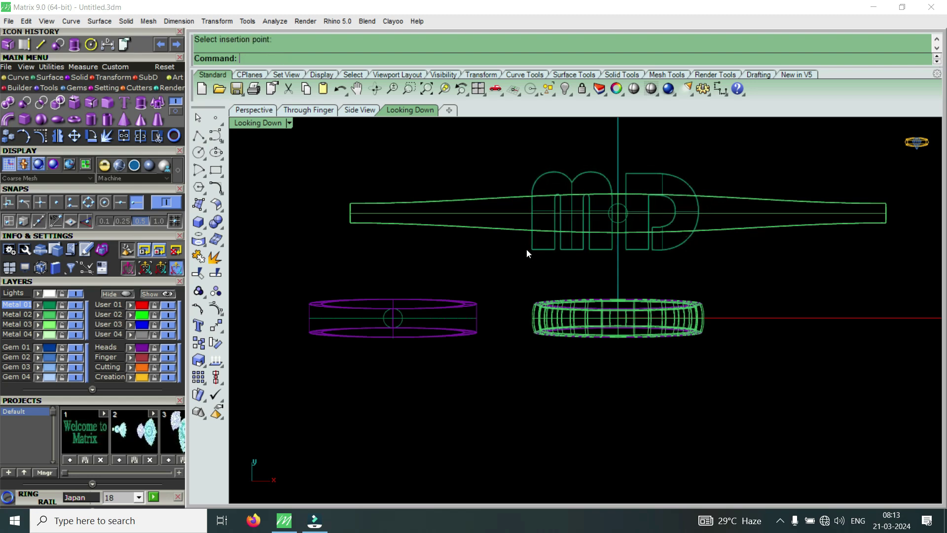
# Select the MD letters without the circle and shift them slightly left across the band's centre line.
pyautogui.scroll(3, 623, 206)
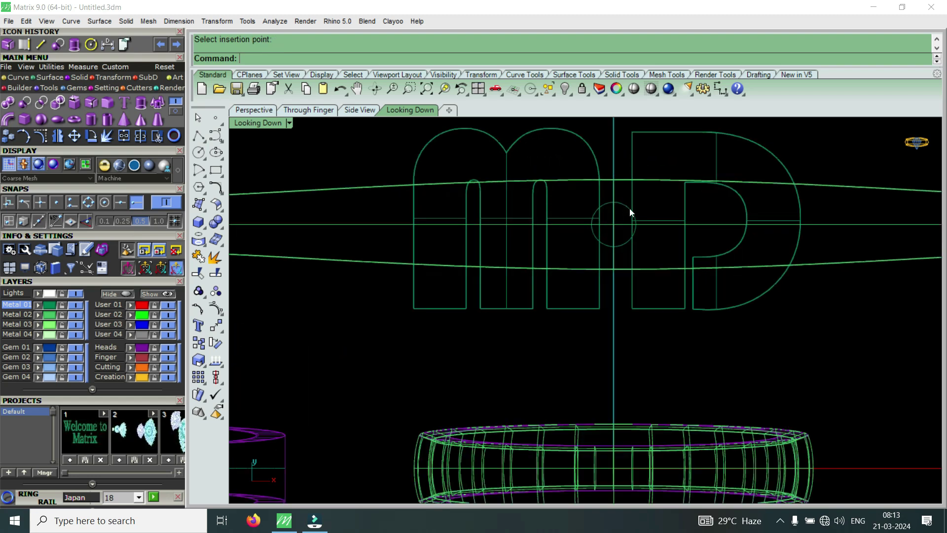
pyautogui.scroll(-3, 632, 214)
pyautogui.moveTo(489, 158); pyautogui.dragTo(736, 275)
pyautogui.scroll(2, 654, 225)
pyautogui.scroll(3, 618, 216)
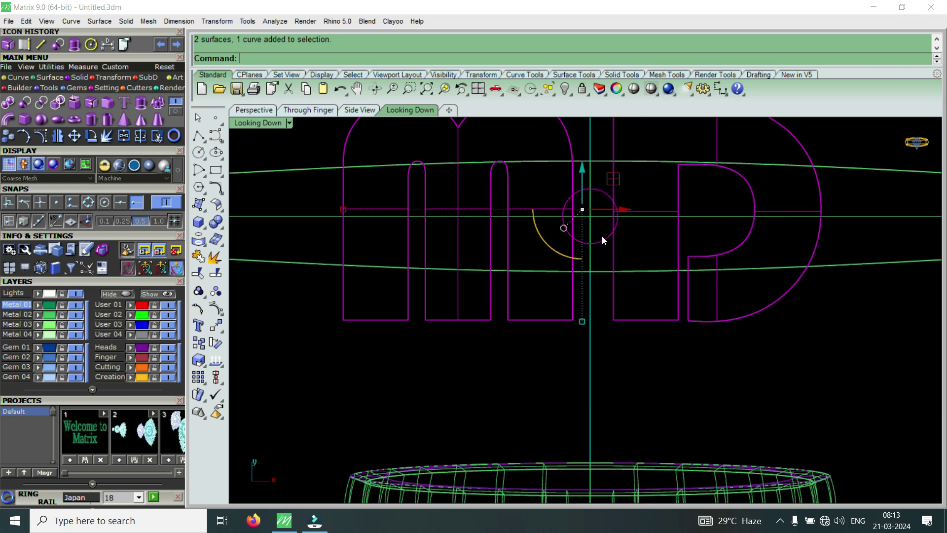
pyautogui.keyDown('ctrl'); pyautogui.click(599, 242); pyautogui.keyUp('ctrl')
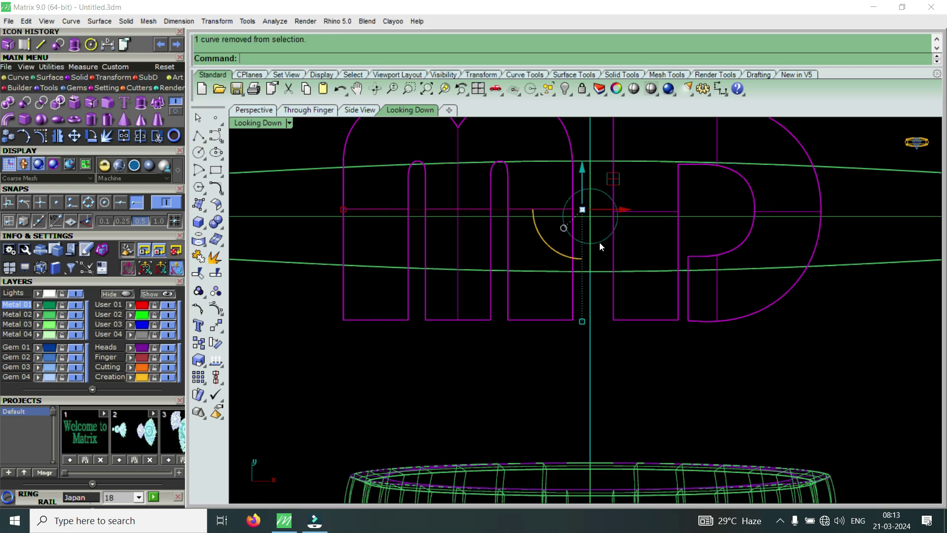
pyautogui.scroll(-3, 600, 243)
pyautogui.scroll(4, 605, 235)
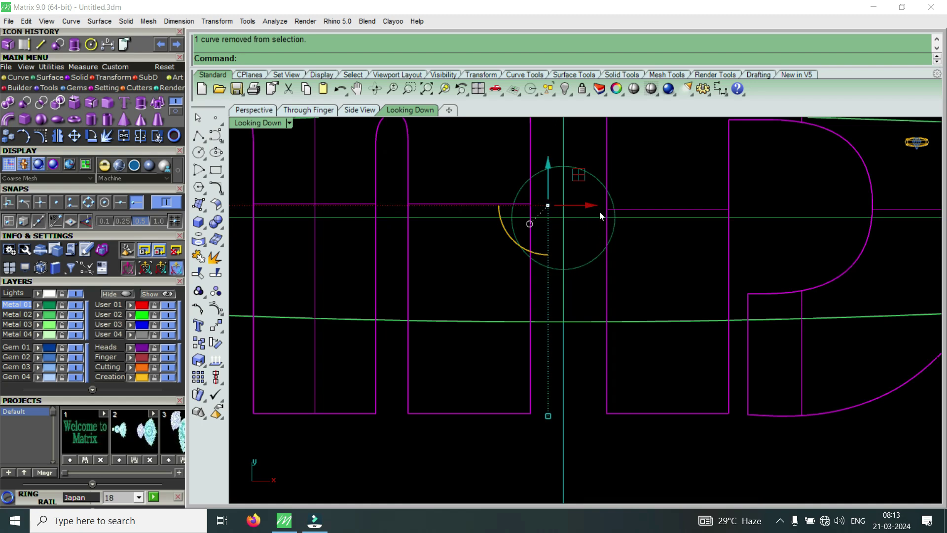
pyautogui.moveTo(591, 207); pyautogui.dragTo(585, 212)
pyautogui.scroll(-3, 567, 273)
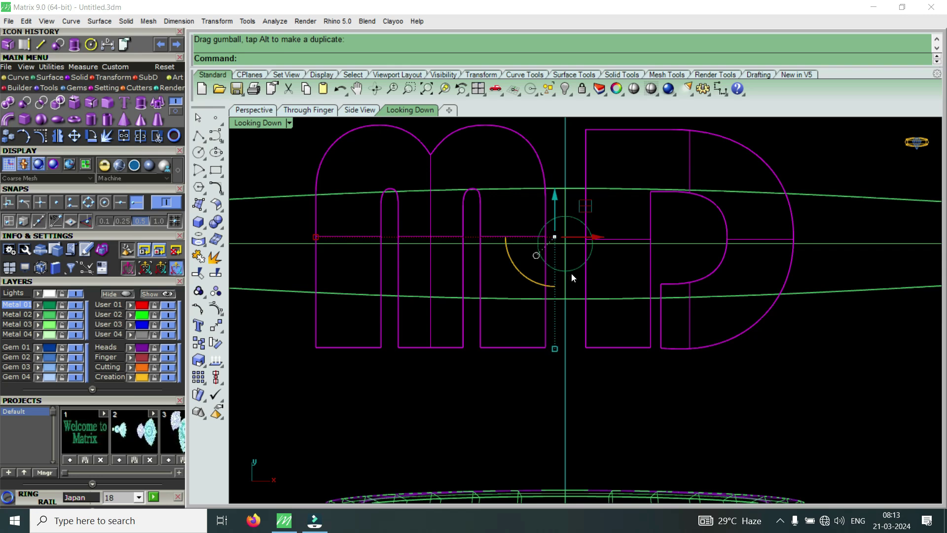
pyautogui.scroll(-3, 571, 274)
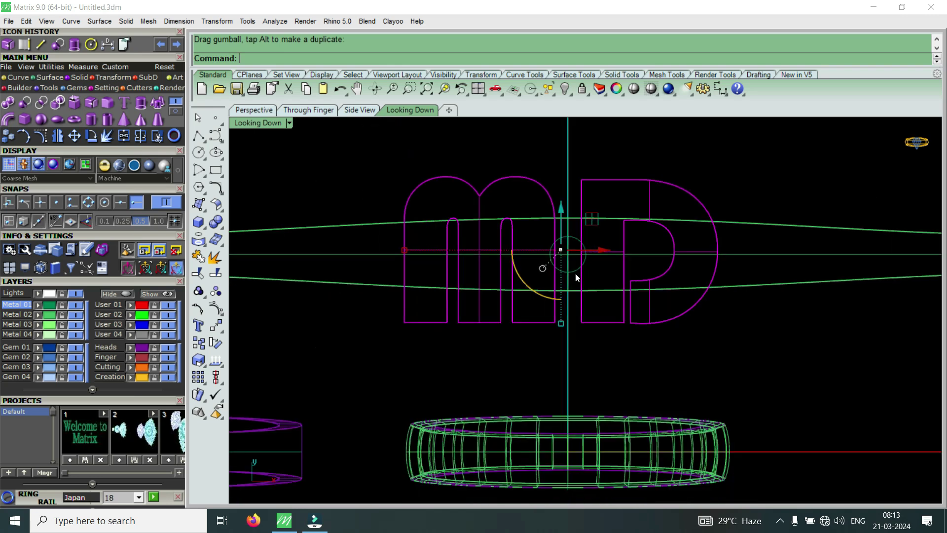
pyautogui.click(112, 87)
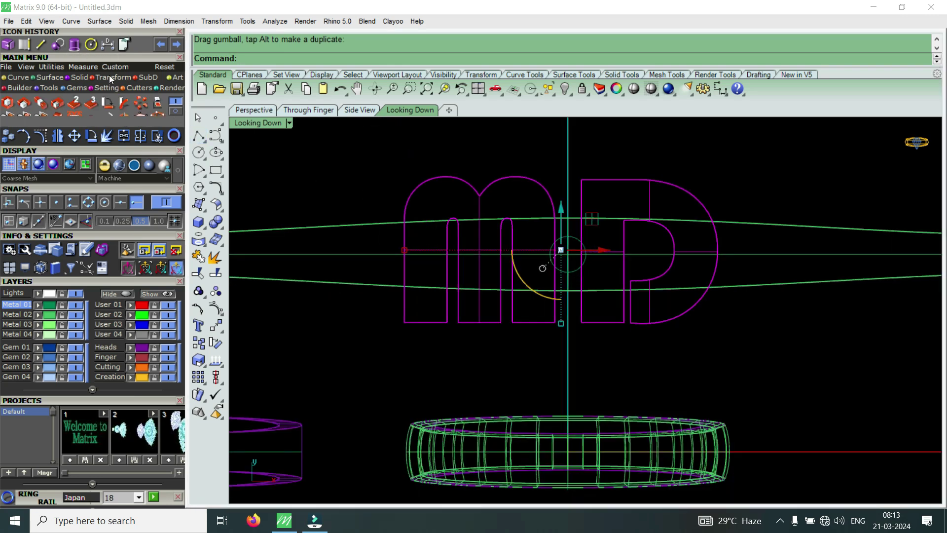
pyautogui.click(8, 105)
pyautogui.write('0')
pyautogui.press('Return')
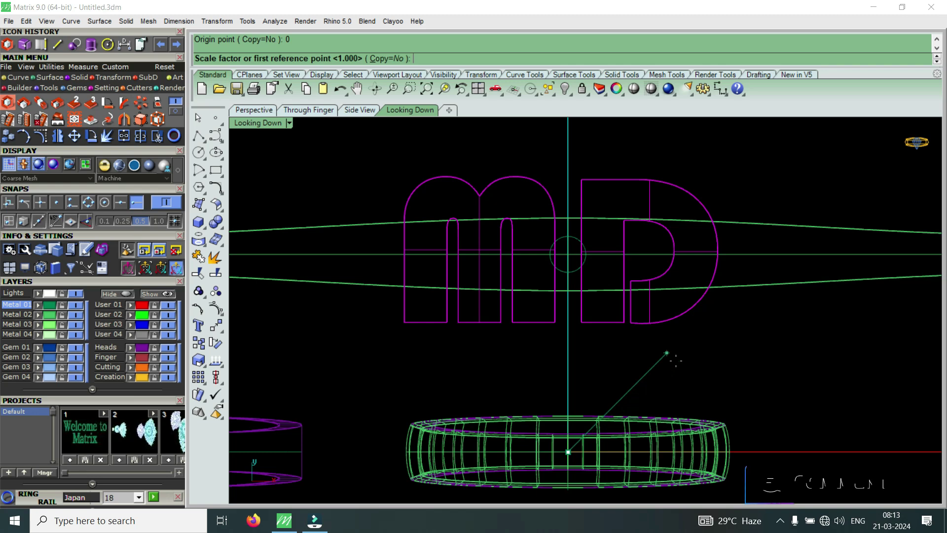
pyautogui.press('Escape')
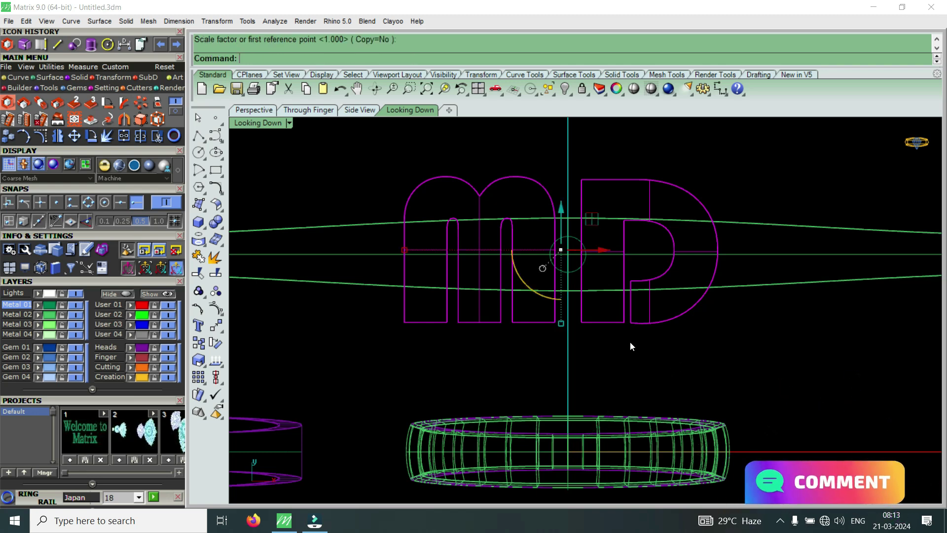
# Enable the centre snap and scale the MD letters down about the circle's centre until they fit between the band's long edges.
pyautogui.click(104, 203)
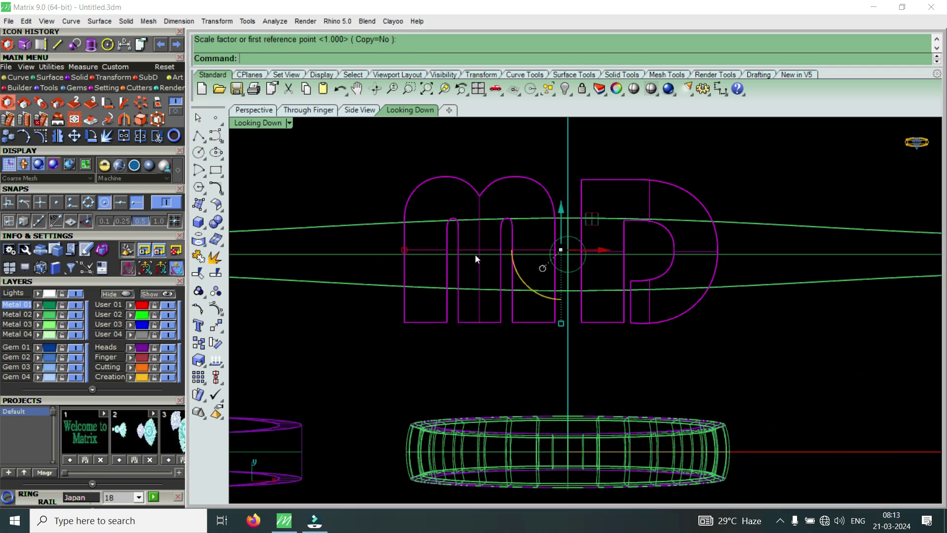
pyautogui.press('Return')
pyautogui.click(568, 255)
pyautogui.scroll(-4, 570, 267)
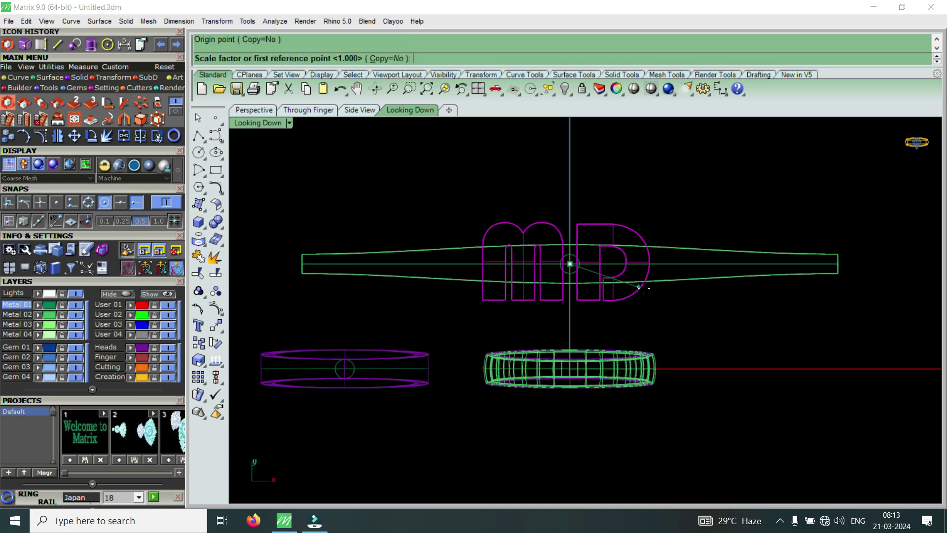
pyautogui.click(859, 264)
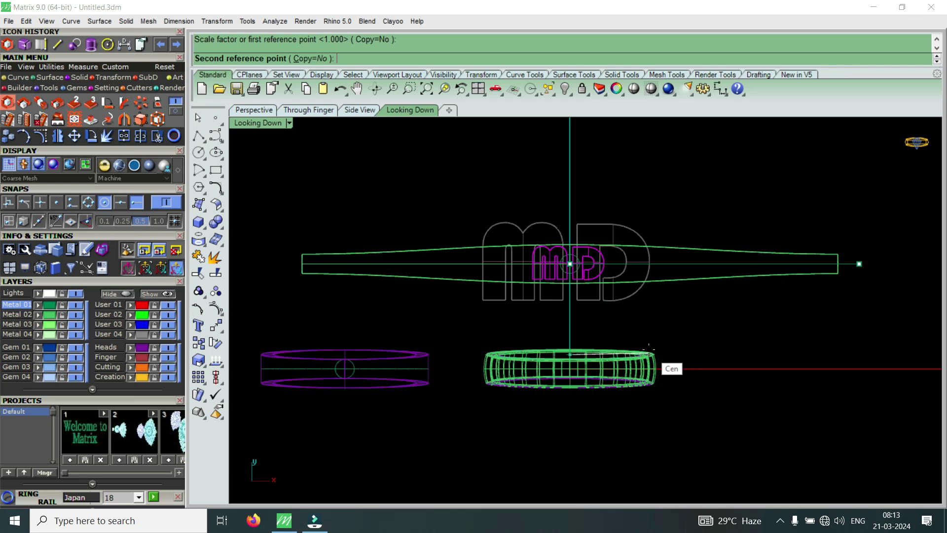
pyautogui.scroll(3, 646, 324)
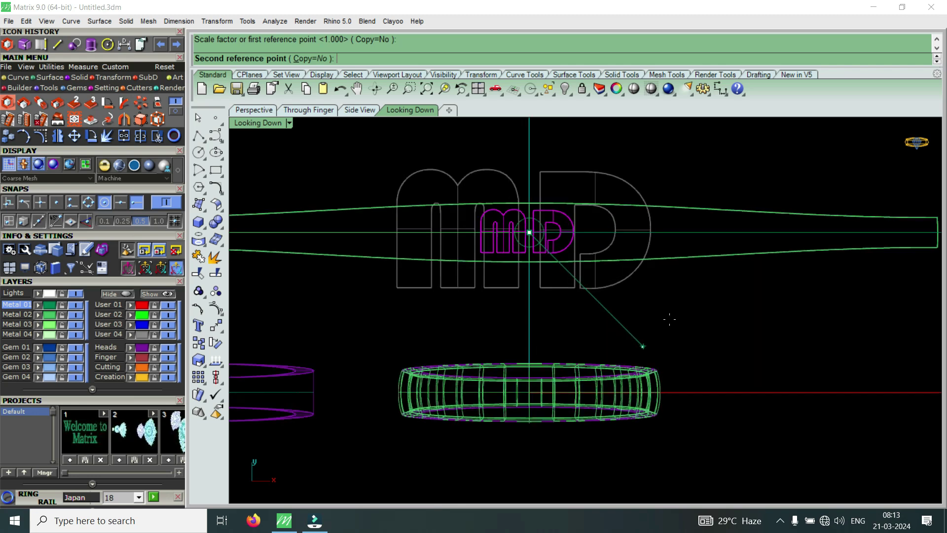
pyautogui.click(669, 320)
pyautogui.scroll(5, 506, 200)
pyautogui.press('Escape')
pyautogui.click(512, 199)
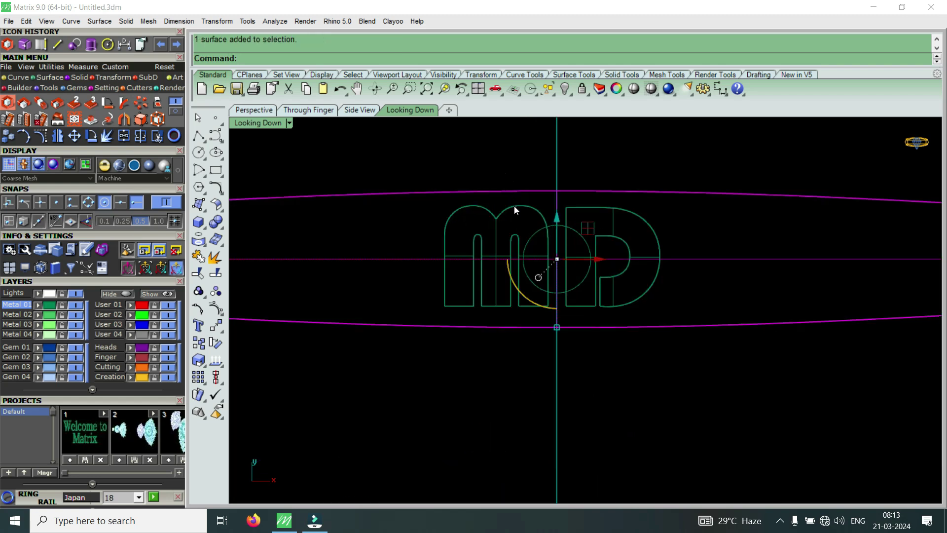
pyautogui.press('Escape')
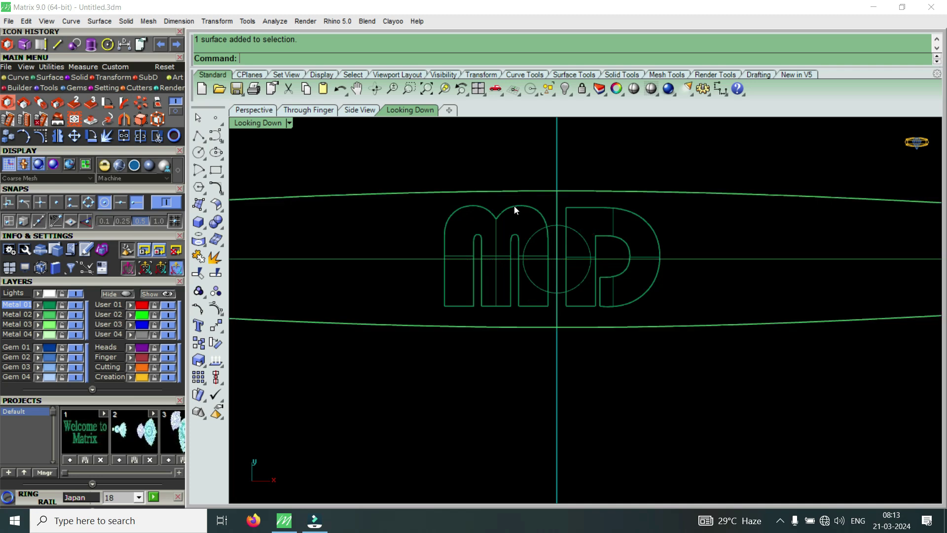
# Duplicate the edge of the flat band surface as an outline curve.
pyautogui.click(42, 44)
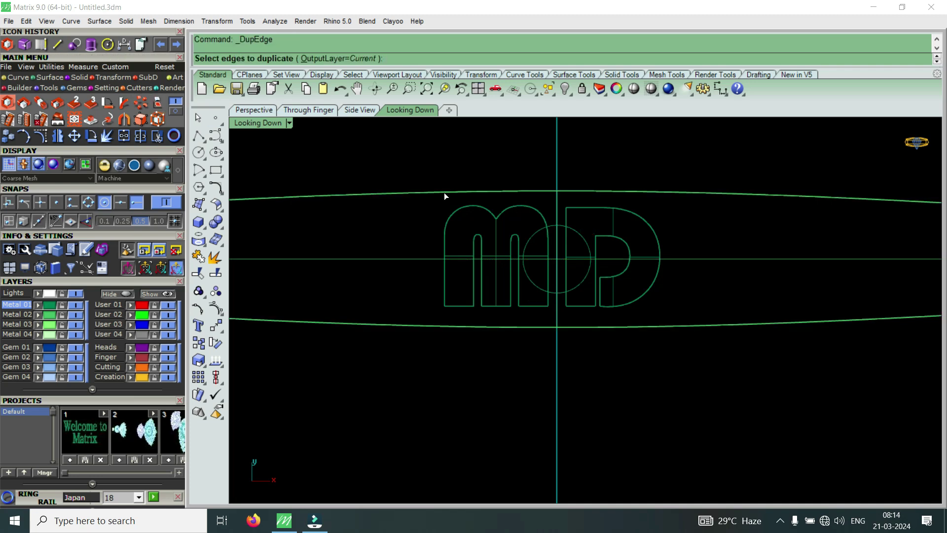
pyautogui.click(445, 194)
pyautogui.scroll(-5, 475, 244)
pyautogui.press('Return')
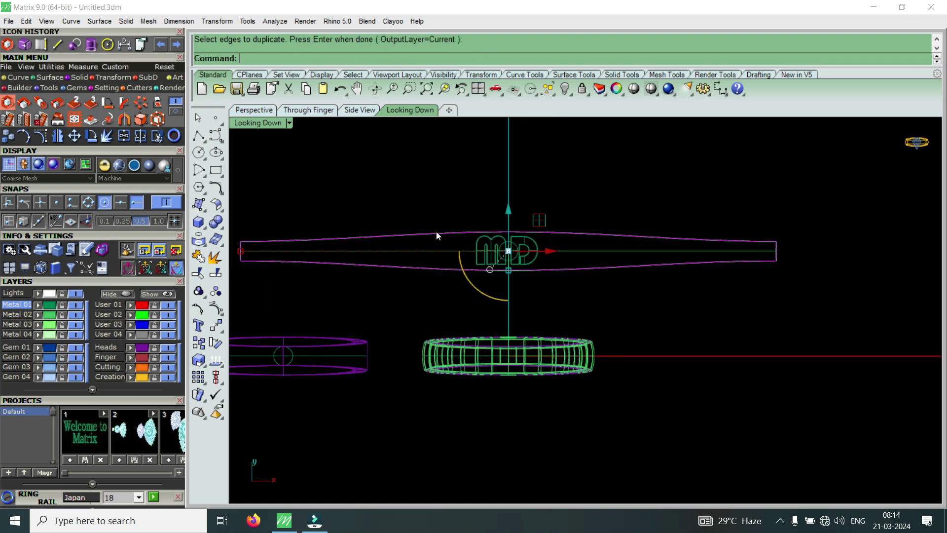
# Offset the duplicated band outline inward by 0.7 as a margin for the letters.
pyautogui.scroll(3, 436, 236)
pyautogui.click(18, 77)
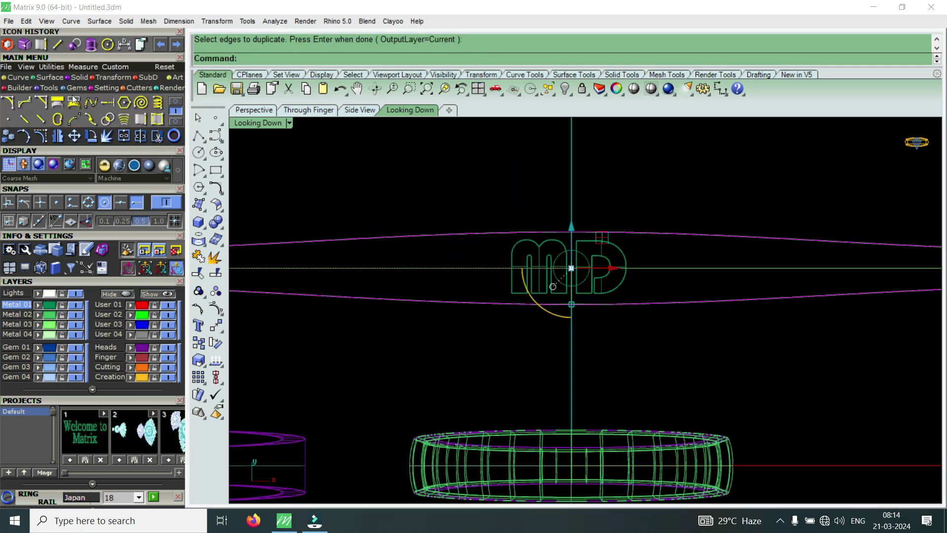
pyautogui.click(175, 102)
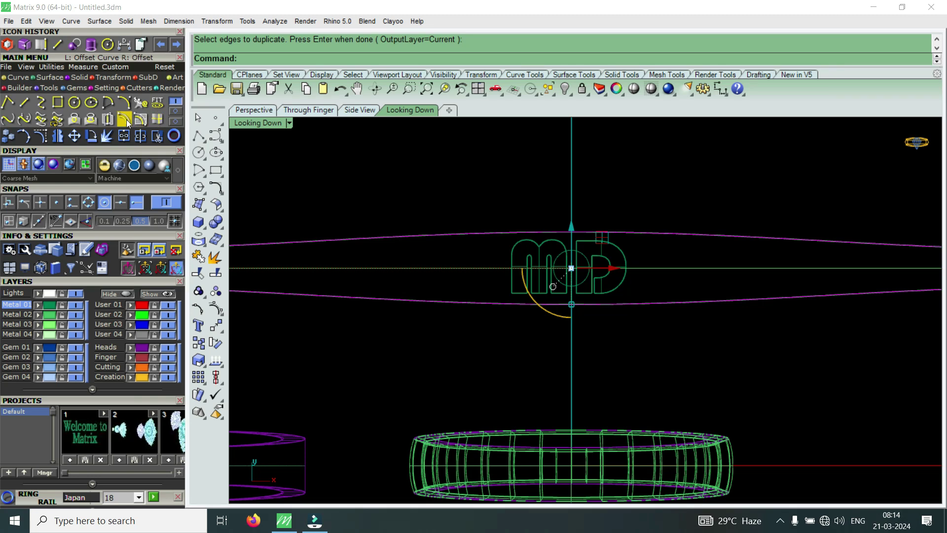
pyautogui.click(126, 122)
pyautogui.scroll(3, 464, 244)
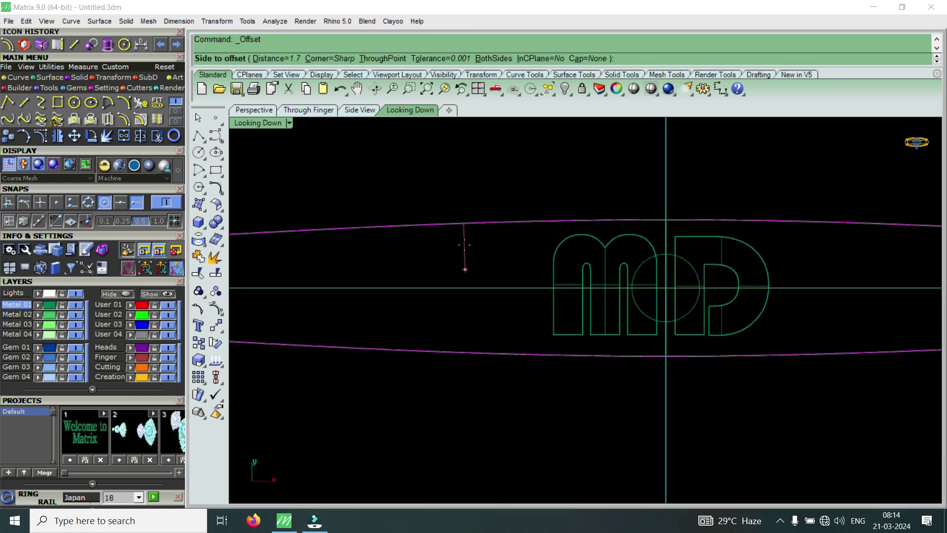
pyautogui.write('.7')
pyautogui.press('Return')
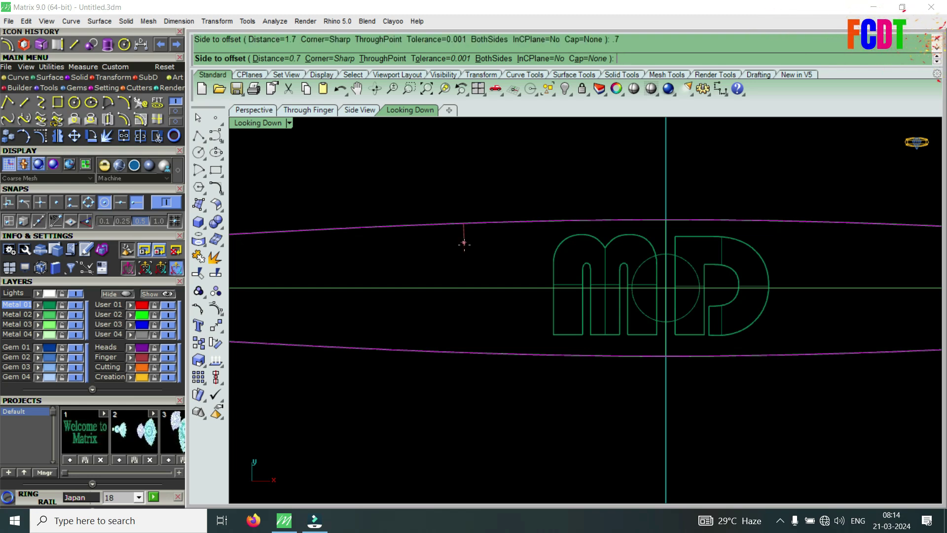
pyautogui.click(464, 243)
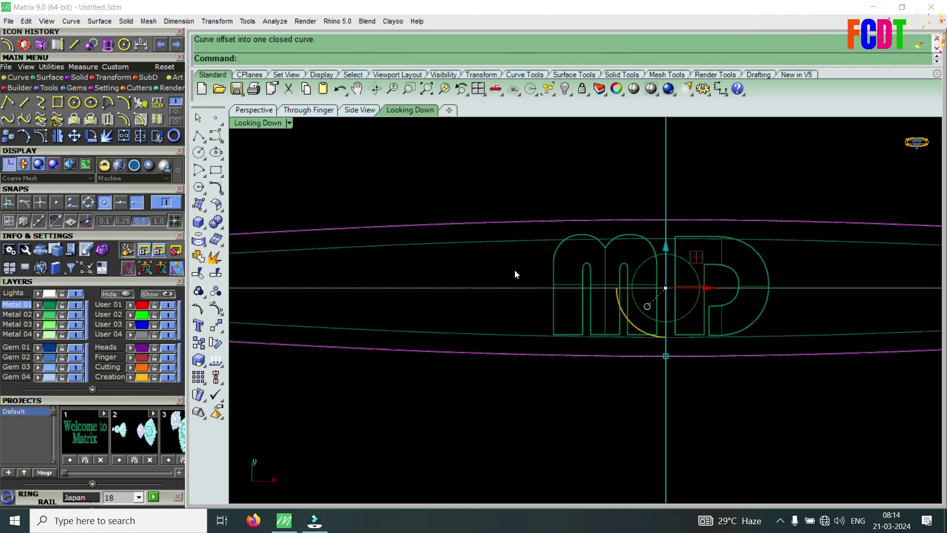
# Select the MD letters without the circle and nudge them slightly down to centre them between the inner offset lines.
pyautogui.scroll(-3, 516, 275)
pyautogui.moveTo(513, 210); pyautogui.dragTo(698, 338)
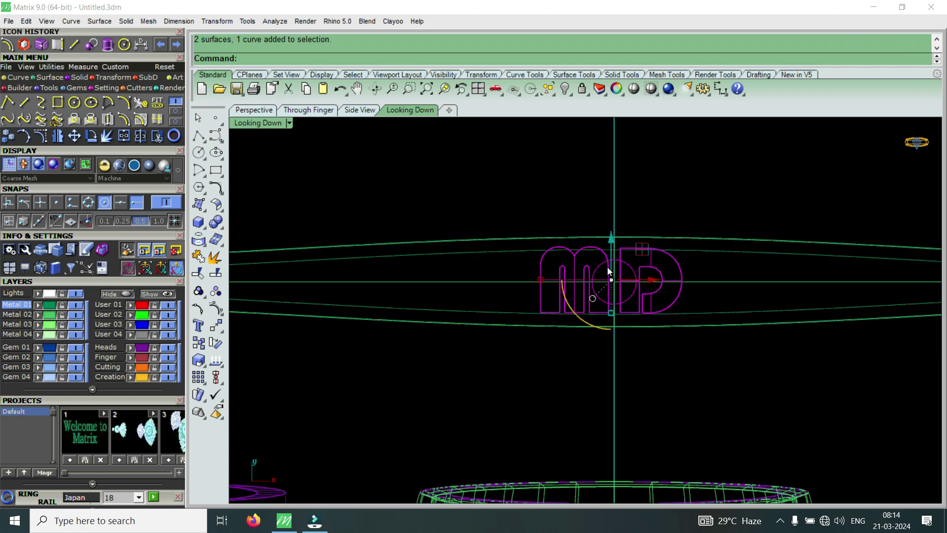
pyautogui.scroll(3, 608, 268)
pyautogui.scroll(2, 618, 258)
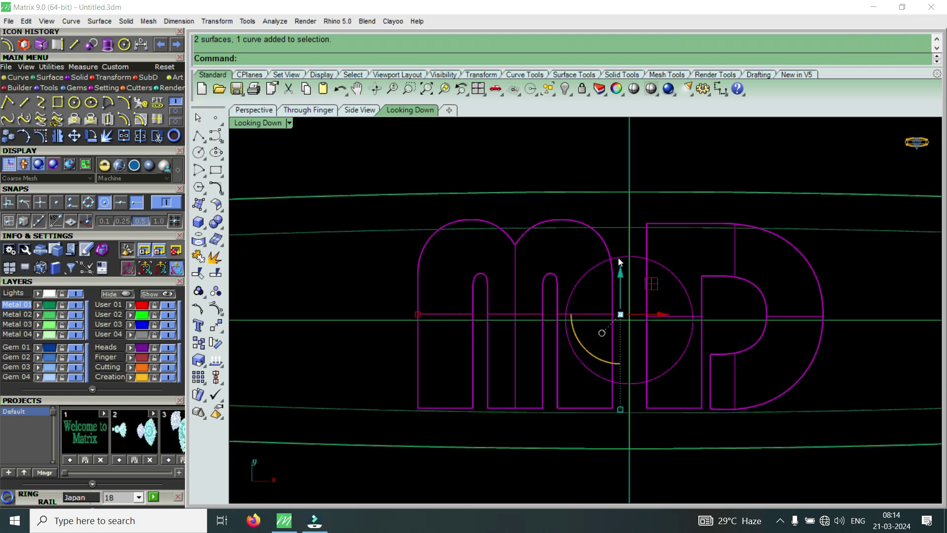
pyautogui.keyDown('ctrl'); pyautogui.click(620, 261); pyautogui.keyUp('ctrl')
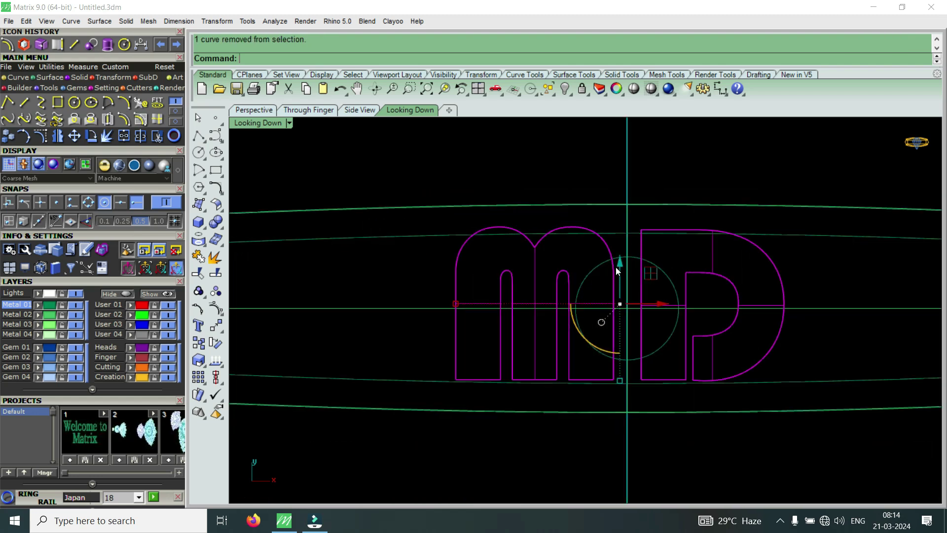
pyautogui.moveTo(621, 268); pyautogui.dragTo(626, 272)
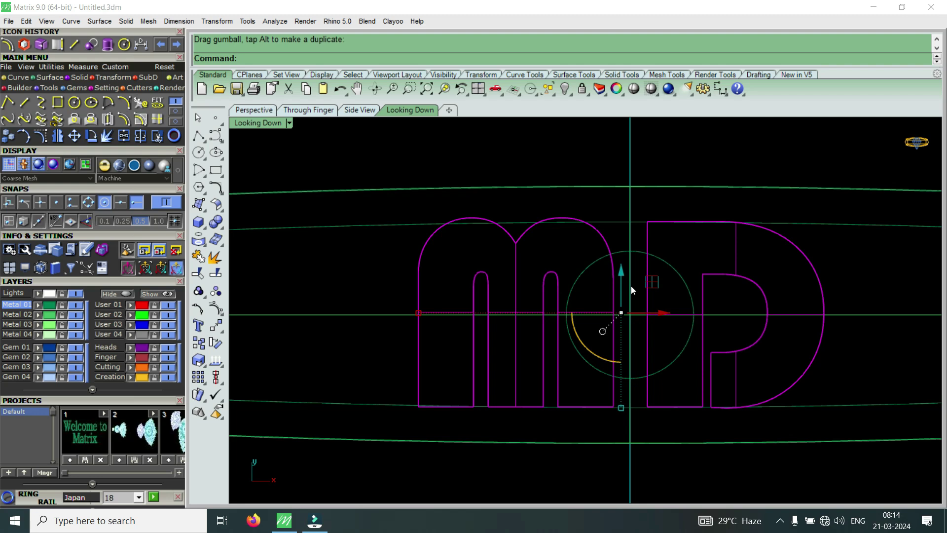
pyautogui.scroll(-2, 612, 253)
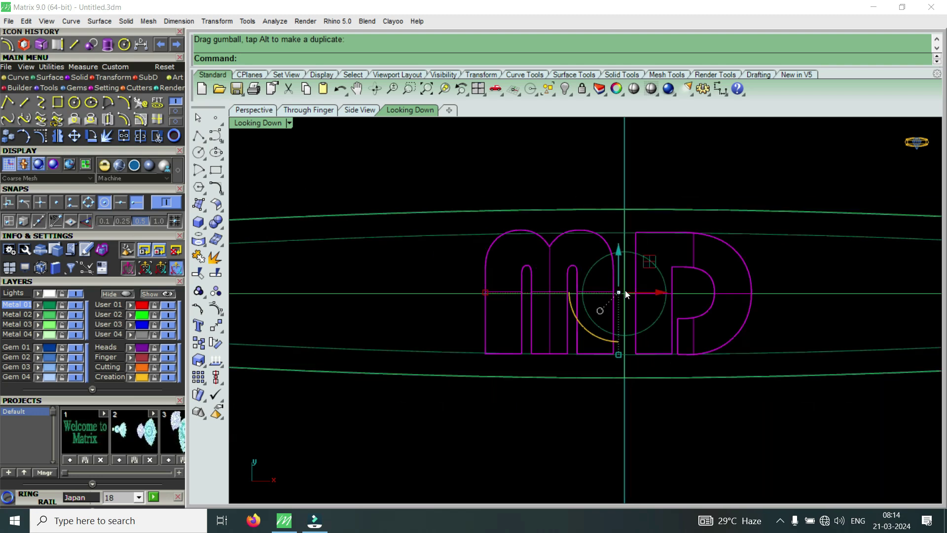
pyautogui.scroll(2, 569, 255)
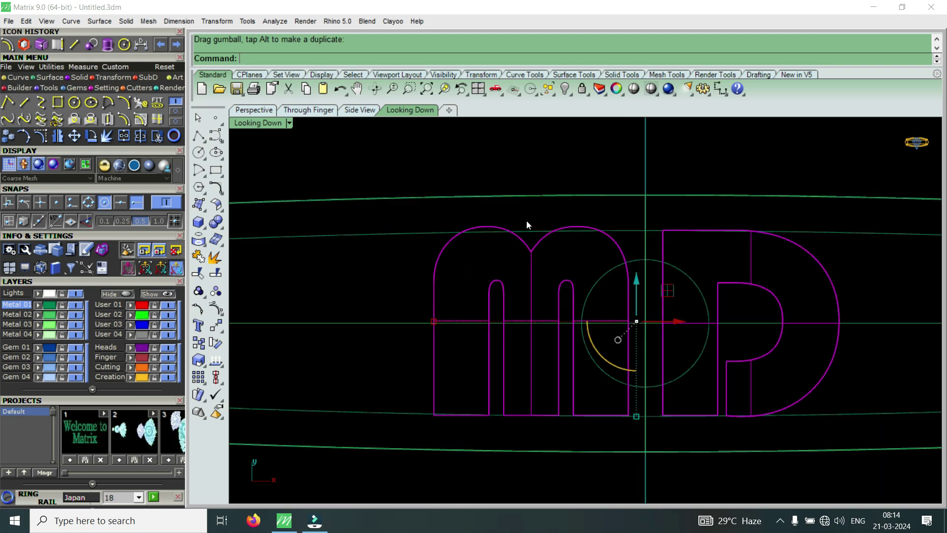
pyautogui.click(531, 229)
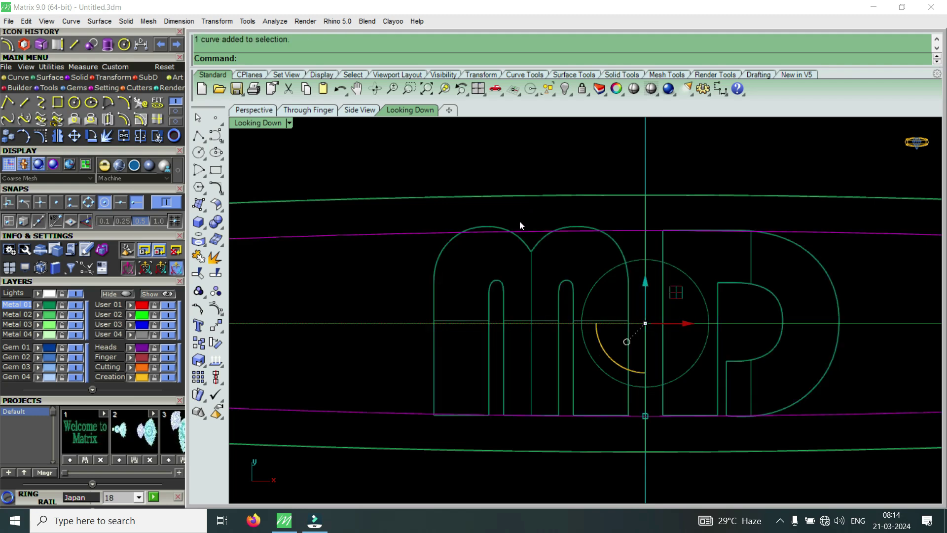
pyautogui.scroll(-1, 491, 221)
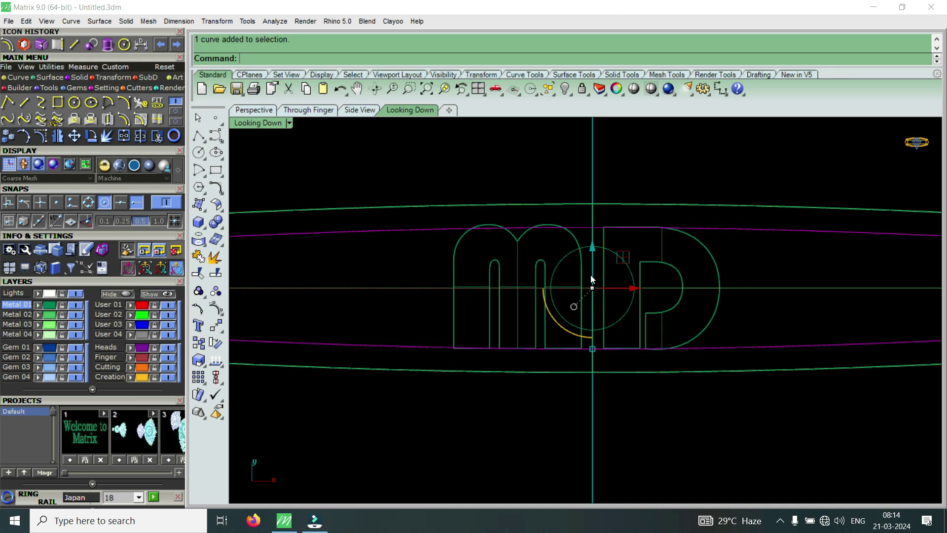
pyautogui.press('Escape')
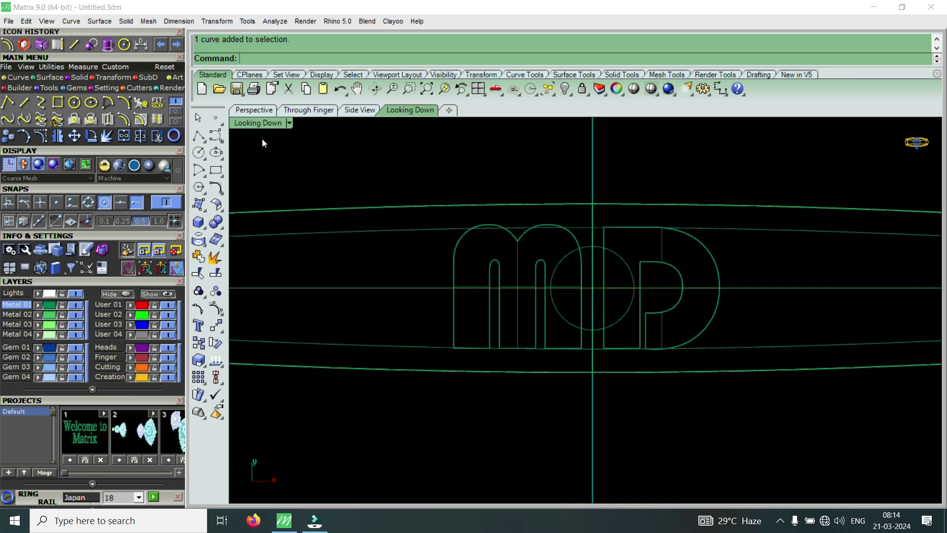
# Duplicate the borders of the M and D letter surfaces as outline curves in the perspective view.
pyautogui.doubleClick(271, 124)
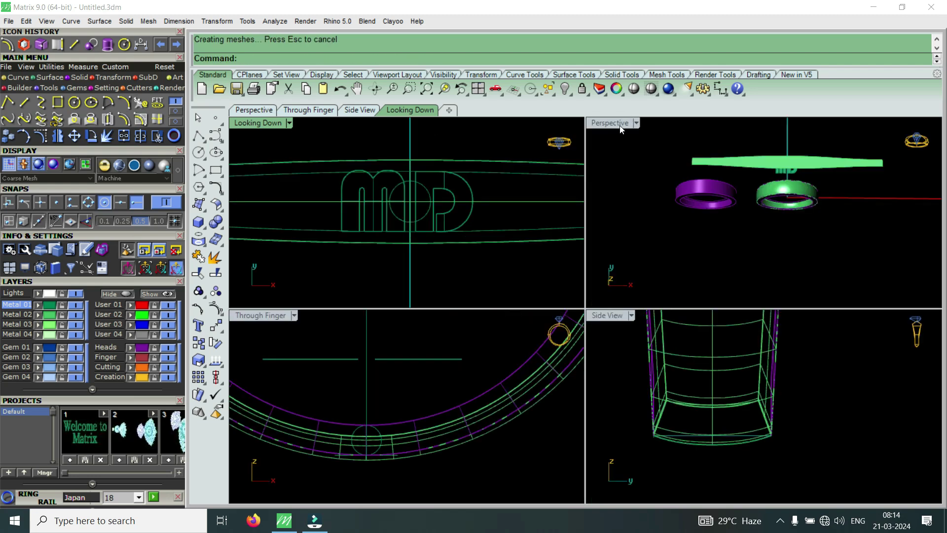
pyautogui.doubleClick(621, 128)
pyautogui.moveTo(644, 206); pyautogui.dragTo(520, 300, button='right')
pyautogui.scroll(2, 496, 328)
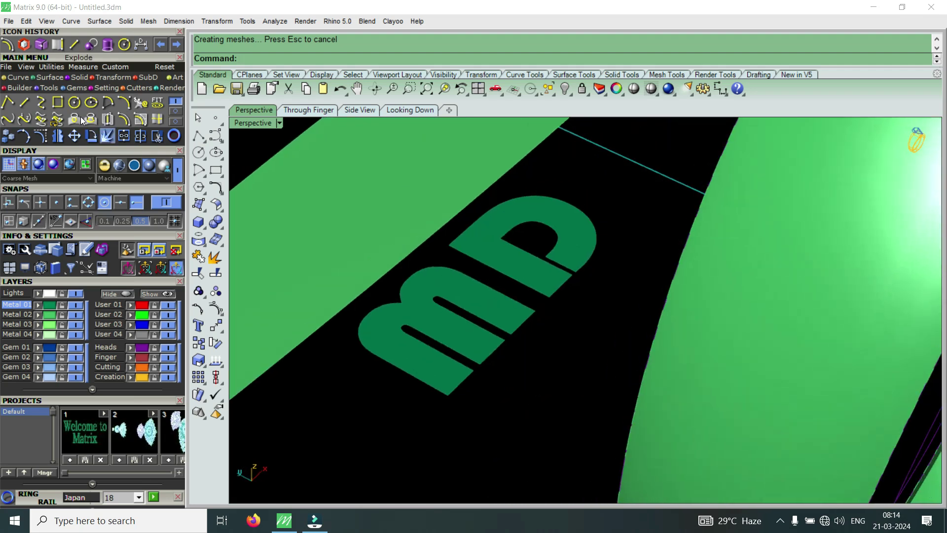
pyautogui.click(176, 112)
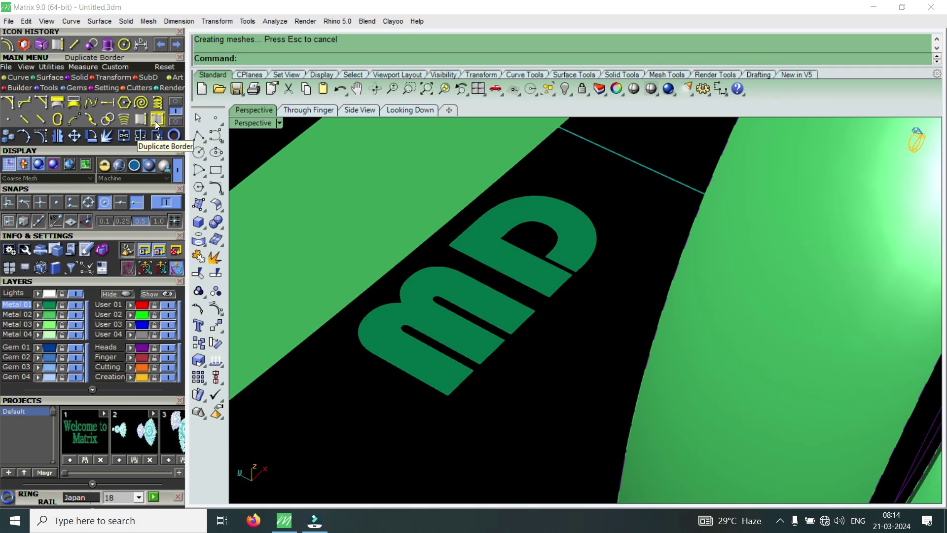
pyautogui.click(157, 121)
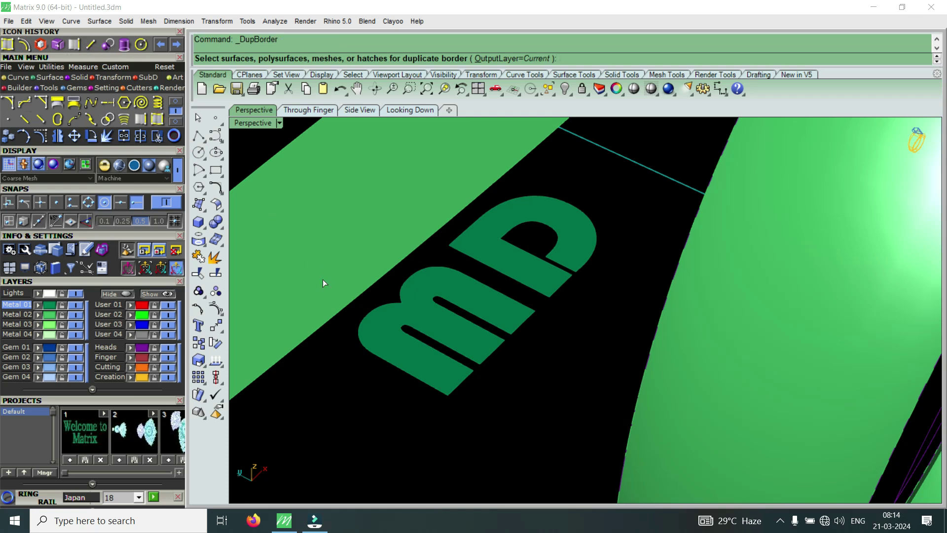
pyautogui.click(373, 322)
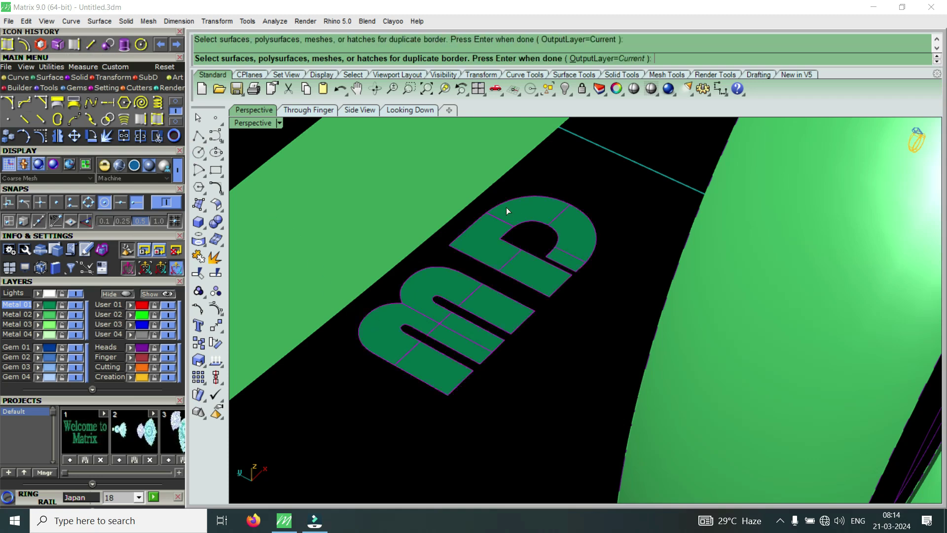
pyautogui.press('Return')
# Delete the M and D letter surfaces, keeping only their outline curves.
pyautogui.click(460, 292)
pyautogui.scroll(3, 448, 286)
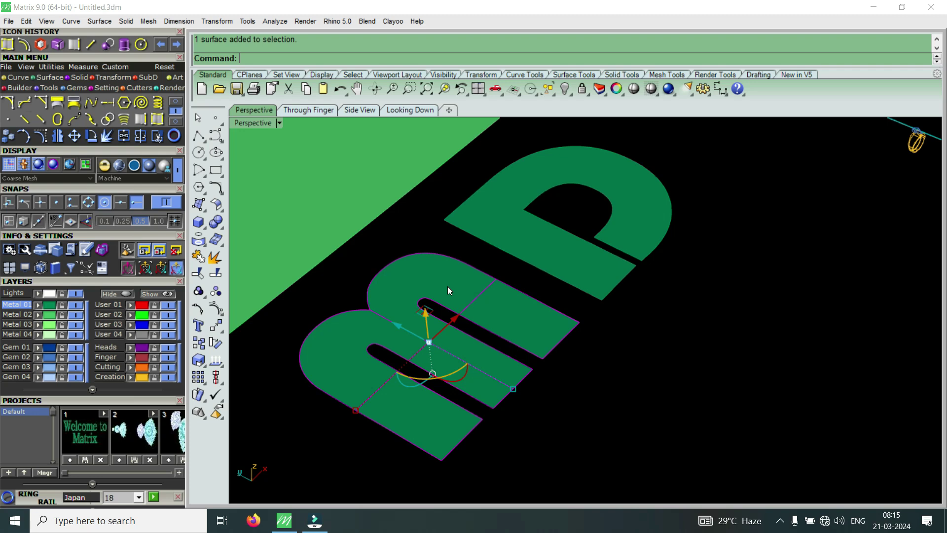
pyautogui.press('Delete')
pyautogui.click(521, 228)
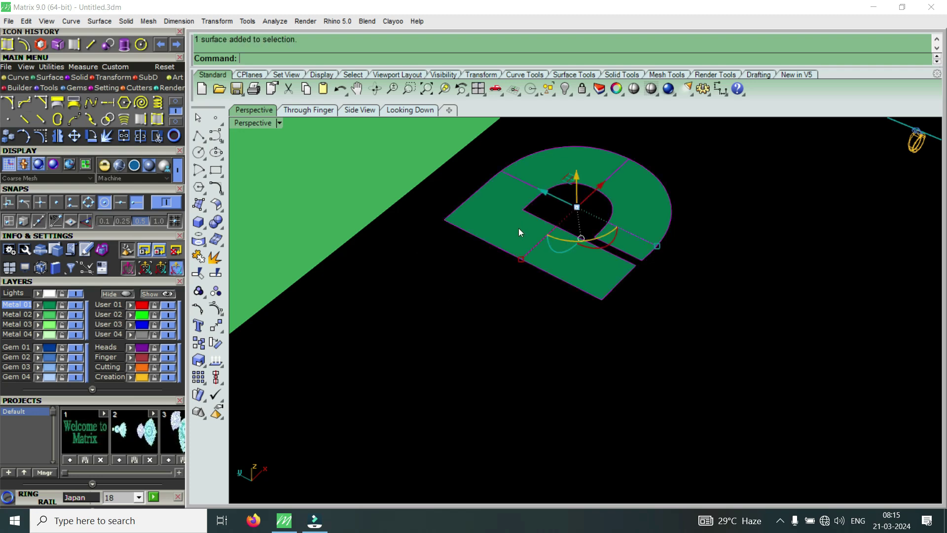
pyautogui.press('Delete')
# Set the perspective view to the Shaded display mode.
pyautogui.click(254, 123)
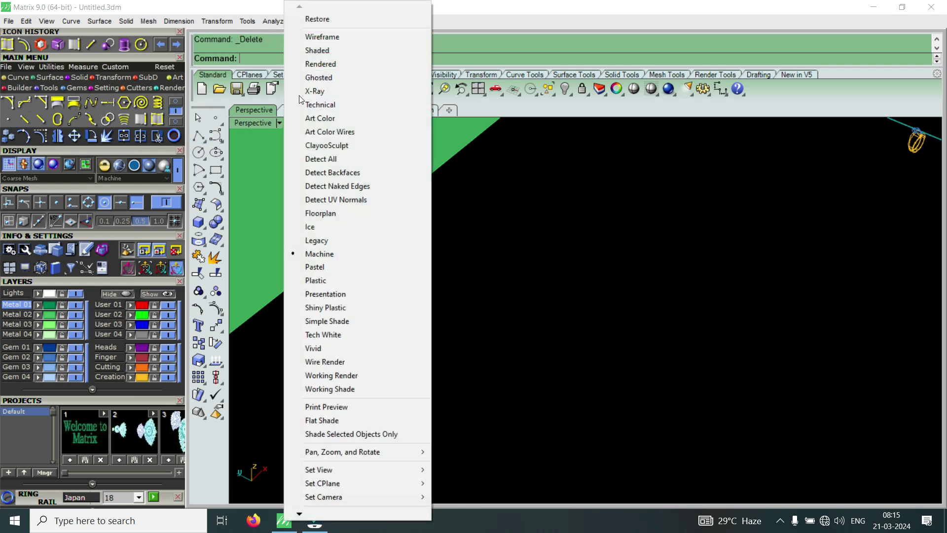
pyautogui.click(329, 52)
pyautogui.scroll(-3, 597, 335)
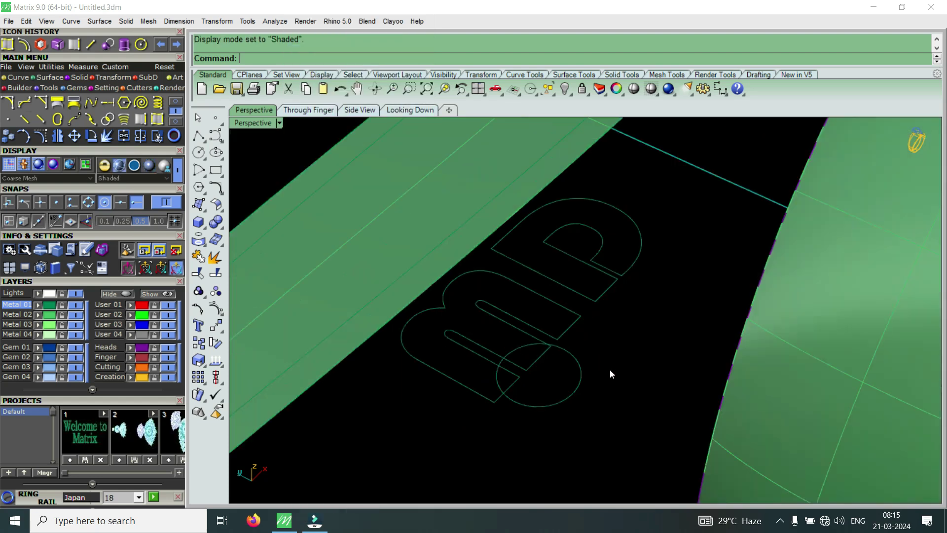
pyautogui.scroll(-4, 522, 377)
pyautogui.scroll(3, 534, 346)
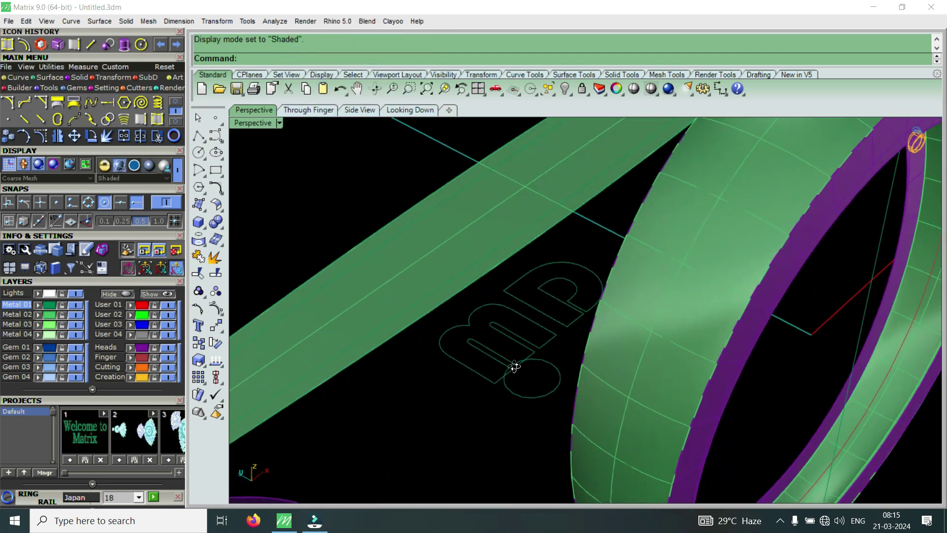
# Select the M and D outline curves without the circle and raise them to the level of the flattened band surface.
pyautogui.scroll(2, 484, 333)
pyautogui.moveTo(421, 417); pyautogui.dragTo(686, 203)
pyautogui.moveTo(603, 294); pyautogui.dragTo(540, 336, button='right')
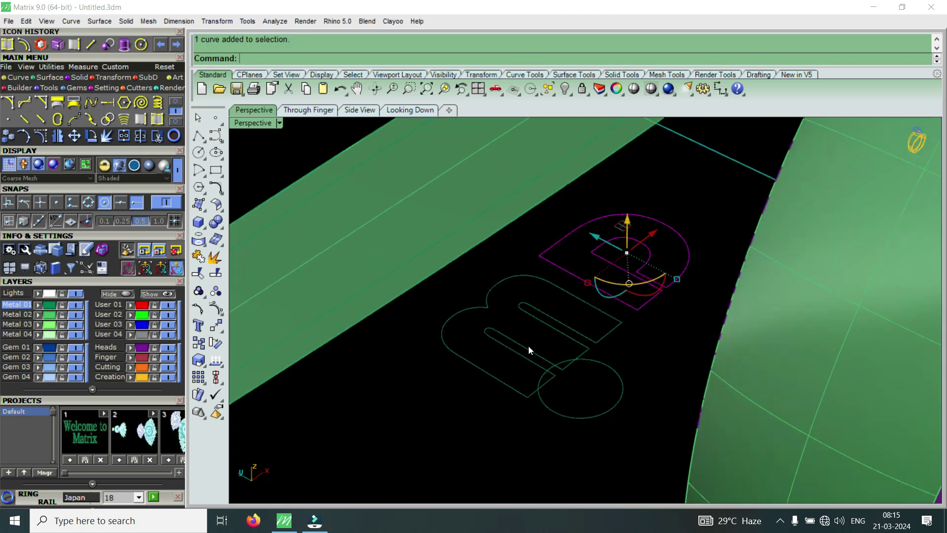
pyautogui.keyDown('shift'); pyautogui.click(528, 346); pyautogui.keyUp('shift')
pyautogui.scroll(-3, 528, 346)
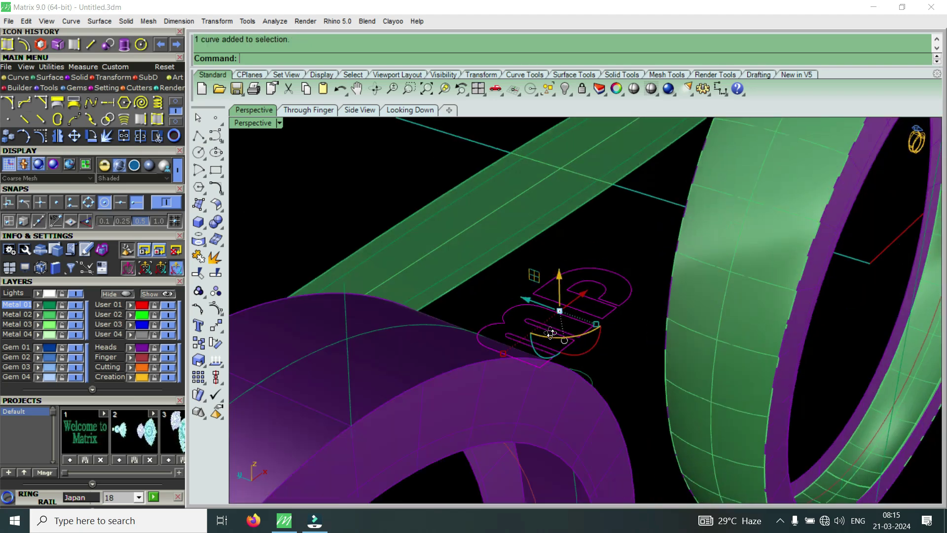
pyautogui.scroll(-4, 551, 326)
pyautogui.moveTo(562, 277); pyautogui.dragTo(579, 193)
pyautogui.moveTo(579, 194); pyautogui.dragTo(599, 239, button='right')
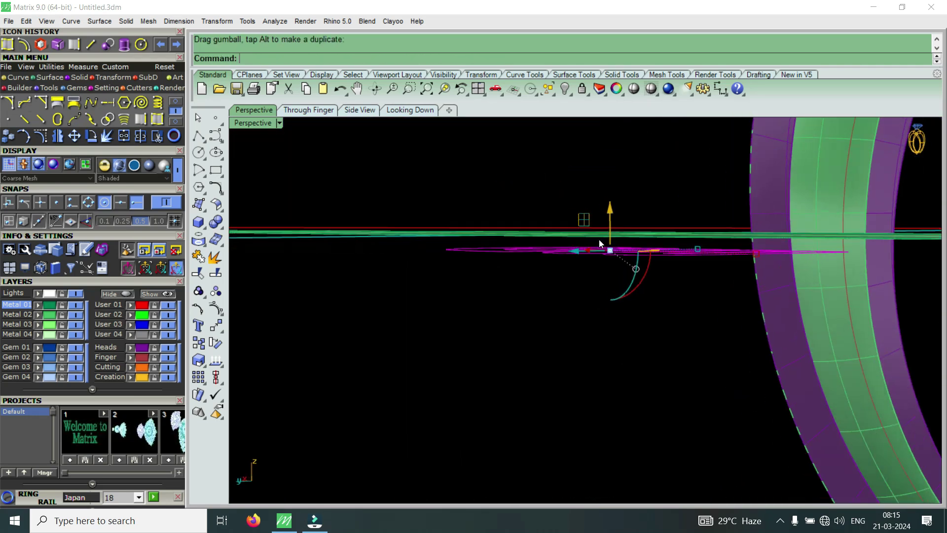
pyautogui.moveTo(610, 209); pyautogui.dragTo(627, 199)
pyautogui.moveTo(627, 200); pyautogui.dragTo(576, 222, button='right')
pyautogui.scroll(3, 576, 223)
pyautogui.press('Escape')
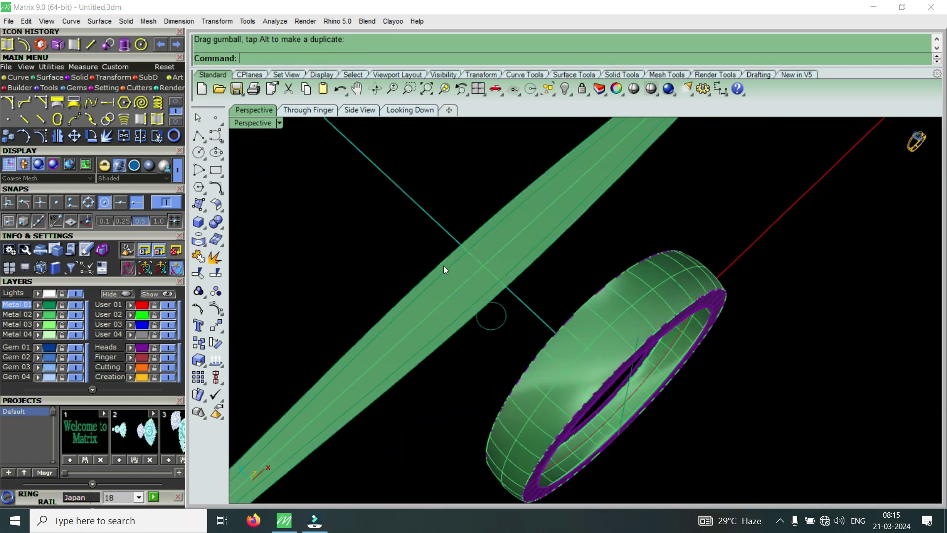
pyautogui.scroll(4, 441, 297)
pyautogui.write('Squish')
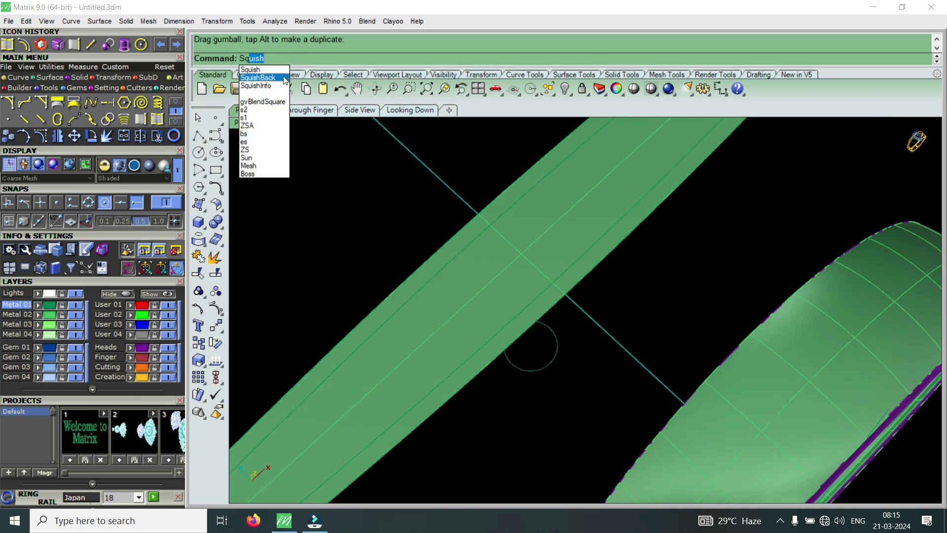
pyautogui.click(279, 79)
pyautogui.scroll(-2, 417, 220)
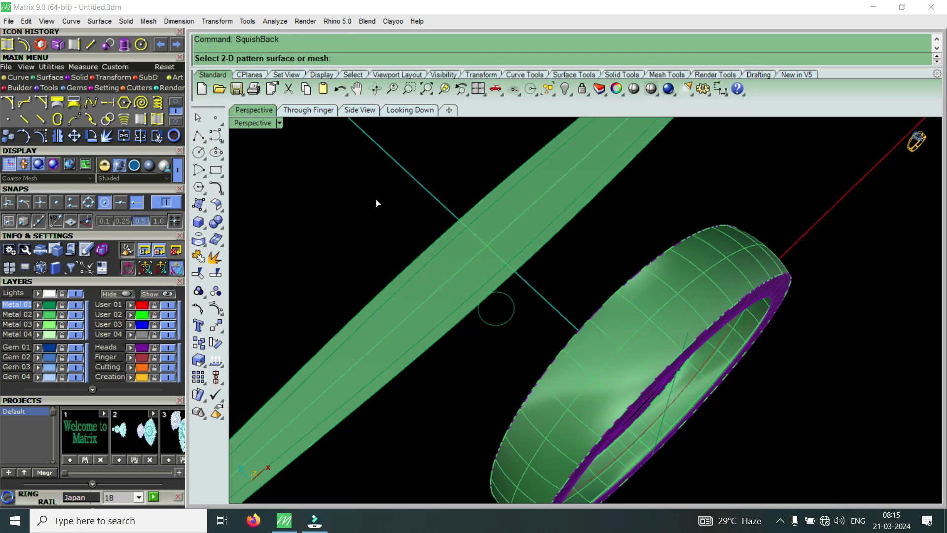
pyautogui.moveTo(358, 185); pyautogui.dragTo(565, 316)
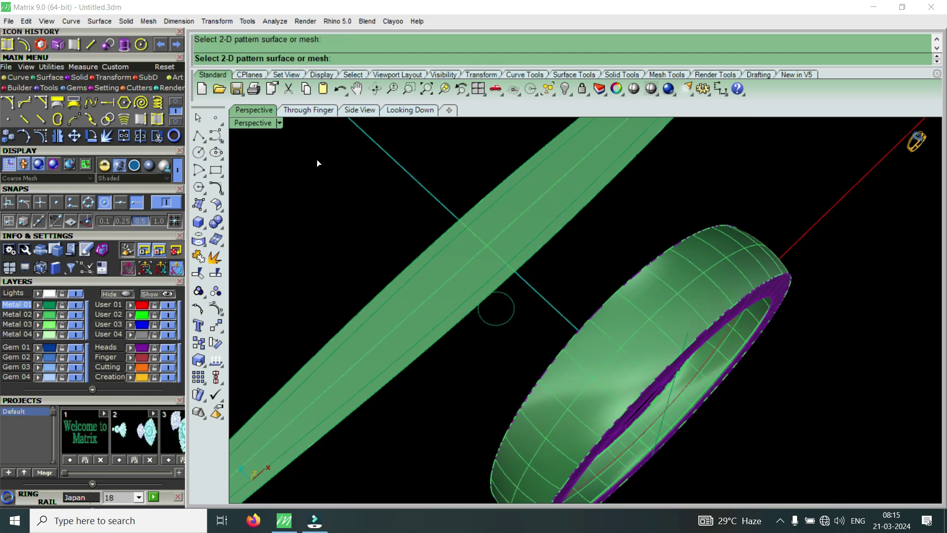
# In the top view, use SquishBack with the flat band as pattern to map the MD outlines, without the circle, onto the ring.
pyautogui.doubleClick(262, 124)
pyautogui.doubleClick(262, 123)
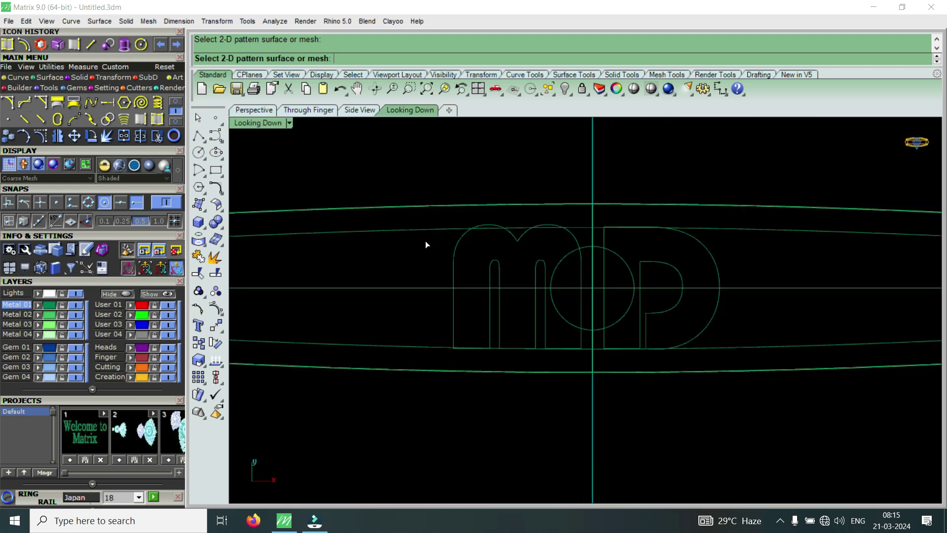
pyautogui.scroll(-3, 524, 275)
pyautogui.press('Escape')
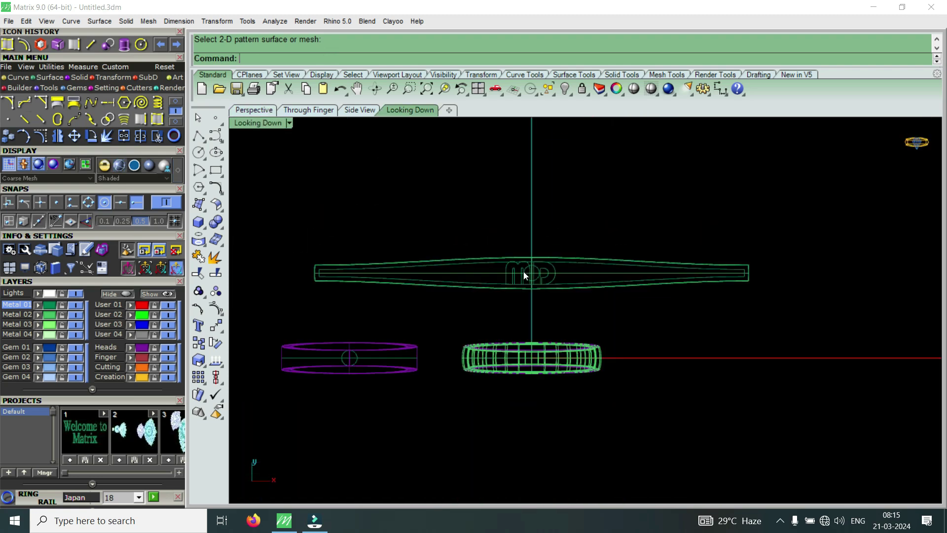
pyautogui.write('Squish')
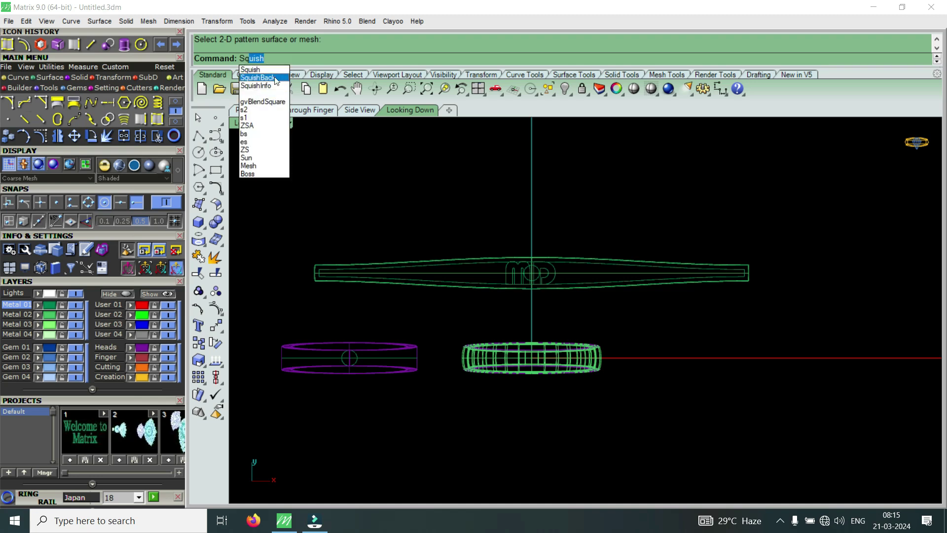
pyautogui.click(267, 77)
pyautogui.click(492, 256)
pyautogui.scroll(2, 495, 261)
pyautogui.moveTo(475, 236); pyautogui.dragTo(575, 296)
pyautogui.scroll(3, 558, 293)
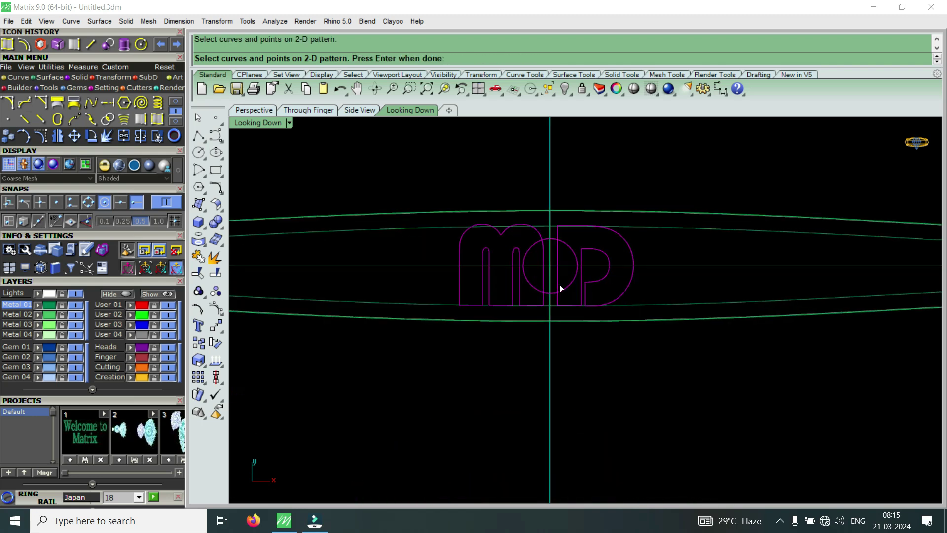
pyautogui.scroll(-5, 550, 295)
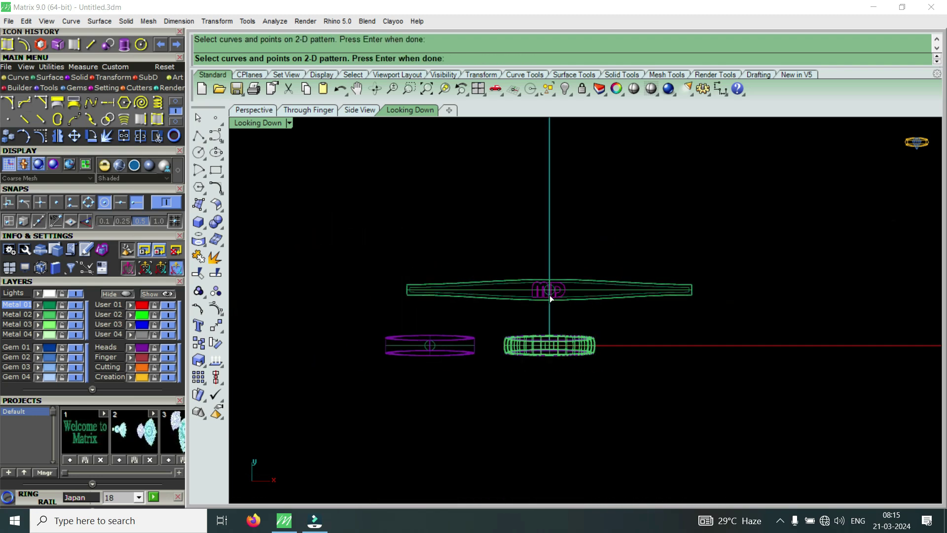
pyautogui.scroll(3, 550, 296)
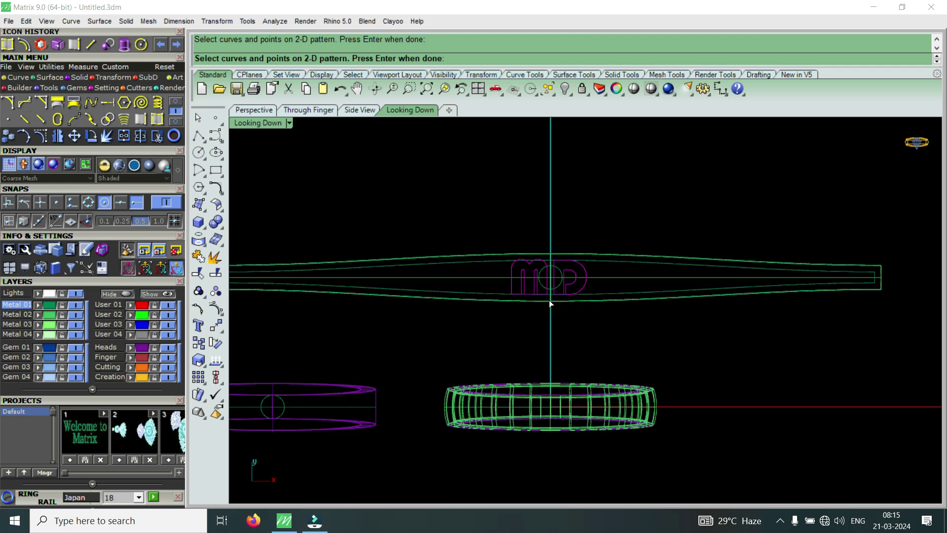
pyautogui.press('Return')
# Examine the placement of the mapped MD curves on the ring's outer surface in the perspective view.
pyautogui.scroll(3, 565, 407)
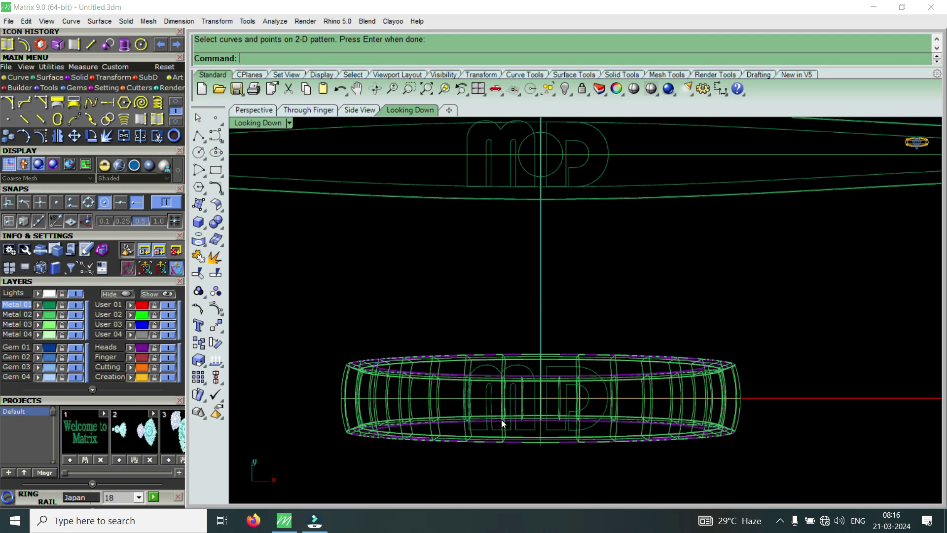
pyautogui.doubleClick(273, 123)
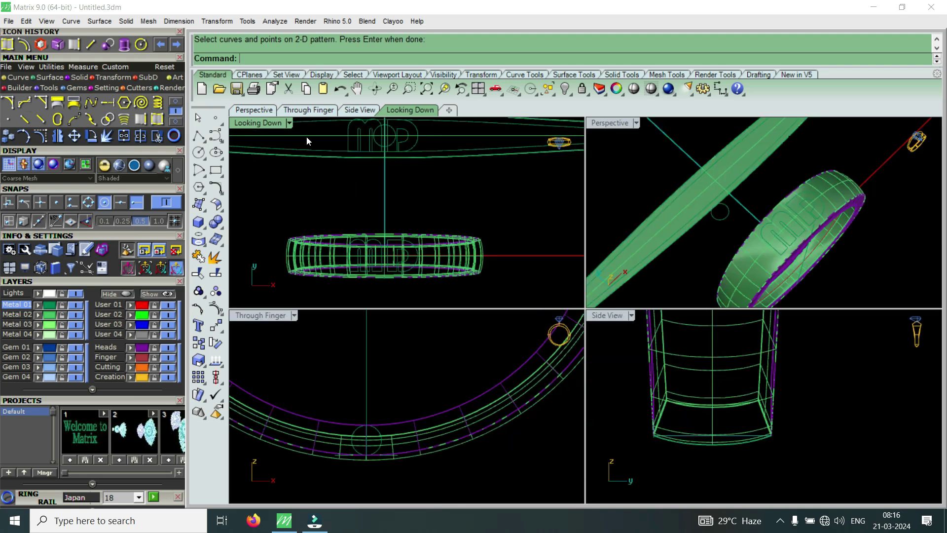
pyautogui.doubleClick(604, 124)
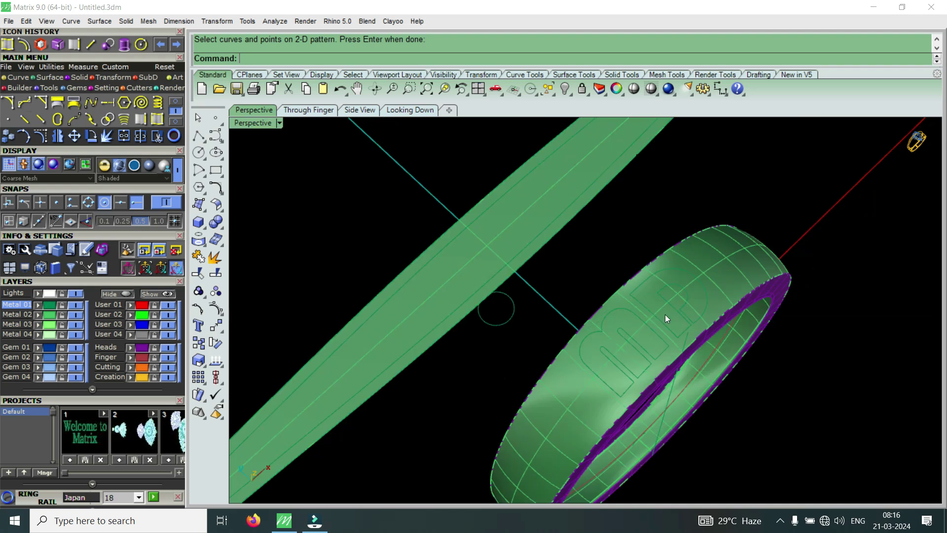
pyautogui.scroll(3, 642, 301)
pyautogui.moveTo(621, 290); pyautogui.dragTo(531, 307, button='right')
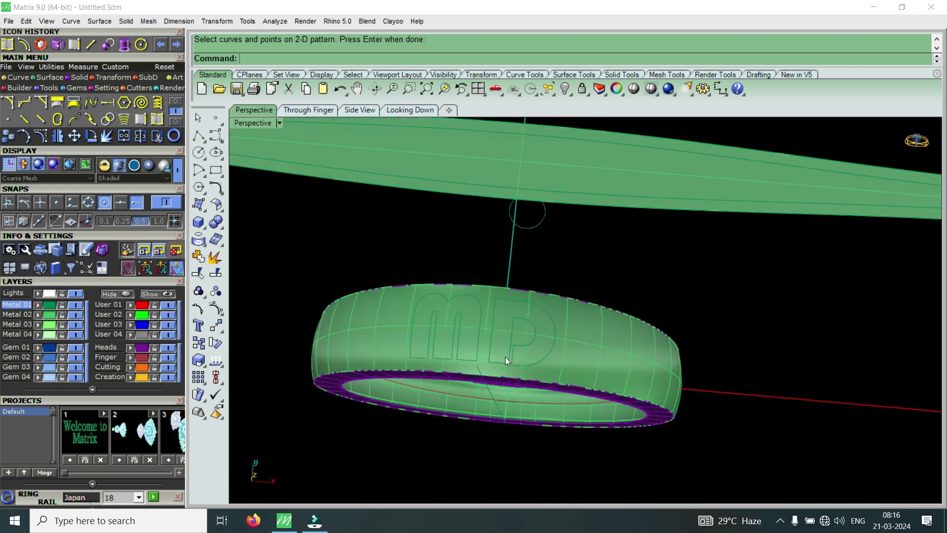
pyautogui.scroll(2, 490, 337)
pyautogui.scroll(-4, 519, 316)
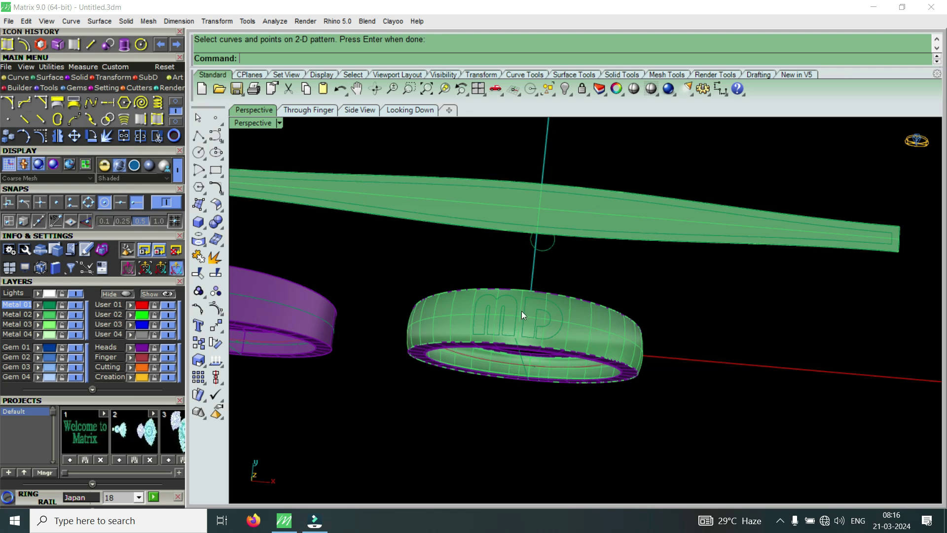
pyautogui.scroll(6, 522, 311)
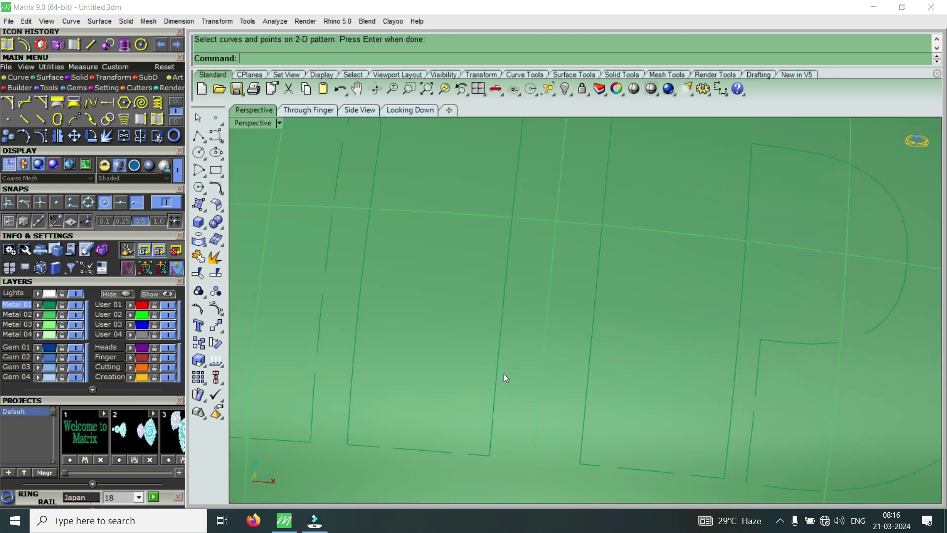
# Select the mapped M curve on the ring and inspect the smoothness of its notch and rounded ends up close.
pyautogui.click(495, 384)
pyautogui.click(538, 416)
pyautogui.scroll(-5, 499, 382)
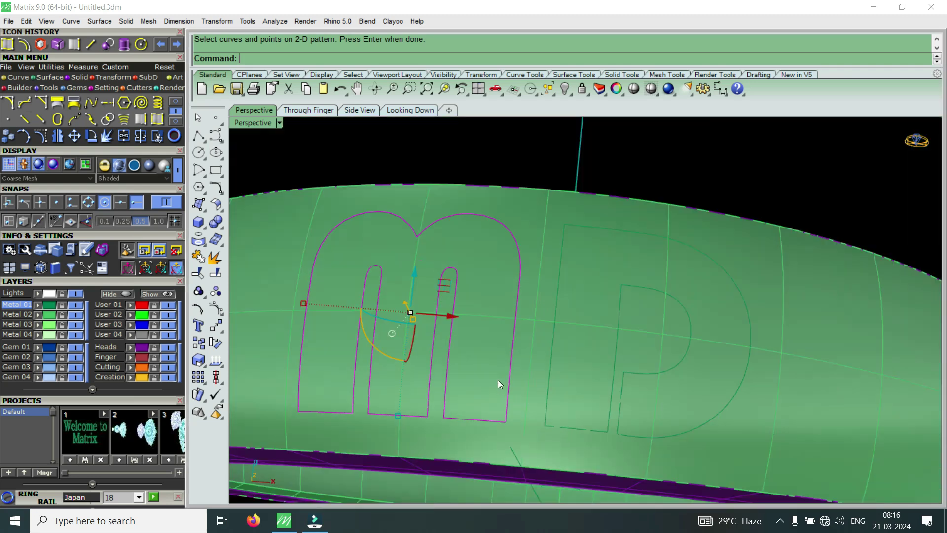
pyautogui.scroll(10, 434, 272)
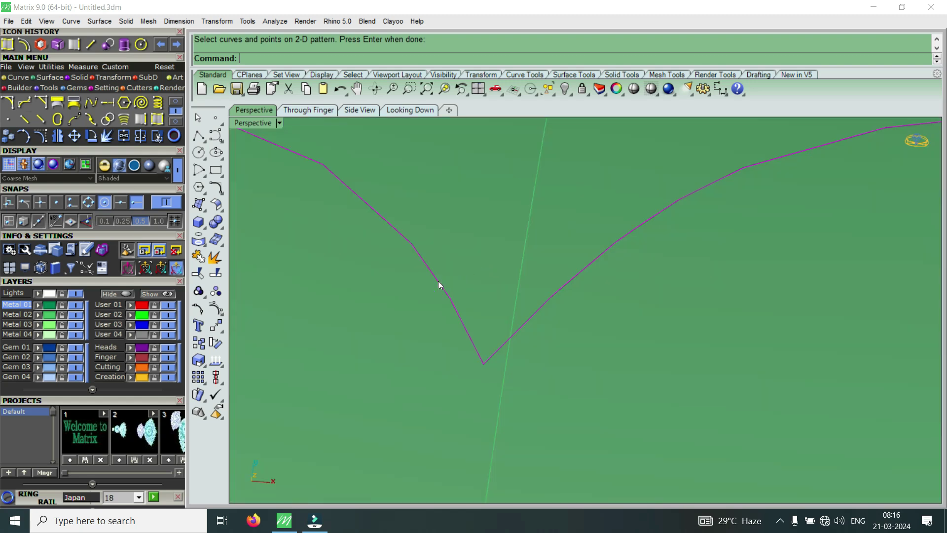
pyautogui.scroll(3, 415, 243)
pyautogui.scroll(-5, 587, 355)
pyautogui.scroll(5, 386, 285)
pyautogui.scroll(-8, 574, 212)
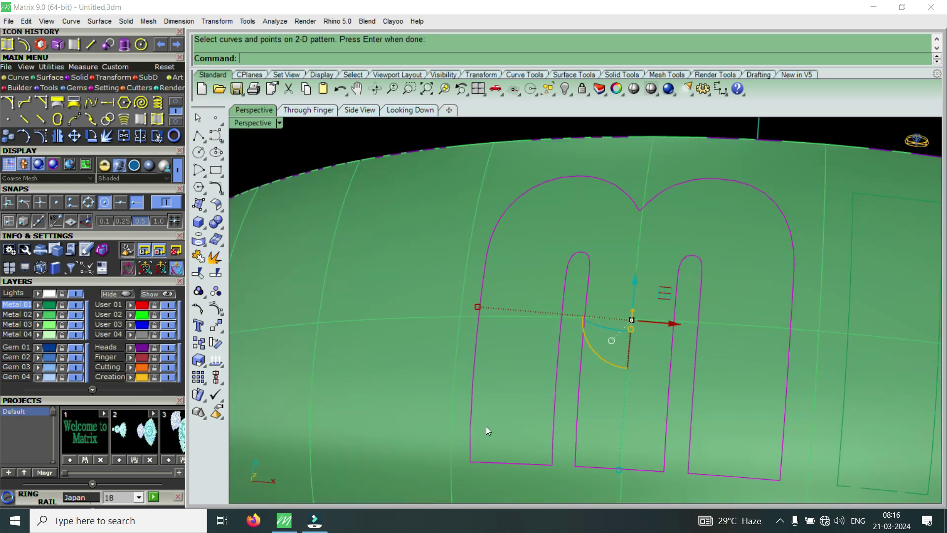
pyautogui.scroll(-3, 566, 379)
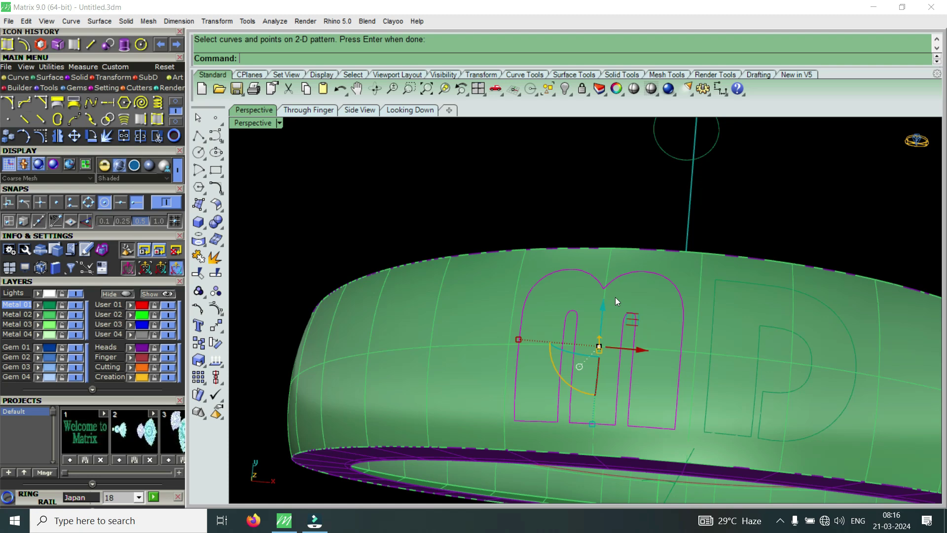
pyautogui.scroll(5, 612, 296)
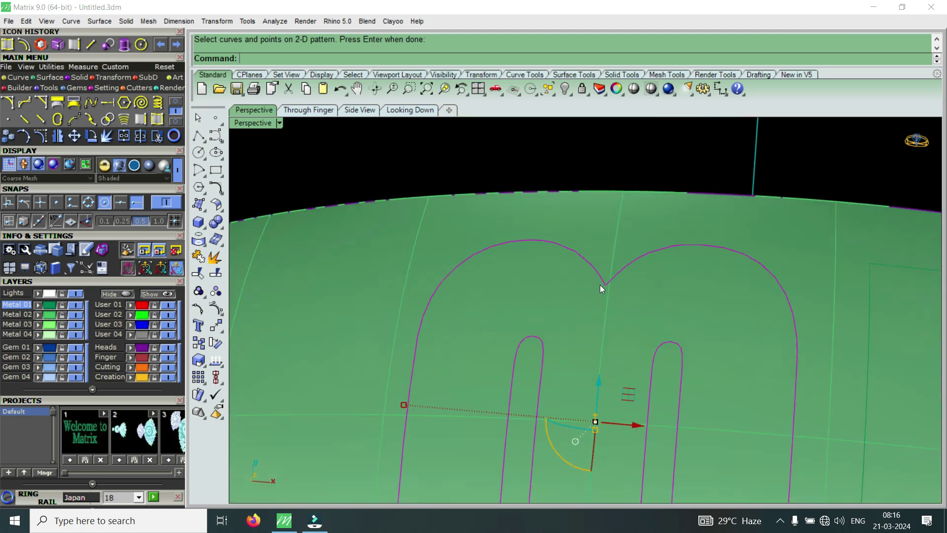
pyautogui.scroll(6, 537, 296)
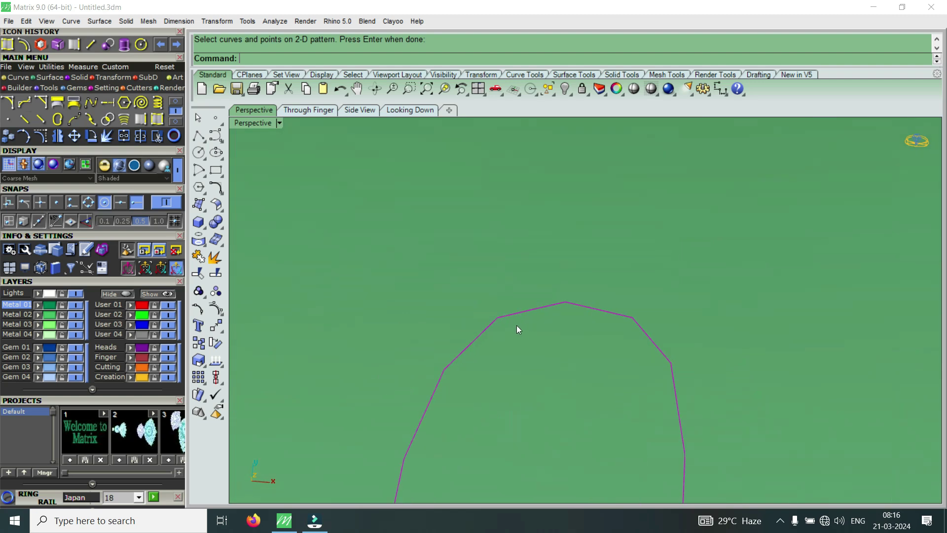
# Examine the mapped M outline's arches, center notch and slot ends on the ring surface at close and medium distance.
pyautogui.scroll(-4, 616, 306)
pyautogui.scroll(3, 538, 330)
pyautogui.scroll(-6, 550, 316)
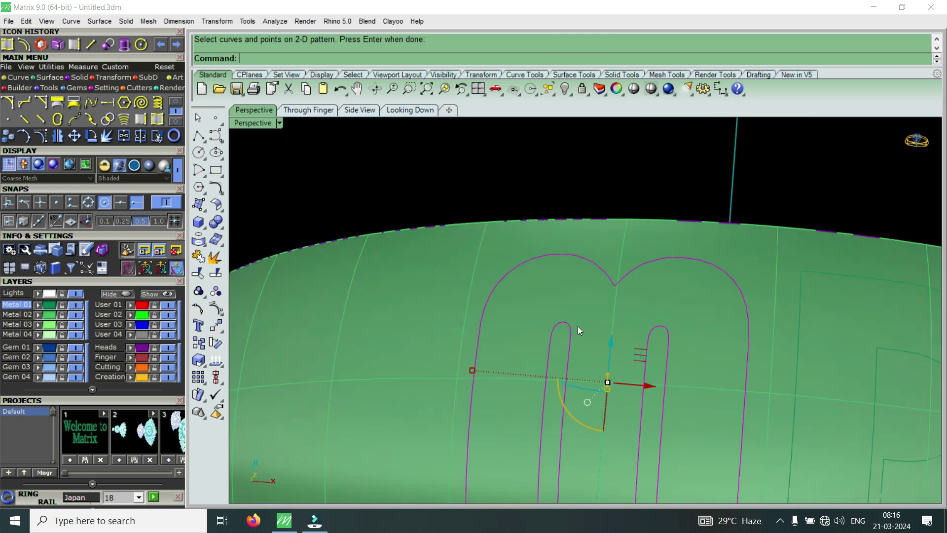
pyautogui.scroll(-3, 612, 303)
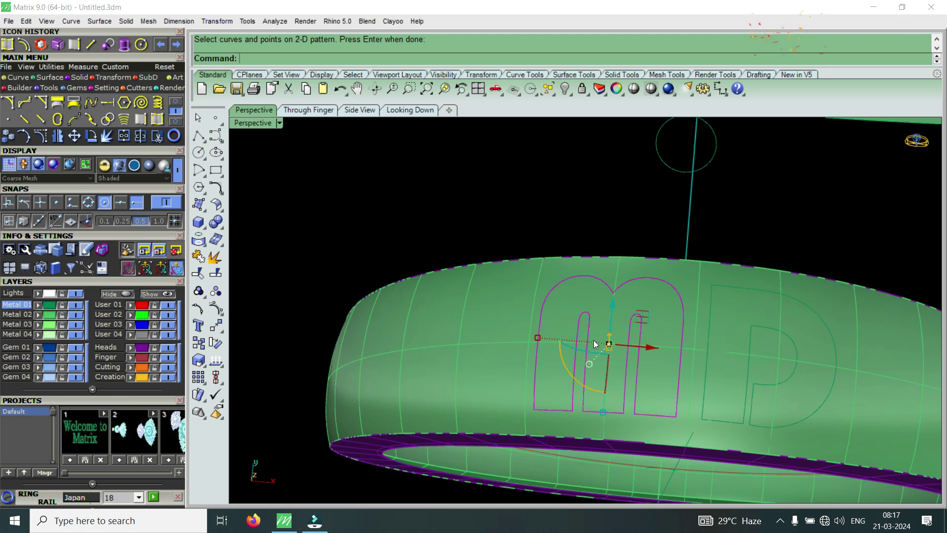
pyautogui.scroll(5, 571, 291)
pyautogui.scroll(-5, 581, 277)
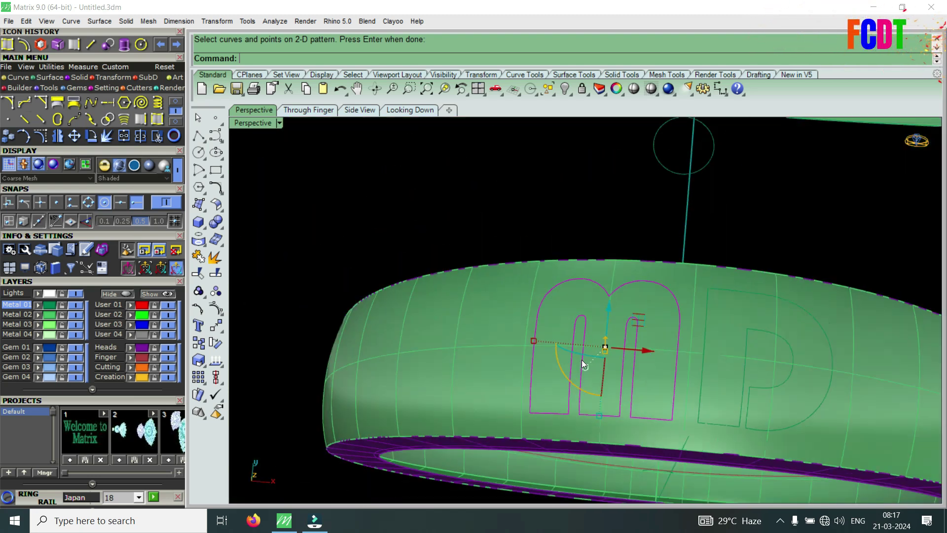
pyautogui.scroll(-5, 583, 363)
pyautogui.scroll(4, 596, 338)
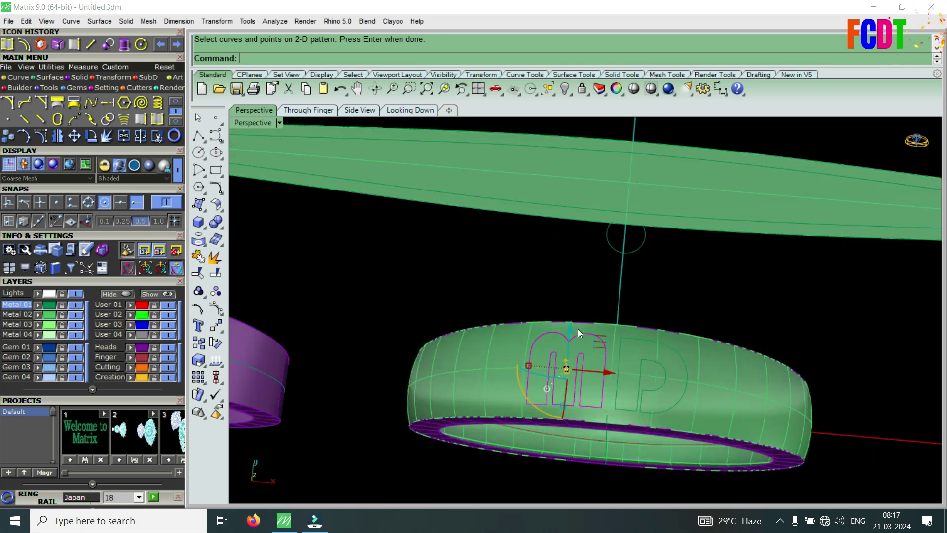
pyautogui.moveTo(607, 366)
pyautogui.mouseDown(button='right')
pyautogui.moveTo(612, 341)
pyautogui.moveTo(608, 359)
pyautogui.mouseUp(button='right')
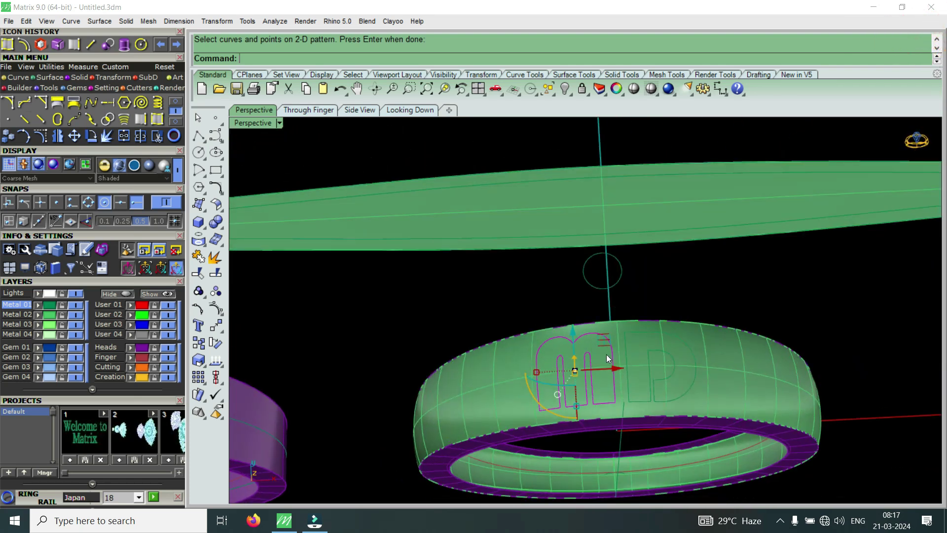
pyautogui.scroll(3, 592, 354)
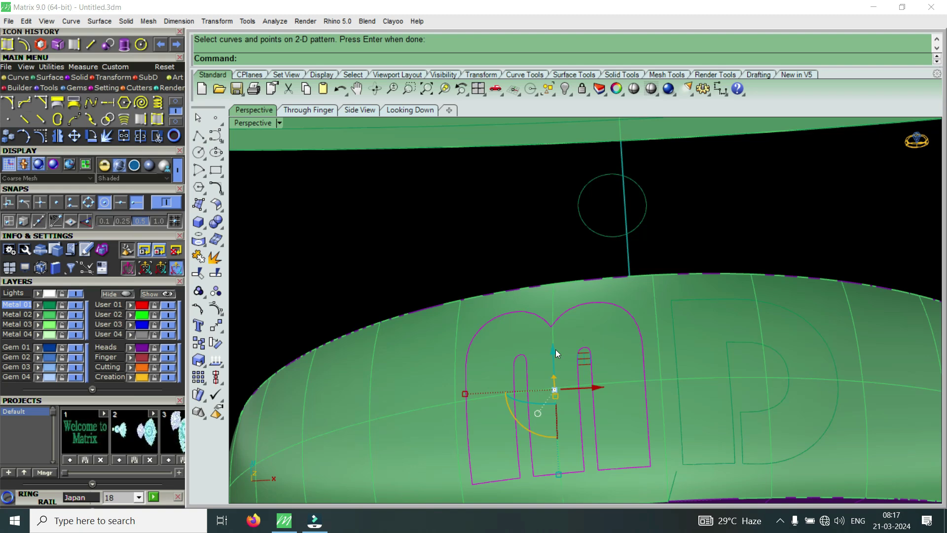
pyautogui.scroll(-4, 556, 350)
pyautogui.scroll(6, 553, 383)
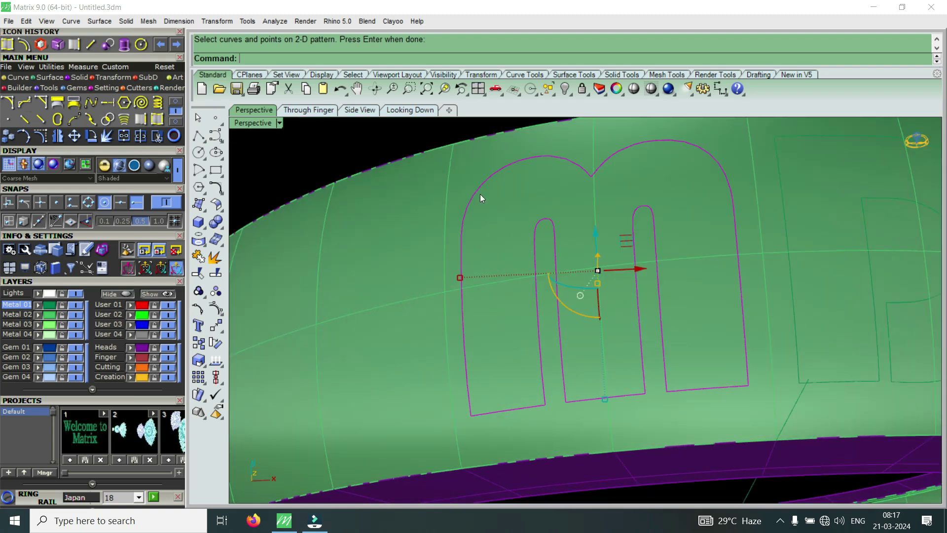
pyautogui.scroll(-4, 618, 209)
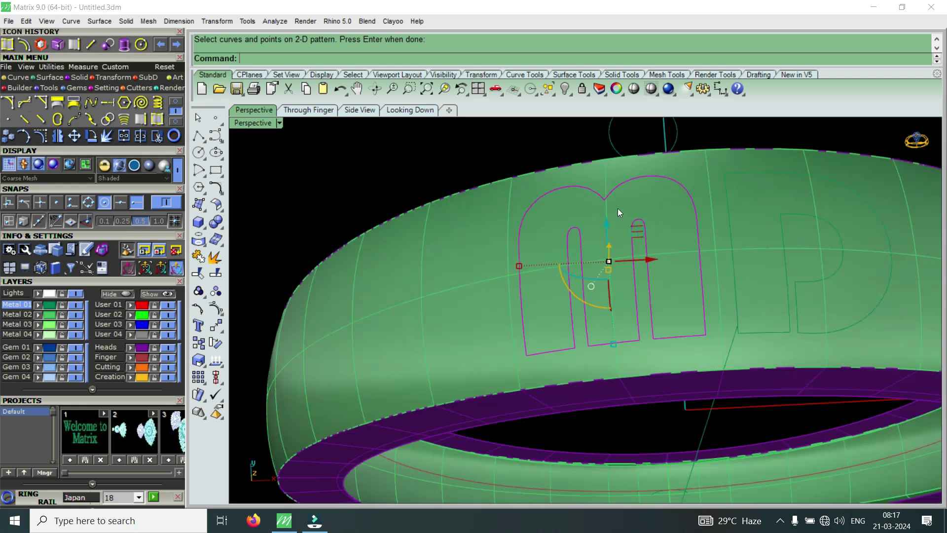
pyautogui.scroll(3, 719, 220)
pyautogui.scroll(-1, 611, 279)
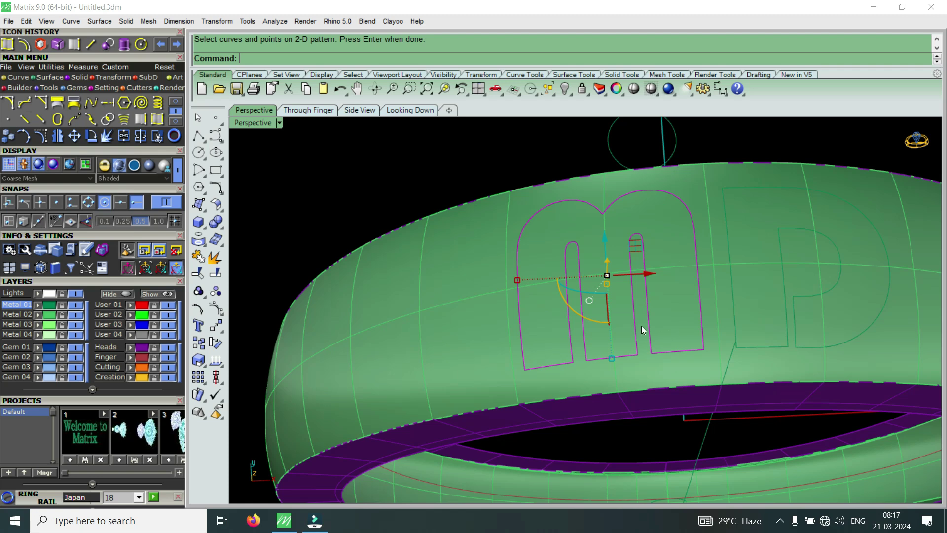
# Inspect how the mapped M and D outlines follow the ring's curvature from several viewing angles.
pyautogui.scroll(-5, 551, 284)
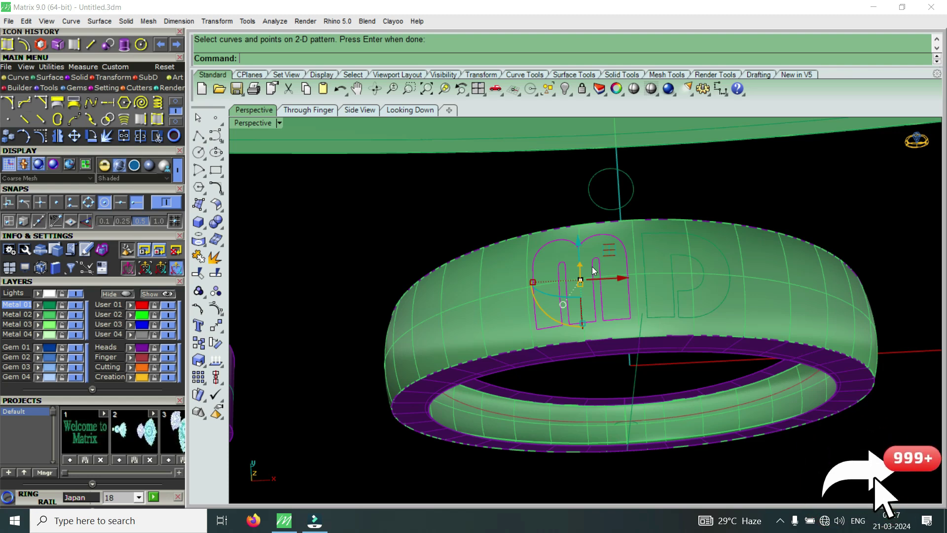
pyautogui.scroll(-5, 593, 296)
pyautogui.scroll(3, 592, 334)
pyautogui.moveTo(591, 330); pyautogui.dragTo(396, 253, button='right')
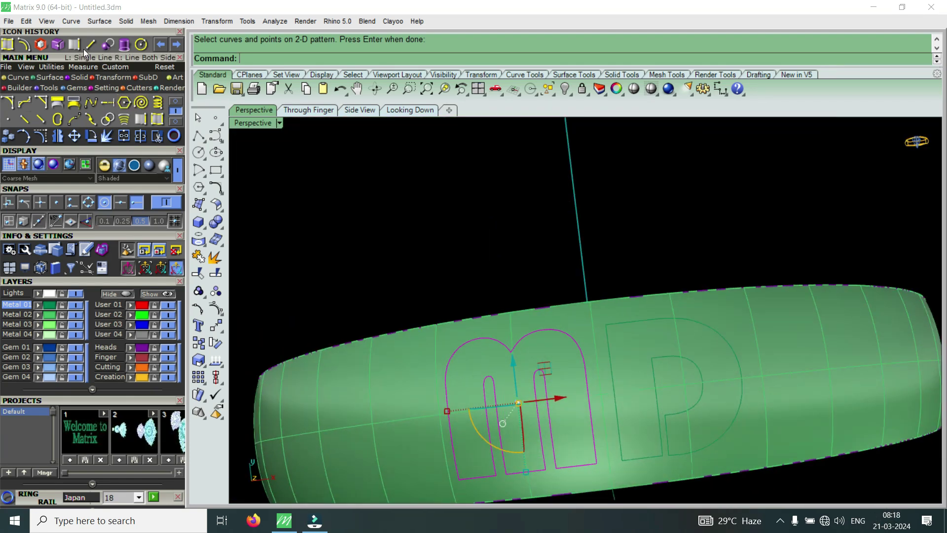
pyautogui.scroll(-3, 589, 202)
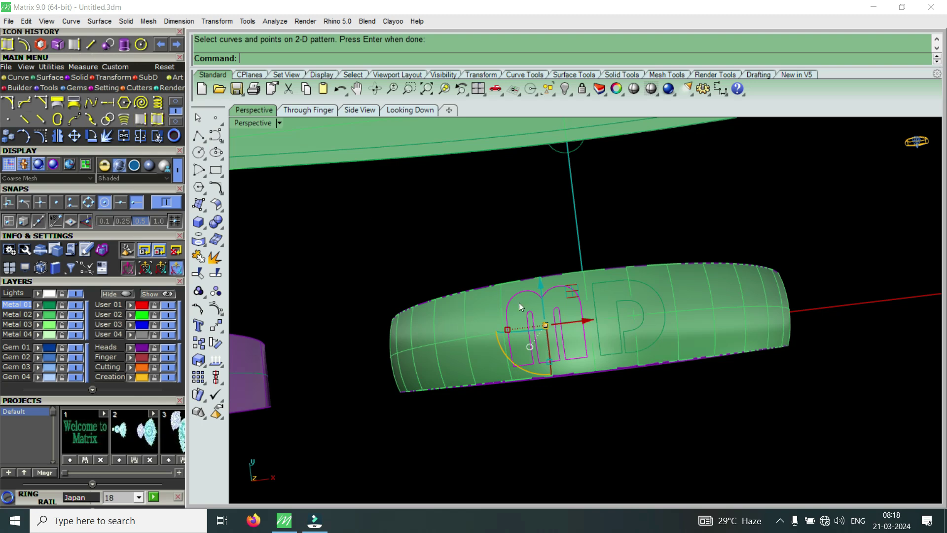
pyautogui.scroll(5, 529, 316)
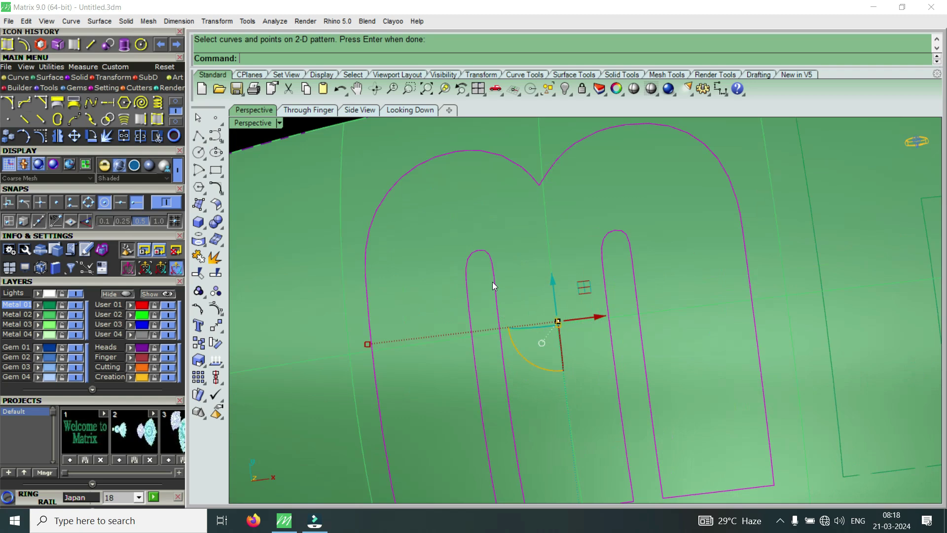
pyautogui.scroll(-5, 493, 282)
pyautogui.scroll(-5, 540, 287)
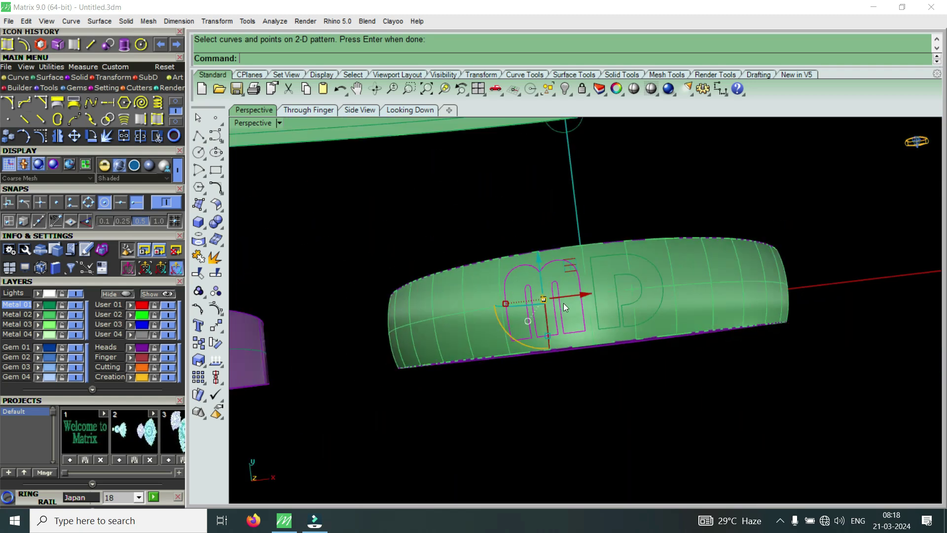
pyautogui.scroll(3, 535, 224)
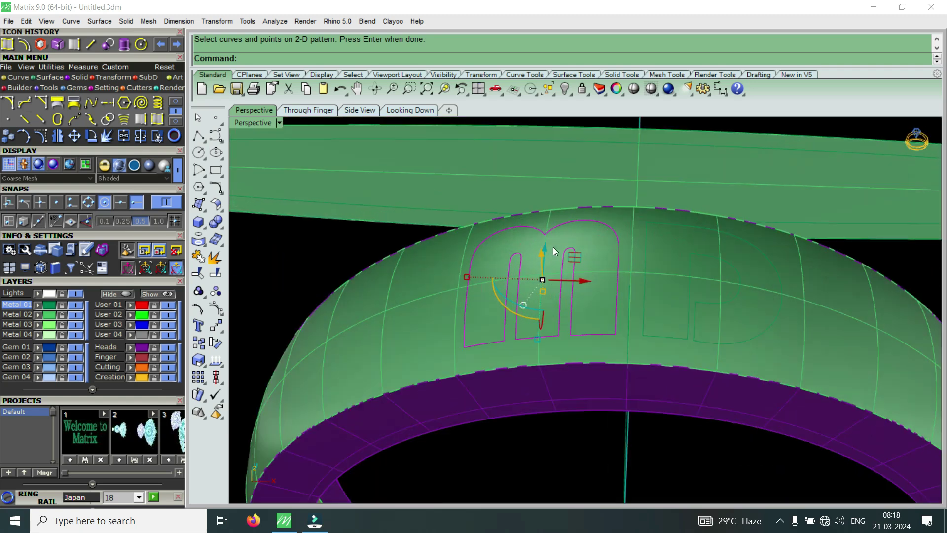
pyautogui.scroll(-5, 557, 266)
pyautogui.scroll(4, 569, 284)
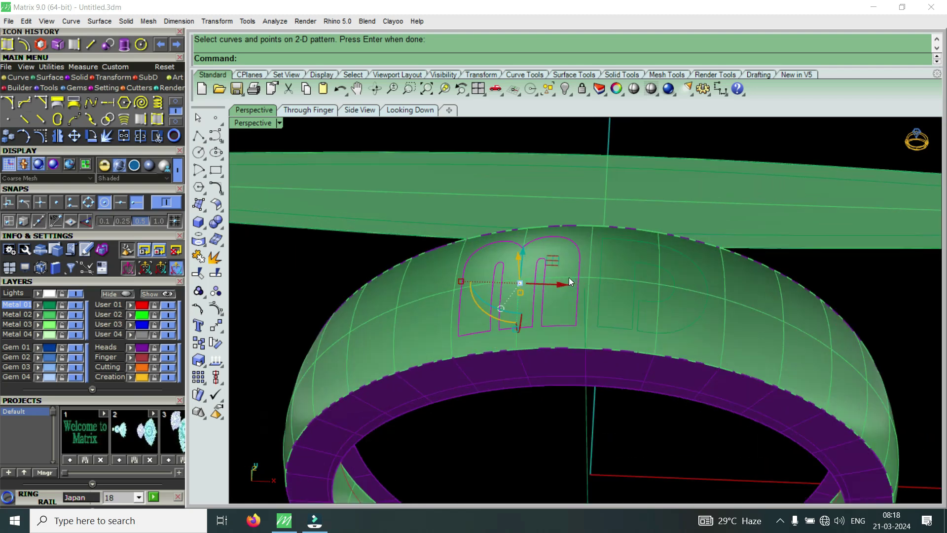
pyautogui.scroll(-3, 617, 277)
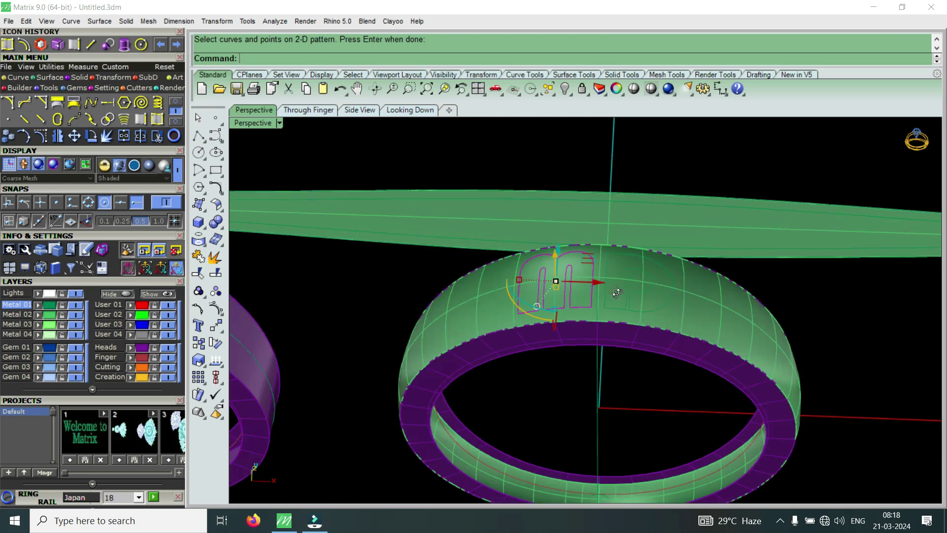
pyautogui.moveTo(617, 293); pyautogui.dragTo(617, 332, button='right')
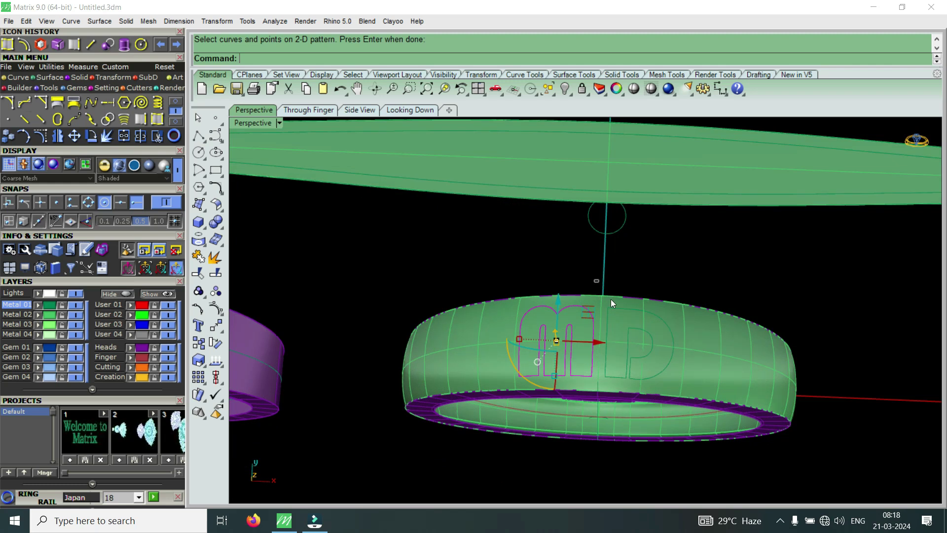
# With the mapped M and D curves as cutters, trim away the ring's outer surface outside the letter outlines.
pyautogui.click(658, 366)
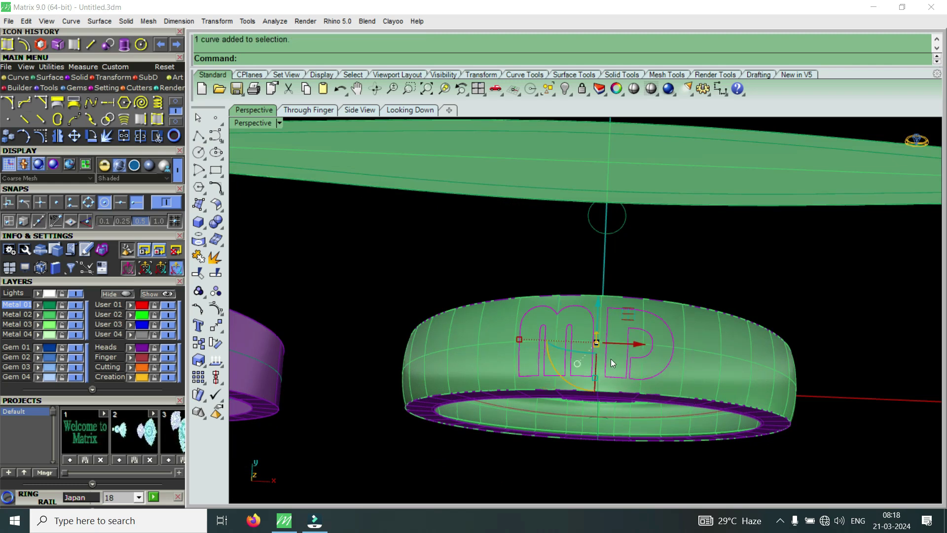
pyautogui.moveTo(606, 378); pyautogui.dragTo(558, 367, button='right')
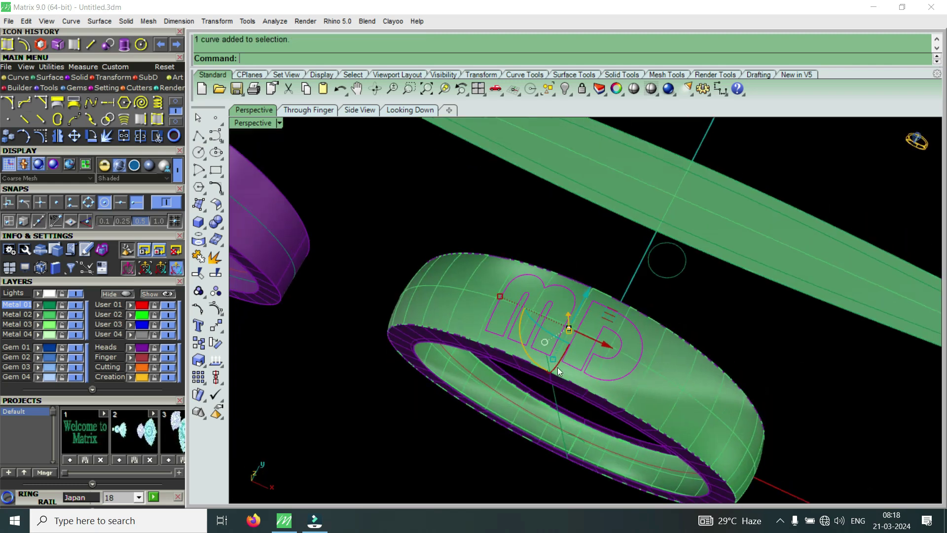
pyautogui.click(156, 137)
pyautogui.click(457, 298)
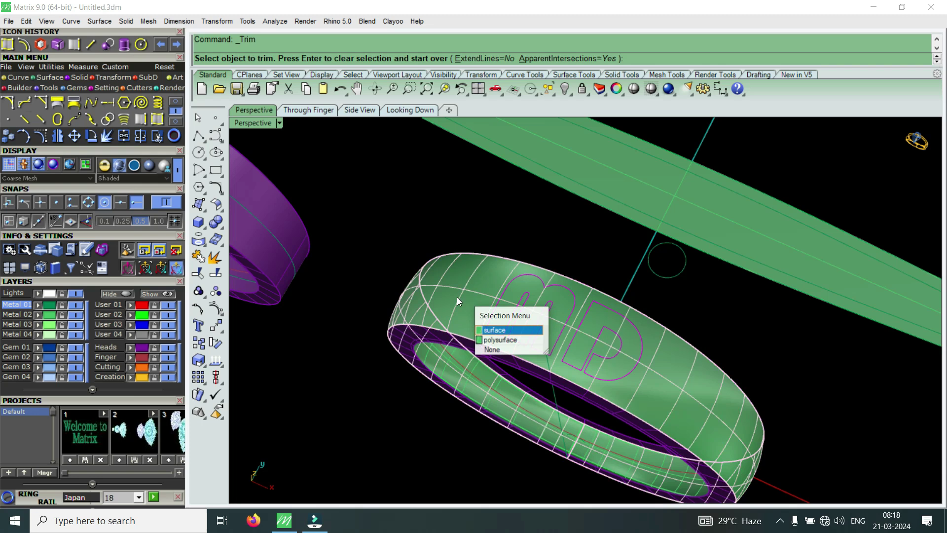
pyautogui.click(511, 329)
pyautogui.scroll(2, 578, 350)
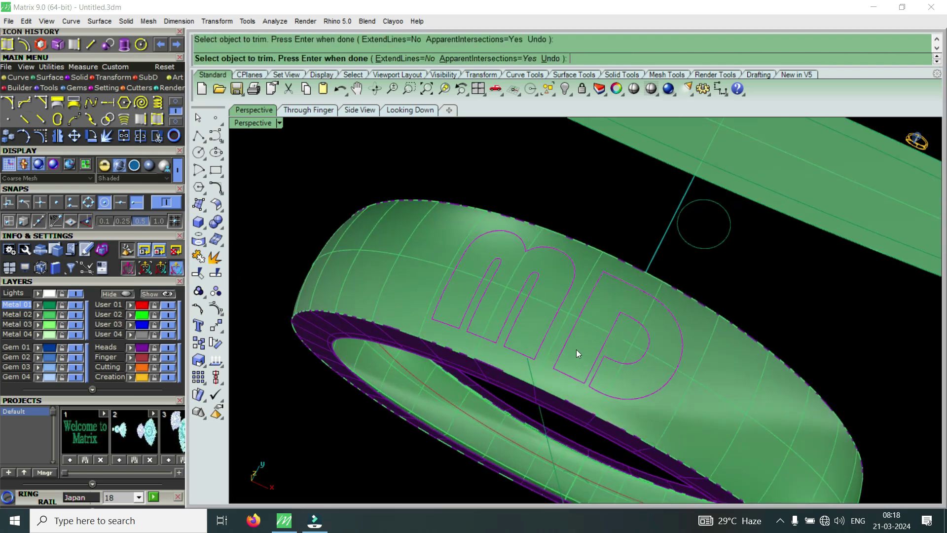
pyautogui.press('Return')
# Select the trimmed M and D surfaces in turn to check the letter pieces left on the ring.
pyautogui.click(569, 307)
pyautogui.click(570, 308)
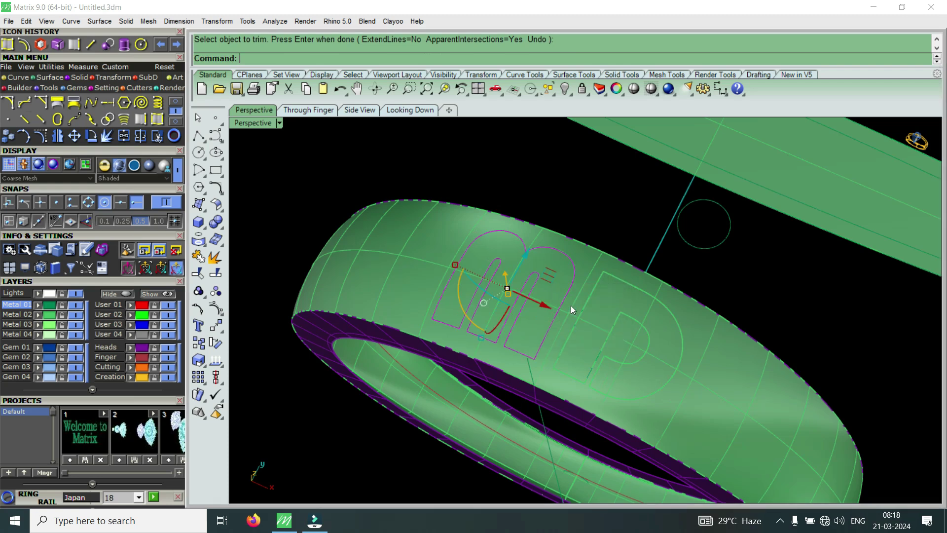
pyautogui.keyDown('shift'); pyautogui.click(641, 378); pyautogui.keyUp('shift')
pyautogui.click(687, 410)
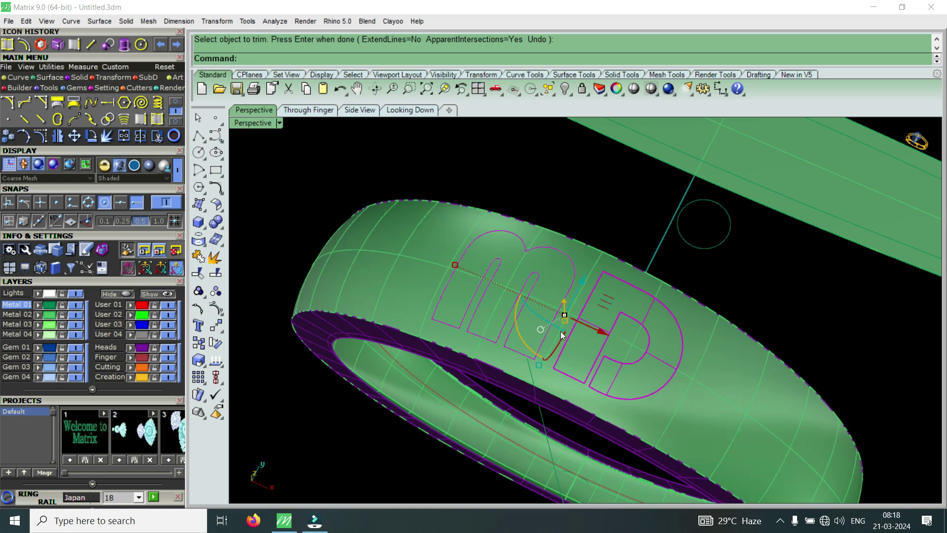
pyautogui.press('Escape')
pyautogui.scroll(3, 533, 340)
pyautogui.click(560, 364)
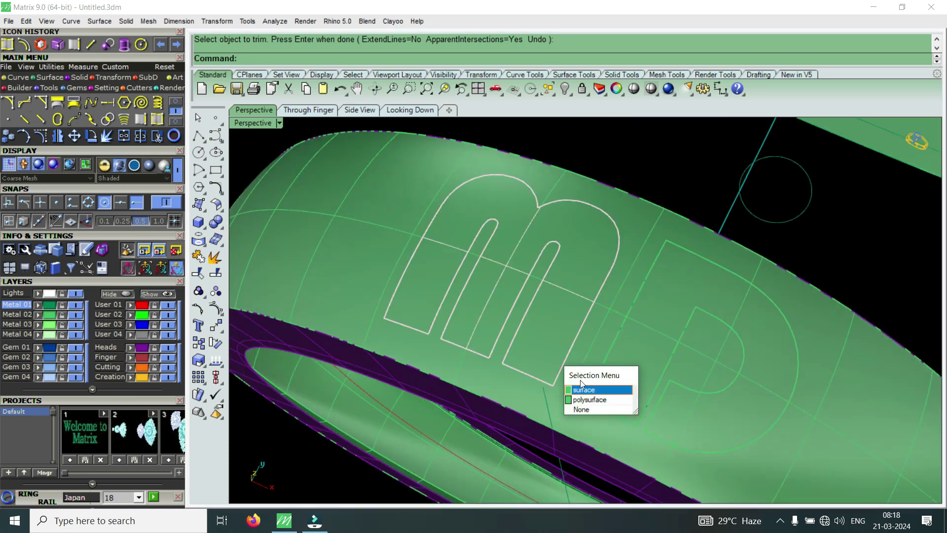
pyautogui.press('Escape')
pyautogui.scroll(-4, 561, 257)
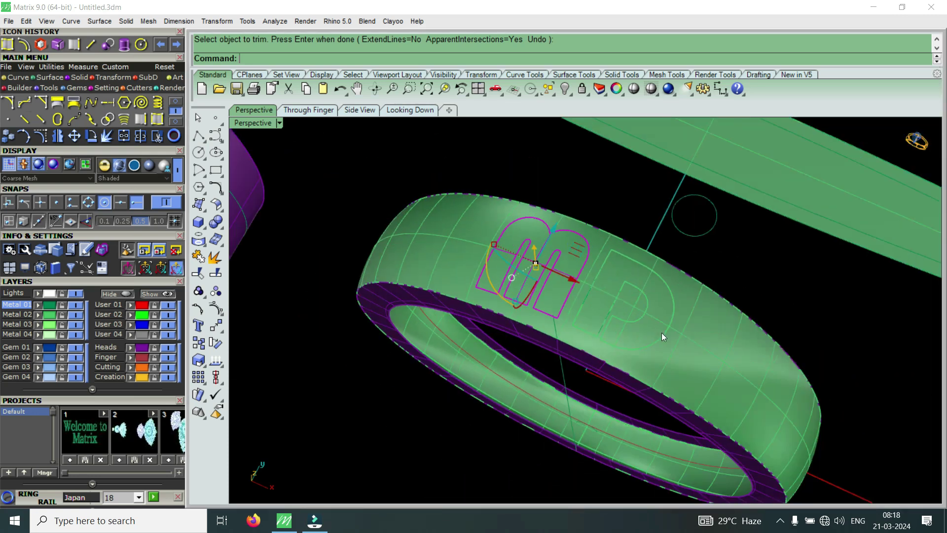
pyautogui.scroll(3, 661, 333)
pyautogui.click(661, 323)
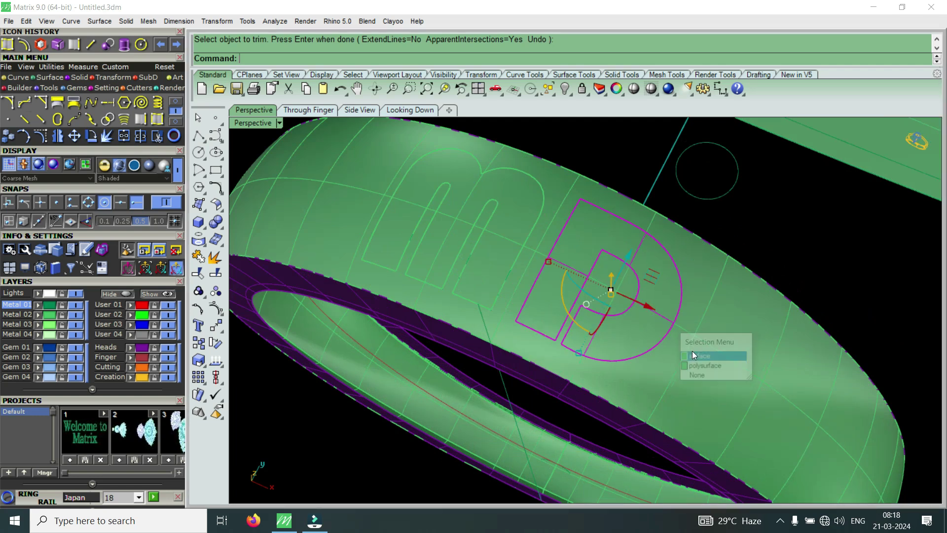
pyautogui.scroll(-3, 700, 348)
# Move the ring polysurface beneath the letters to the Finger layer.
pyautogui.click(661, 351)
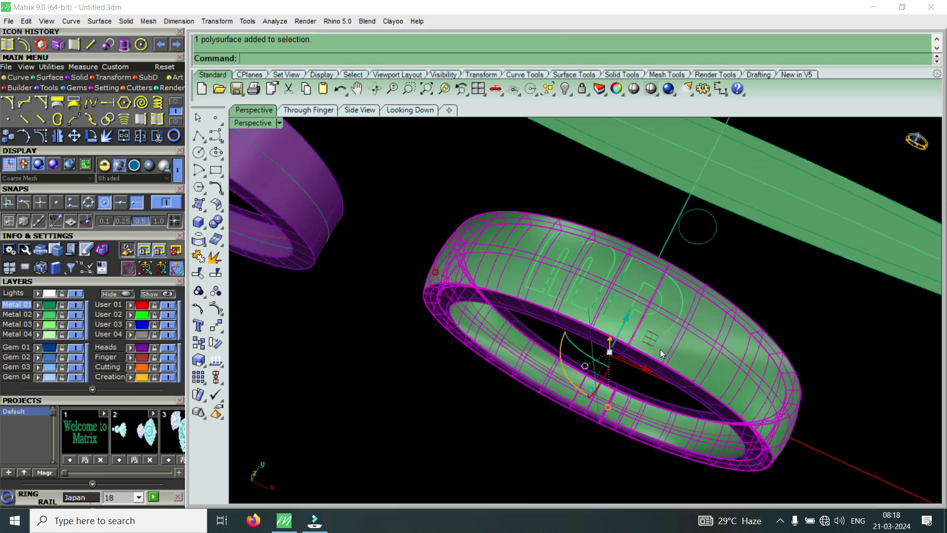
pyautogui.click(132, 357)
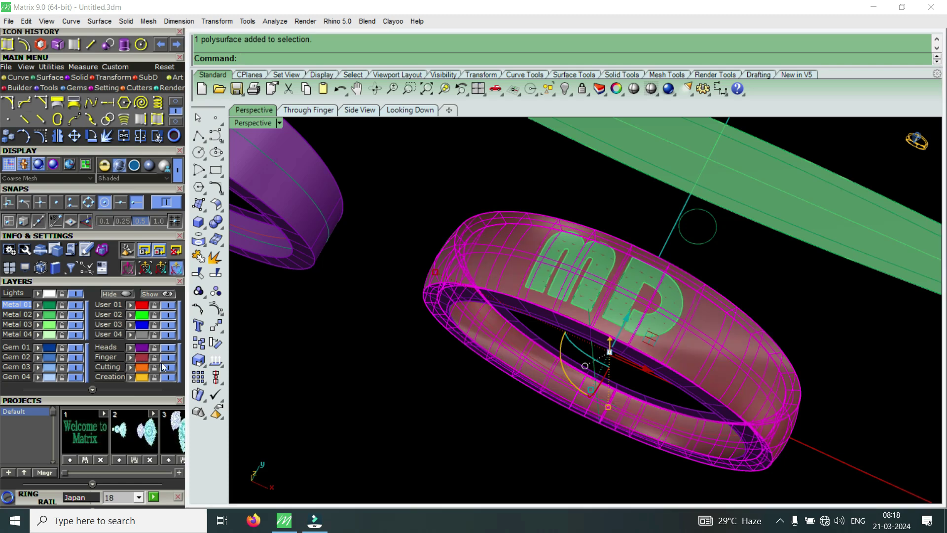
pyautogui.press('Escape')
# Offset the trimmed M and D letter surfaces 0.4 to both sides as solids.
pyautogui.scroll(4, 622, 279)
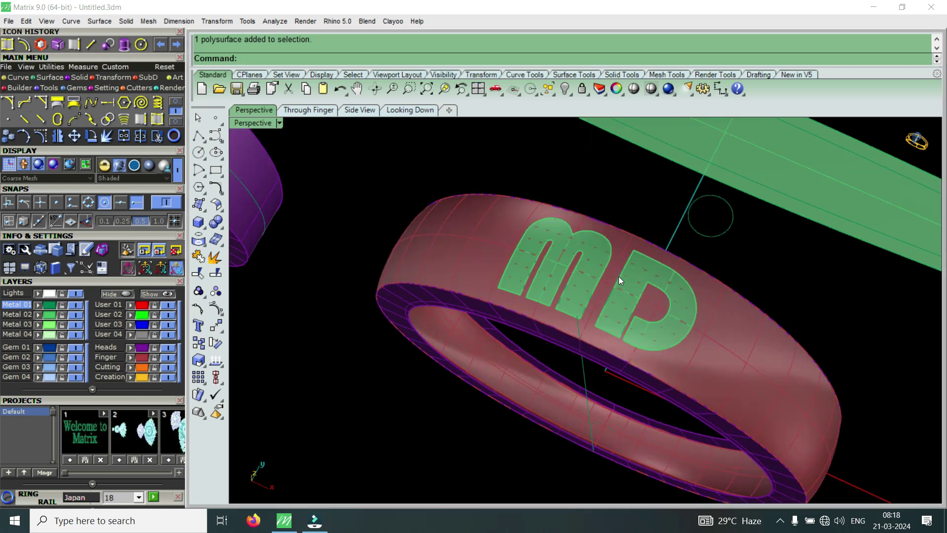
pyautogui.click(671, 309)
pyautogui.click(677, 314)
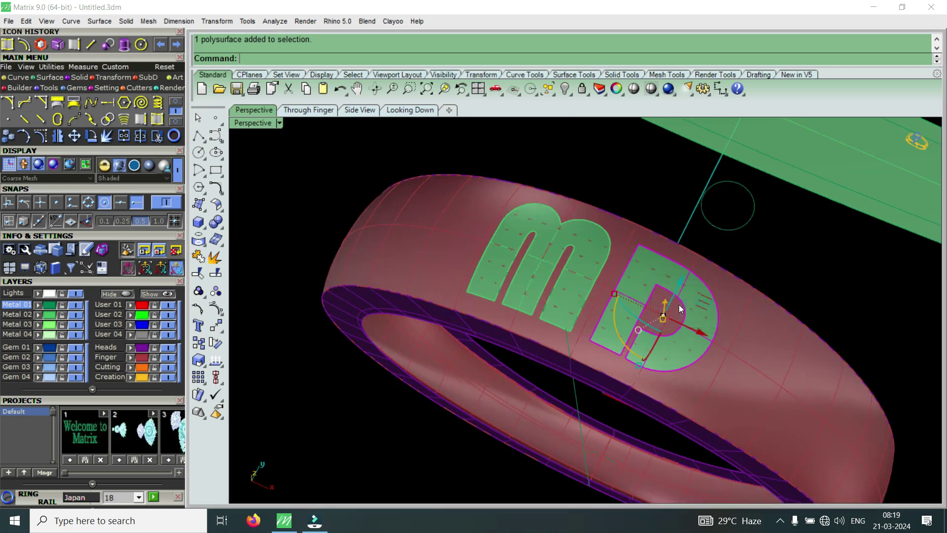
pyautogui.click(592, 255)
pyautogui.click(661, 285)
pyautogui.moveTo(618, 321); pyautogui.dragTo(638, 192, button='right')
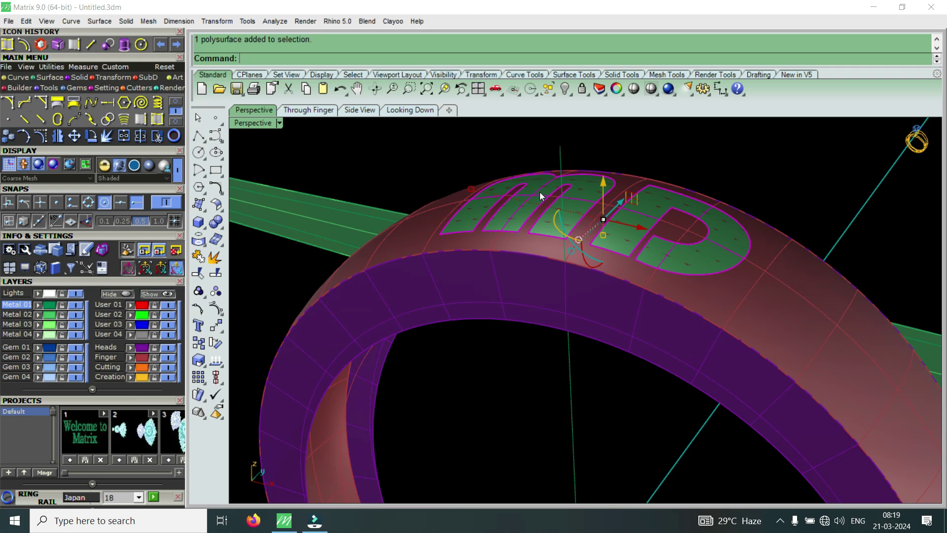
pyautogui.write('of')
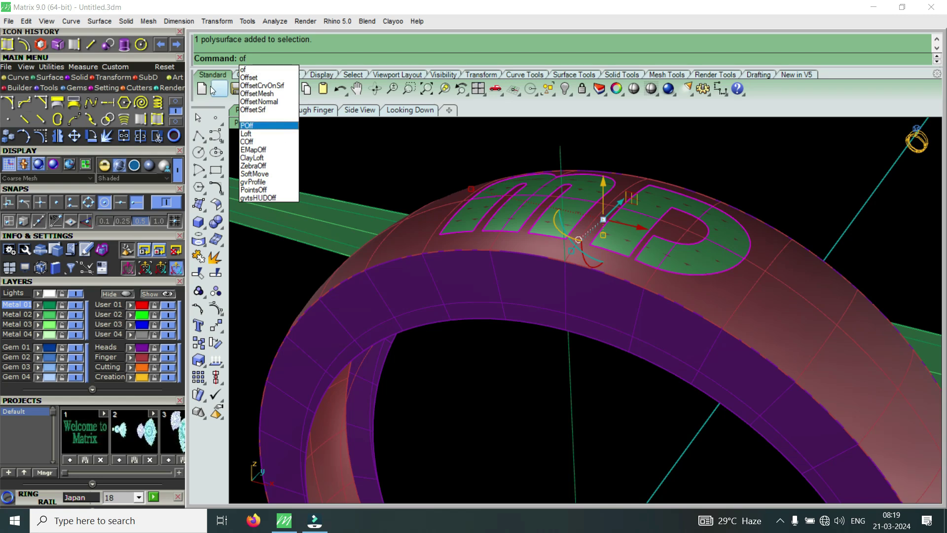
pyautogui.click(279, 110)
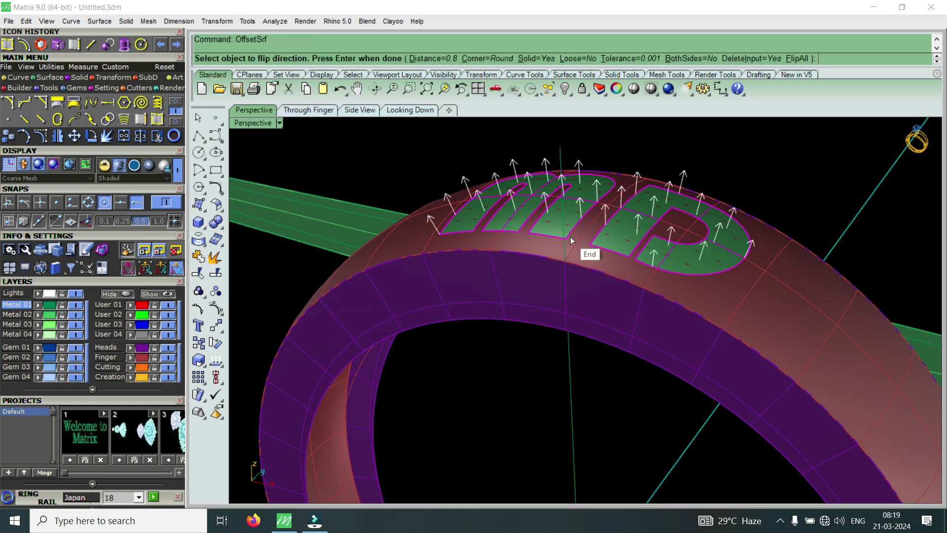
pyautogui.scroll(-3, 532, 249)
pyautogui.scroll(1, 519, 218)
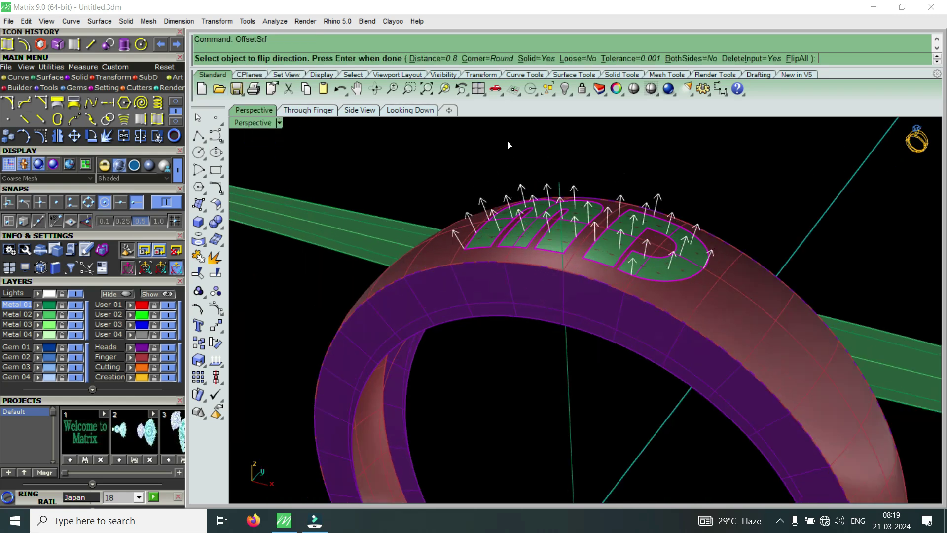
pyautogui.click(685, 59)
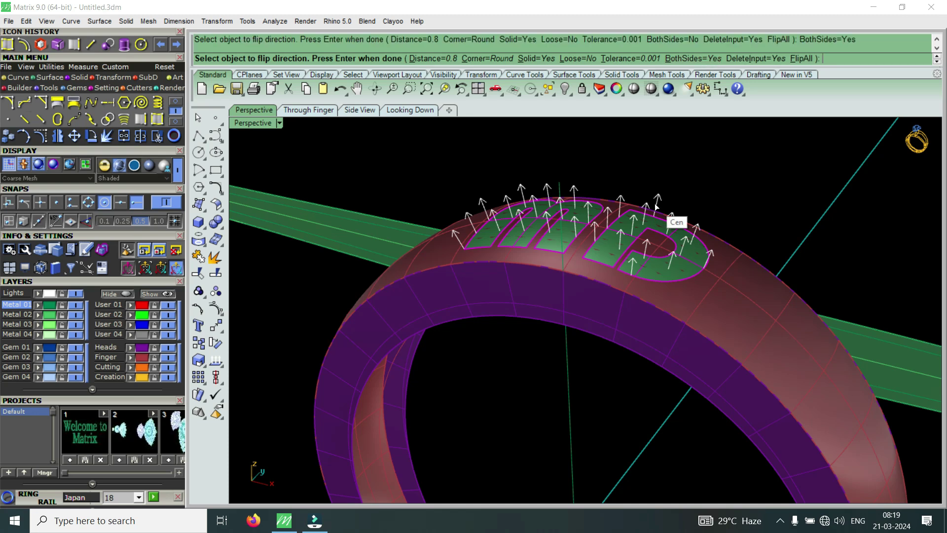
pyautogui.write('.4')
pyautogui.press('Return')
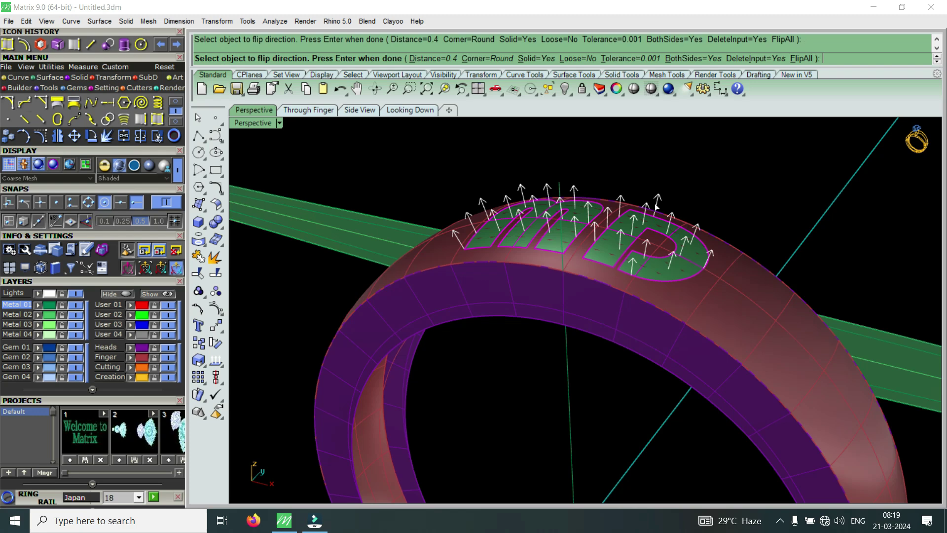
pyautogui.press('Return')
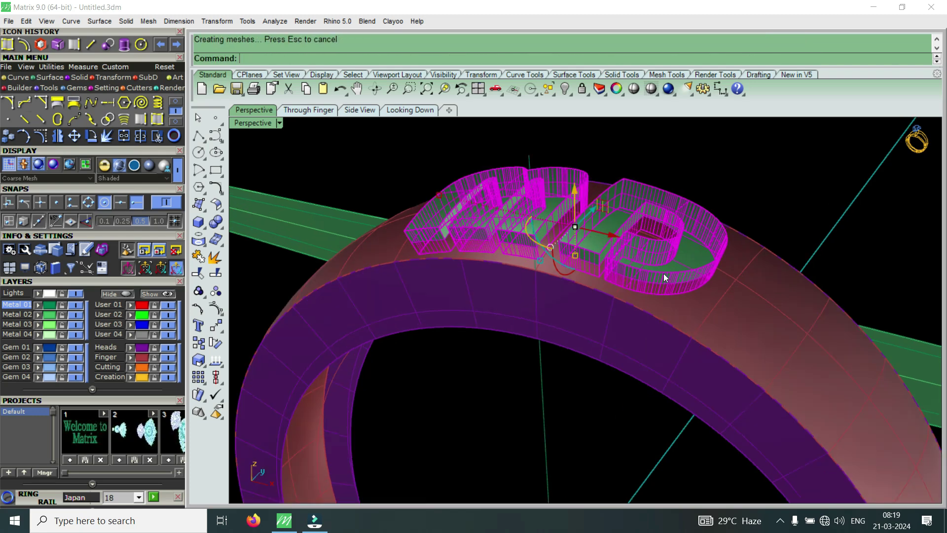
# Examine from several angles how the offset M and D solids sit on and pass into the ring's outer surface.
pyautogui.moveTo(684, 299); pyautogui.dragTo(785, 162, button='right')
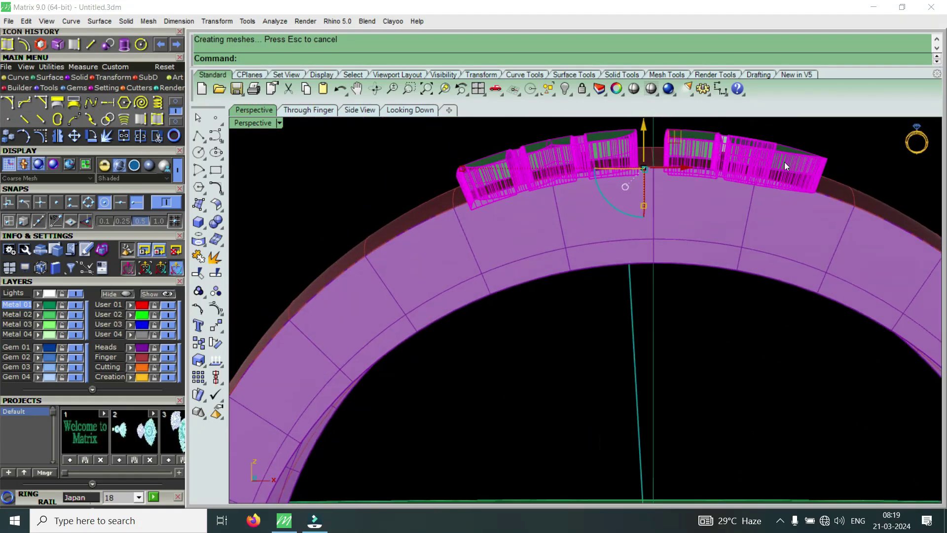
pyautogui.scroll(3, 801, 216)
pyautogui.scroll(2, 801, 216)
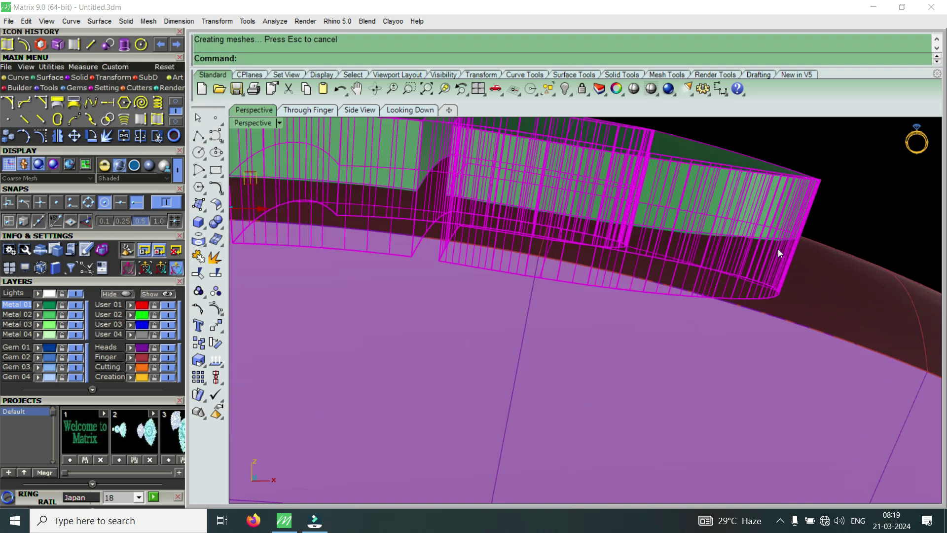
pyautogui.scroll(-5, 777, 249)
pyautogui.moveTo(779, 239); pyautogui.dragTo(695, 204, button='right')
pyautogui.scroll(3, 699, 286)
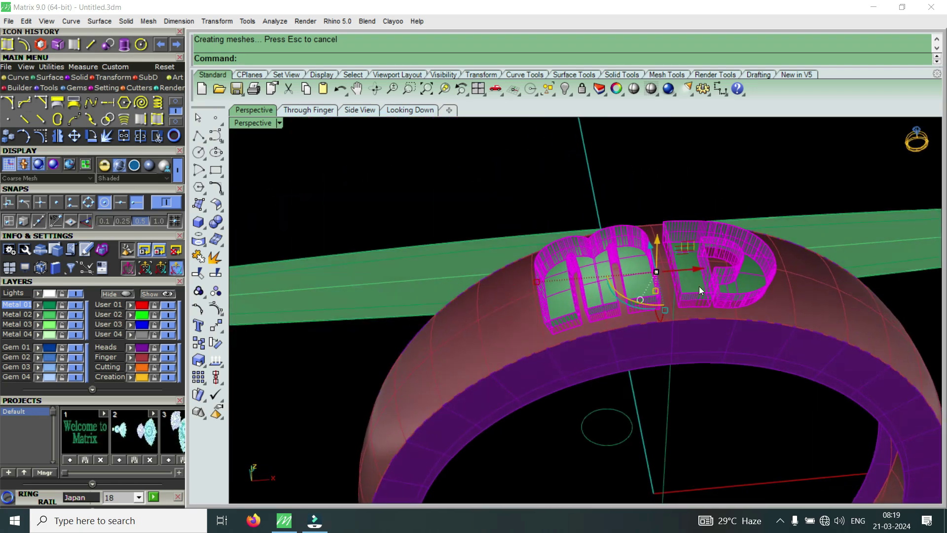
pyautogui.press('Escape')
pyautogui.moveTo(657, 321)
pyautogui.mouseDown(button='right')
pyautogui.moveTo(666, 281)
pyautogui.moveTo(649, 227)
pyautogui.moveTo(522, 270)
pyautogui.moveTo(681, 252)
pyautogui.moveTo(669, 324)
pyautogui.mouseUp(button='right')
pyautogui.scroll(-5, 681, 285)
pyautogui.moveTo(682, 288); pyautogui.dragTo(656, 230, button='right')
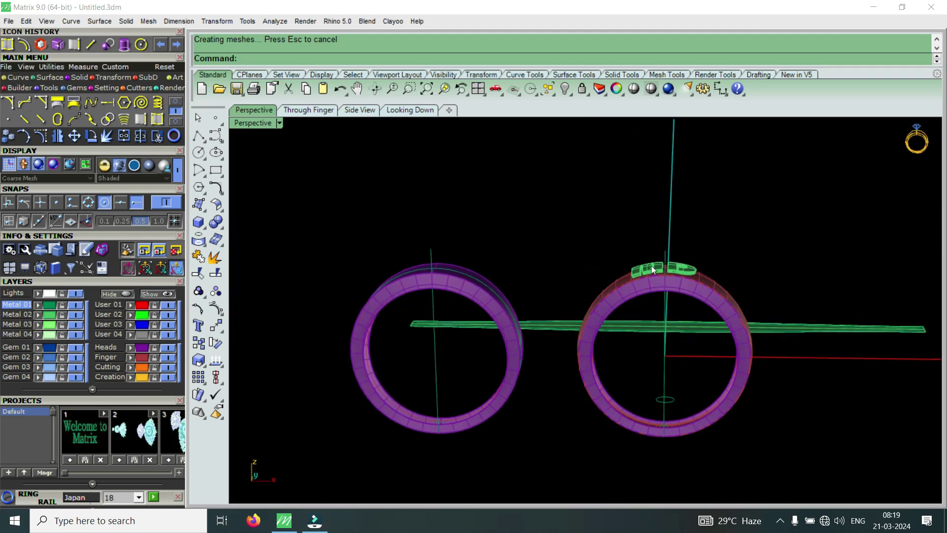
pyautogui.scroll(3, 657, 270)
pyautogui.scroll(3, 688, 276)
pyautogui.scroll(4, 688, 276)
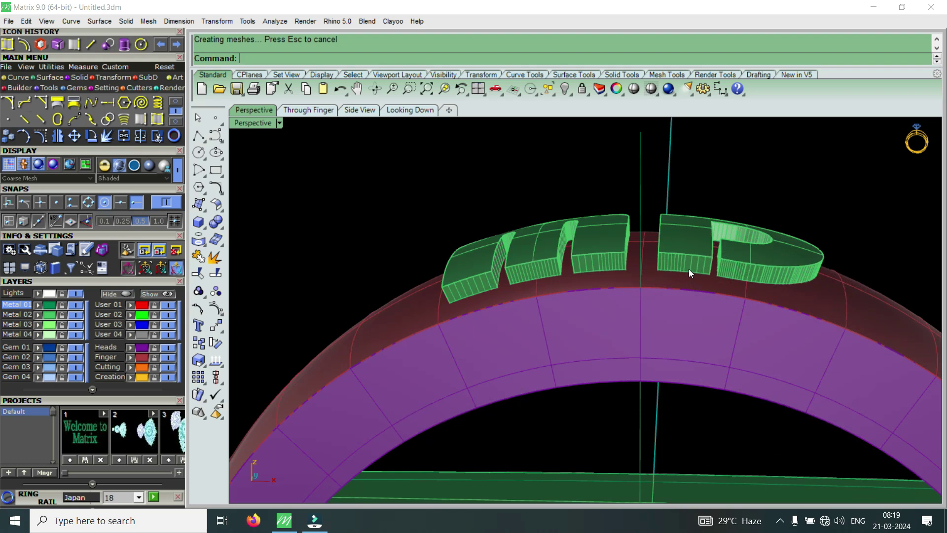
# Undo the last surface offset of the M and D letters.
pyautogui.hotkey('ctrl', 'z')
pyautogui.scroll(-6, 689, 269)
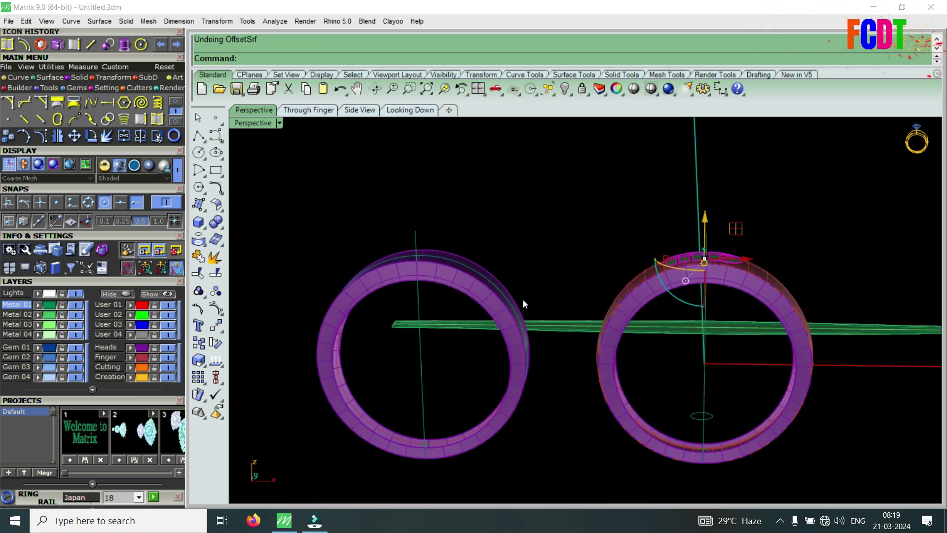
pyautogui.moveTo(635, 270); pyautogui.dragTo(709, 221, button='right')
pyautogui.scroll(3, 709, 221)
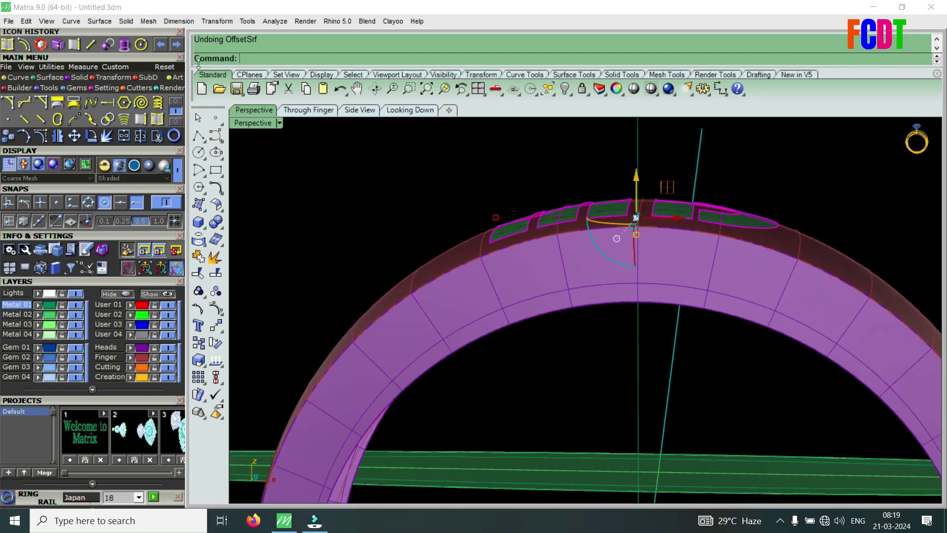
# Extrude the selected M and D surfaces straight as solids, 0.4 to both sides.
pyautogui.click(123, 21)
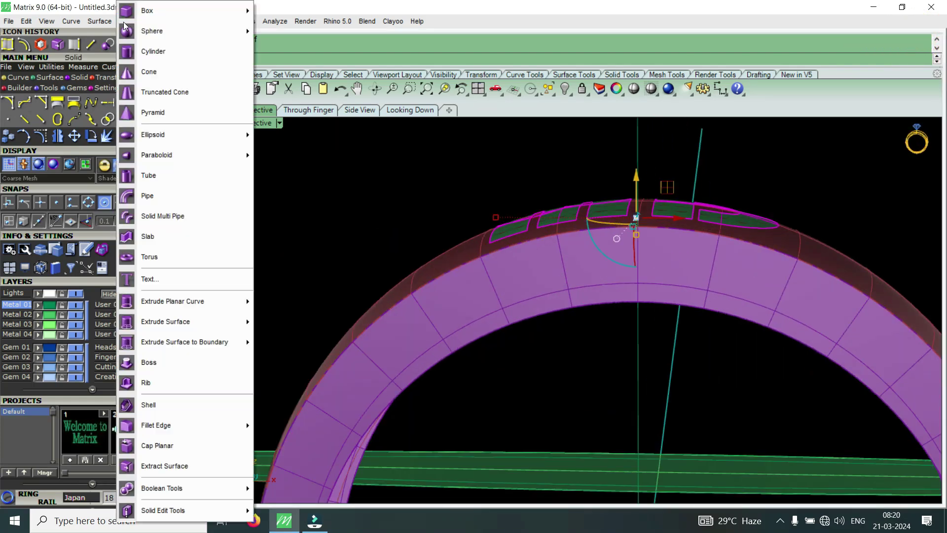
pyautogui.moveTo(139, 323)
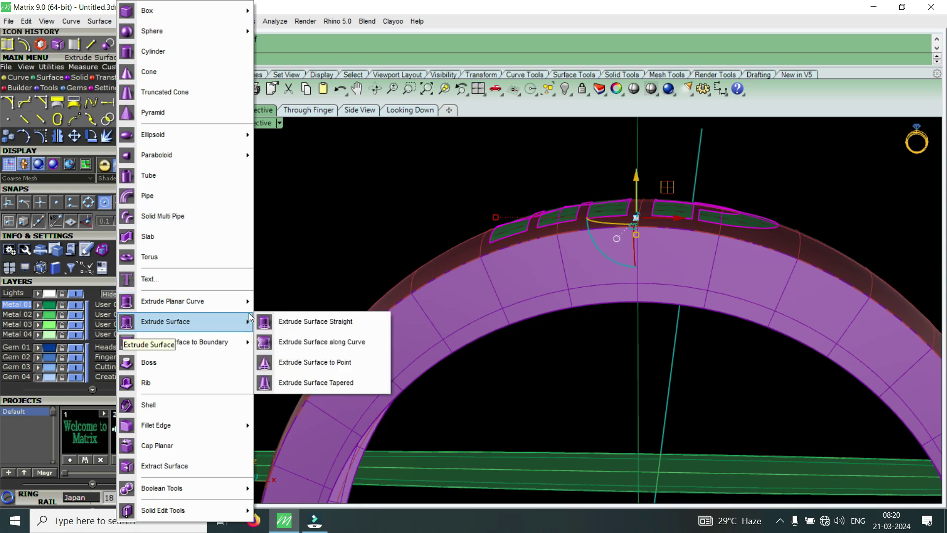
pyautogui.click(287, 322)
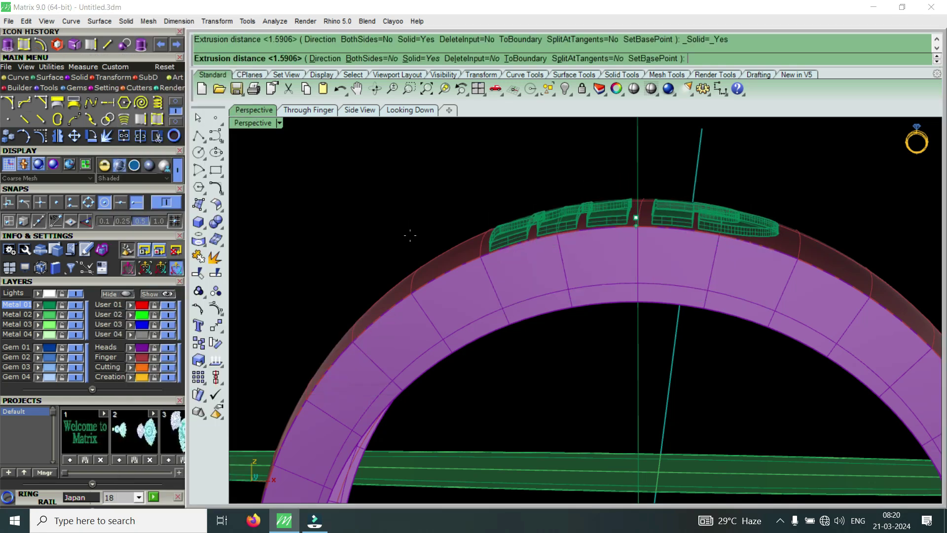
pyautogui.click(368, 58)
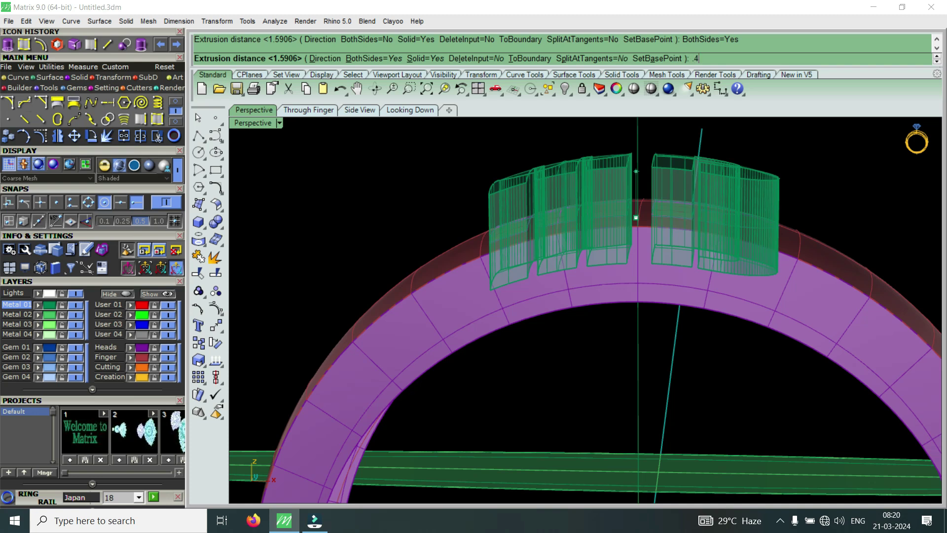
pyautogui.press('Return')
# Inspect the extruded letters' height and side walls against the ring surface, close up around the D.
pyautogui.moveTo(475, 173); pyautogui.dragTo(388, 292, button='right')
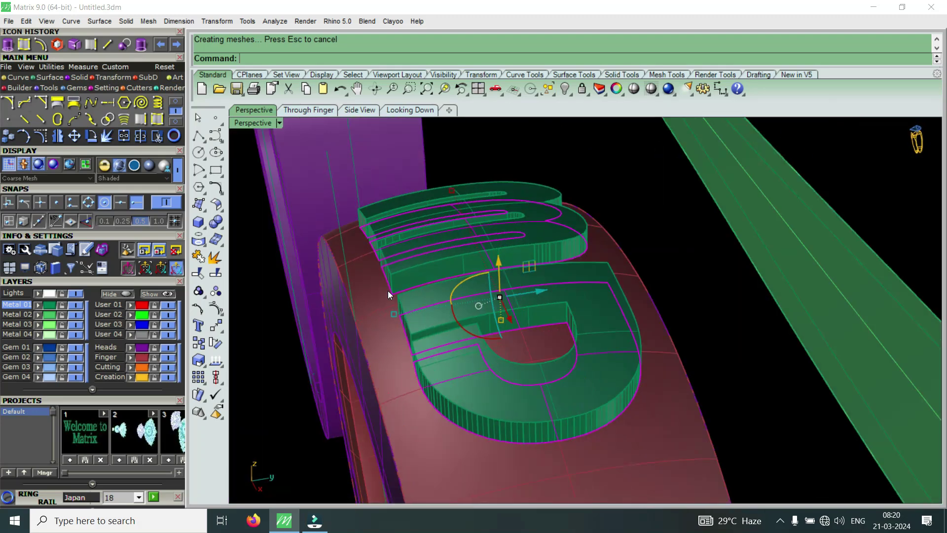
pyautogui.moveTo(443, 305); pyautogui.dragTo(702, 238, button='right')
pyautogui.scroll(3, 784, 205)
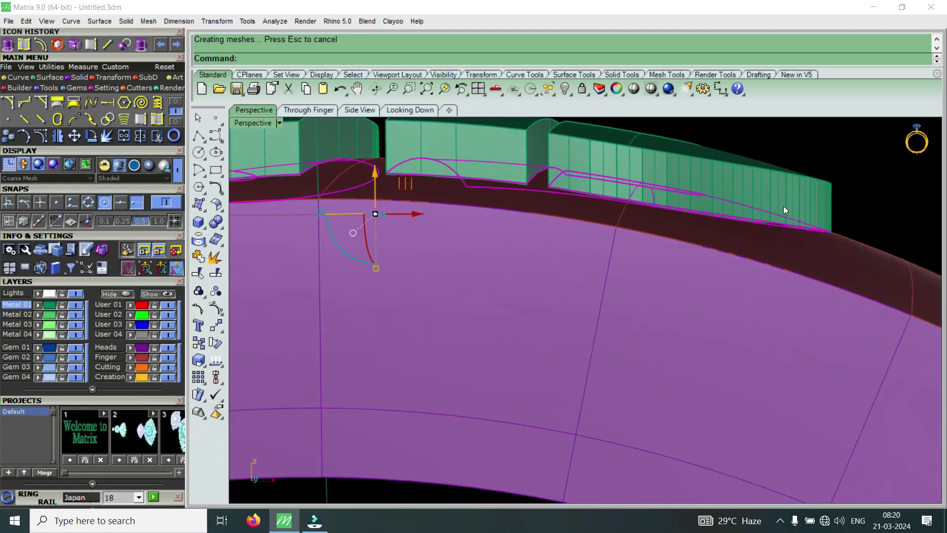
pyautogui.scroll(-5, 729, 200)
pyautogui.moveTo(685, 202); pyautogui.dragTo(646, 259, button='right')
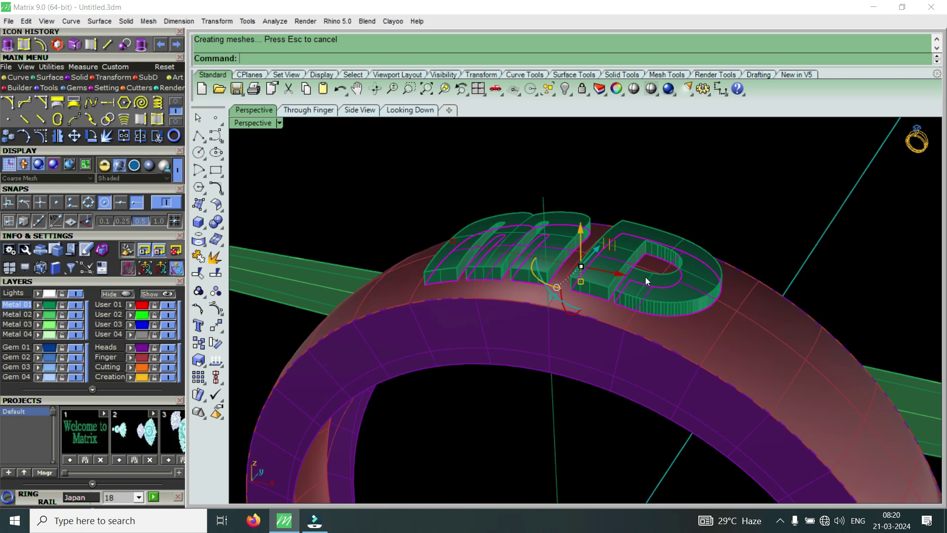
pyautogui.scroll(10, 645, 276)
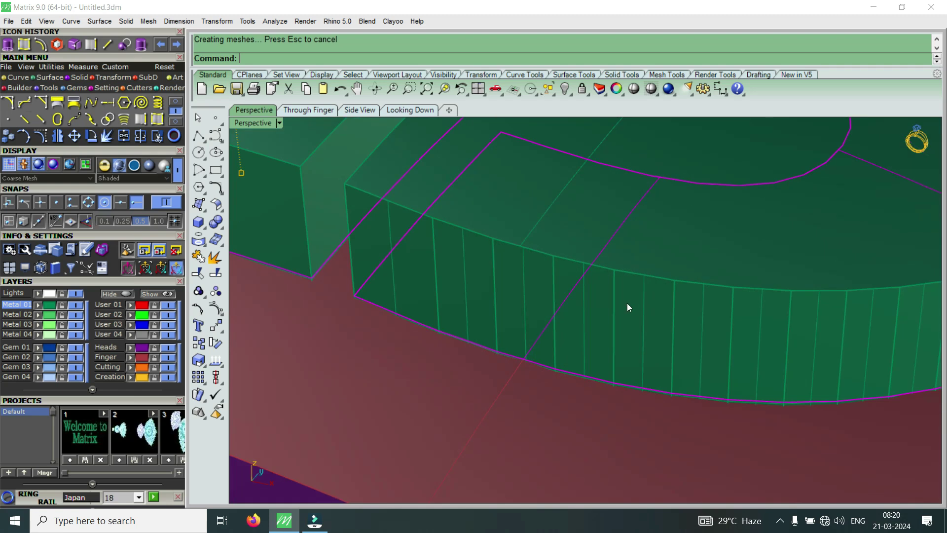
pyautogui.scroll(-5, 626, 302)
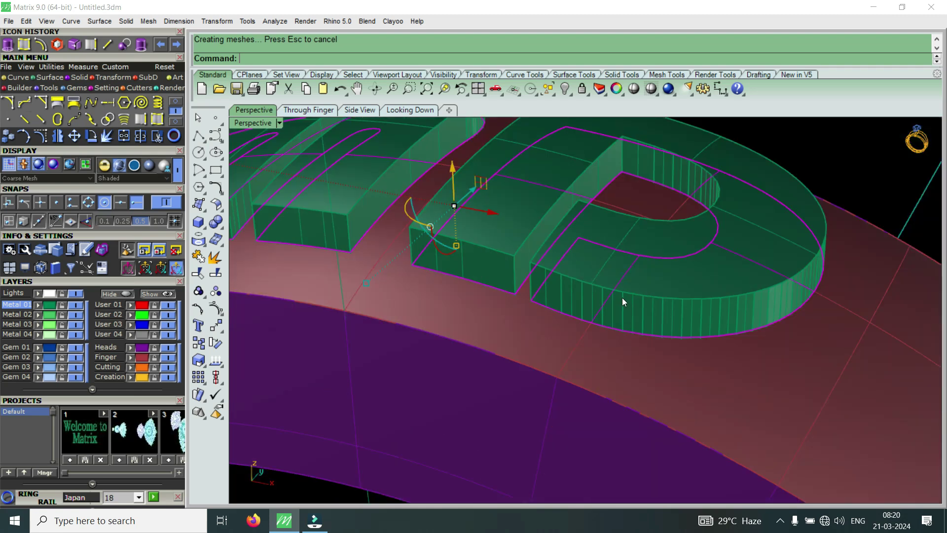
pyautogui.scroll(6, 575, 274)
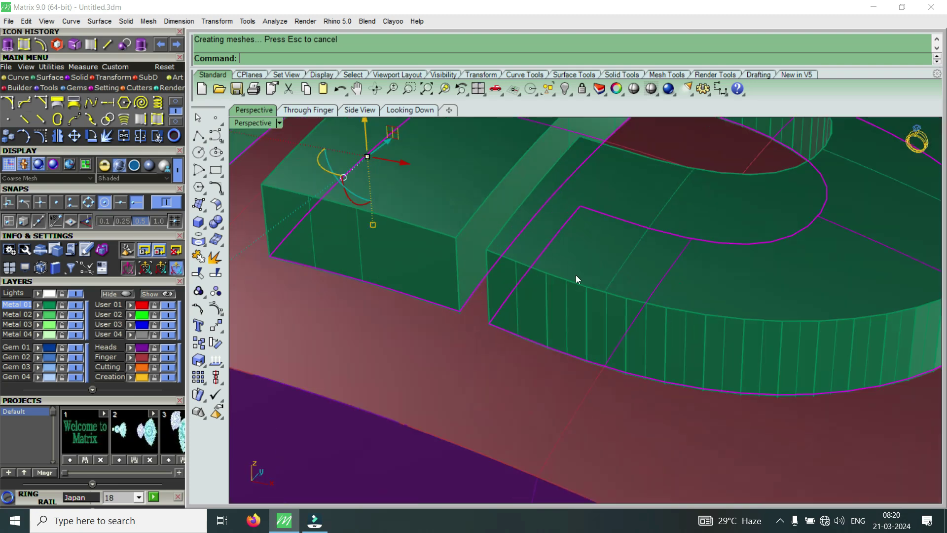
pyautogui.scroll(-5, 539, 274)
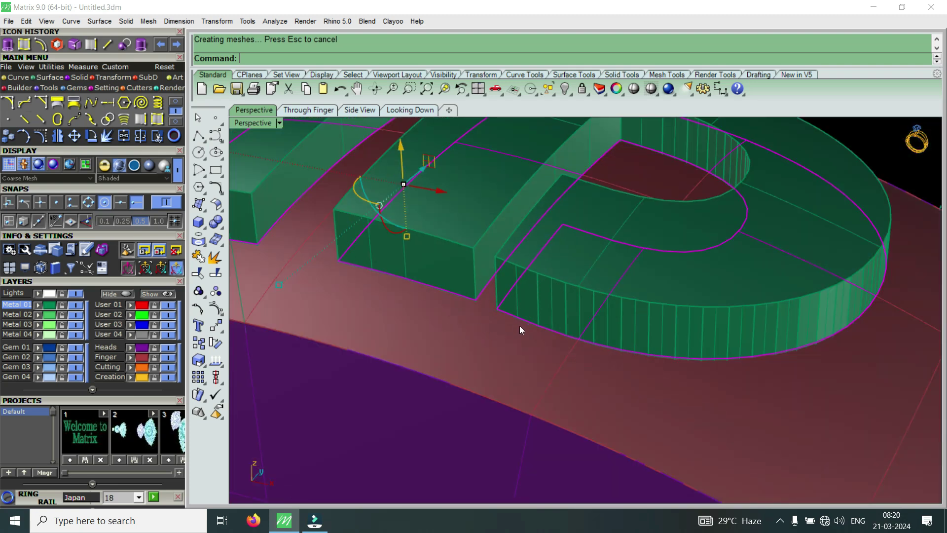
pyautogui.scroll(5, 553, 272)
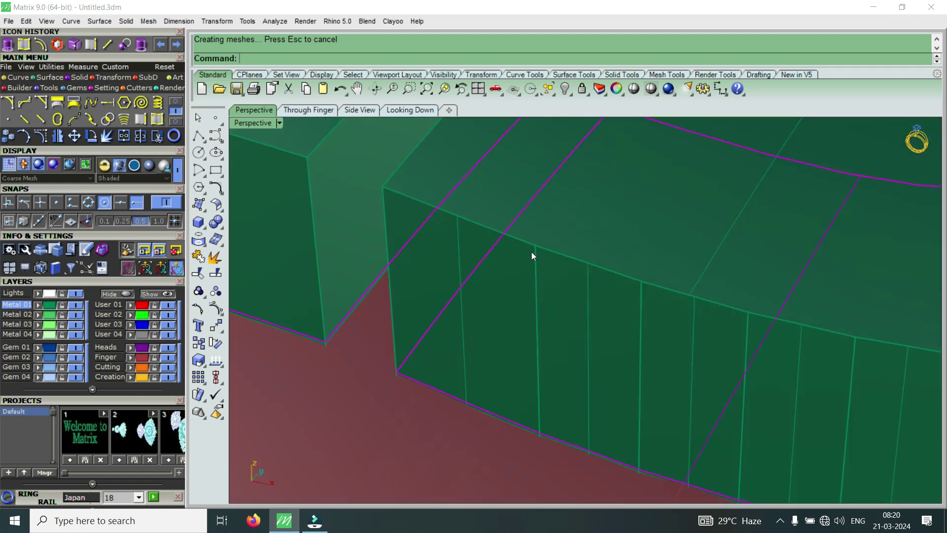
pyautogui.scroll(-6, 562, 291)
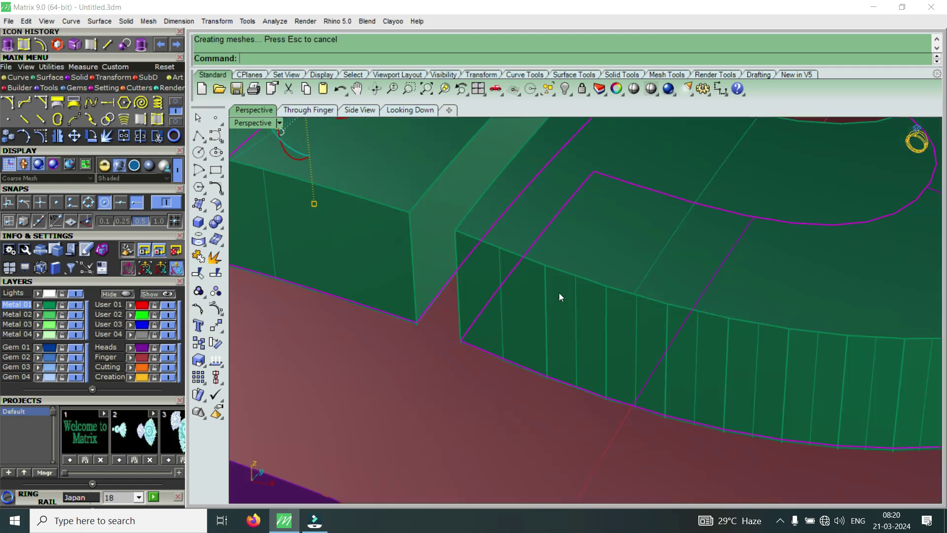
# Try to extract copies of the segmented side faces along the outer curve of the extruded D.
pyautogui.click(78, 45)
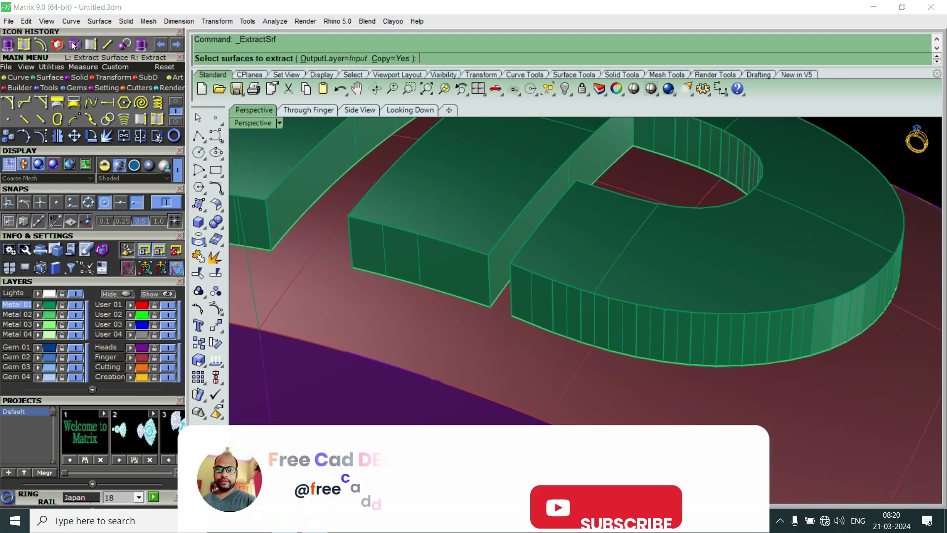
pyautogui.scroll(4, 582, 309)
pyautogui.click(581, 309)
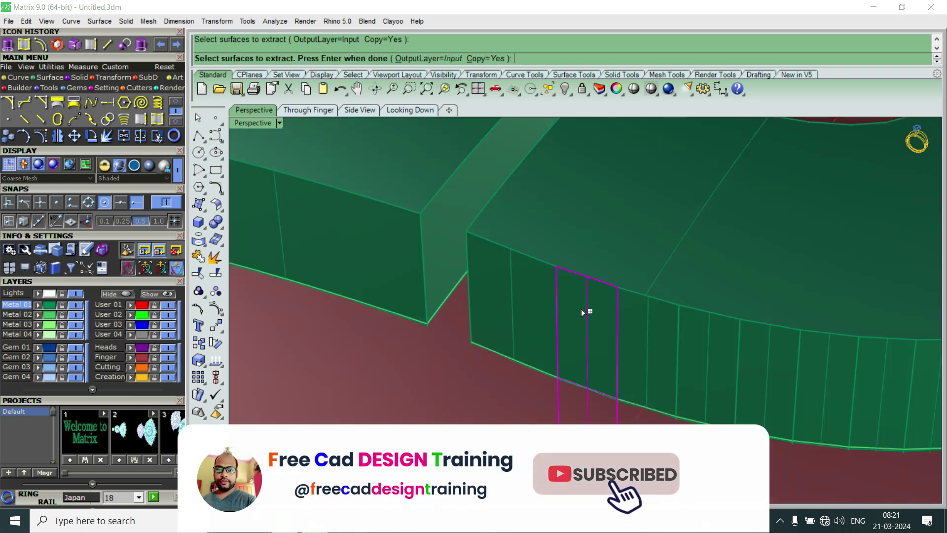
pyautogui.click(534, 288)
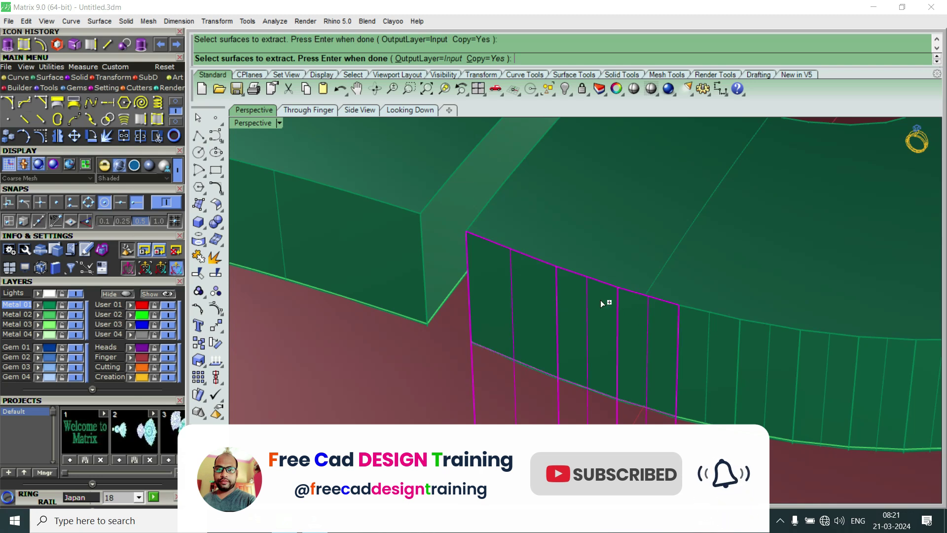
pyautogui.scroll(-2, 647, 327)
pyautogui.scroll(-2, 649, 329)
pyautogui.scroll(4, 621, 334)
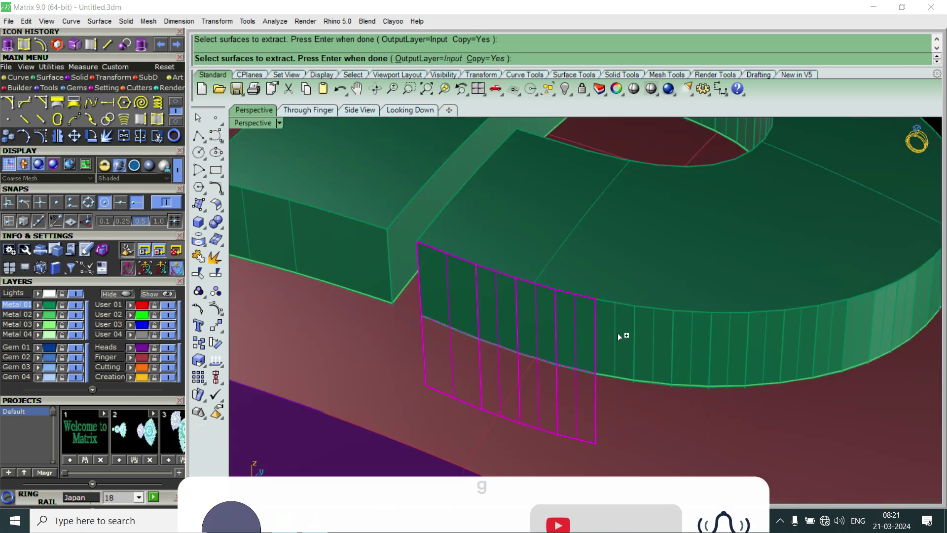
pyautogui.scroll(-3, 687, 334)
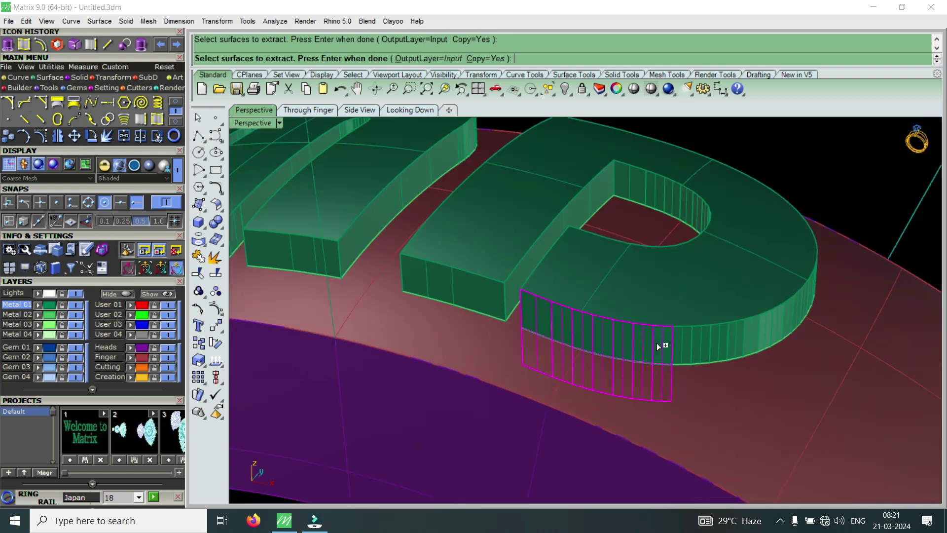
pyautogui.scroll(3, 661, 345)
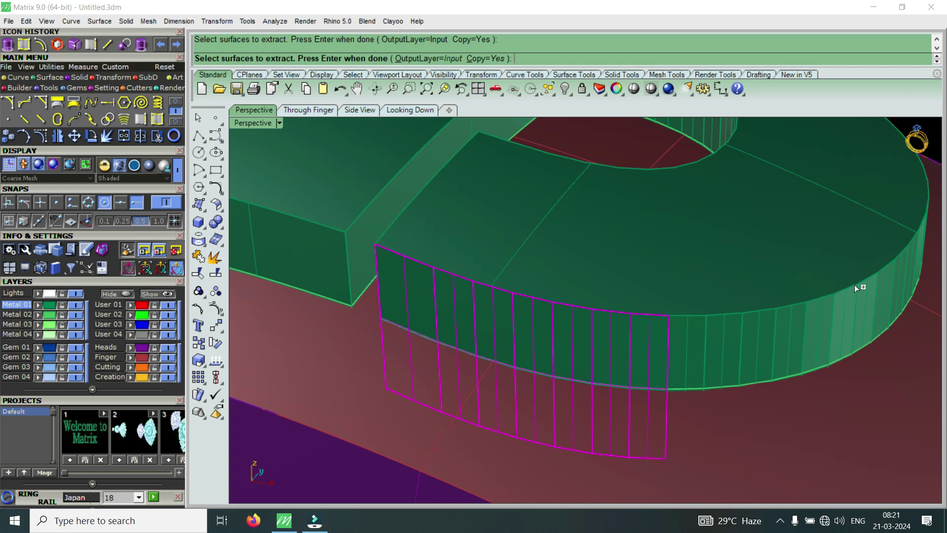
pyautogui.click(691, 331)
pyautogui.click(727, 334)
pyautogui.scroll(-5, 726, 331)
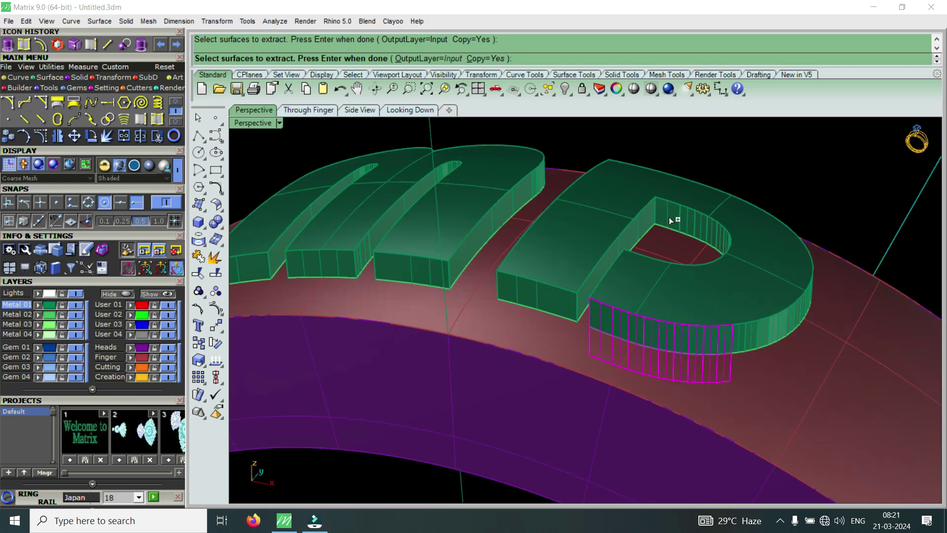
# Try to add the segmented inner side faces of the D's opening to the surface extraction.
pyautogui.scroll(10, 661, 219)
pyautogui.scroll(-5, 661, 218)
pyautogui.scroll(4, 712, 207)
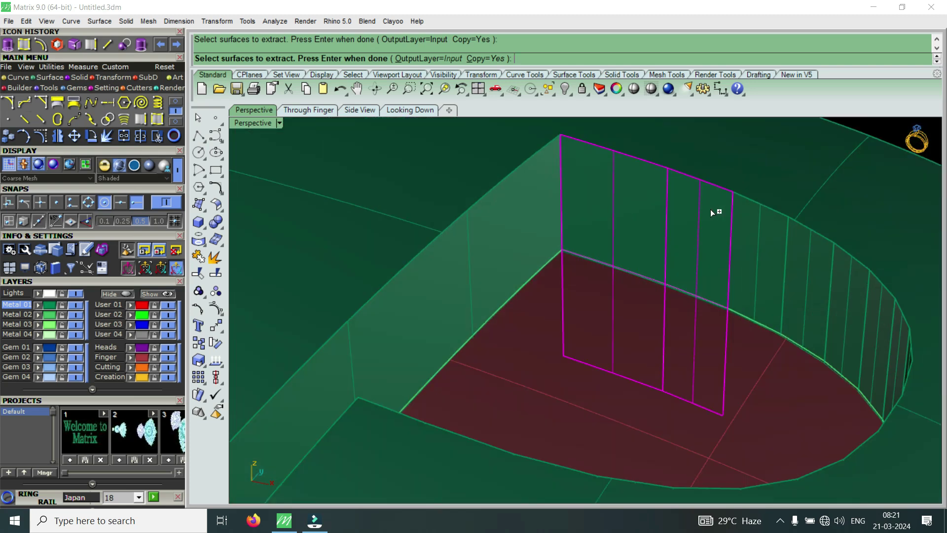
pyautogui.click(755, 231)
pyautogui.scroll(-3, 720, 241)
pyautogui.scroll(6, 747, 233)
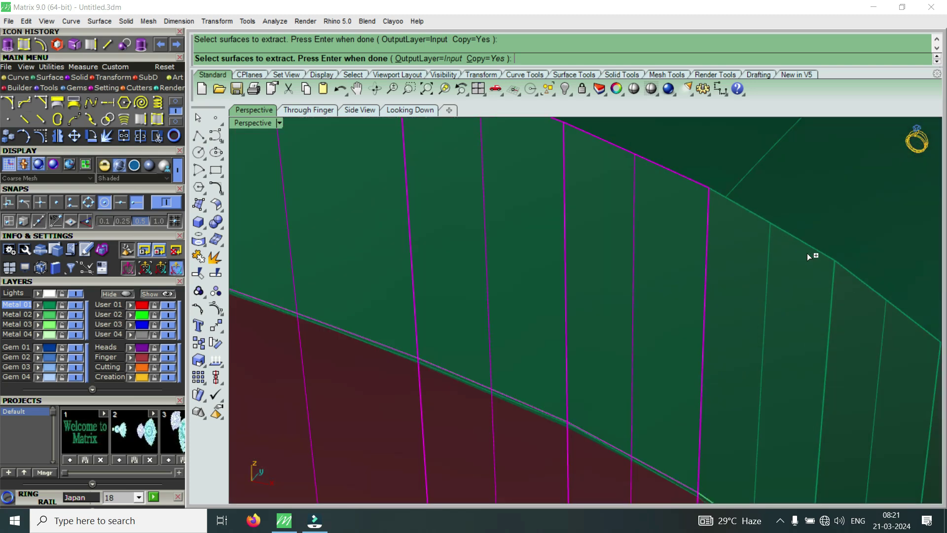
pyautogui.scroll(-4, 859, 271)
pyautogui.scroll(-5, 710, 246)
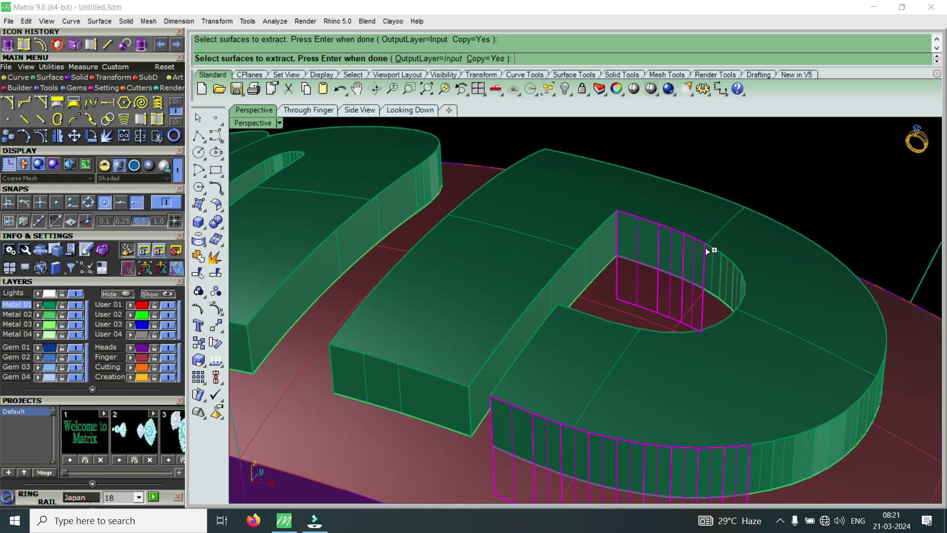
pyautogui.scroll(4, 706, 248)
pyautogui.scroll(-6, 611, 265)
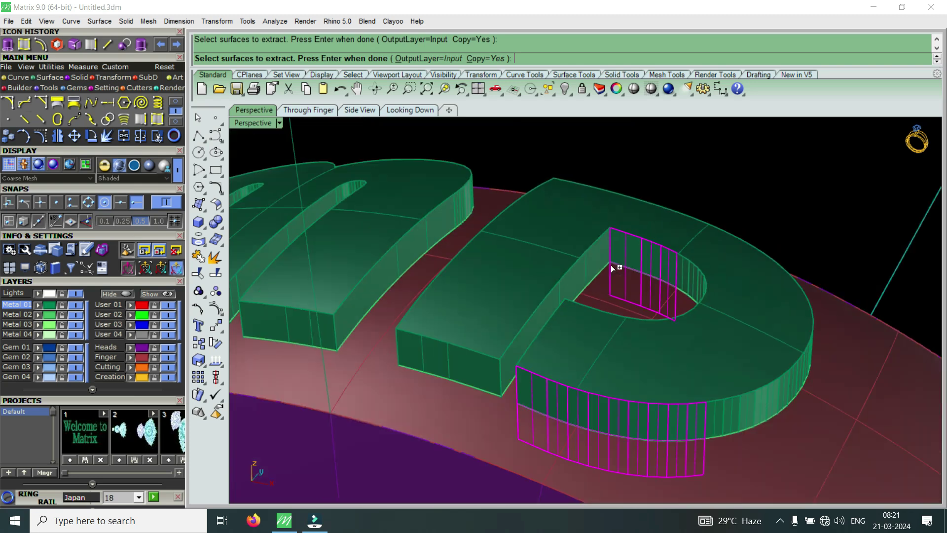
pyautogui.press('Return')
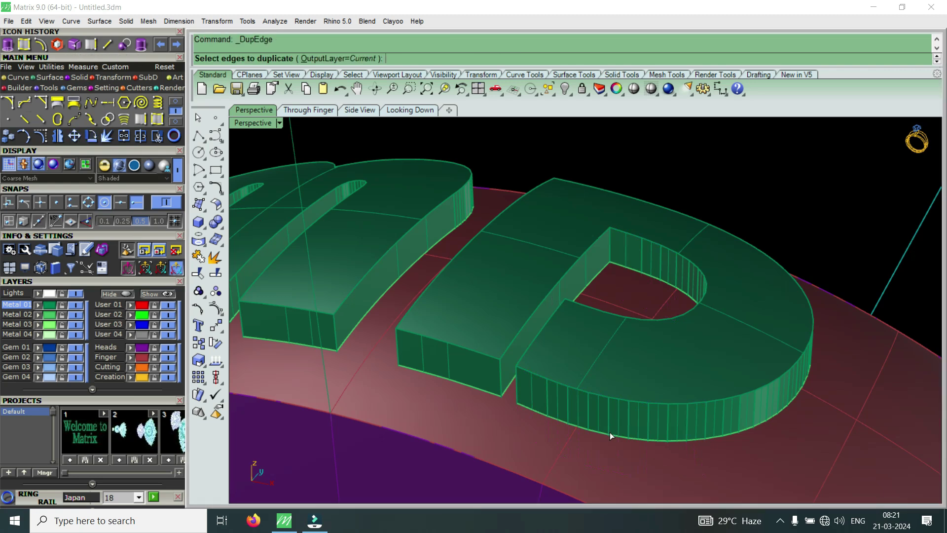
# Try to duplicate the upper edge segments along the outer curve of the D.
pyautogui.scroll(5, 525, 381)
pyautogui.click(525, 352)
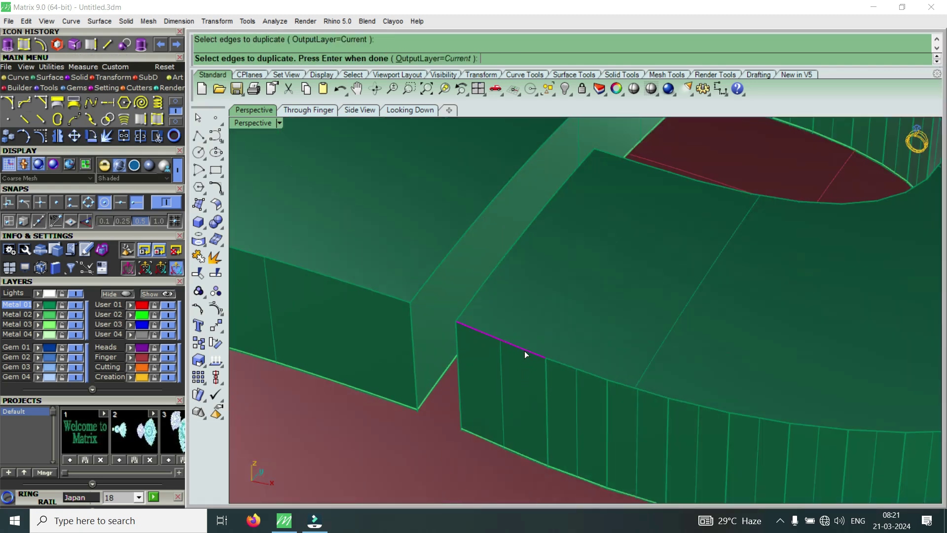
pyautogui.click(567, 367)
pyautogui.moveTo(567, 370); pyautogui.dragTo(630, 389, button='right')
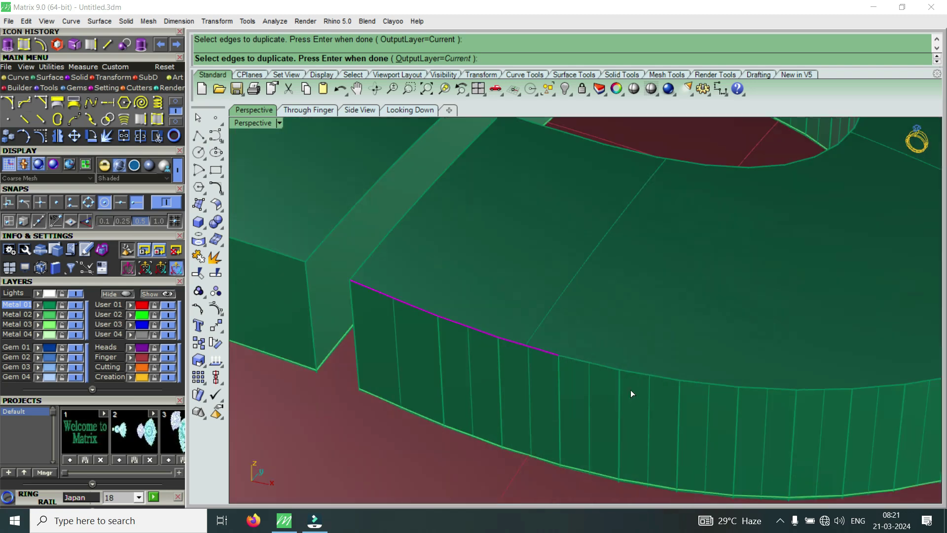
pyautogui.click(615, 369)
pyautogui.scroll(4, 630, 387)
pyautogui.scroll(-3, 696, 392)
pyautogui.moveTo(676, 389); pyautogui.dragTo(708, 393, button='right')
pyautogui.scroll(3, 707, 391)
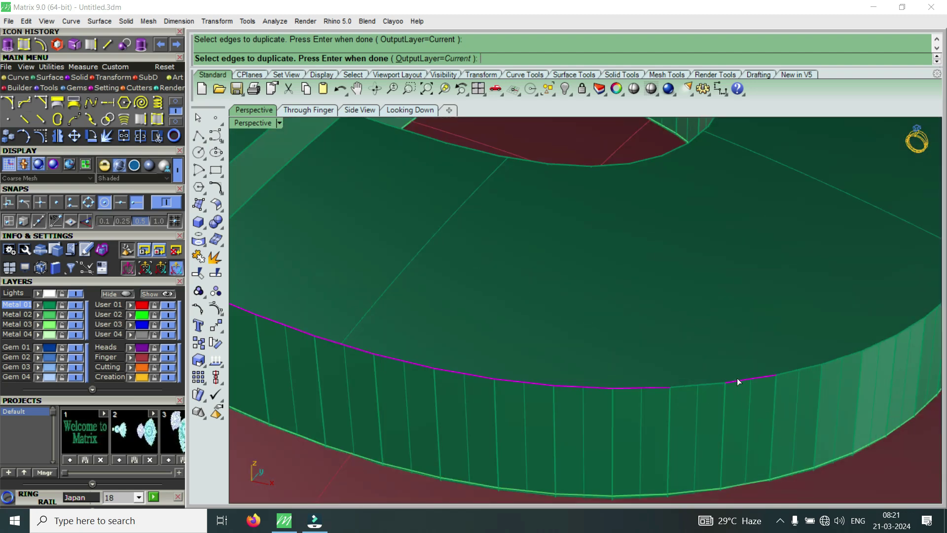
pyautogui.scroll(-5, 696, 390)
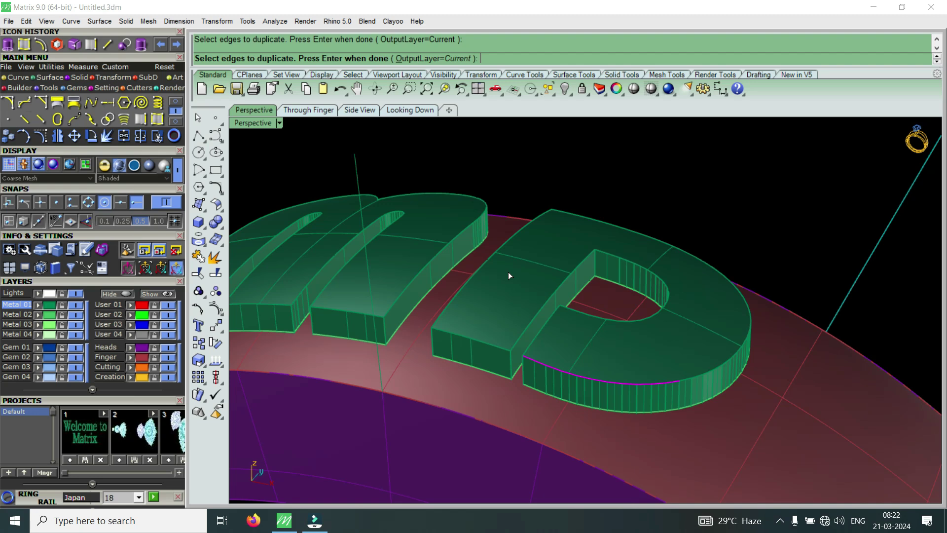
pyautogui.press('Return')
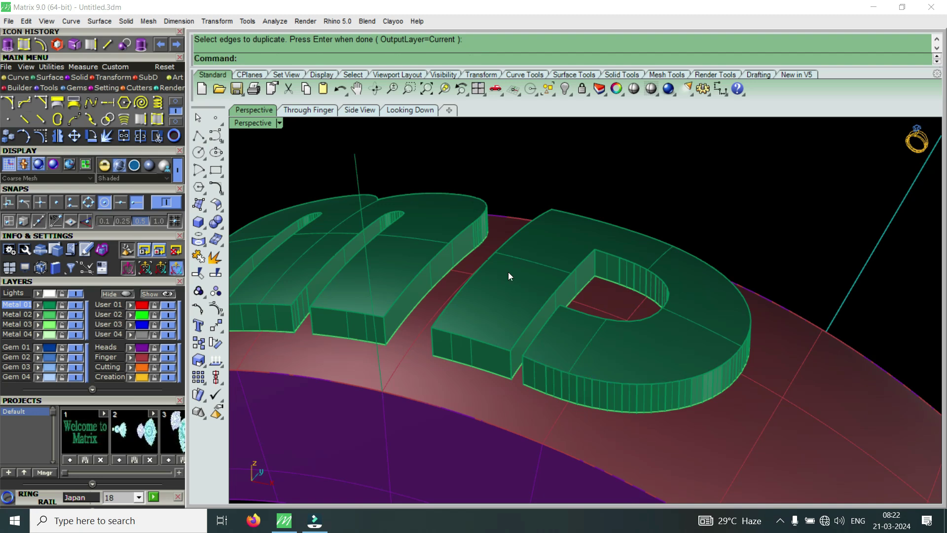
# Undo the straight extrusion of the M and D surfaces.
pyautogui.scroll(-4, 689, 274)
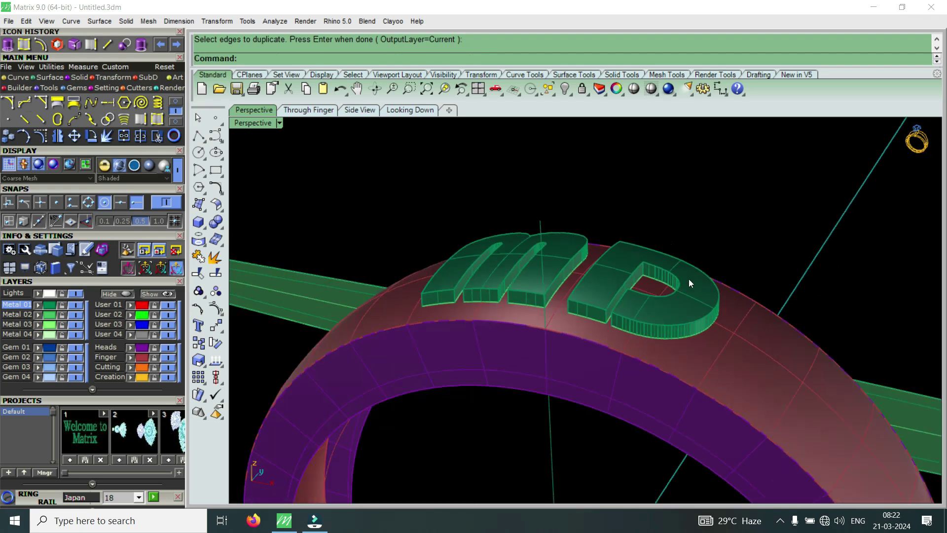
pyautogui.hotkey('ctrl', 'z')
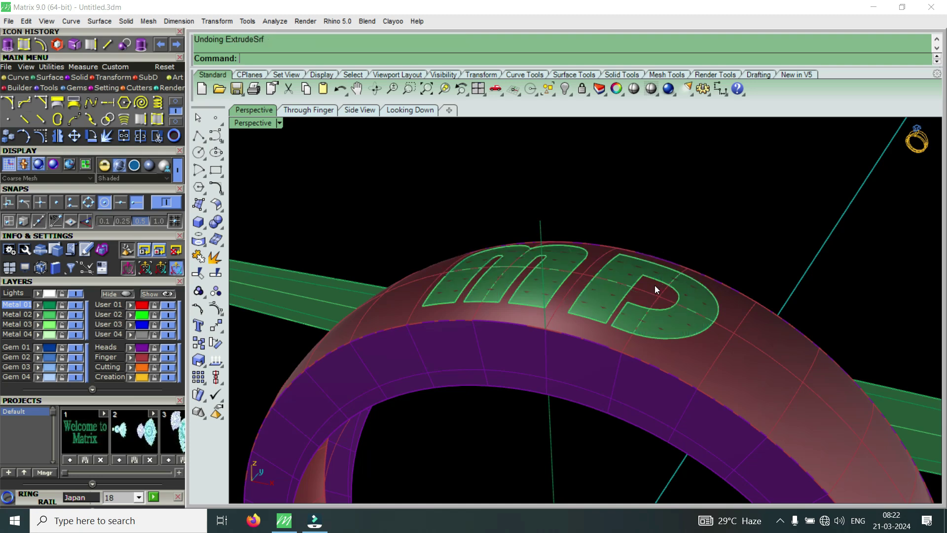
# Offset the M and D surfaces as solids by 0.4 to both sides, with round corners and the input surfaces deleted.
pyautogui.click(620, 277)
pyautogui.click(658, 308)
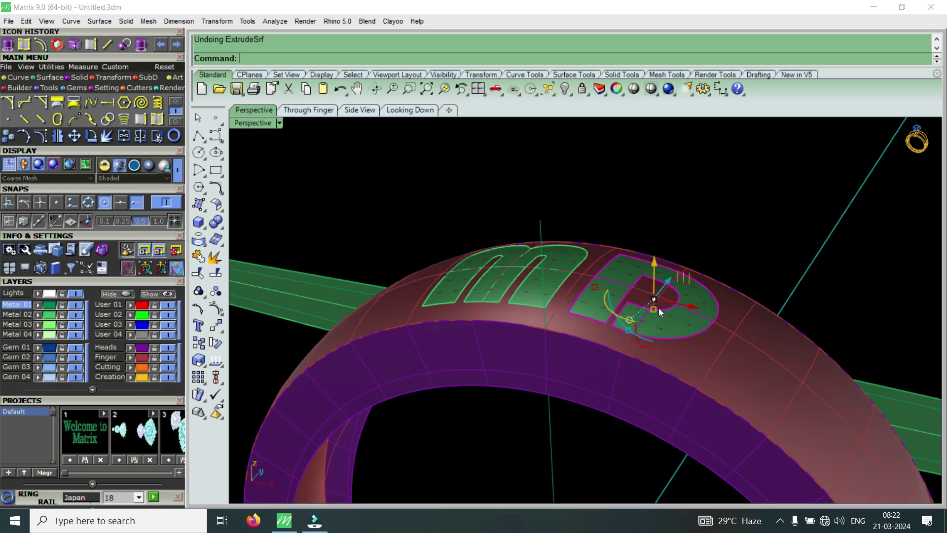
pyautogui.click(583, 269)
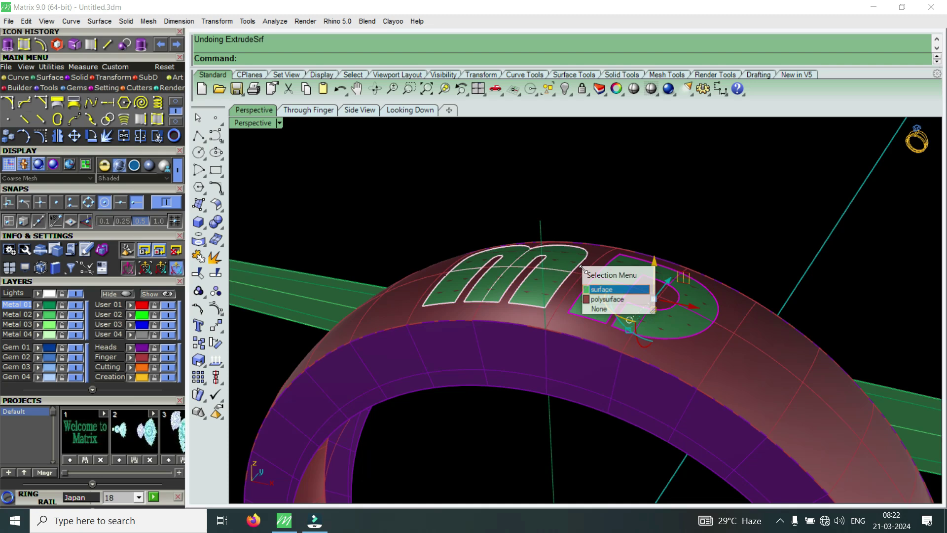
pyautogui.click(604, 290)
pyautogui.write('of')
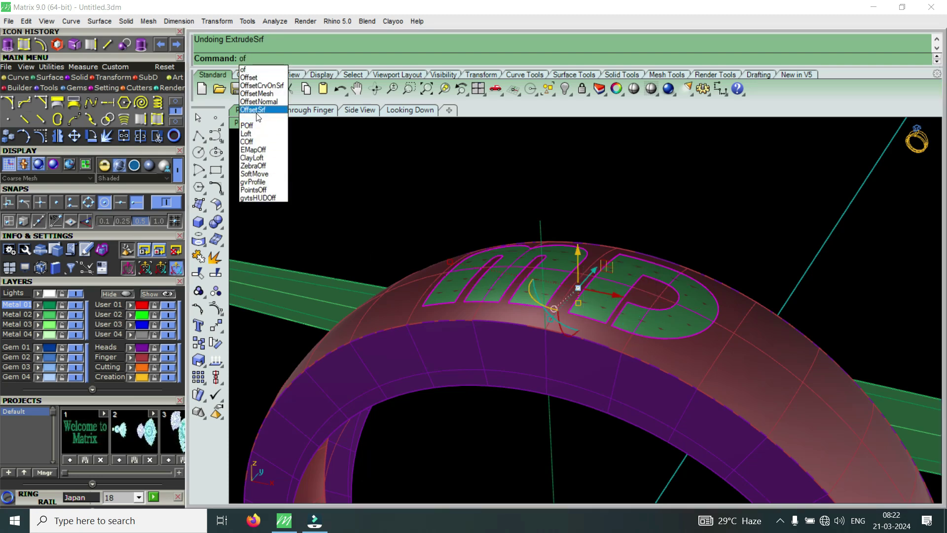
pyautogui.click(256, 111)
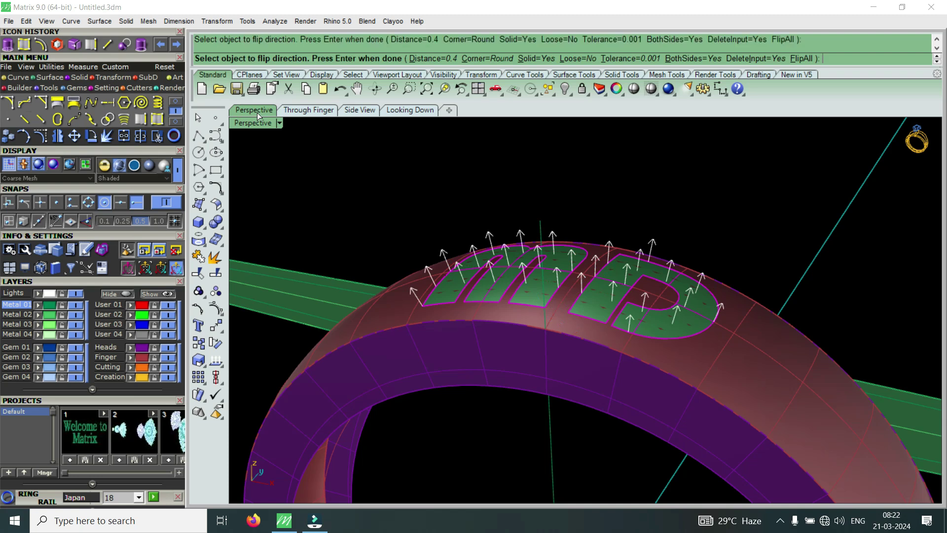
pyautogui.press('Return')
pyautogui.press('Escape')
pyautogui.moveTo(493, 260); pyautogui.dragTo(542, 317, button='right')
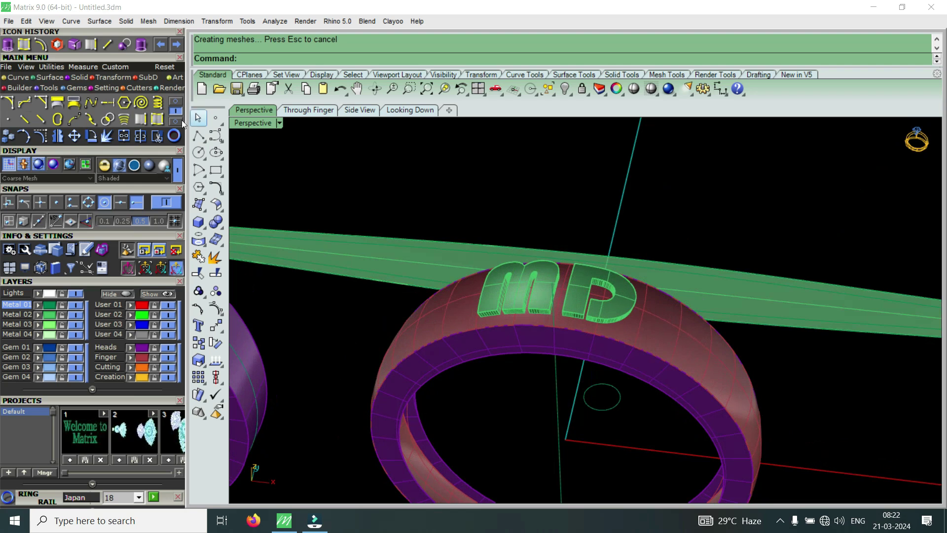
# Subtract the M and D solids from the ring with a Boolean Difference.
pyautogui.click(124, 45)
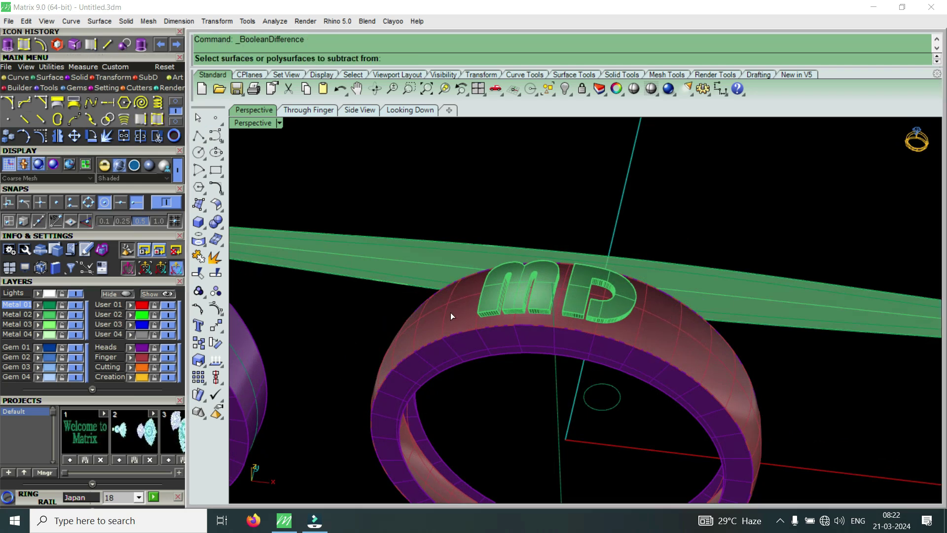
pyautogui.click(455, 310)
pyautogui.press('Return')
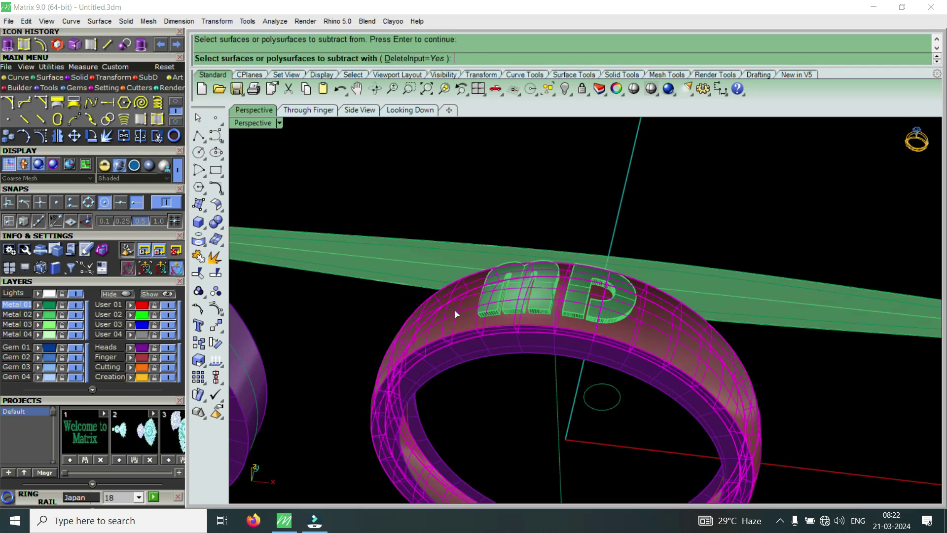
pyautogui.click(573, 307)
pyautogui.click(536, 303)
pyautogui.press('Return')
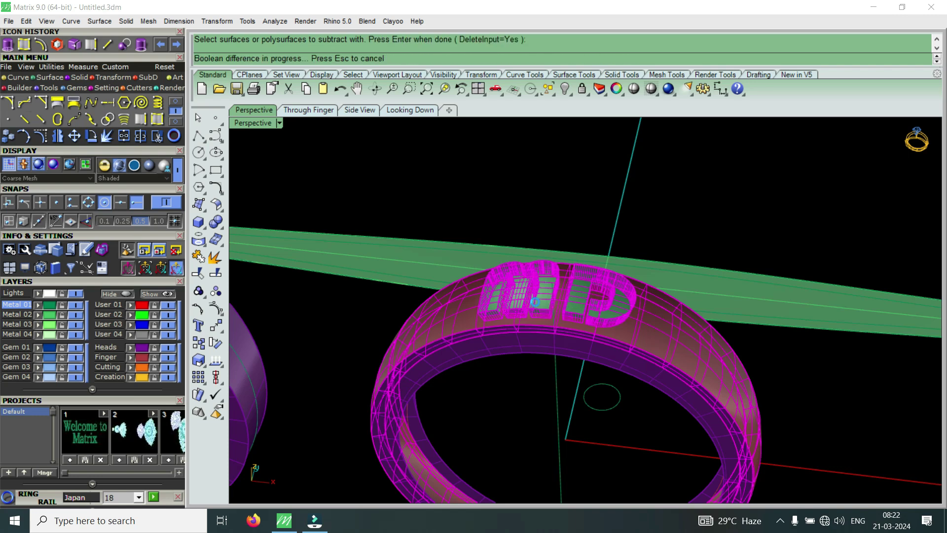
pyautogui.scroll(2, 613, 293)
pyautogui.moveTo(612, 296); pyautogui.dragTo(493, 296, button='right')
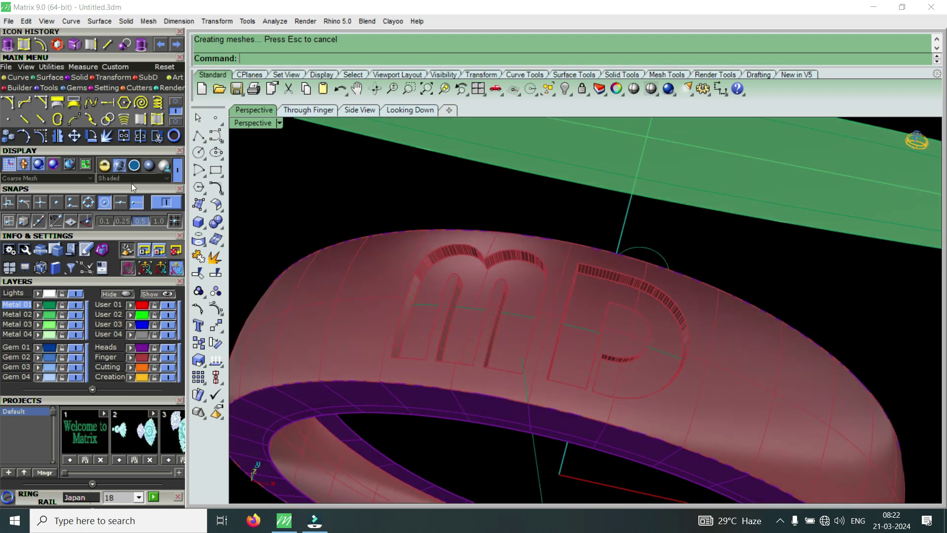
# Extract copies of the recessed floor surfaces of the engraved M and D.
pyautogui.click(74, 44)
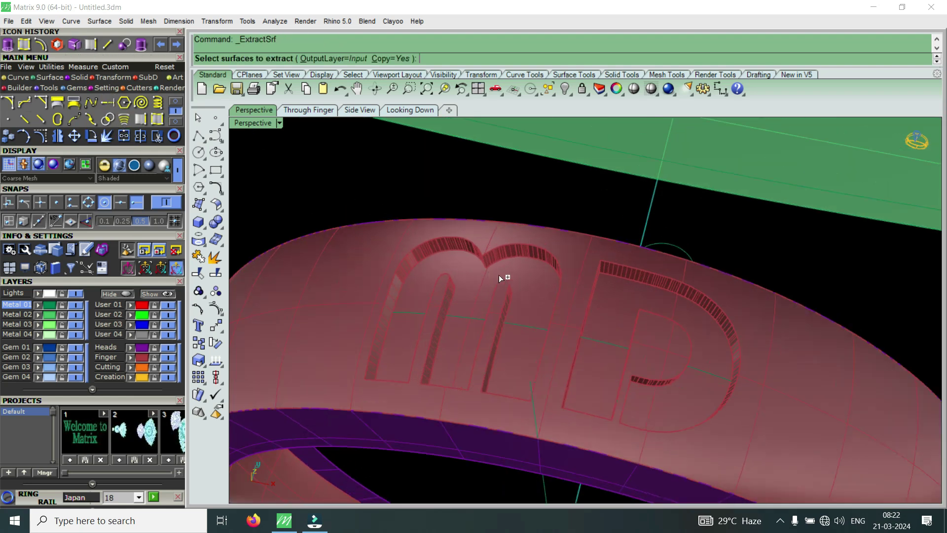
pyautogui.scroll(2, 499, 274)
pyautogui.click(526, 280)
pyautogui.scroll(-2, 526, 281)
pyautogui.scroll(2, 615, 304)
pyautogui.click(596, 296)
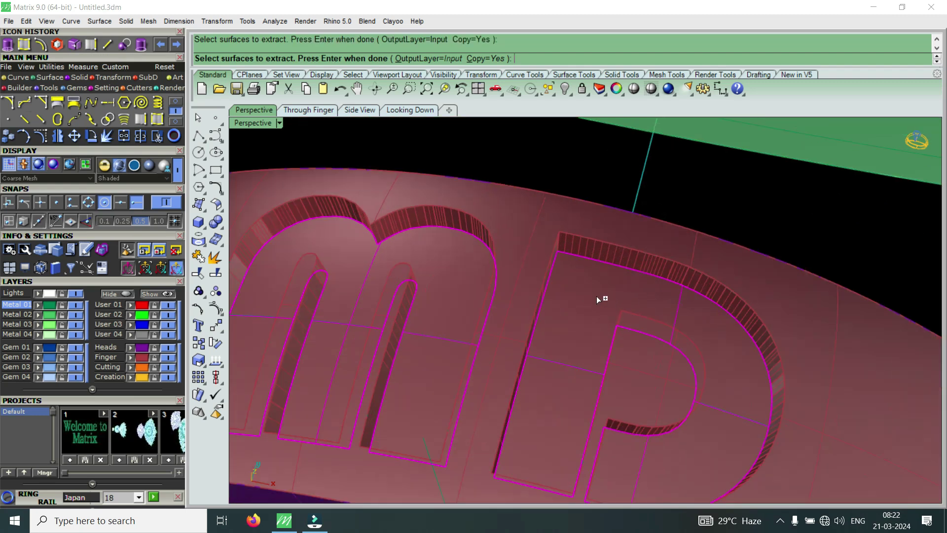
pyautogui.press('Return')
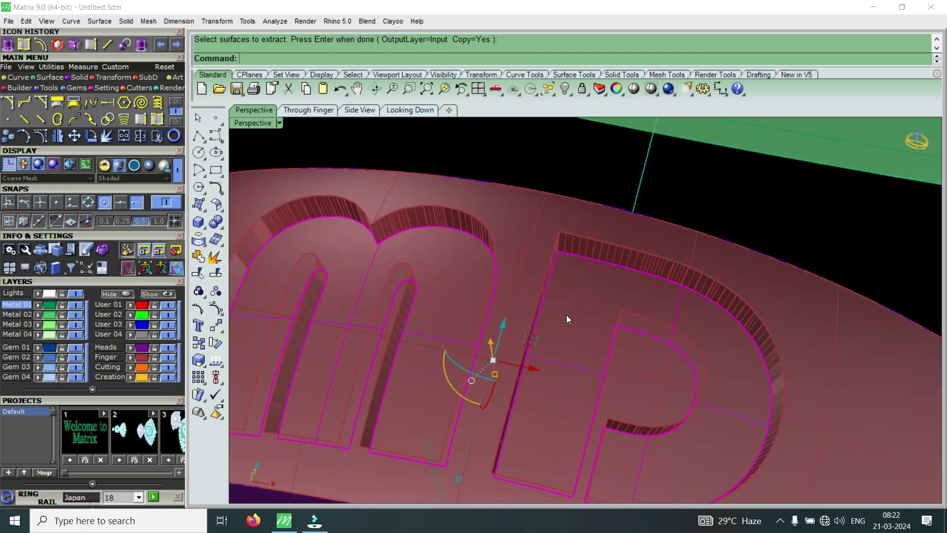
# Assign the extracted M and D floor surfaces to the Metal 02 layer.
pyautogui.click(39, 314)
pyautogui.scroll(-3, 406, 317)
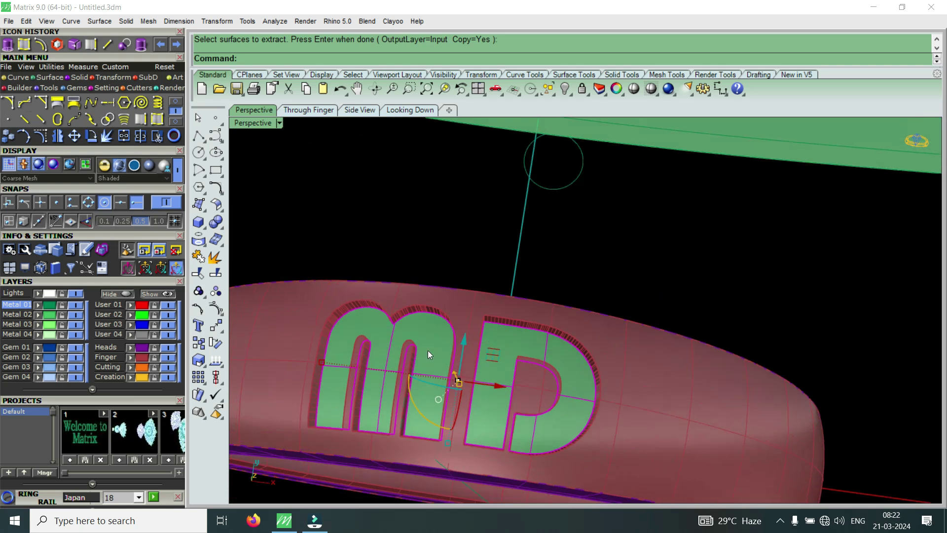
pyautogui.hotkey('ctrl', 'h')
pyautogui.scroll(3, 428, 352)
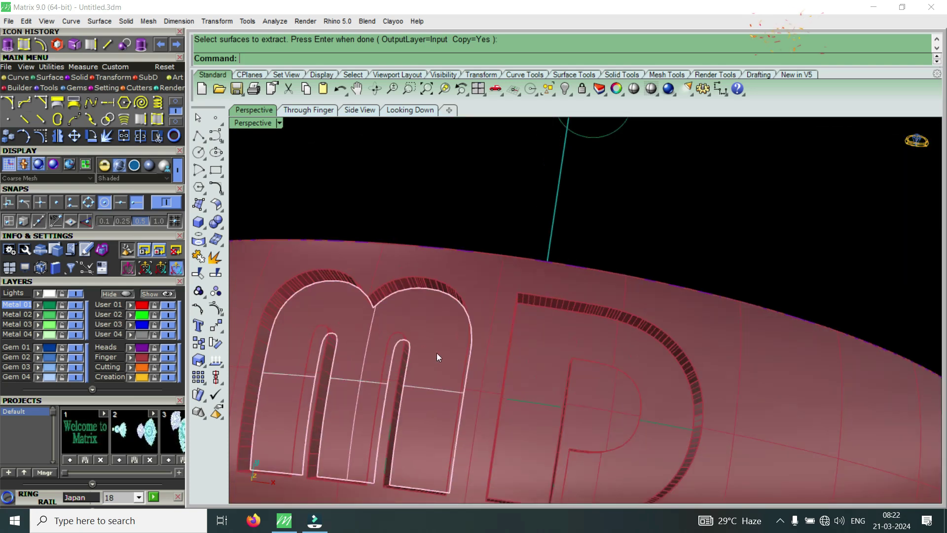
# Move the extracted M and D surfaces together slightly off the recess floors of the ring.
pyautogui.click(436, 354)
pyautogui.click(473, 385)
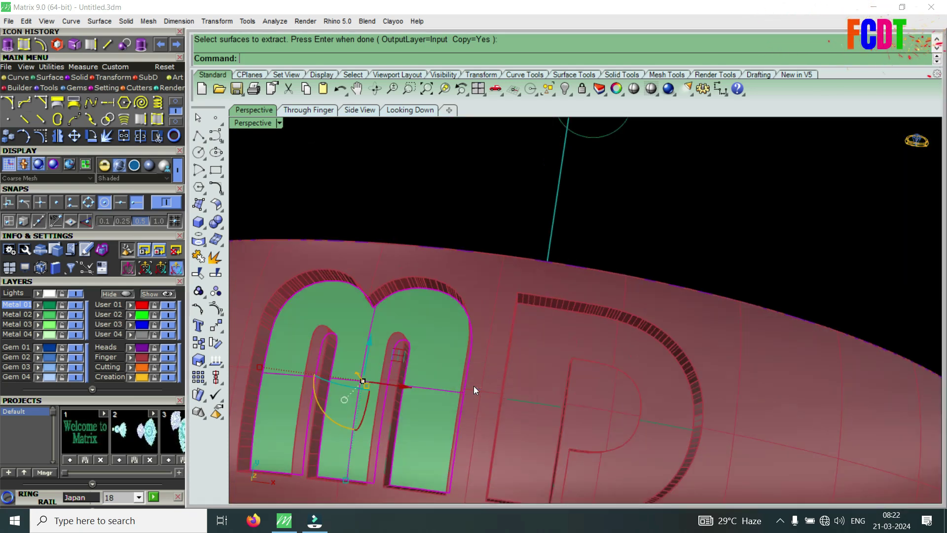
pyautogui.click(546, 358)
pyautogui.click(582, 383)
pyautogui.moveTo(546, 357); pyautogui.dragTo(472, 221, button='right')
pyautogui.moveTo(472, 212); pyautogui.dragTo(475, 212)
pyautogui.scroll(-3, 565, 266)
pyautogui.press('Escape')
pyautogui.moveTo(564, 265); pyautogui.dragTo(454, 239, button='right')
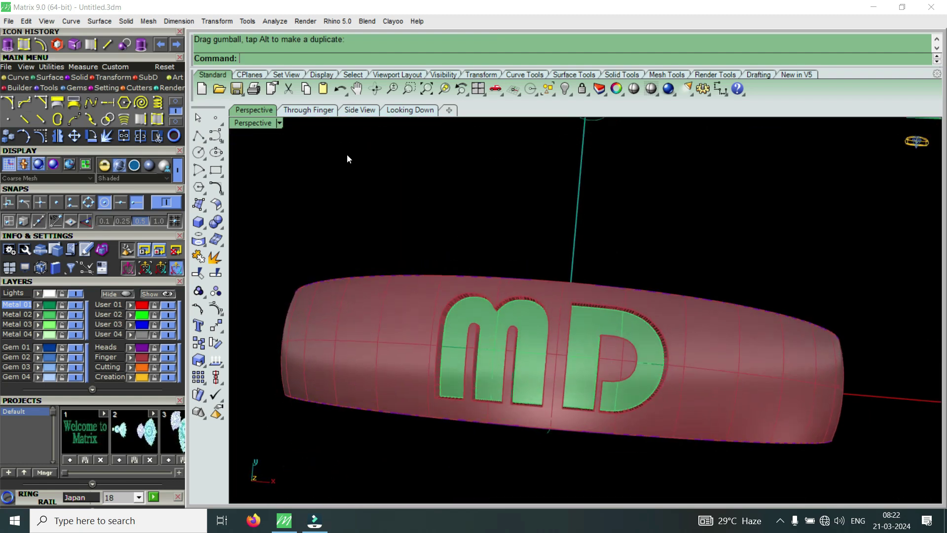
# Set the Perspective viewport to Machine display mode and select the purple surface that forms the ring's side walls.
pyautogui.click(256, 123)
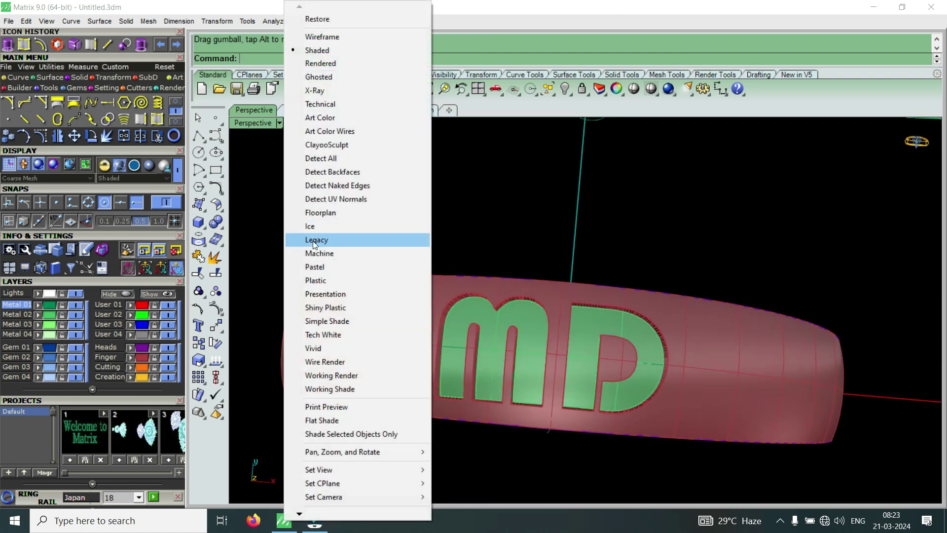
pyautogui.click(325, 255)
pyautogui.moveTo(554, 324); pyautogui.dragTo(569, 246, button='right')
pyautogui.scroll(3, 569, 244)
pyautogui.click(570, 245)
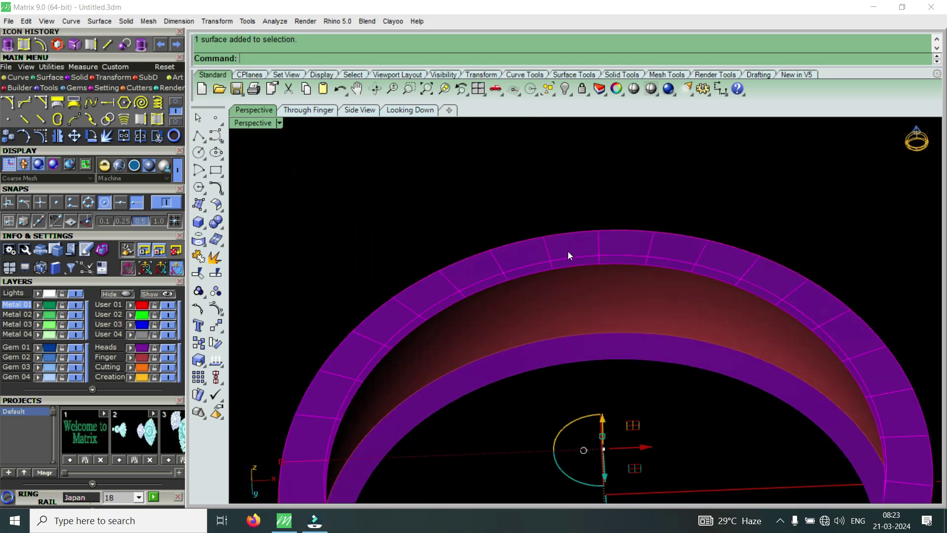
pyautogui.scroll(-2, 565, 256)
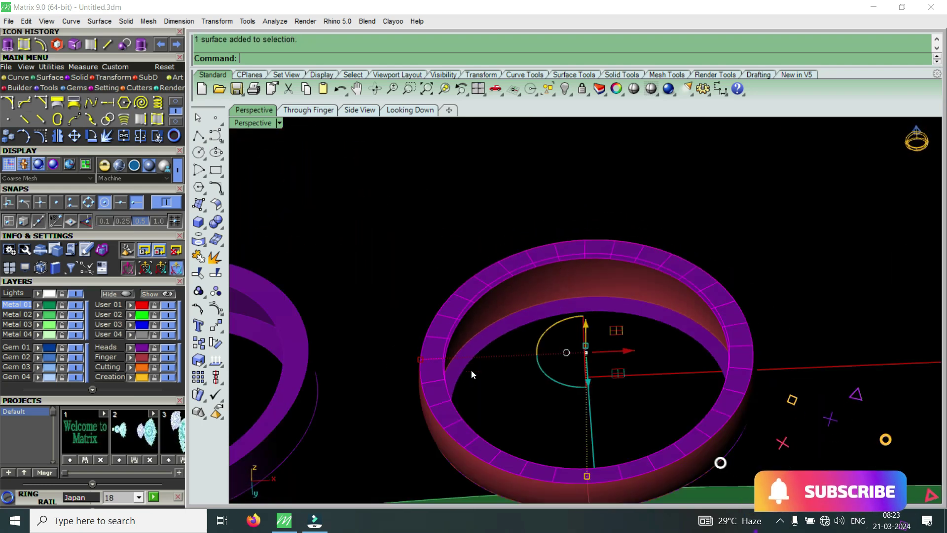
pyautogui.moveTo(559, 299); pyautogui.dragTo(513, 342, button='right')
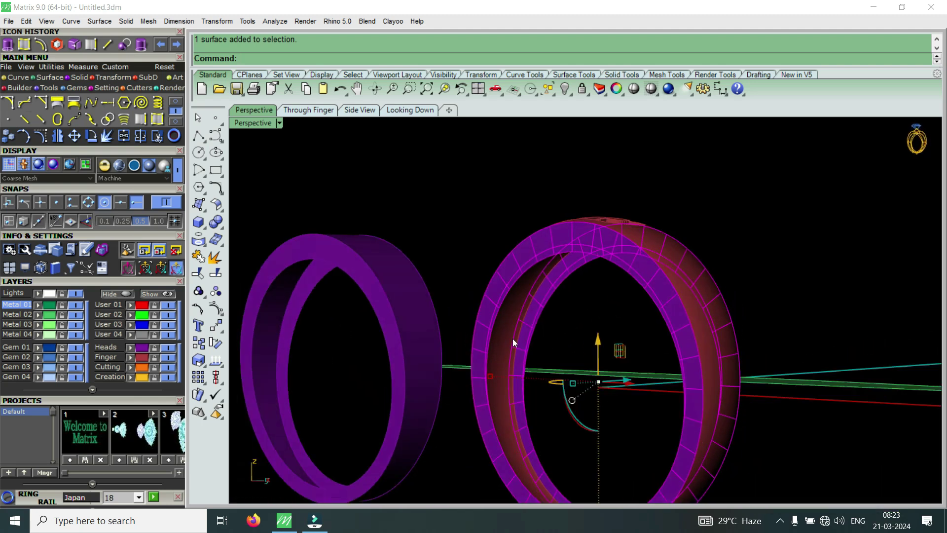
pyautogui.scroll(4, 543, 303)
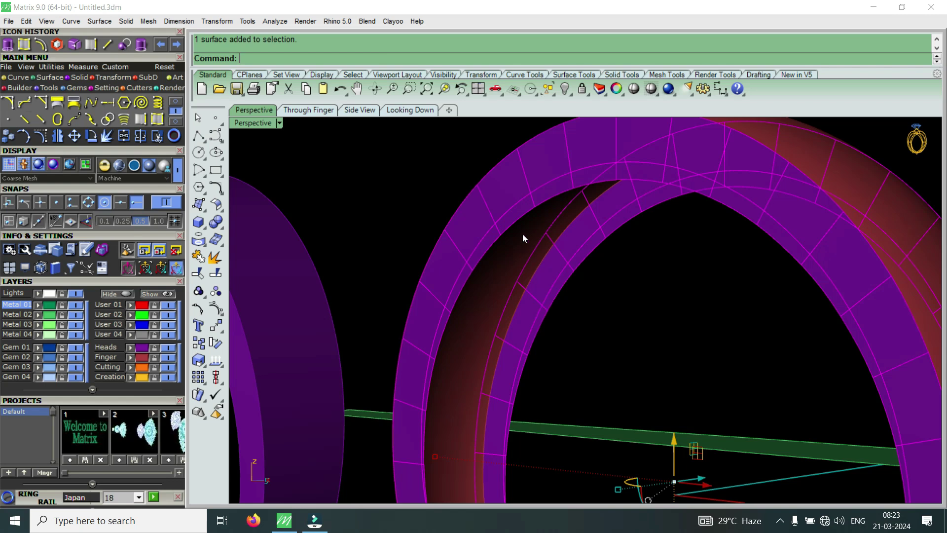
pyautogui.scroll(-4, 522, 234)
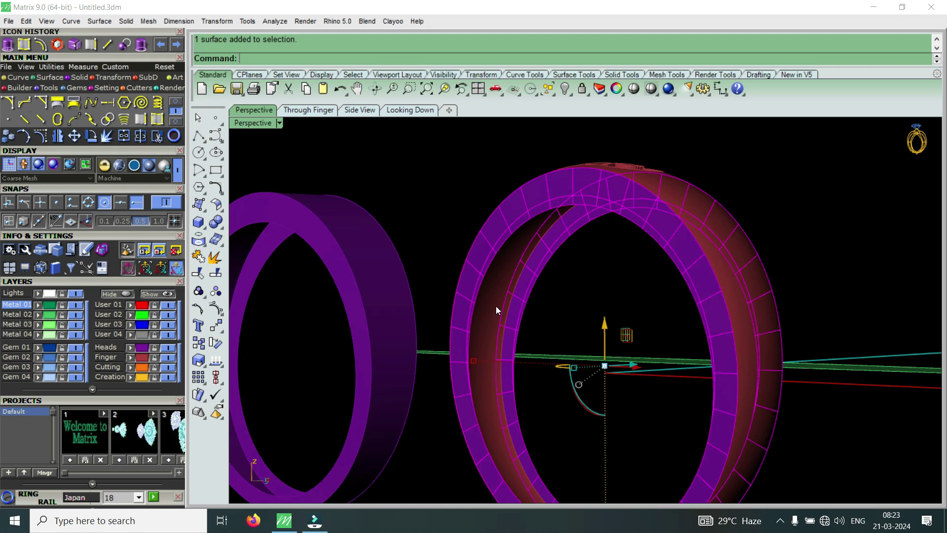
pyautogui.scroll(-3, 496, 306)
pyautogui.moveTo(507, 311); pyautogui.dragTo(546, 316, button='right')
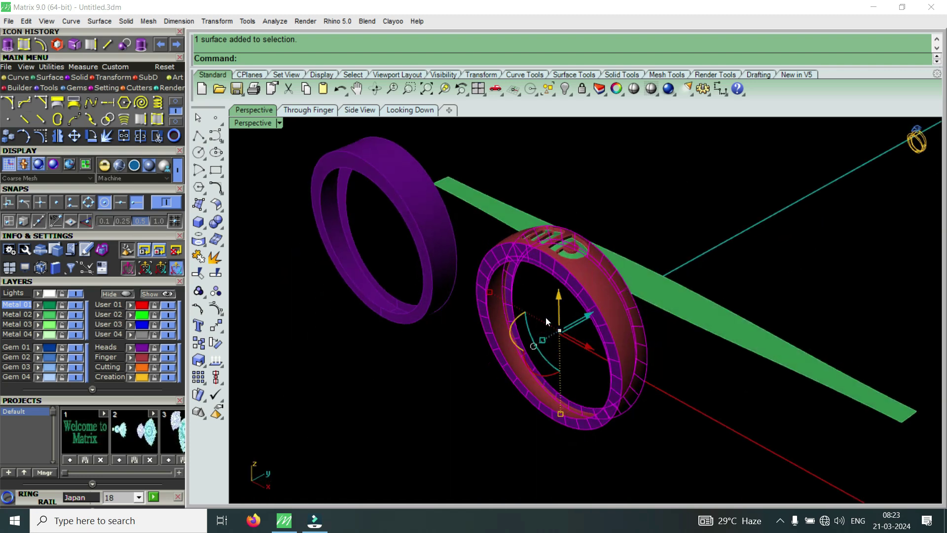
pyautogui.scroll(4, 496, 312)
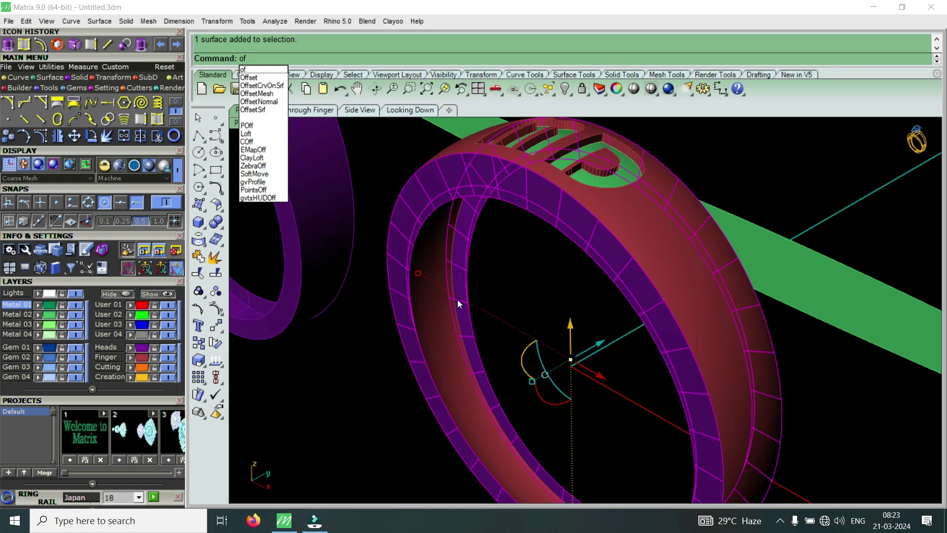
# Try offsetting the selected ring surface as a solid by 0.6 on both sides with all directions flipped, and undo it.
pyautogui.click(252, 110)
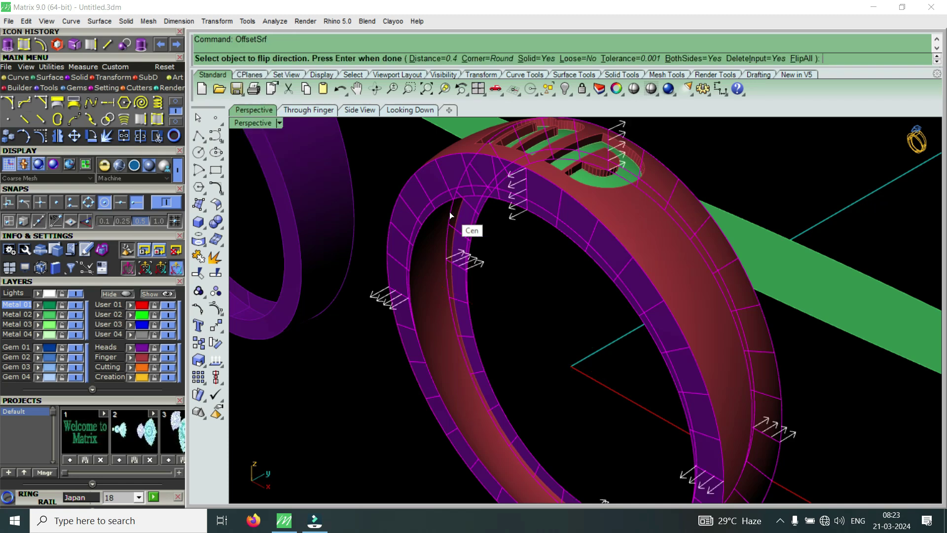
pyautogui.write('F')
pyautogui.press('Return')
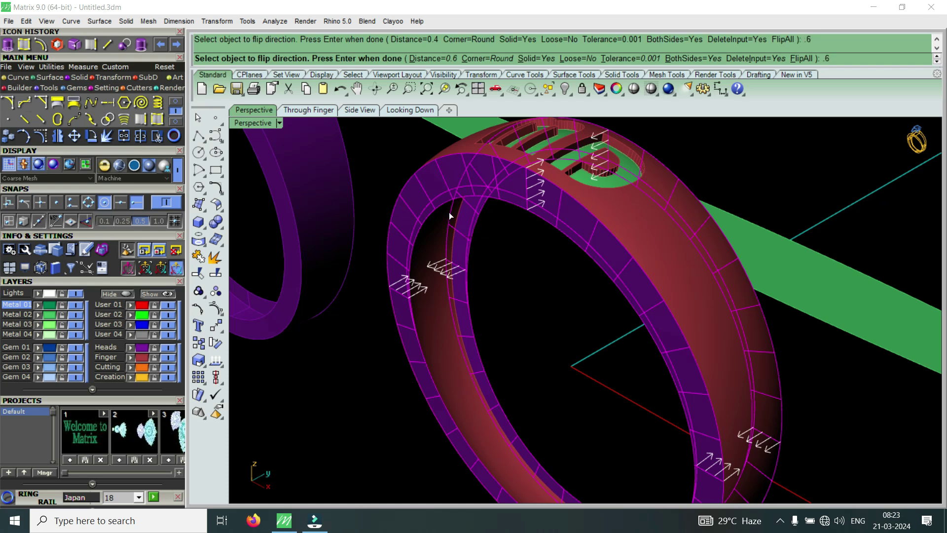
pyautogui.press('Return')
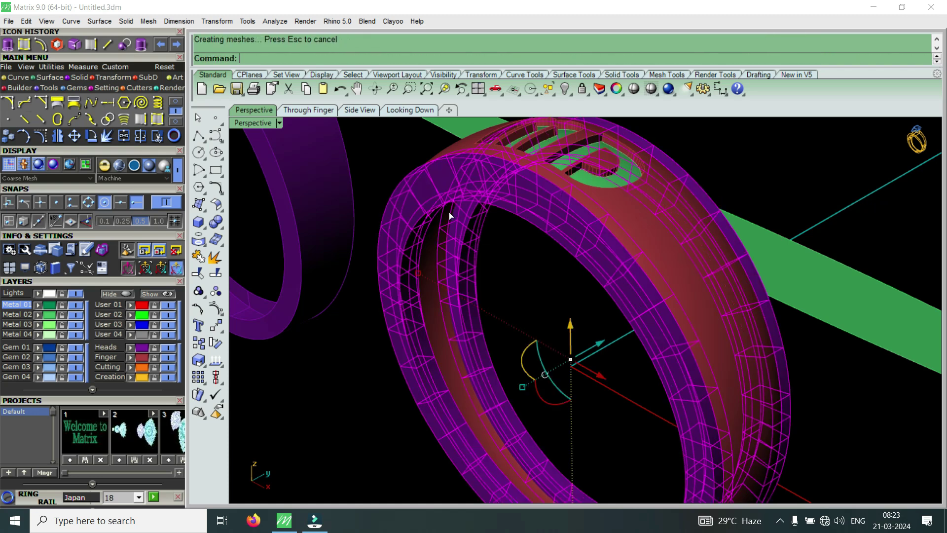
pyautogui.hotkey('ctrl', 'z')
# Offset the selected ring surface into a 0.6 solid with BothSides set to No.
pyautogui.press('Return')
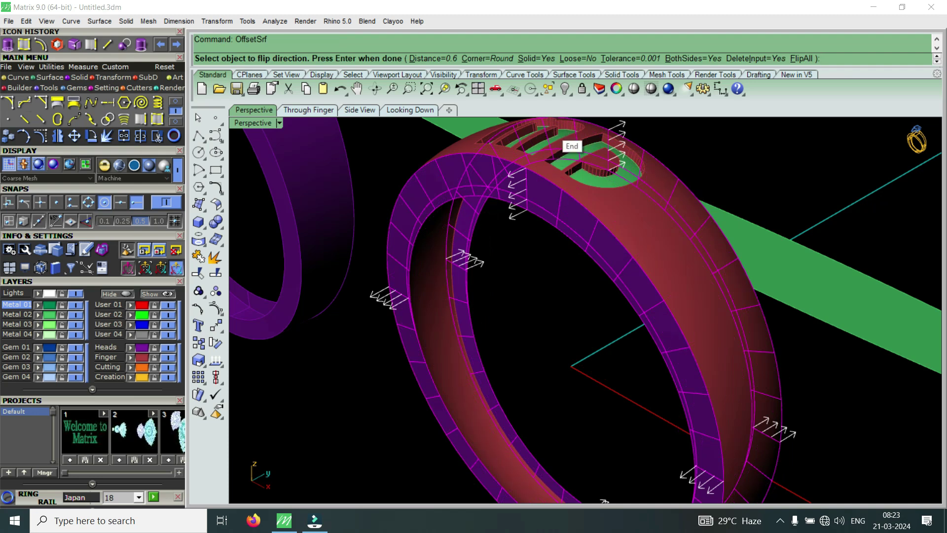
pyautogui.click(687, 58)
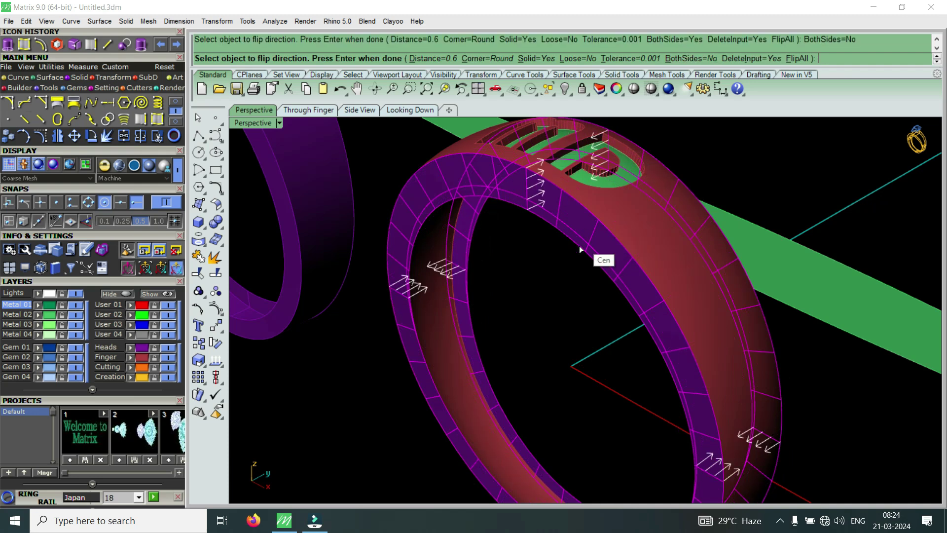
pyautogui.press('Return')
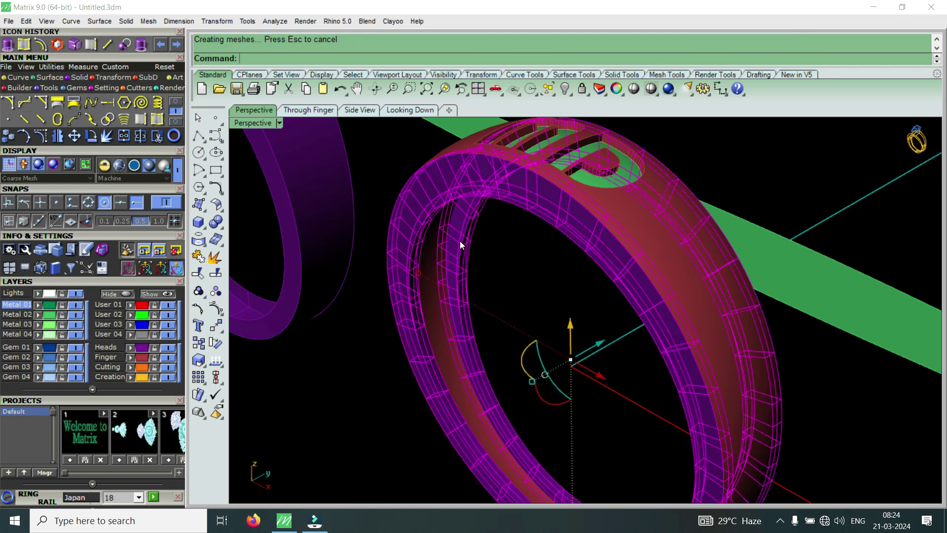
pyautogui.moveTo(497, 242); pyautogui.dragTo(560, 413, button='right')
pyautogui.press('Escape')
# Extract a copy of the ring's outer curved surface.
pyautogui.scroll(-3, 579, 316)
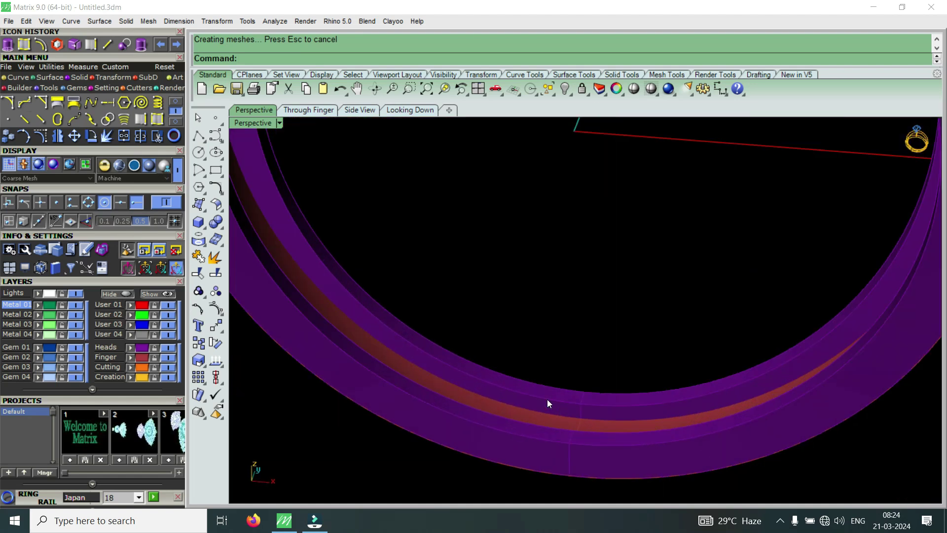
pyautogui.moveTo(512, 396); pyautogui.dragTo(514, 227, button='right')
pyautogui.click(74, 44)
pyautogui.click(432, 229)
pyautogui.rightClick(436, 256)
pyautogui.moveTo(436, 256); pyautogui.dragTo(501, 207, button='right')
pyautogui.scroll(3, 495, 232)
pyautogui.press('Escape')
pyautogui.click(502, 231)
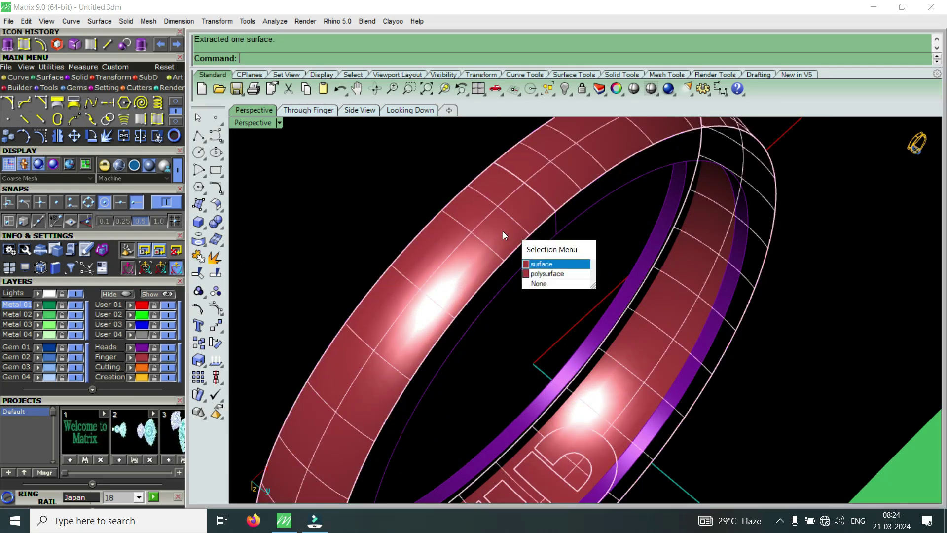
pyautogui.press('Escape')
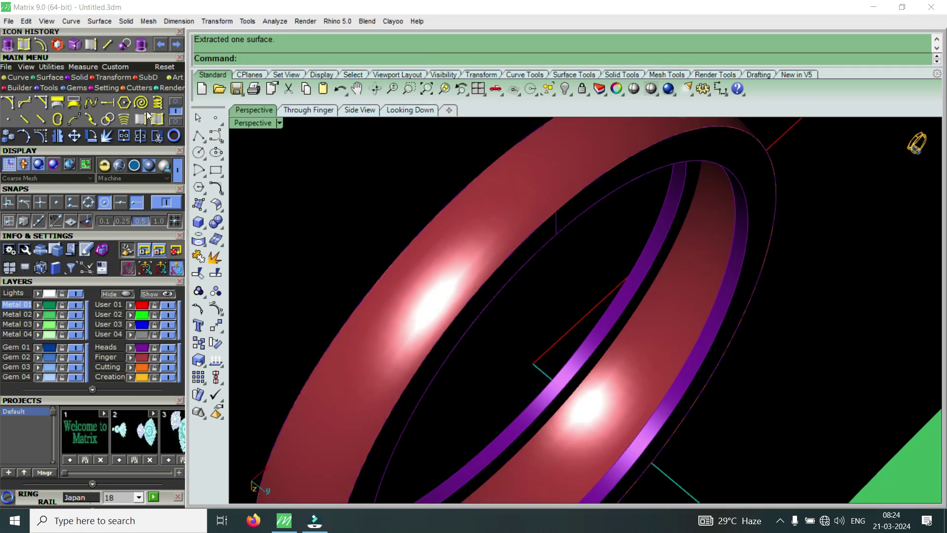
# Extract a V-direction isocurve across the extracted outer surface on the underside of the ring, opposite the letters.
pyautogui.click(174, 110)
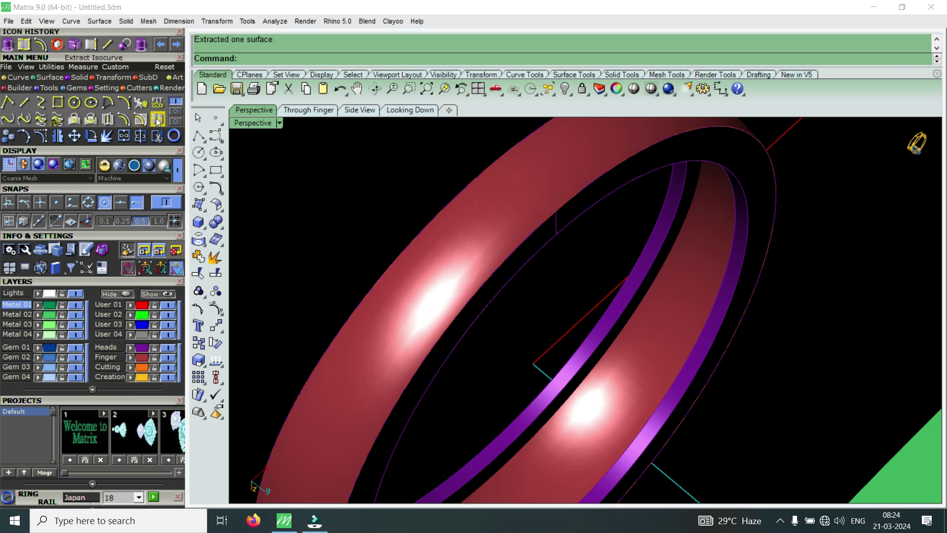
pyautogui.click(158, 121)
pyautogui.click(418, 300)
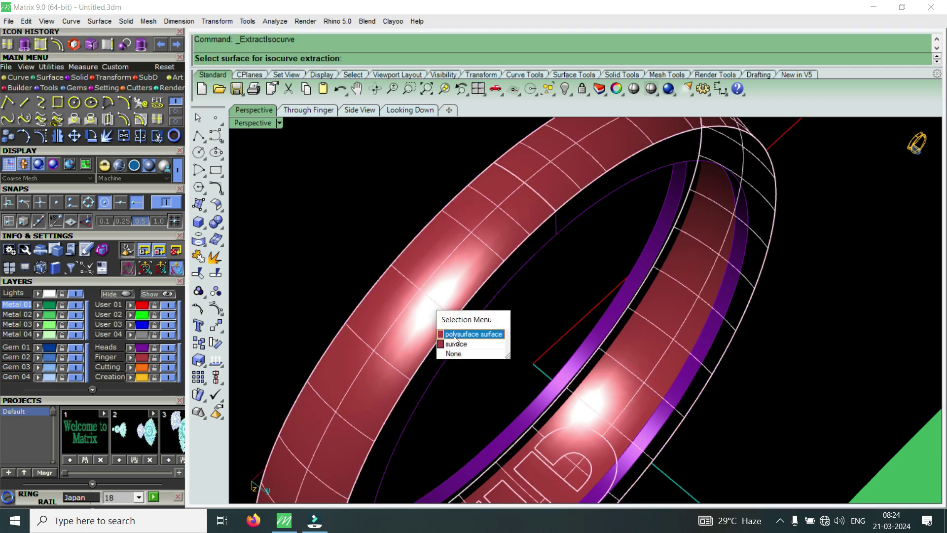
pyautogui.click(461, 343)
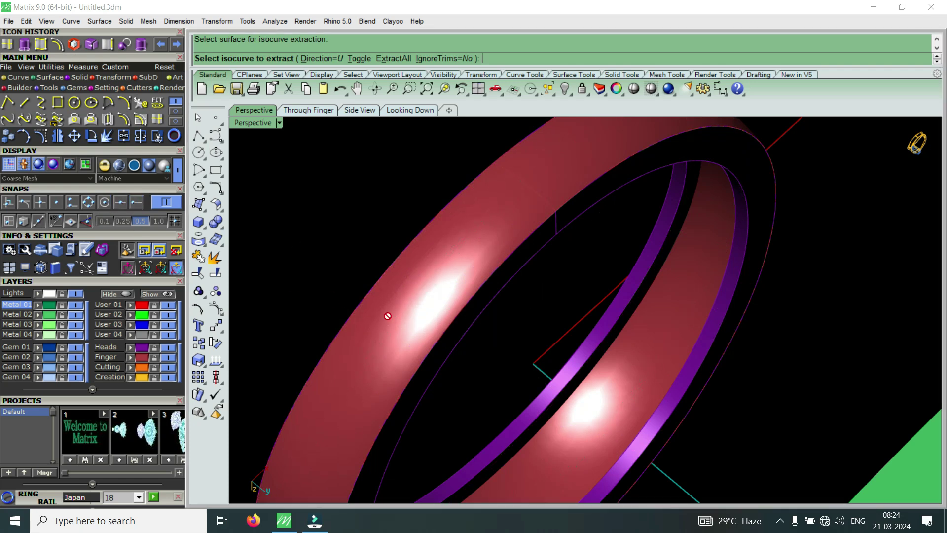
pyautogui.write('T')
pyautogui.press('Return')
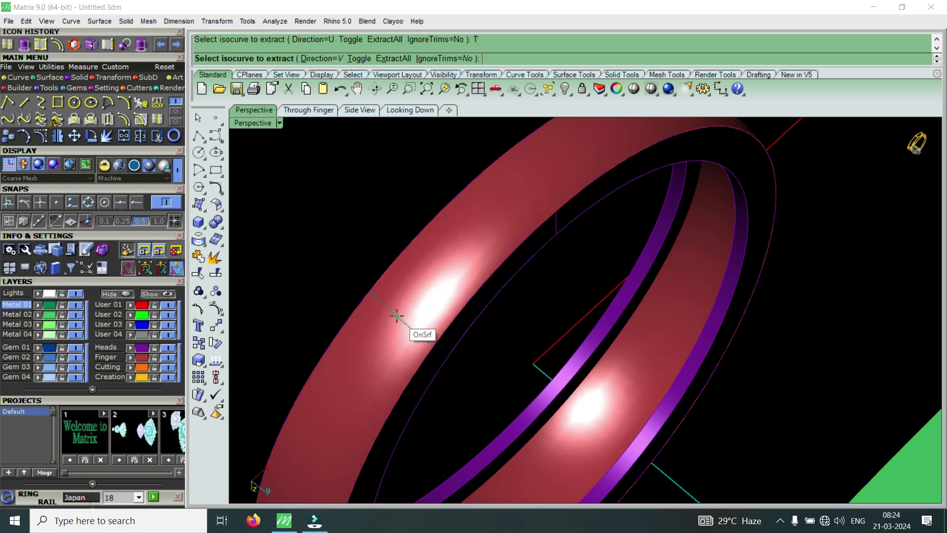
pyautogui.click(397, 342)
pyautogui.press('Return')
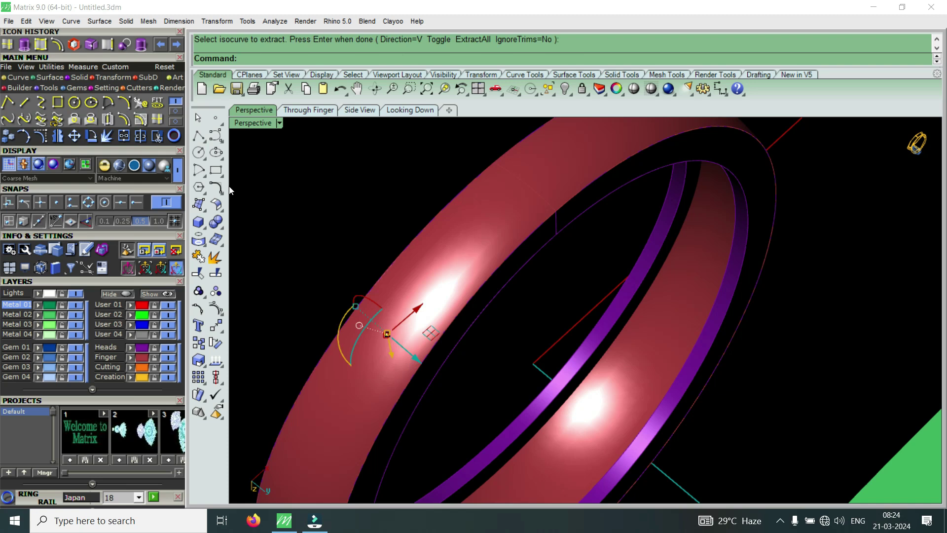
# Trim the extracted outer surface with the isocurve, keeping only the short patch on the ring's underside.
pyautogui.click(57, 45)
pyautogui.click(369, 398)
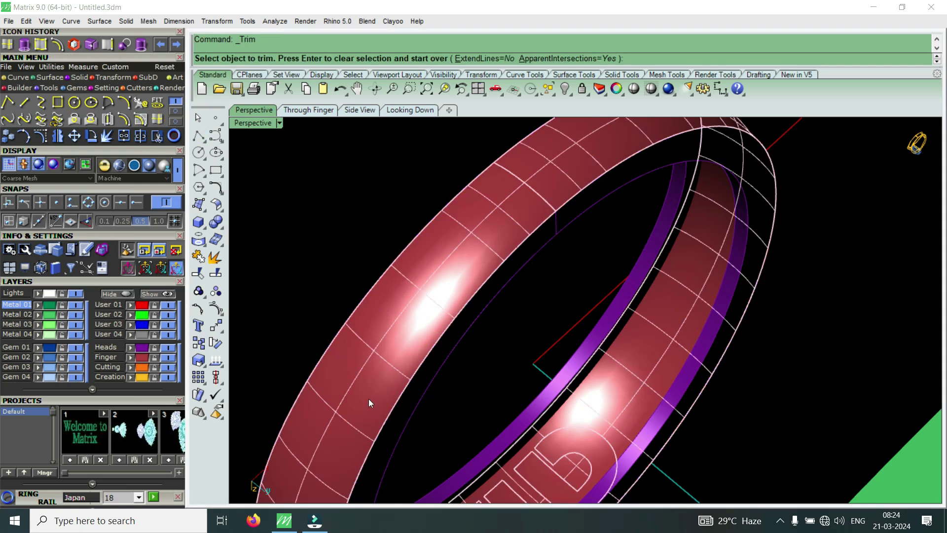
pyautogui.click(407, 432)
pyautogui.scroll(-2, 460, 314)
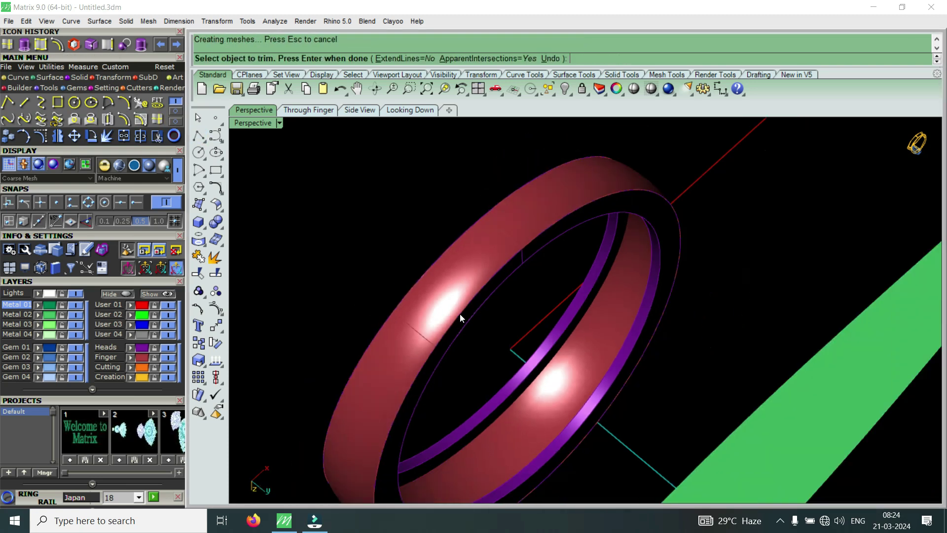
pyautogui.press('Return')
# Extrude the trimmed underside patch upward into a solid block and delete the source patch.
pyautogui.click(448, 282)
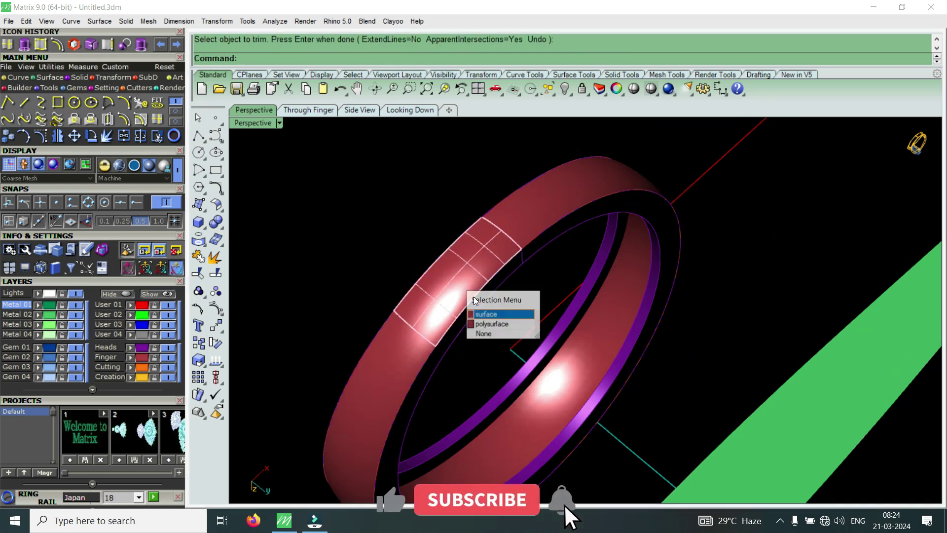
pyautogui.click(499, 314)
pyautogui.moveTo(467, 237); pyautogui.dragTo(568, 369, button='right')
pyautogui.scroll(4, 583, 411)
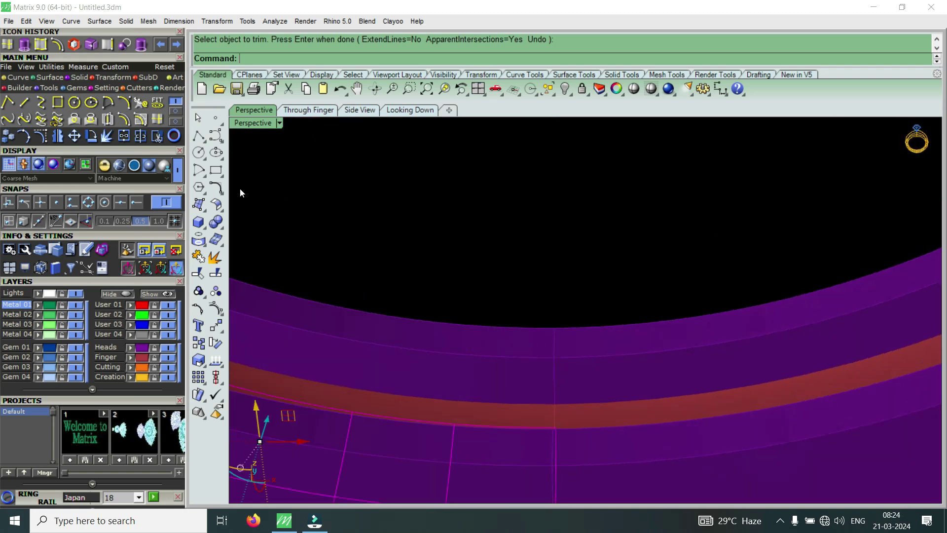
pyautogui.click(24, 45)
pyautogui.moveTo(568, 316); pyautogui.dragTo(559, 278, button='right')
pyautogui.click(356, 58)
pyautogui.press('Return')
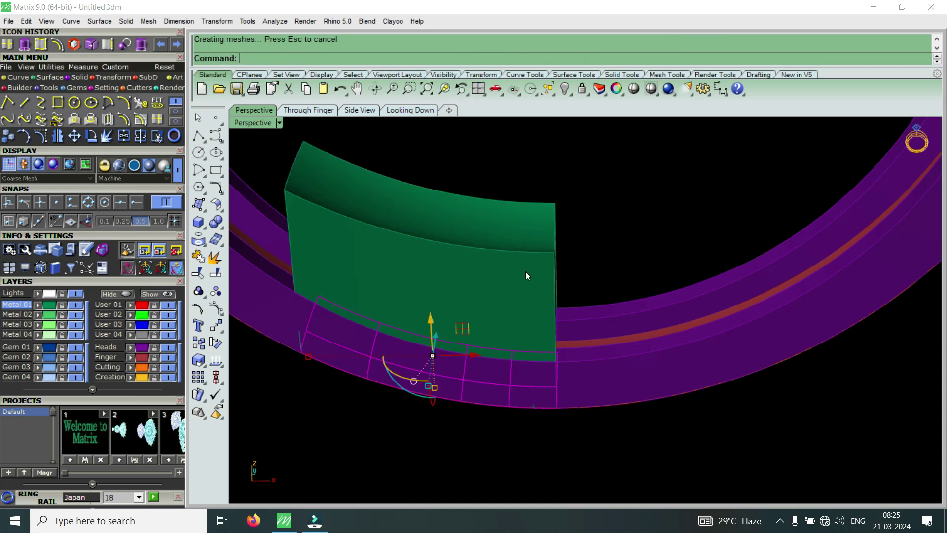
pyautogui.press('Delete')
pyautogui.moveTo(525, 271); pyautogui.dragTo(614, 313, button='right')
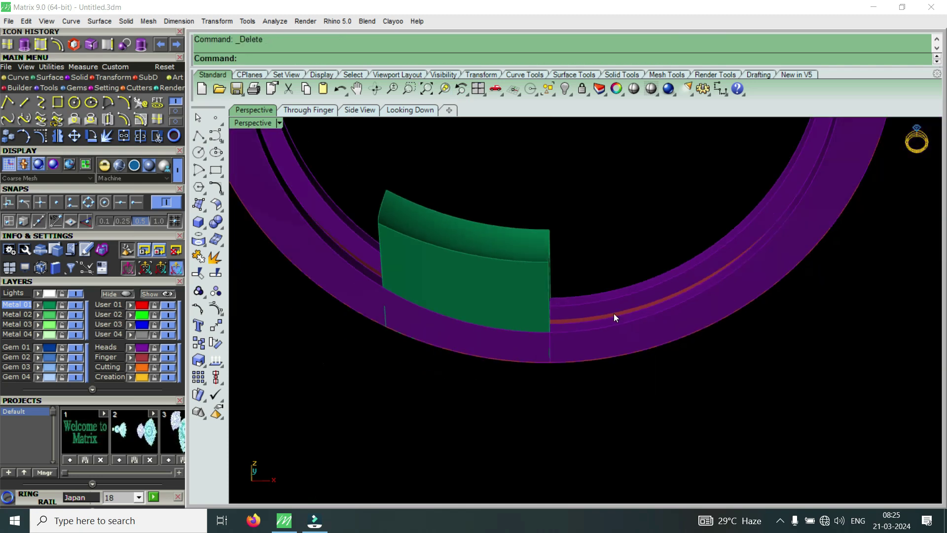
# Set the viewport to Shaded display mode and extrude the Ring Rail curve into a solid cylinder filling the finger hole.
pyautogui.click(271, 129)
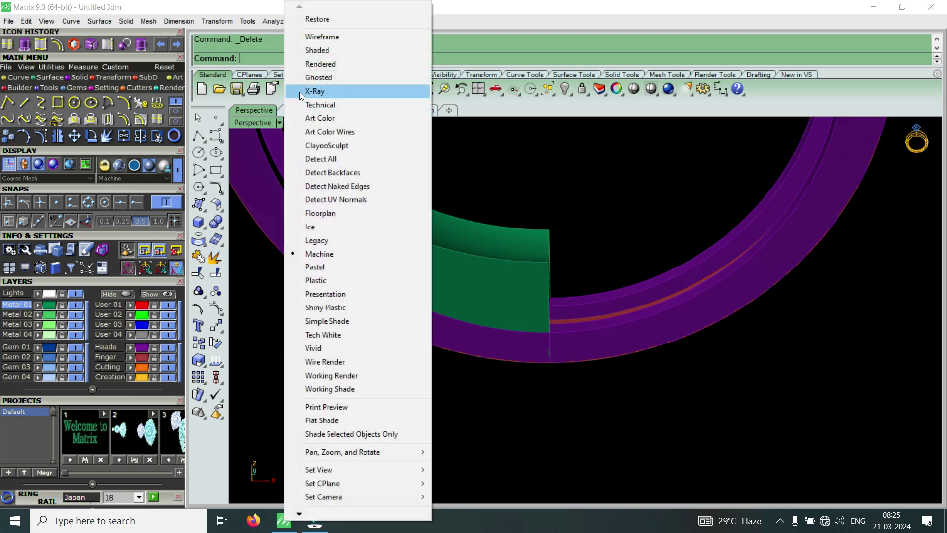
pyautogui.click(332, 46)
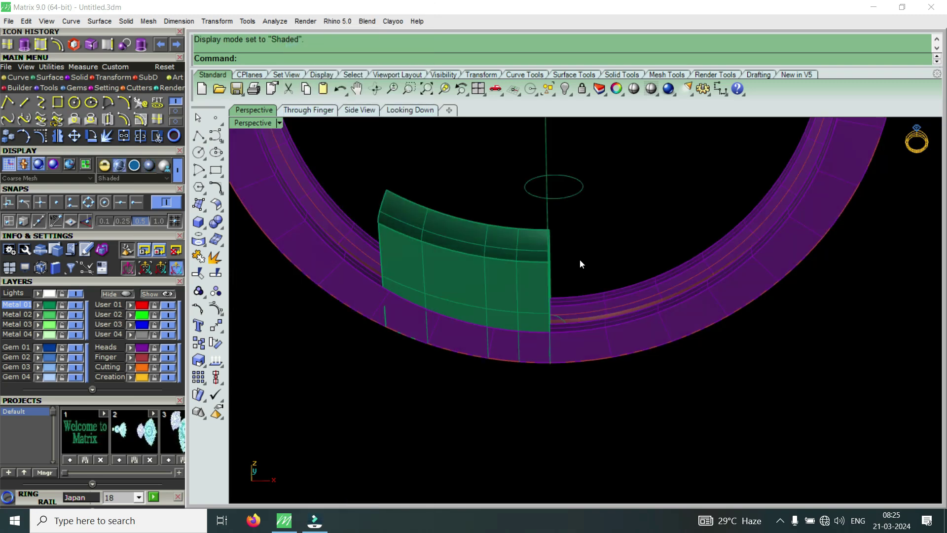
pyautogui.click(609, 310)
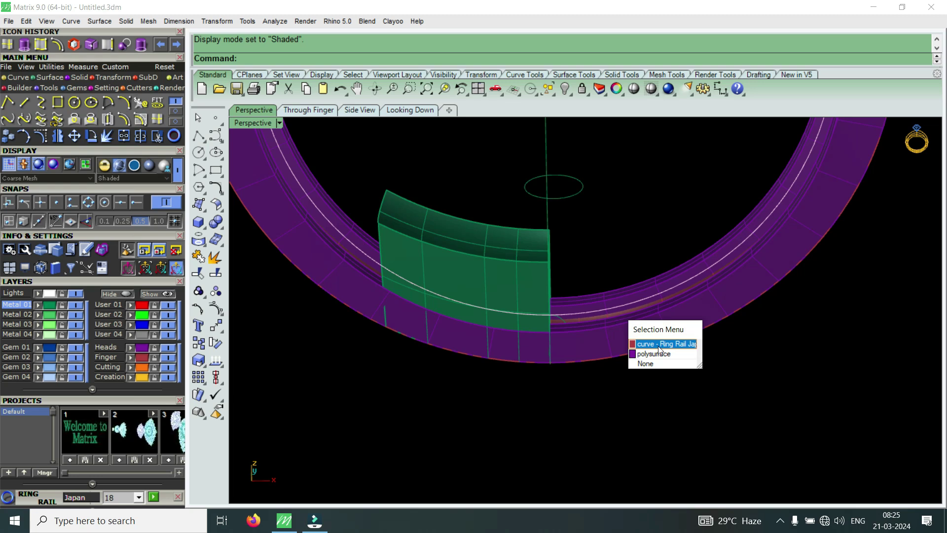
pyautogui.click(658, 345)
pyautogui.scroll(-5, 499, 258)
pyautogui.moveTo(499, 259); pyautogui.dragTo(499, 213, button='right')
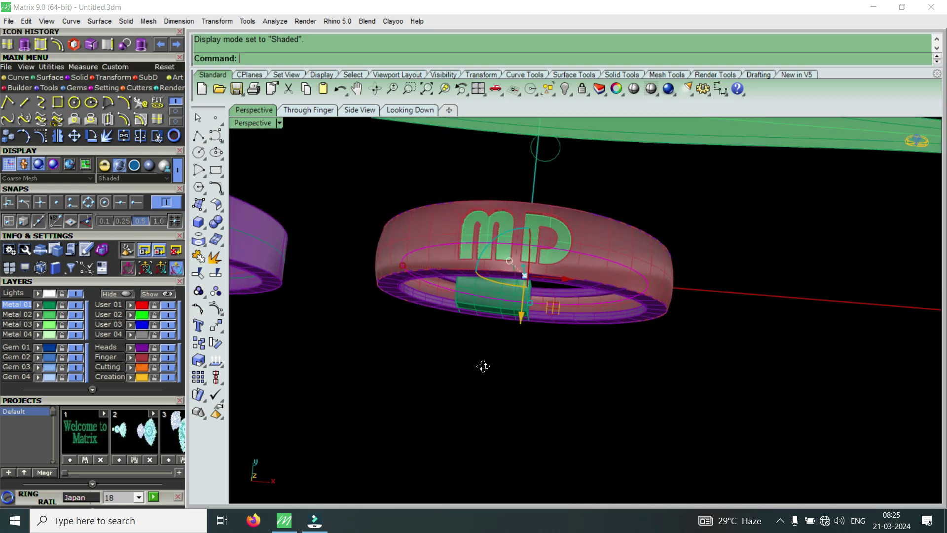
pyautogui.click(140, 45)
pyautogui.rightClick(489, 301)
pyautogui.moveTo(489, 300); pyautogui.dragTo(562, 284, button='right')
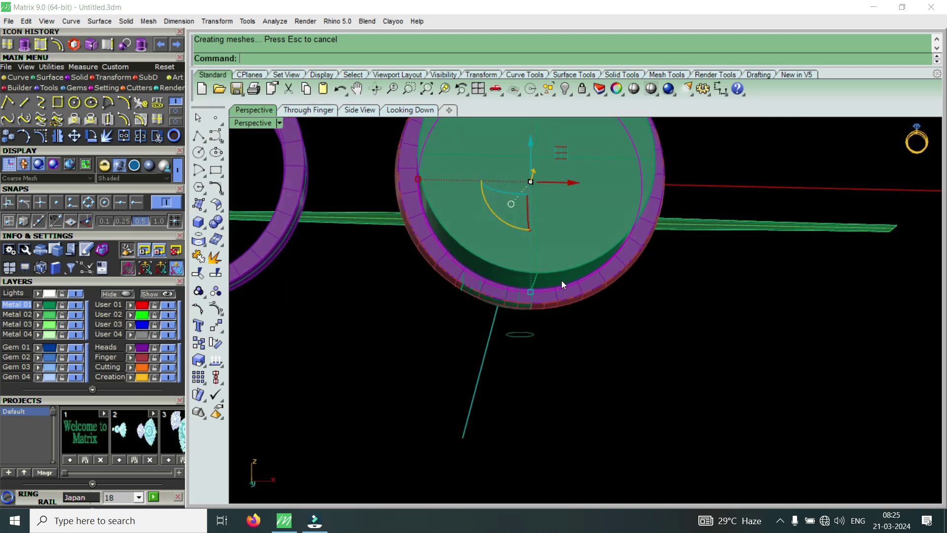
# Move the solid underside block up slightly so its lower face sits just inside the ring's outer surface.
pyautogui.scroll(6, 501, 279)
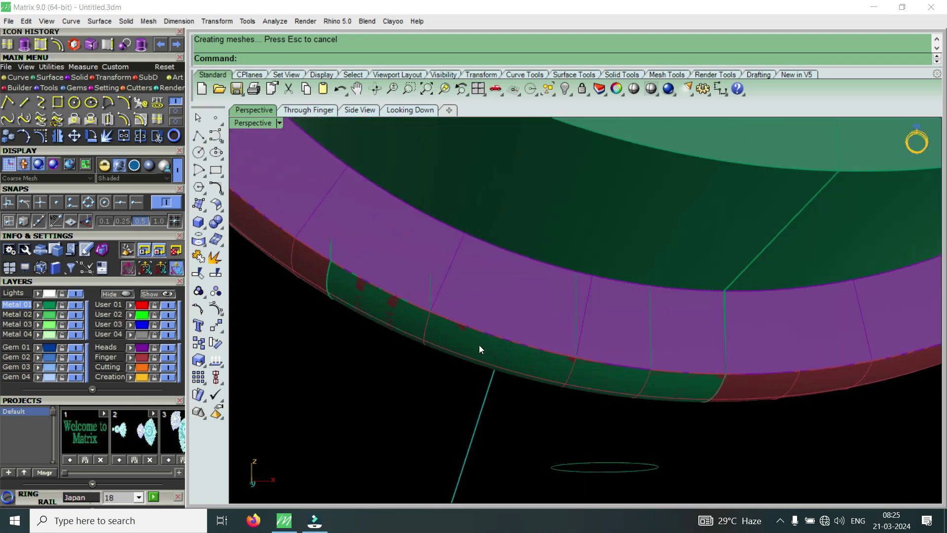
pyautogui.click(482, 348)
pyautogui.click(531, 374)
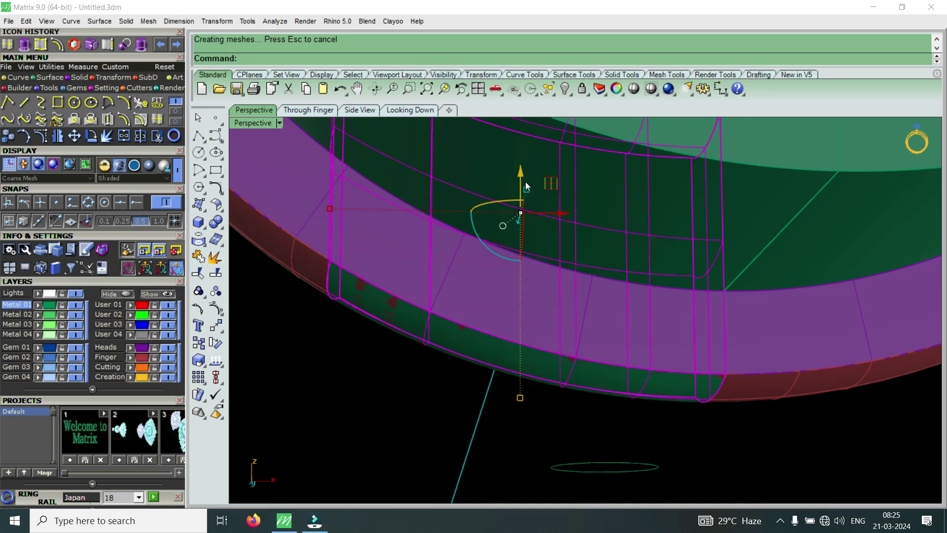
pyautogui.moveTo(526, 182); pyautogui.dragTo(530, 171)
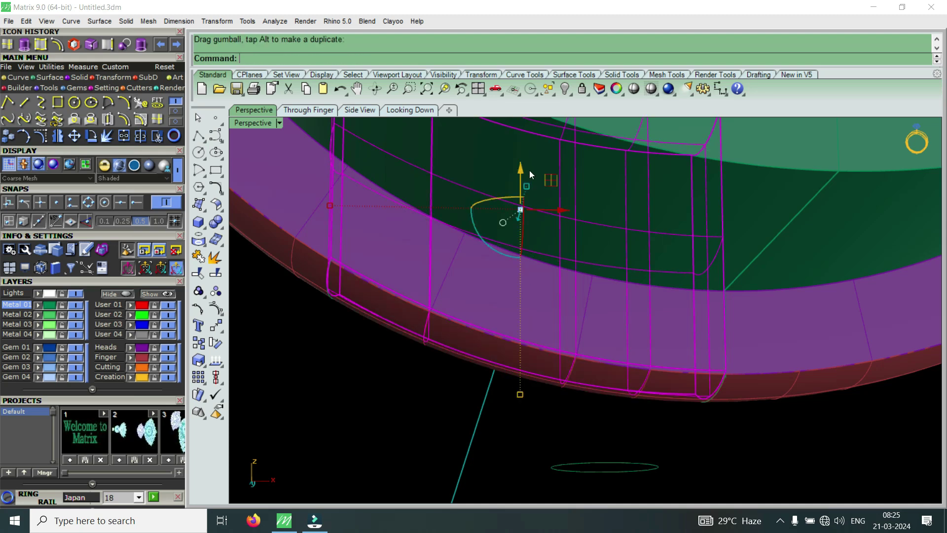
pyautogui.press('Escape')
pyautogui.scroll(-2, 523, 308)
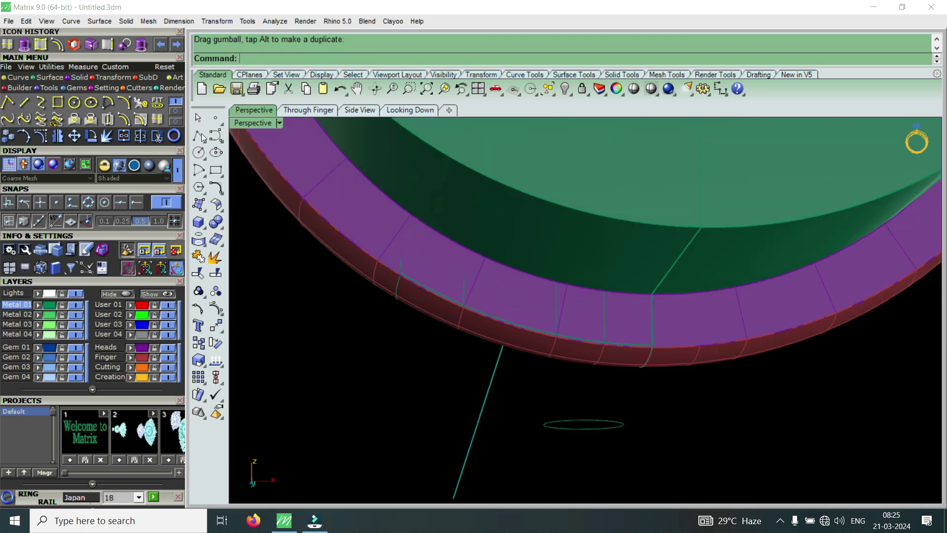
# Subtract the finger-hole cylinder from the solid underside block with BooleanDifference.
pyautogui.click(125, 46)
pyautogui.scroll(4, 436, 298)
pyautogui.click(433, 279)
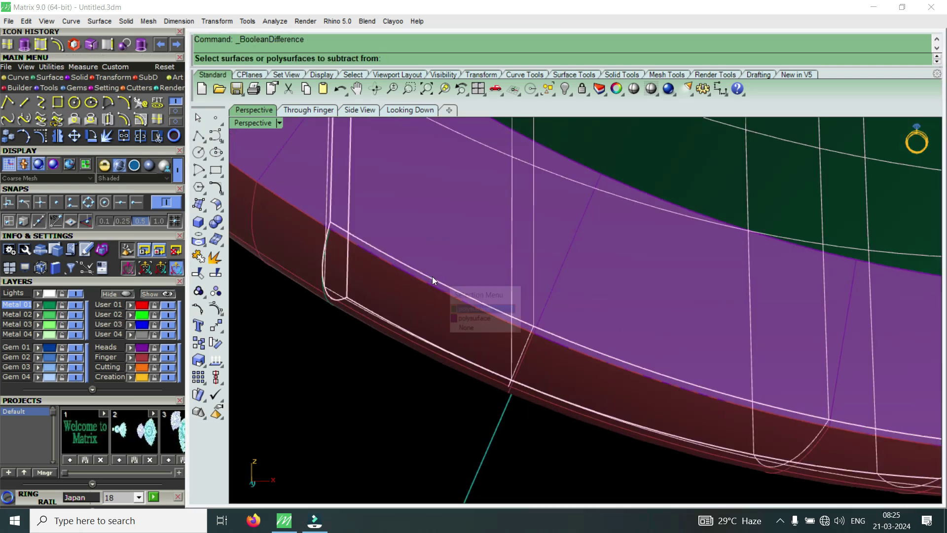
pyautogui.click(485, 310)
pyautogui.scroll(-4, 487, 310)
pyautogui.press('Return')
pyautogui.click(647, 200)
pyautogui.press('Return')
# Mirror a copy of the cut underside block across the ring's centre, starting the mirror plane at the origin (0).
pyautogui.moveTo(647, 199); pyautogui.dragTo(548, 296, button='right')
pyautogui.scroll(3, 548, 296)
pyautogui.click(538, 319)
pyautogui.scroll(-2, 458, 287)
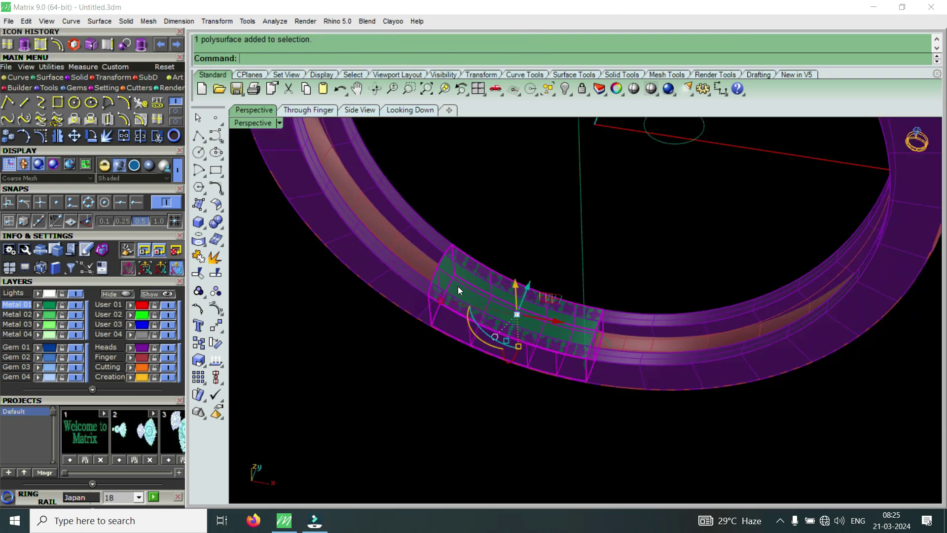
pyautogui.click(57, 136)
pyautogui.write('0')
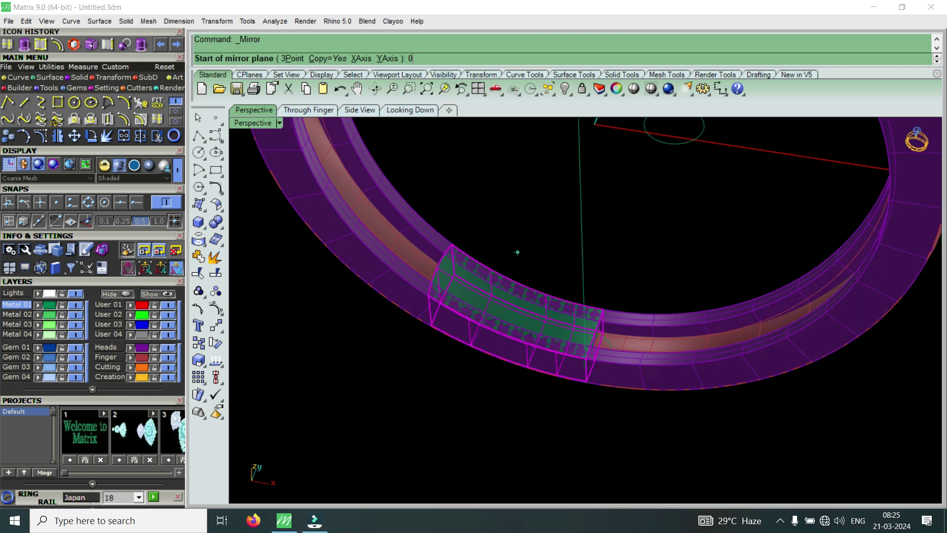
pyautogui.press('Return')
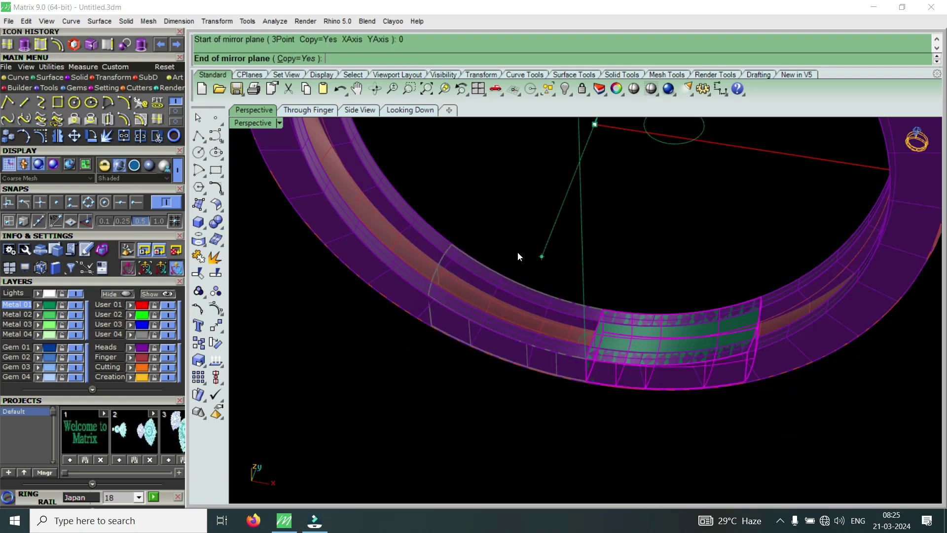
pyautogui.click(517, 252)
pyautogui.press('Escape')
# Set the Perspective viewport to the Machine display mode.
pyautogui.moveTo(623, 321); pyautogui.dragTo(616, 366, button='right')
pyautogui.scroll(-5, 621, 380)
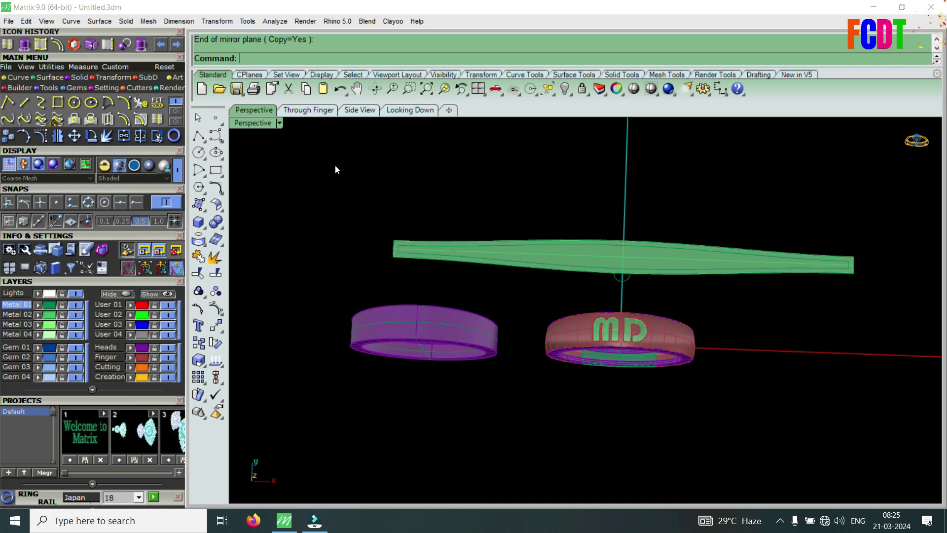
pyautogui.click(258, 122)
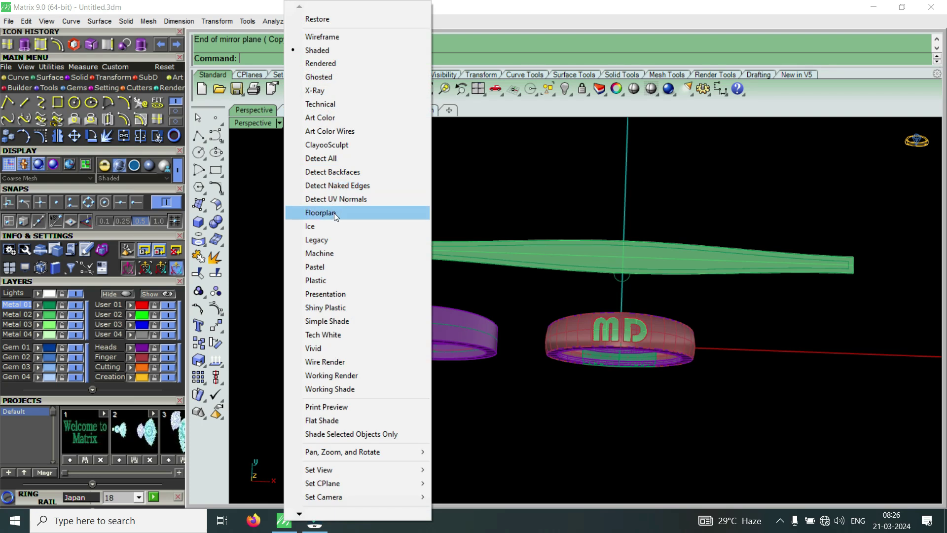
pyautogui.click(342, 253)
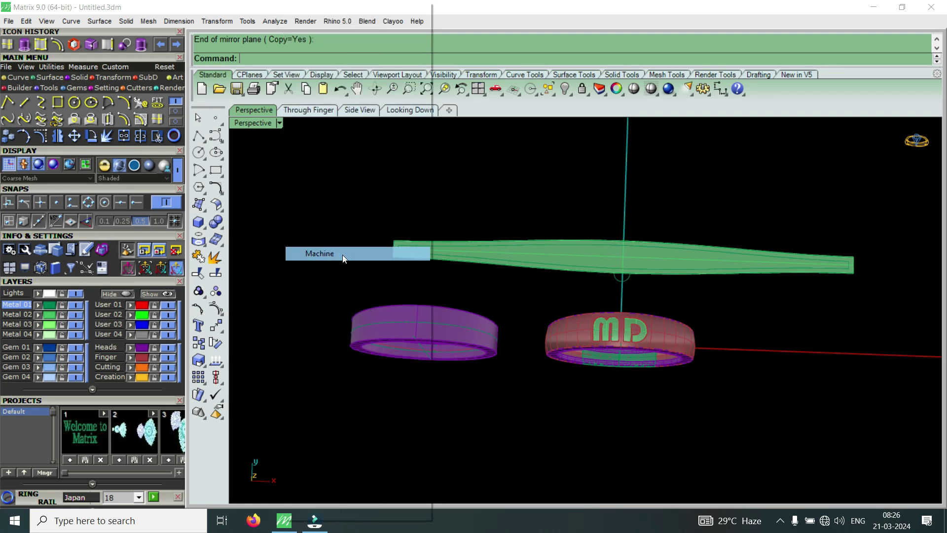
# Examine the MD ring from several angles and distances, checking the letters, outer surface and solid underside section.
pyautogui.moveTo(569, 369); pyautogui.dragTo(637, 386, button='right')
pyautogui.scroll(-3, 526, 335)
pyautogui.scroll(3, 576, 288)
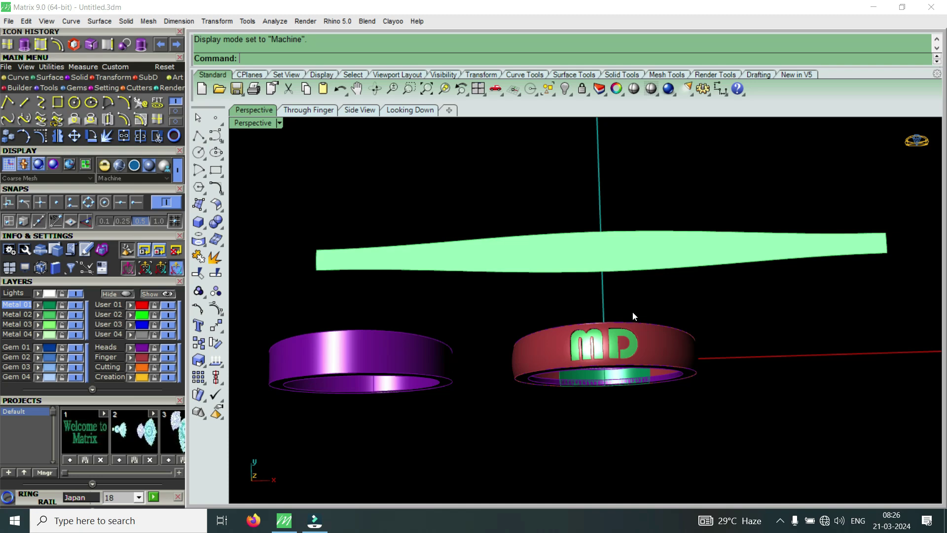
pyautogui.scroll(-1, 633, 312)
pyautogui.scroll(2, 634, 345)
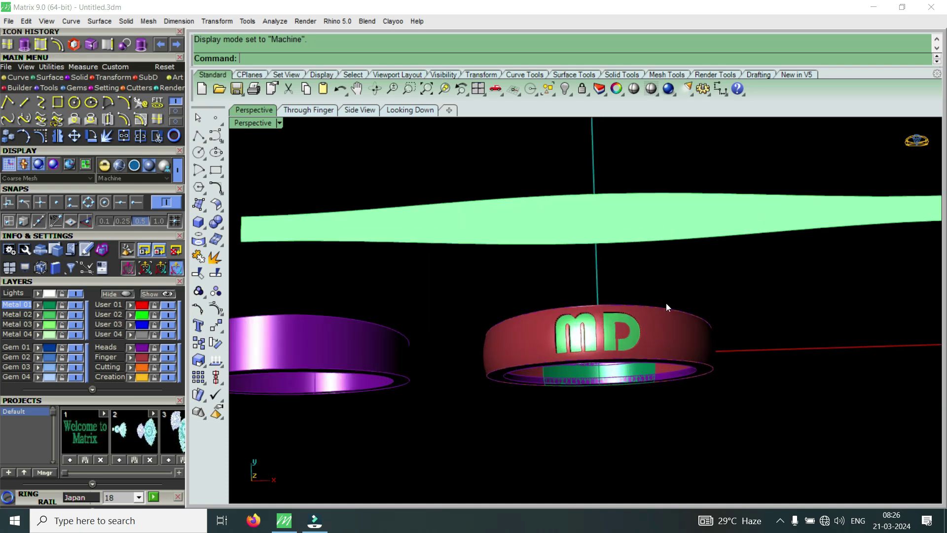
pyautogui.scroll(-2, 667, 305)
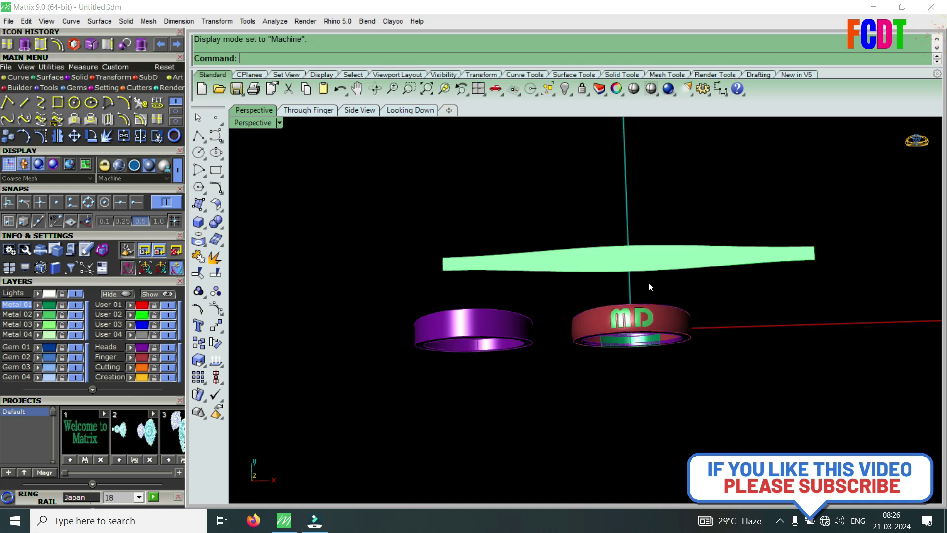
pyautogui.scroll(3, 648, 282)
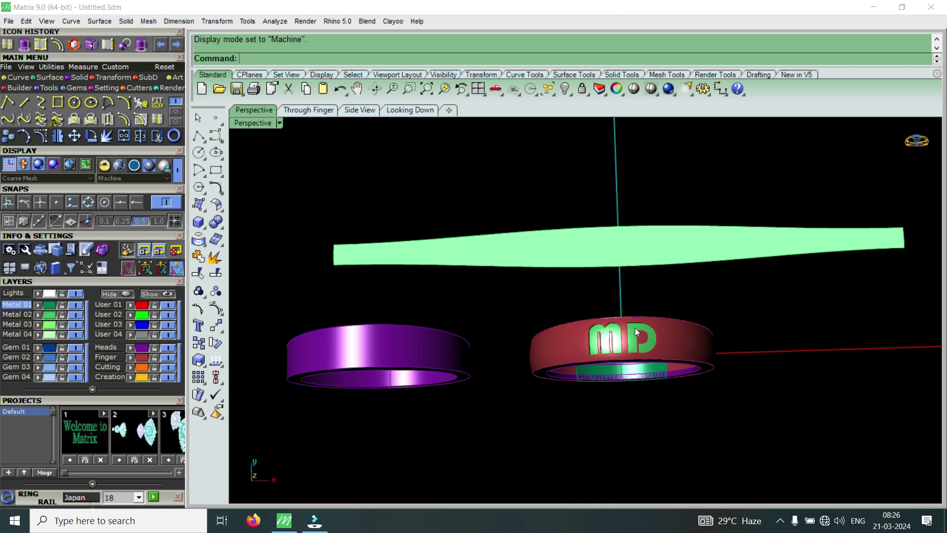
pyautogui.moveTo(629, 391); pyautogui.dragTo(647, 312, button='right')
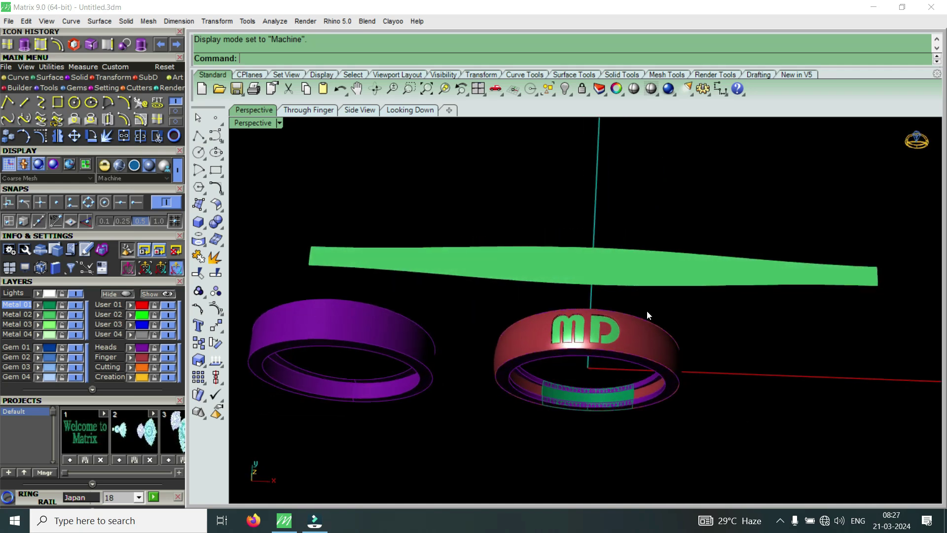